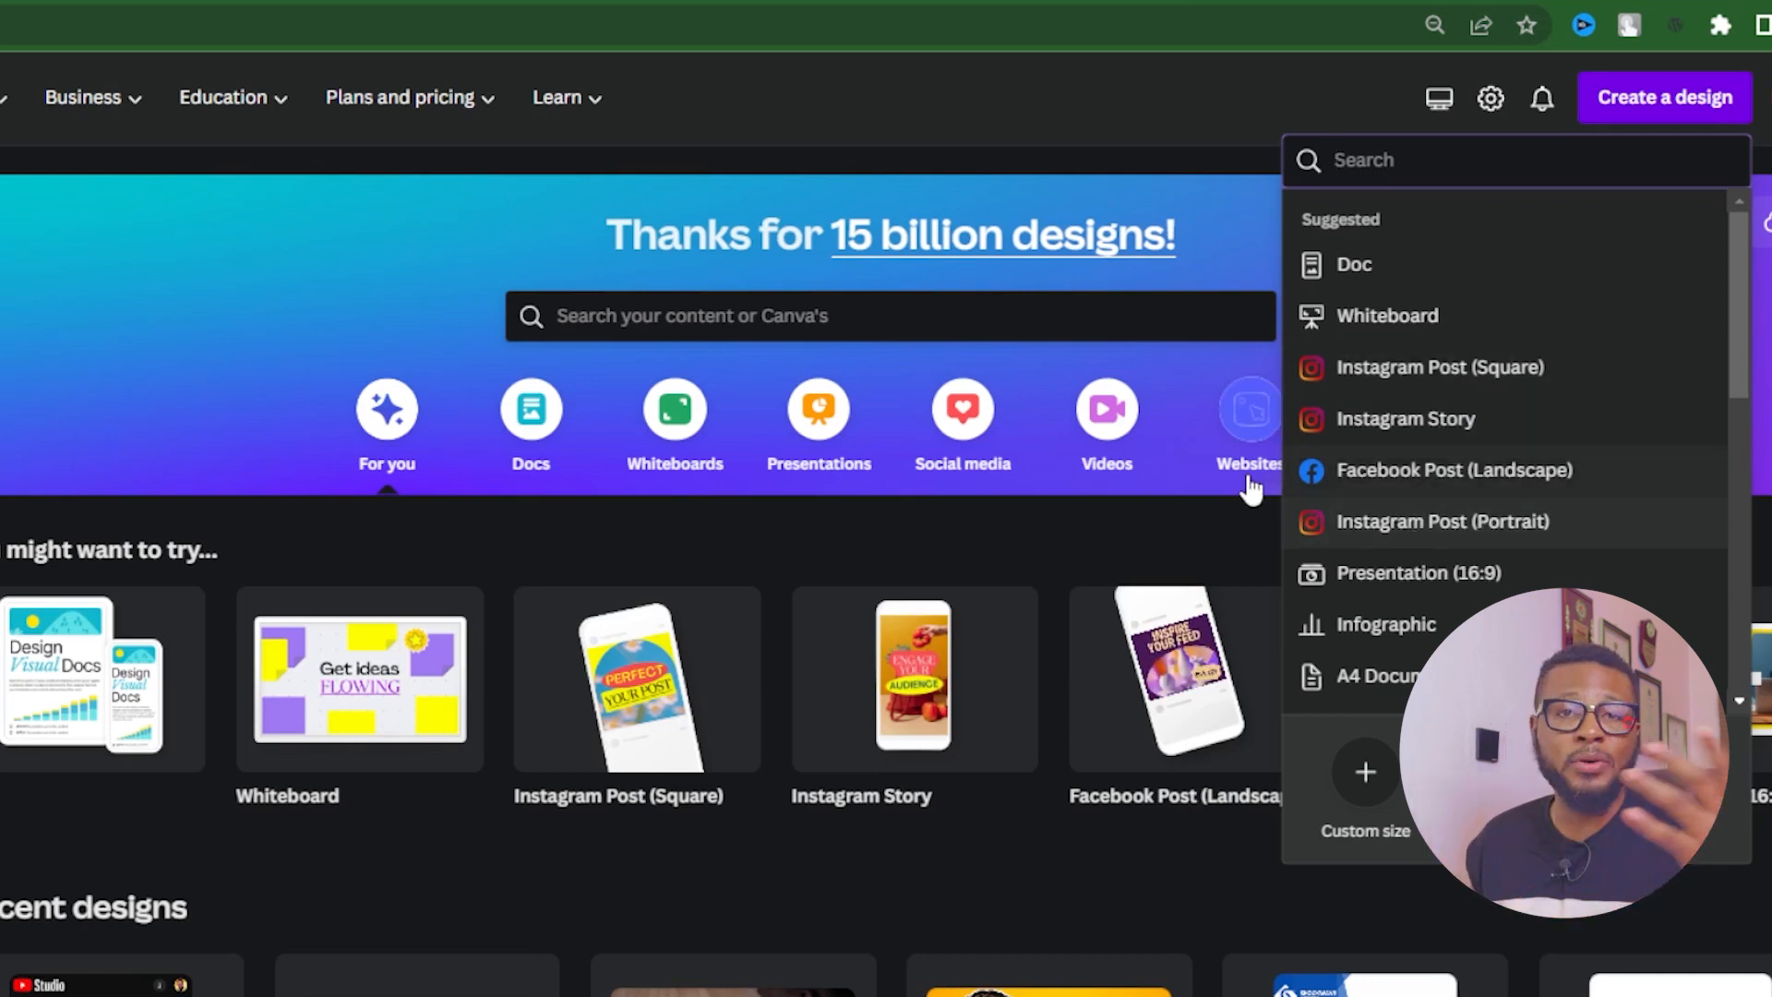
Create an Instagram Post (Portrait) design and add the library photo of the seated woman in the grey off-shoulder sweater
{"action": "left_click", "coordinate": [1395, 522]}
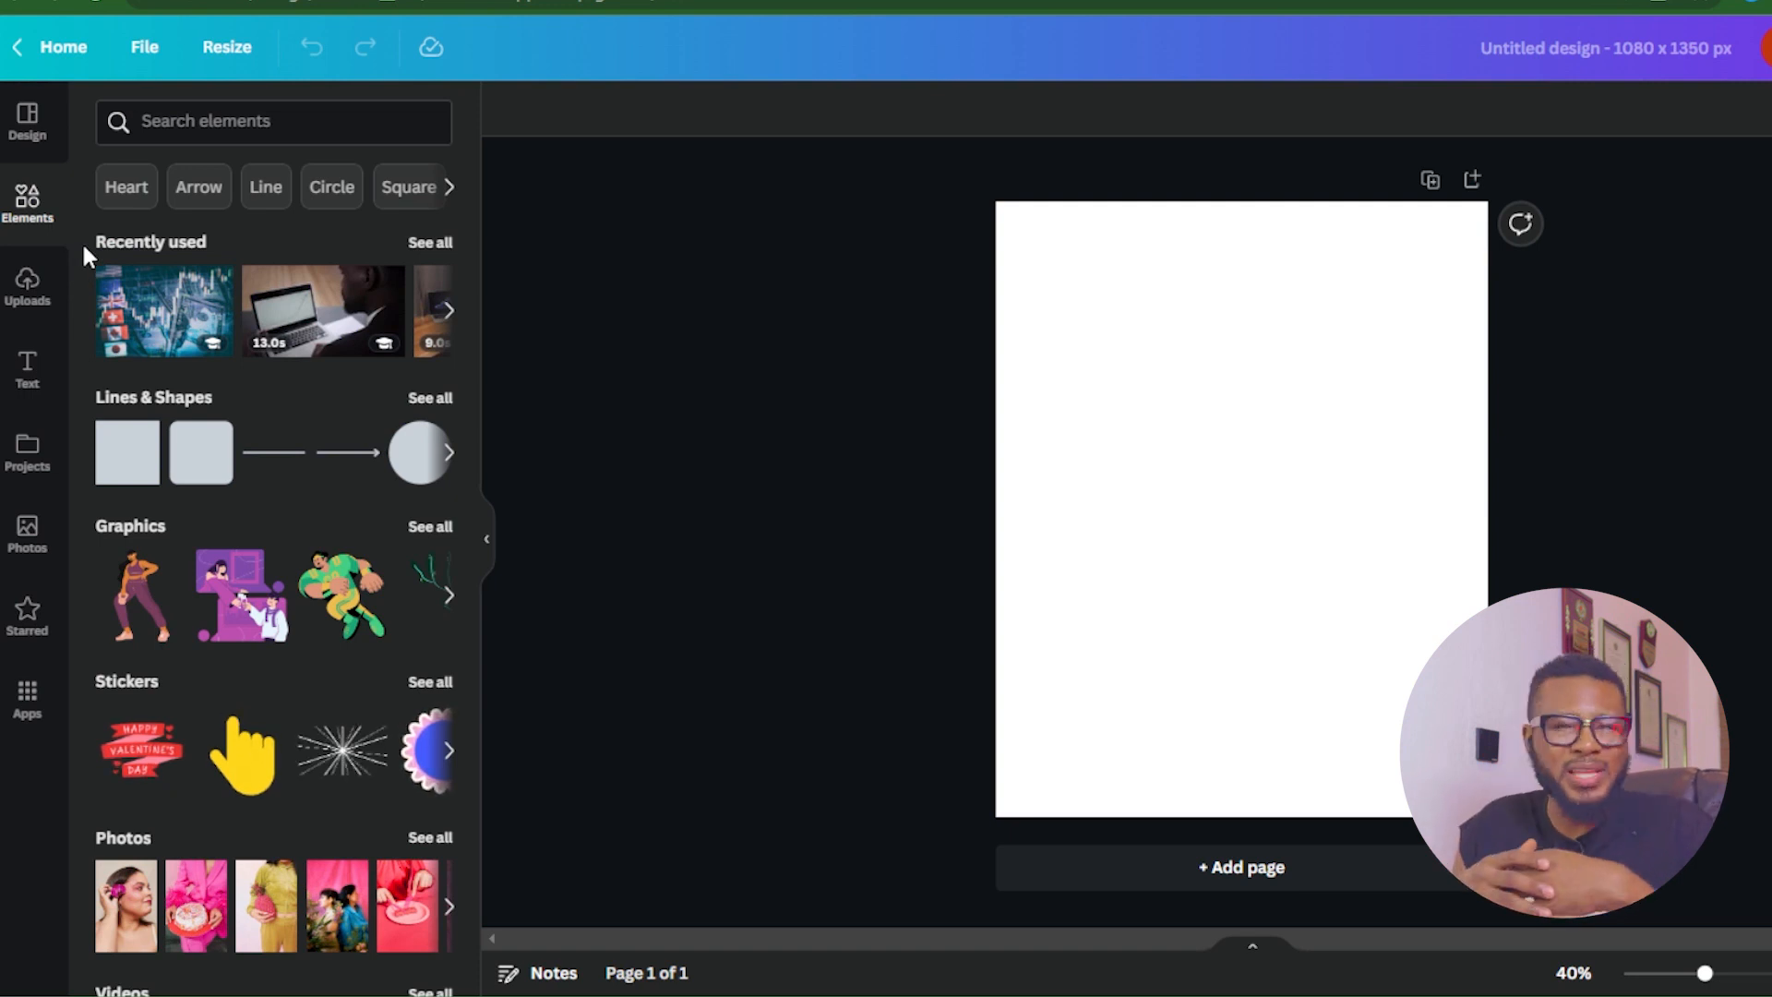
{"action": "scroll", "coordinate": [367, 554], "scroll_direction": "down", "scroll_amount": 5}
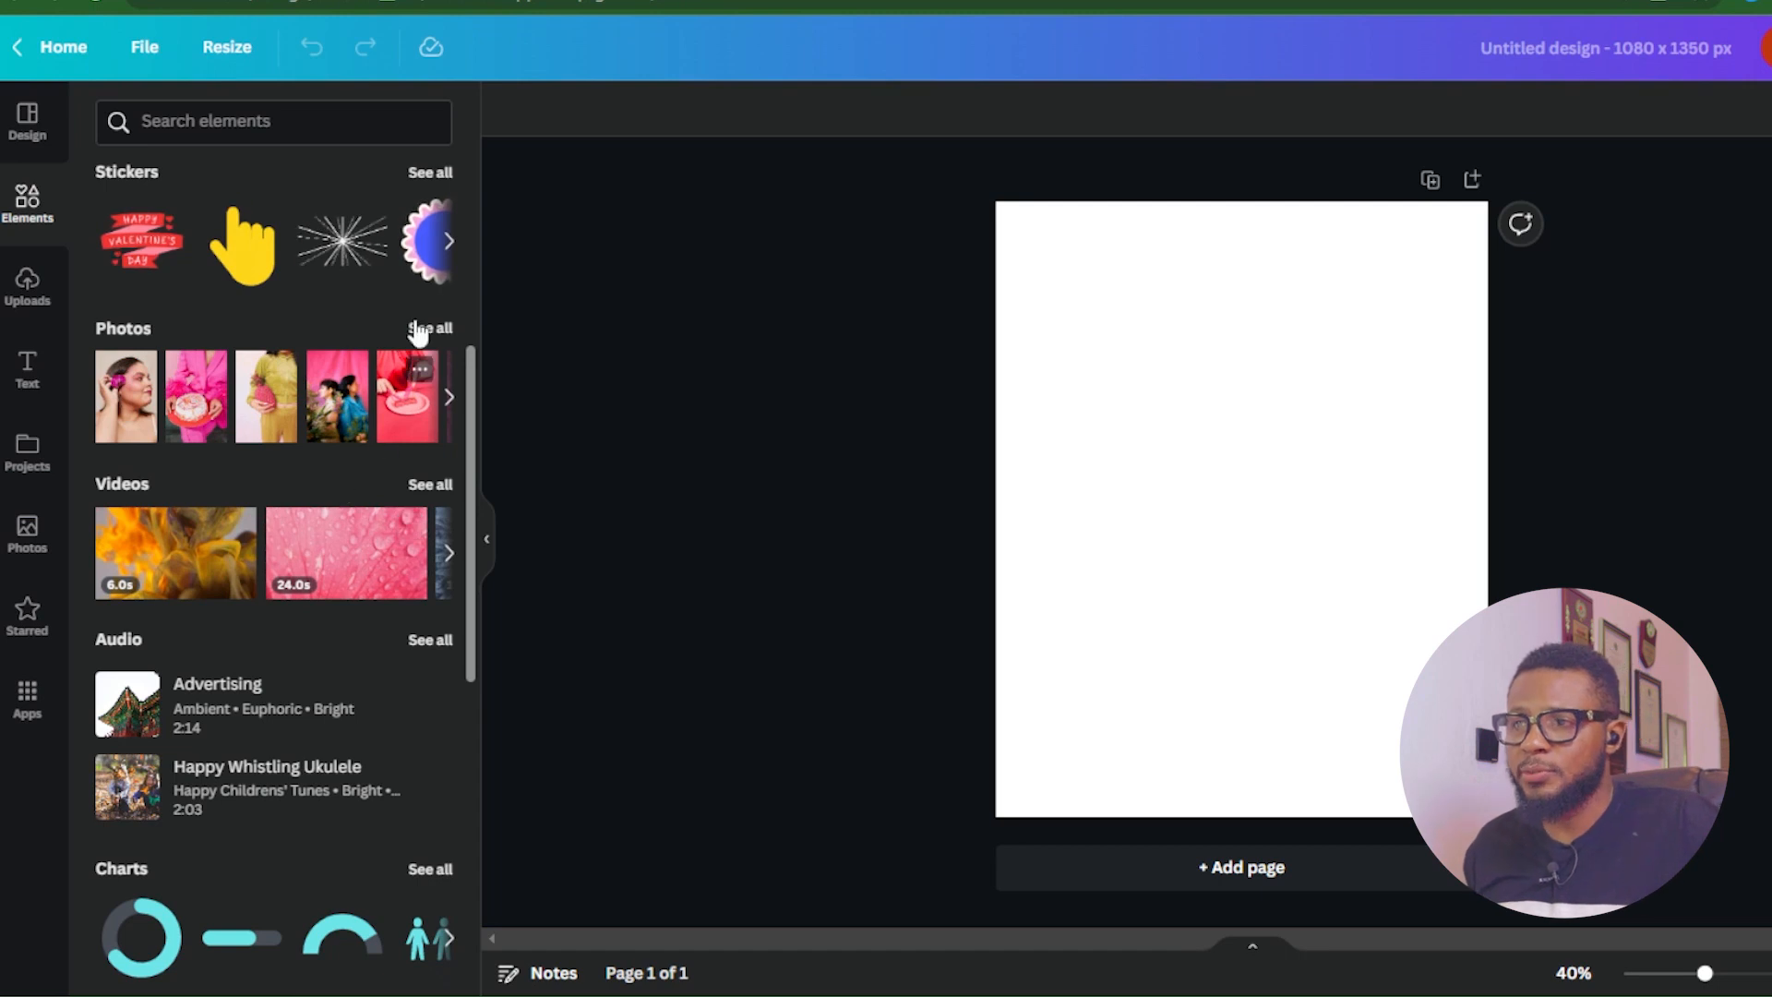
{"action": "left_click", "coordinate": [432, 331]}
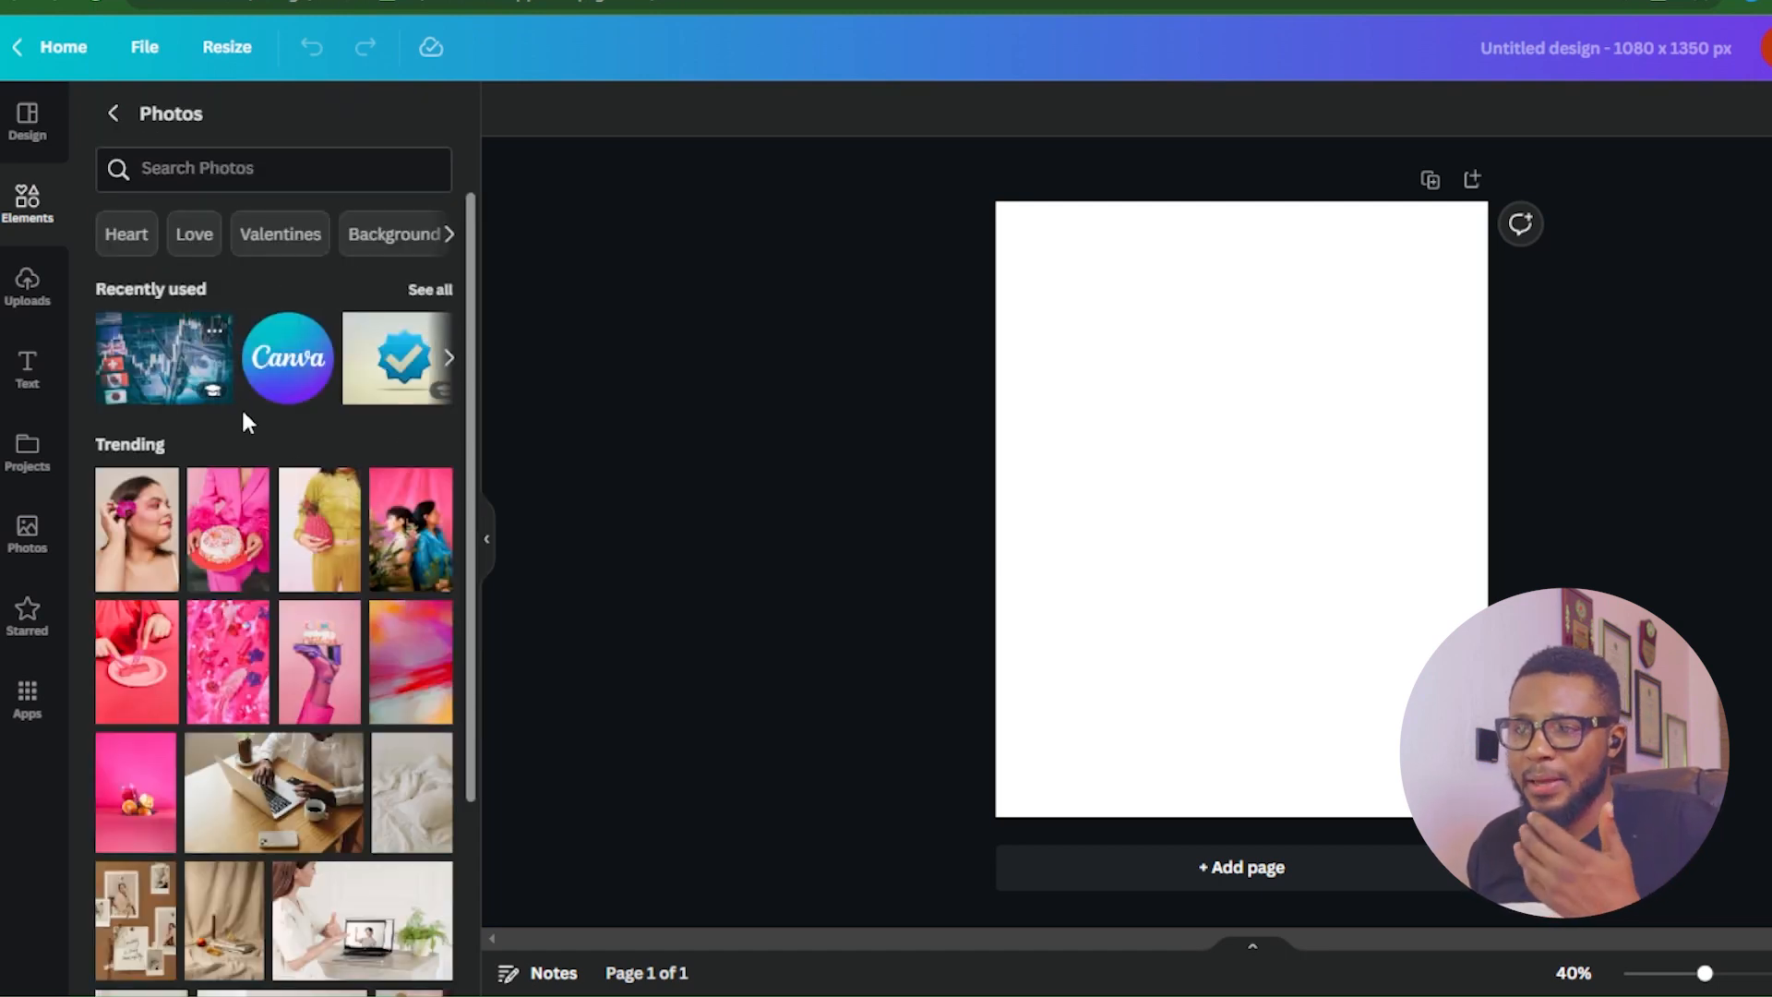
{"action": "scroll", "coordinate": [376, 526], "scroll_direction": "down", "scroll_amount": 6}
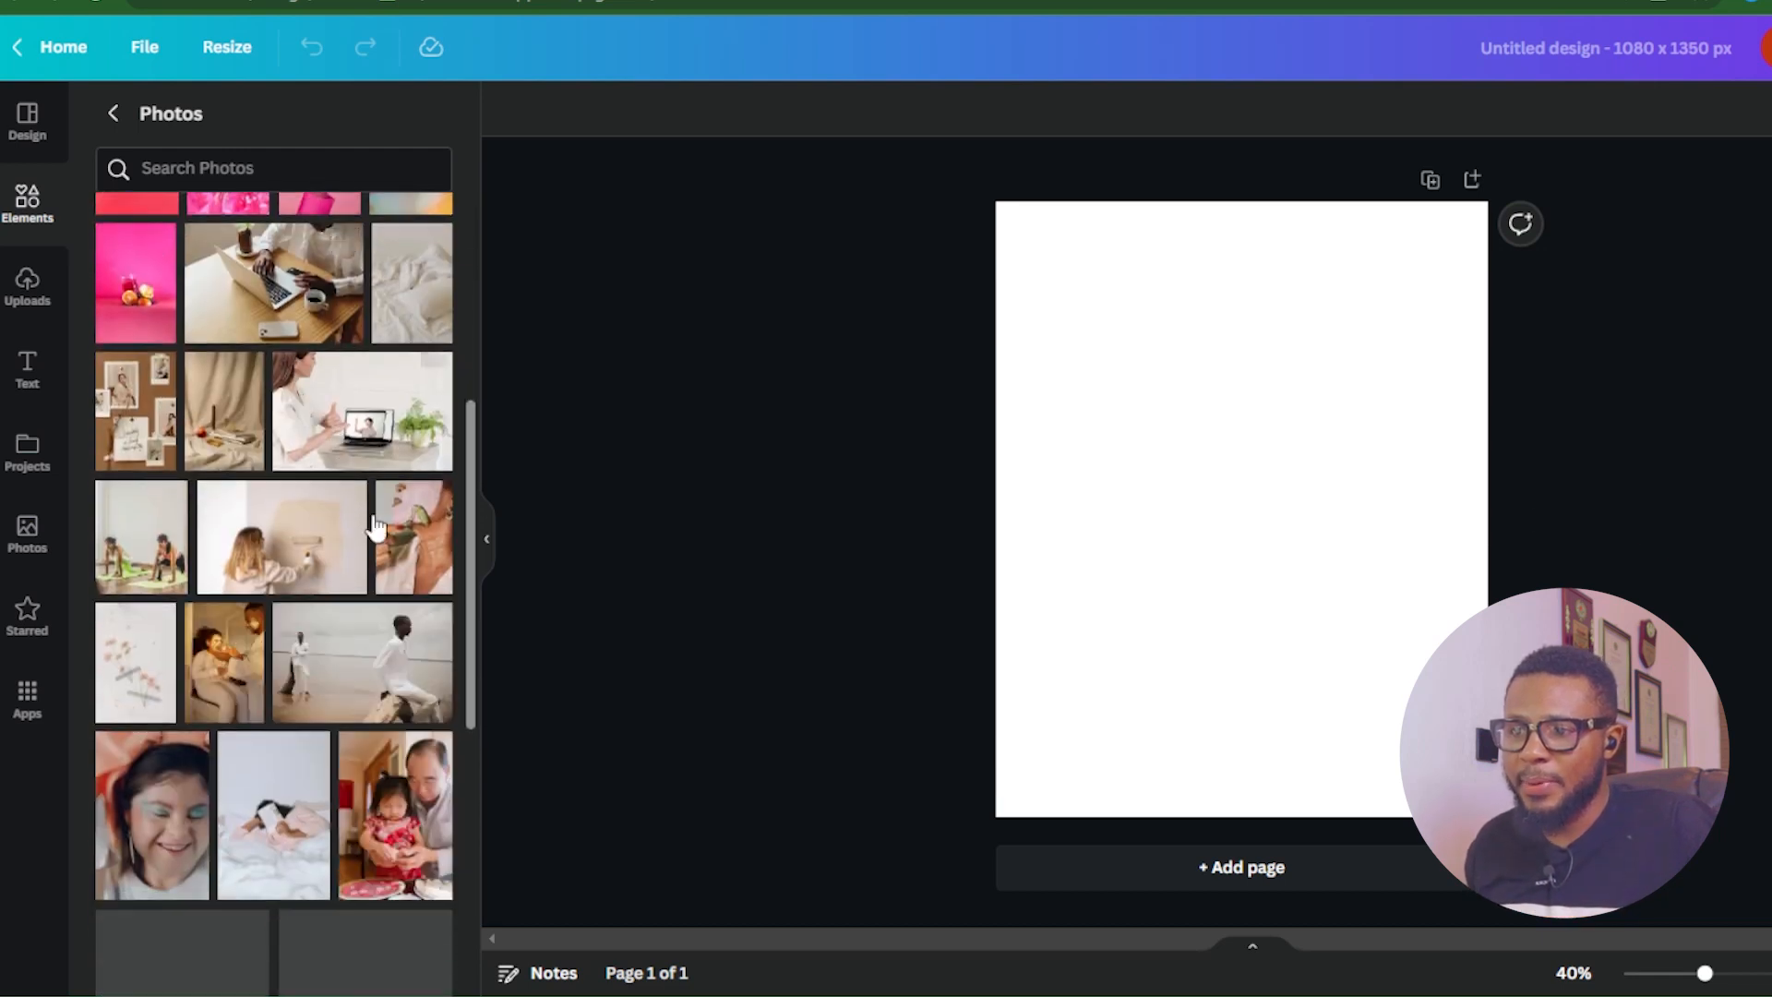
{"action": "scroll", "coordinate": [376, 526], "scroll_direction": "down", "scroll_amount": 5}
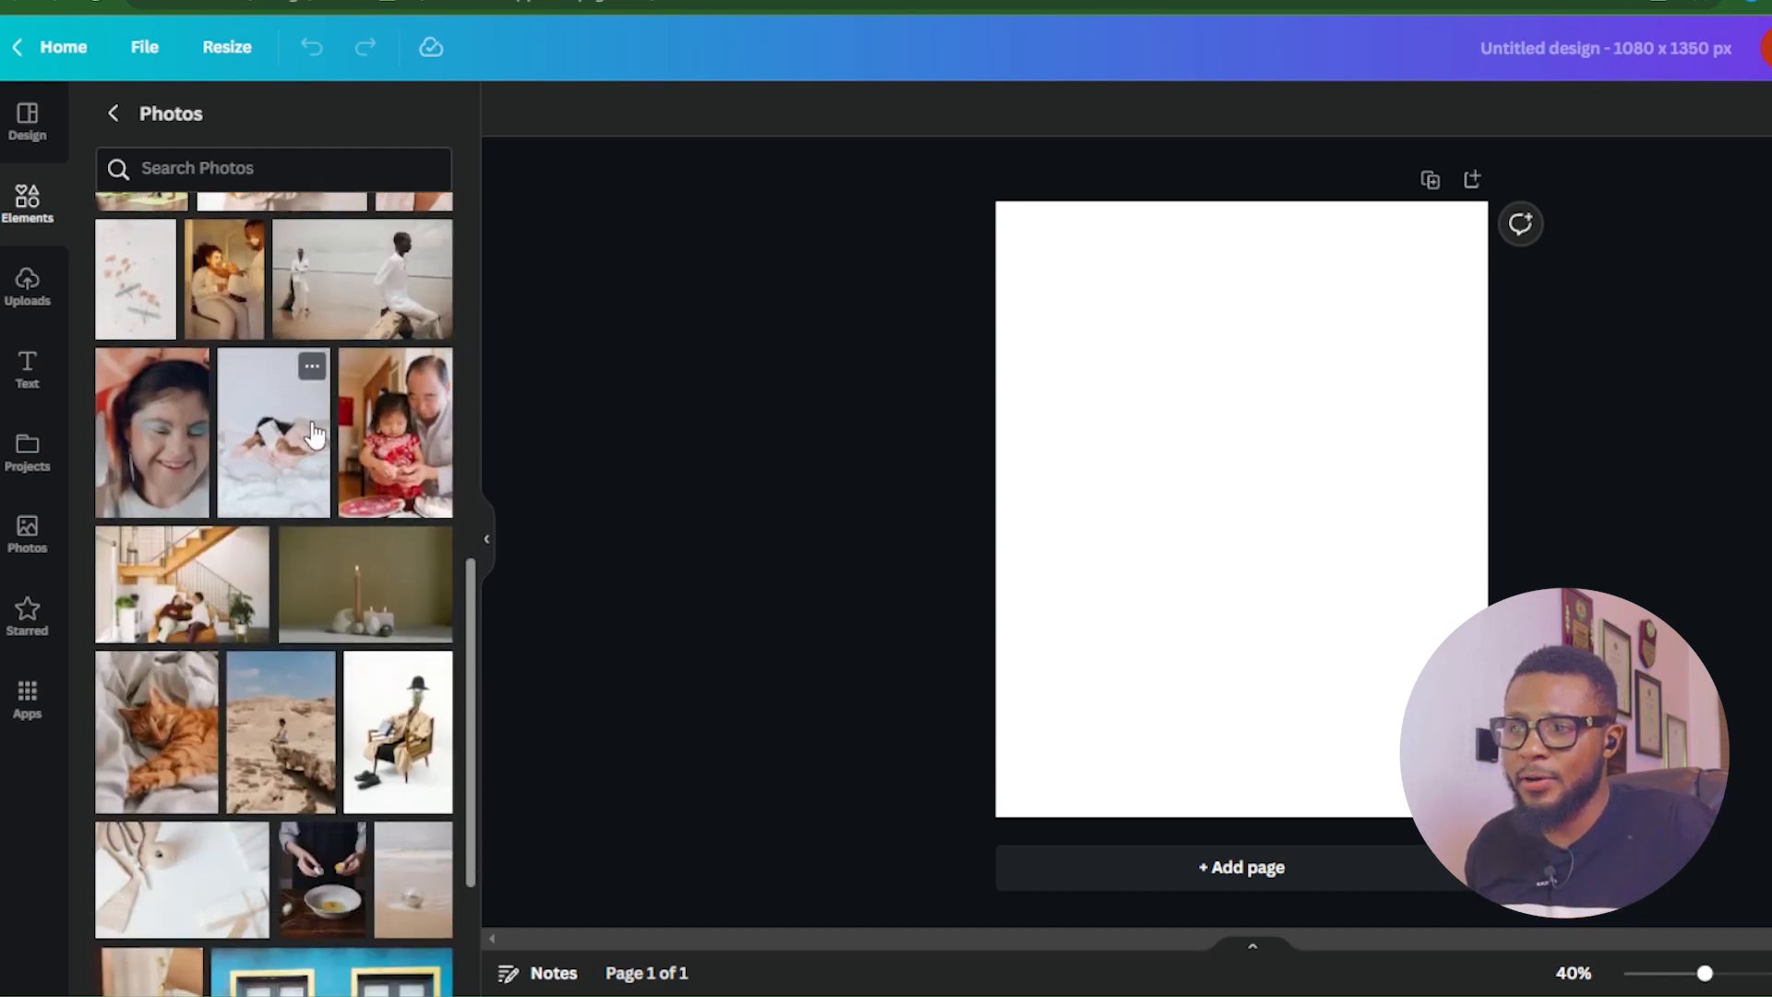
{"action": "scroll", "coordinate": [314, 433], "scroll_direction": "down", "scroll_amount": 5}
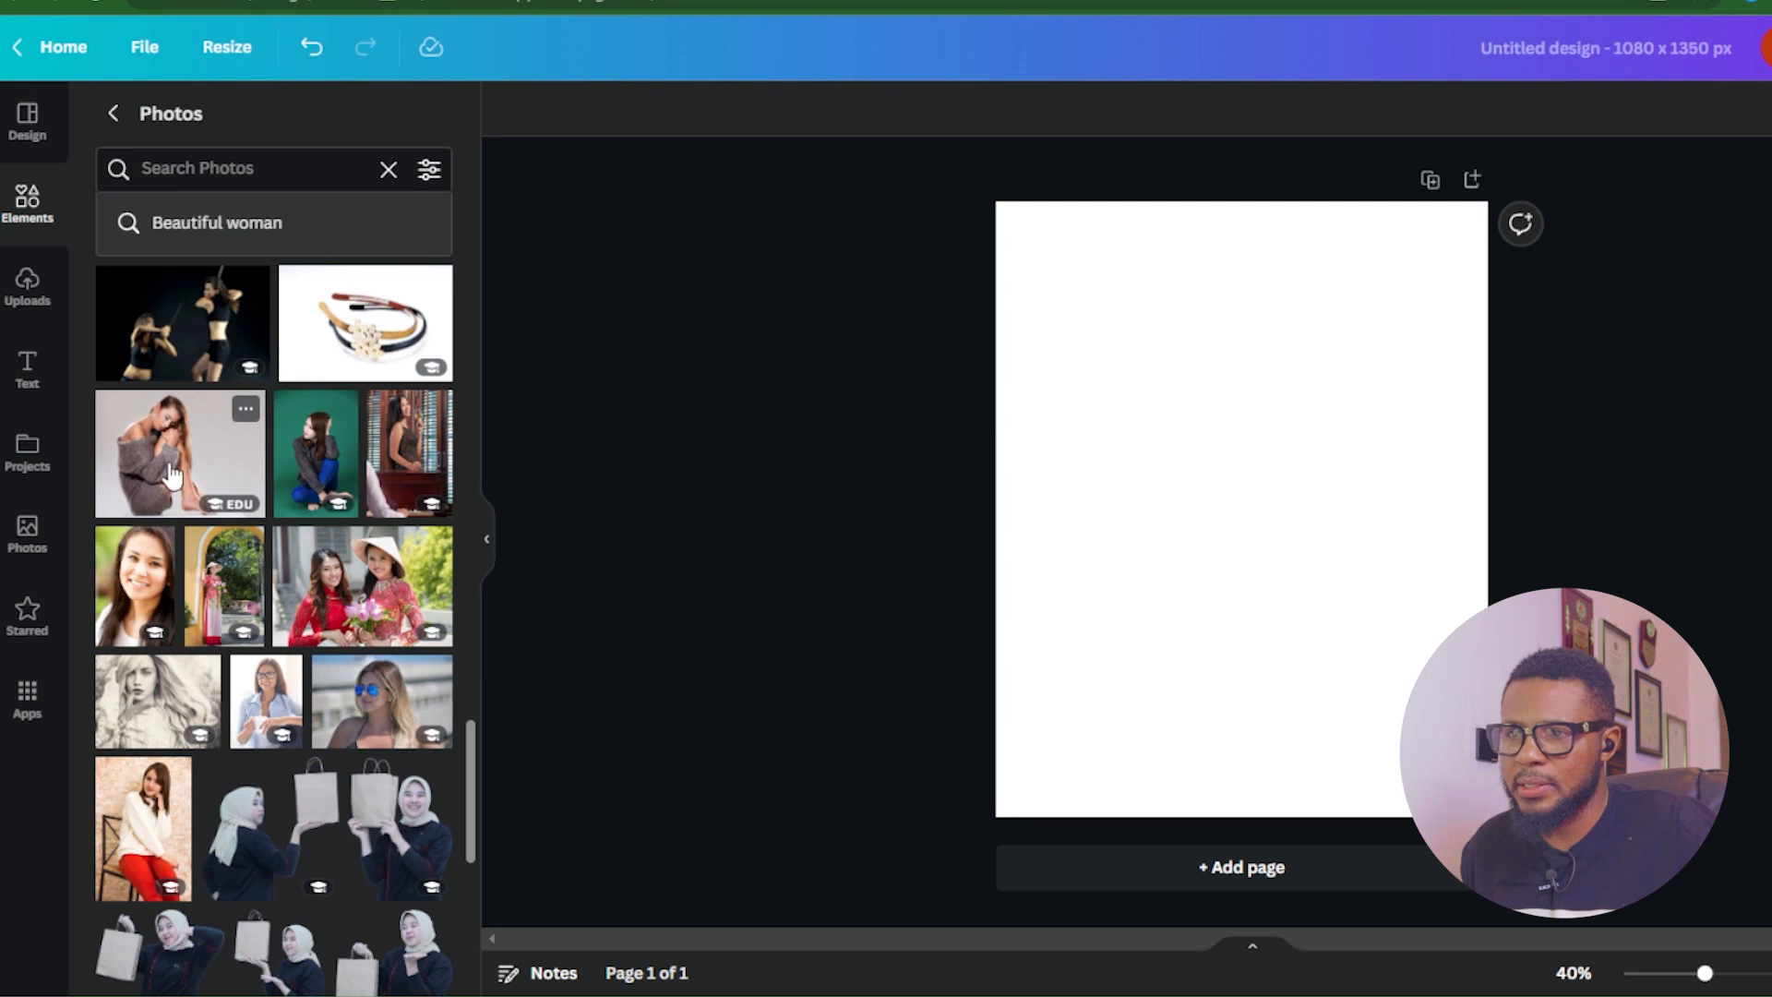
{"action": "left_click", "coordinate": [177, 471]}
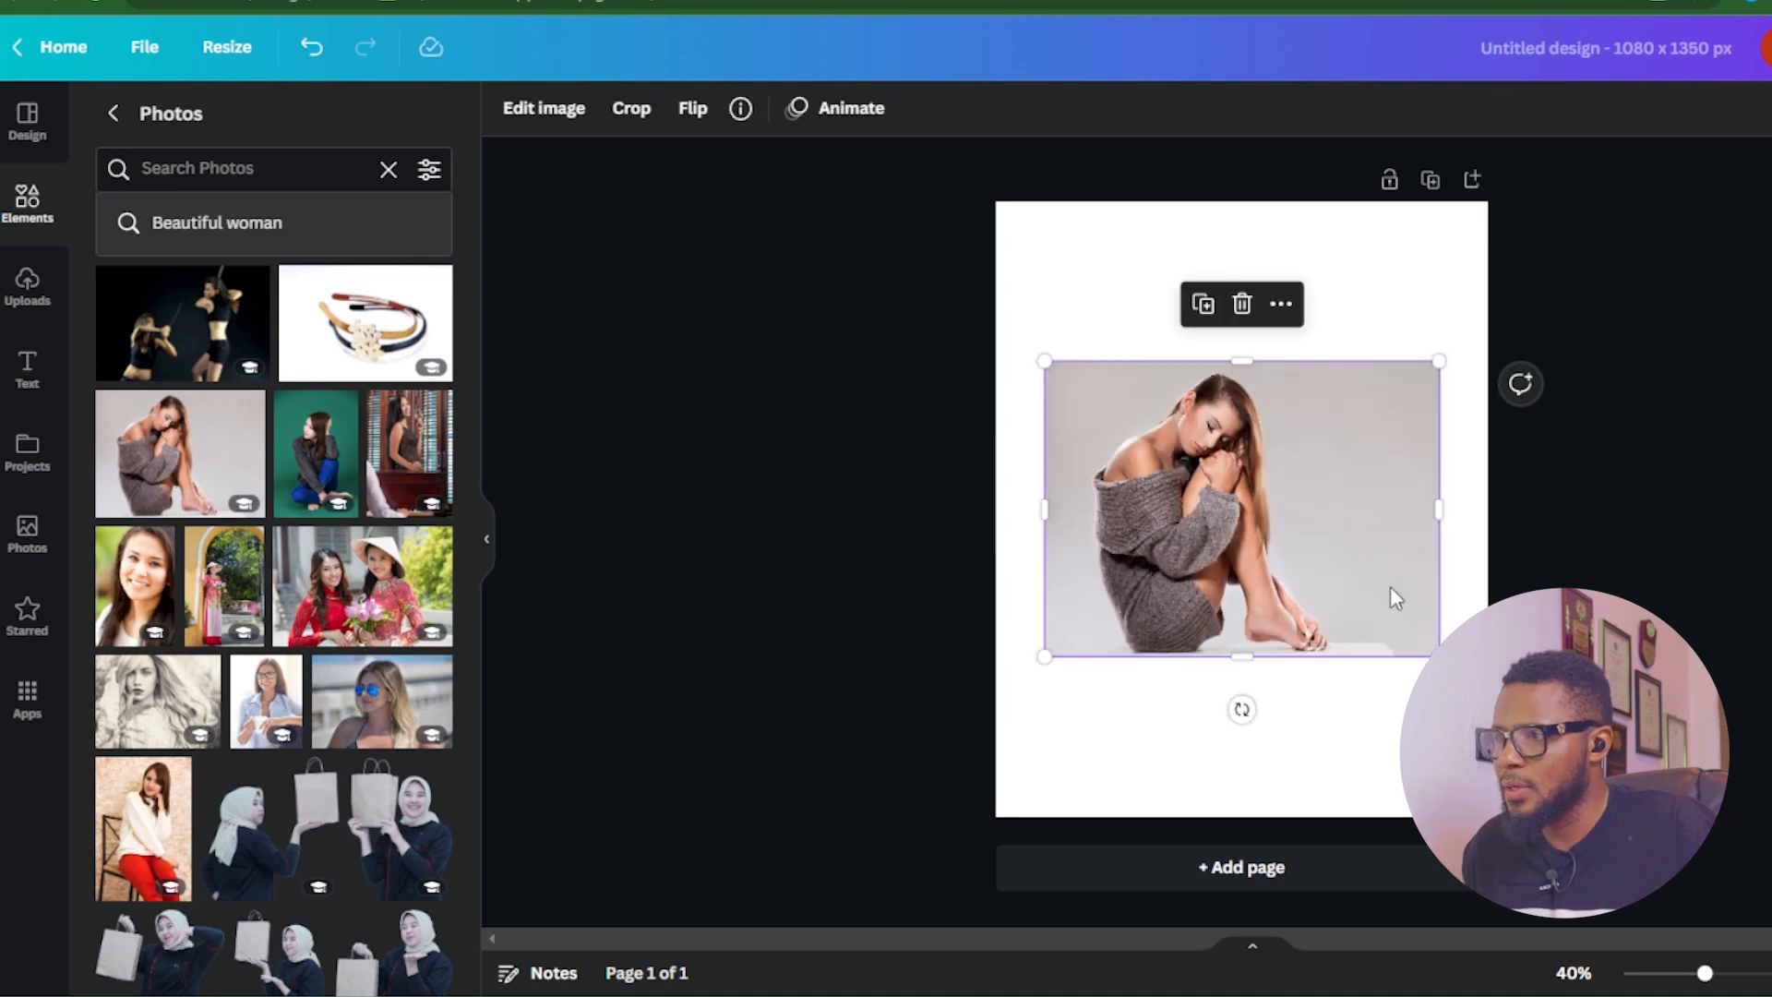
Enlarge the woman's photo and align it to the page's lower-left corner, letting it extend past the right edge
{"action": "left_click_drag", "start_coordinate": [1046, 654], "coordinate": [906, 758]}
{"action": "left_click_drag", "start_coordinate": [1158, 668], "coordinate": [1256, 727]}
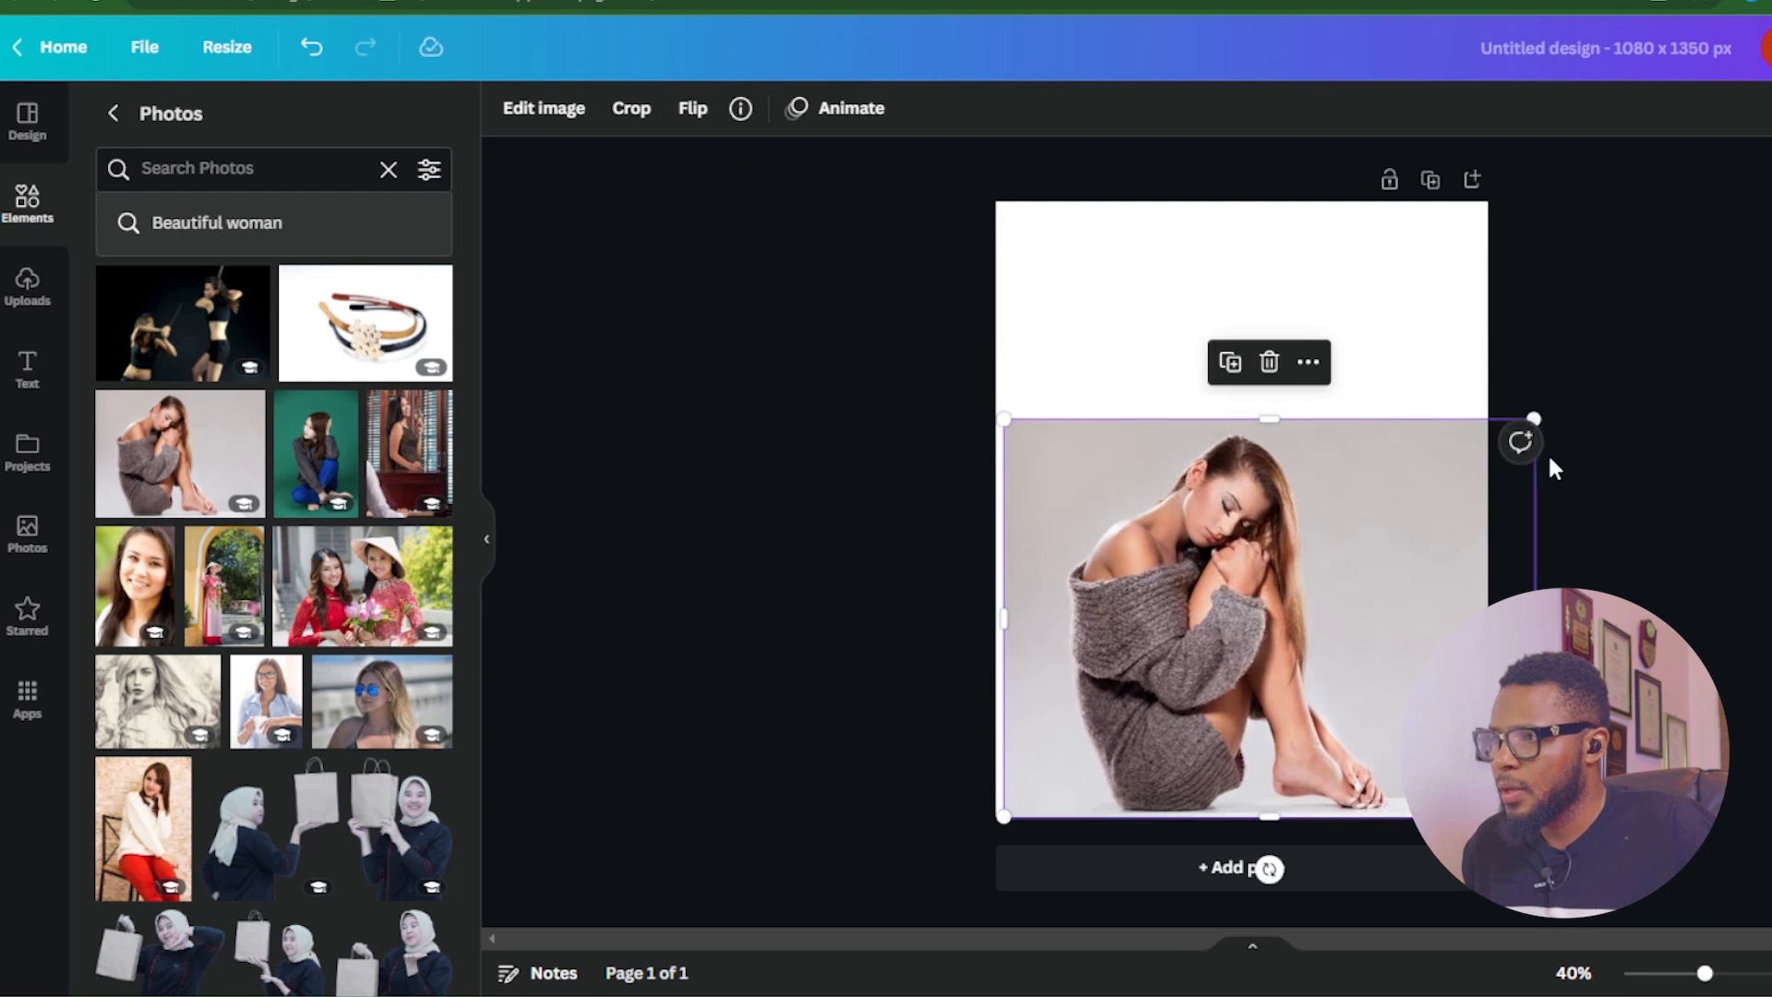
{"action": "left_click_drag", "start_coordinate": [1535, 421], "coordinate": [1593, 266]}
{"action": "mouse_move", "coordinate": [1347, 613]}
{"action": "left_mouse_down"}
{"action": "mouse_move", "coordinate": [1308, 613]}
{"action": "mouse_move", "coordinate": [1336, 620]}
{"action": "left_mouse_up"}
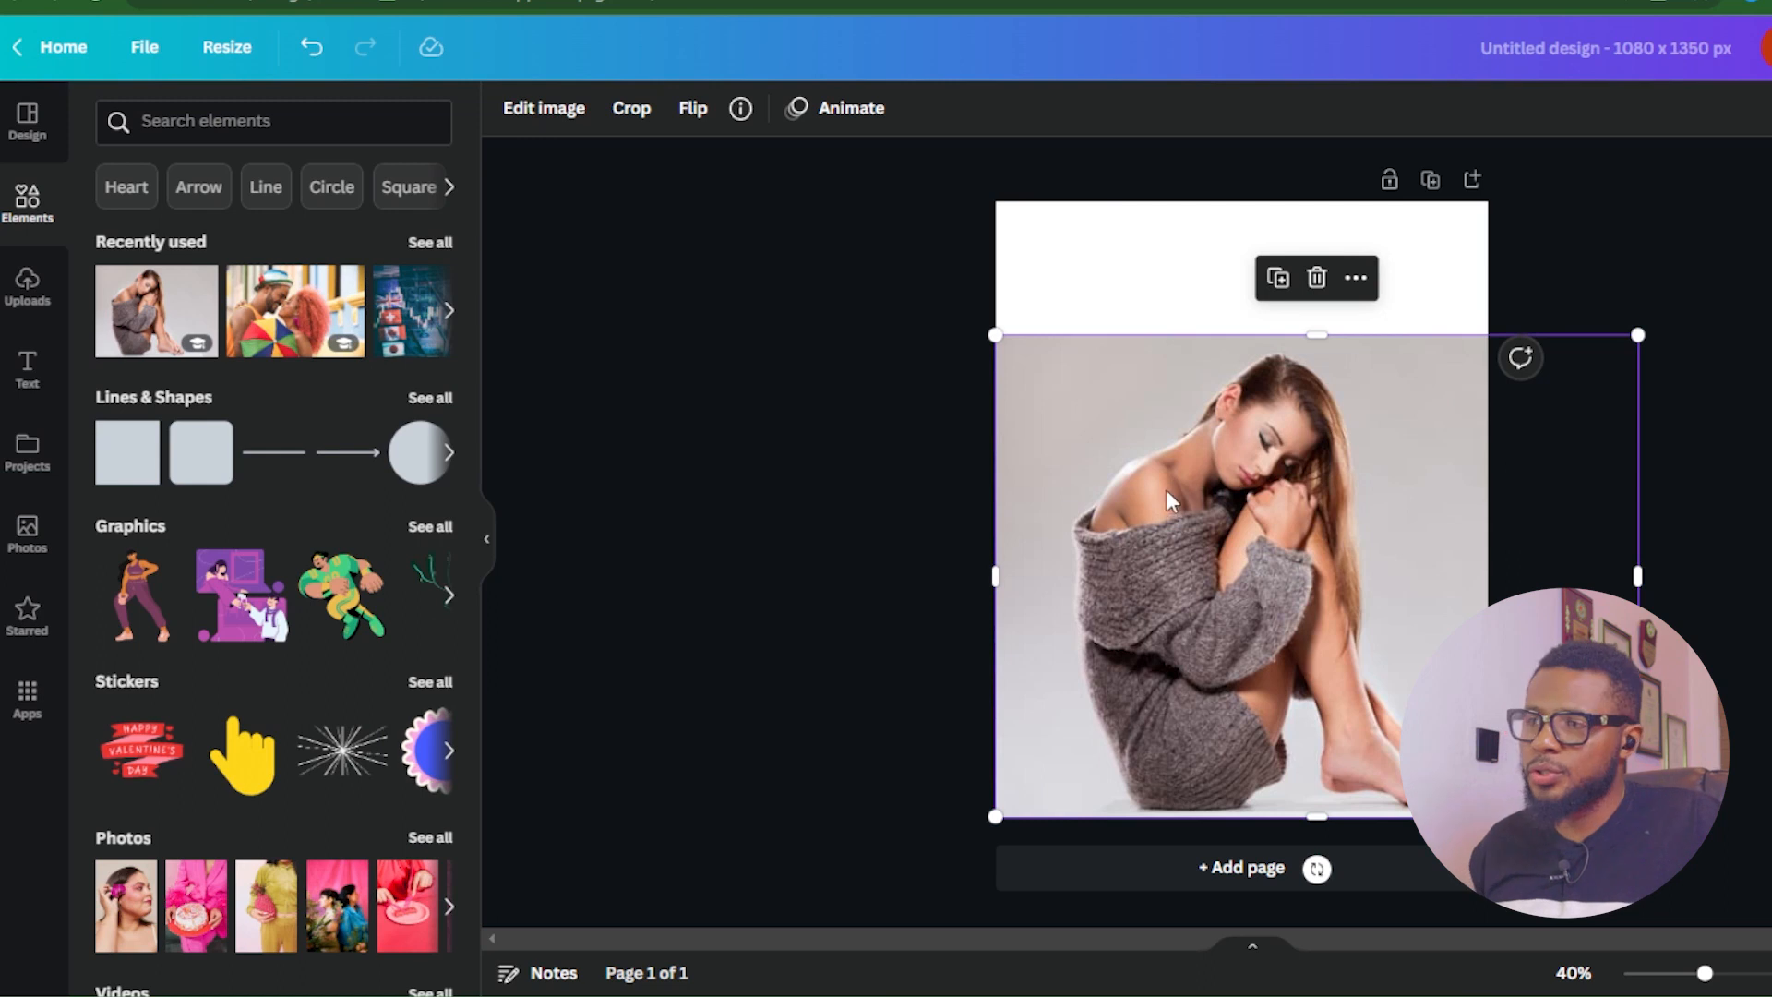
Remove the background of the woman's photo and crop its right side to the page edge
{"action": "left_click", "coordinate": [542, 114]}
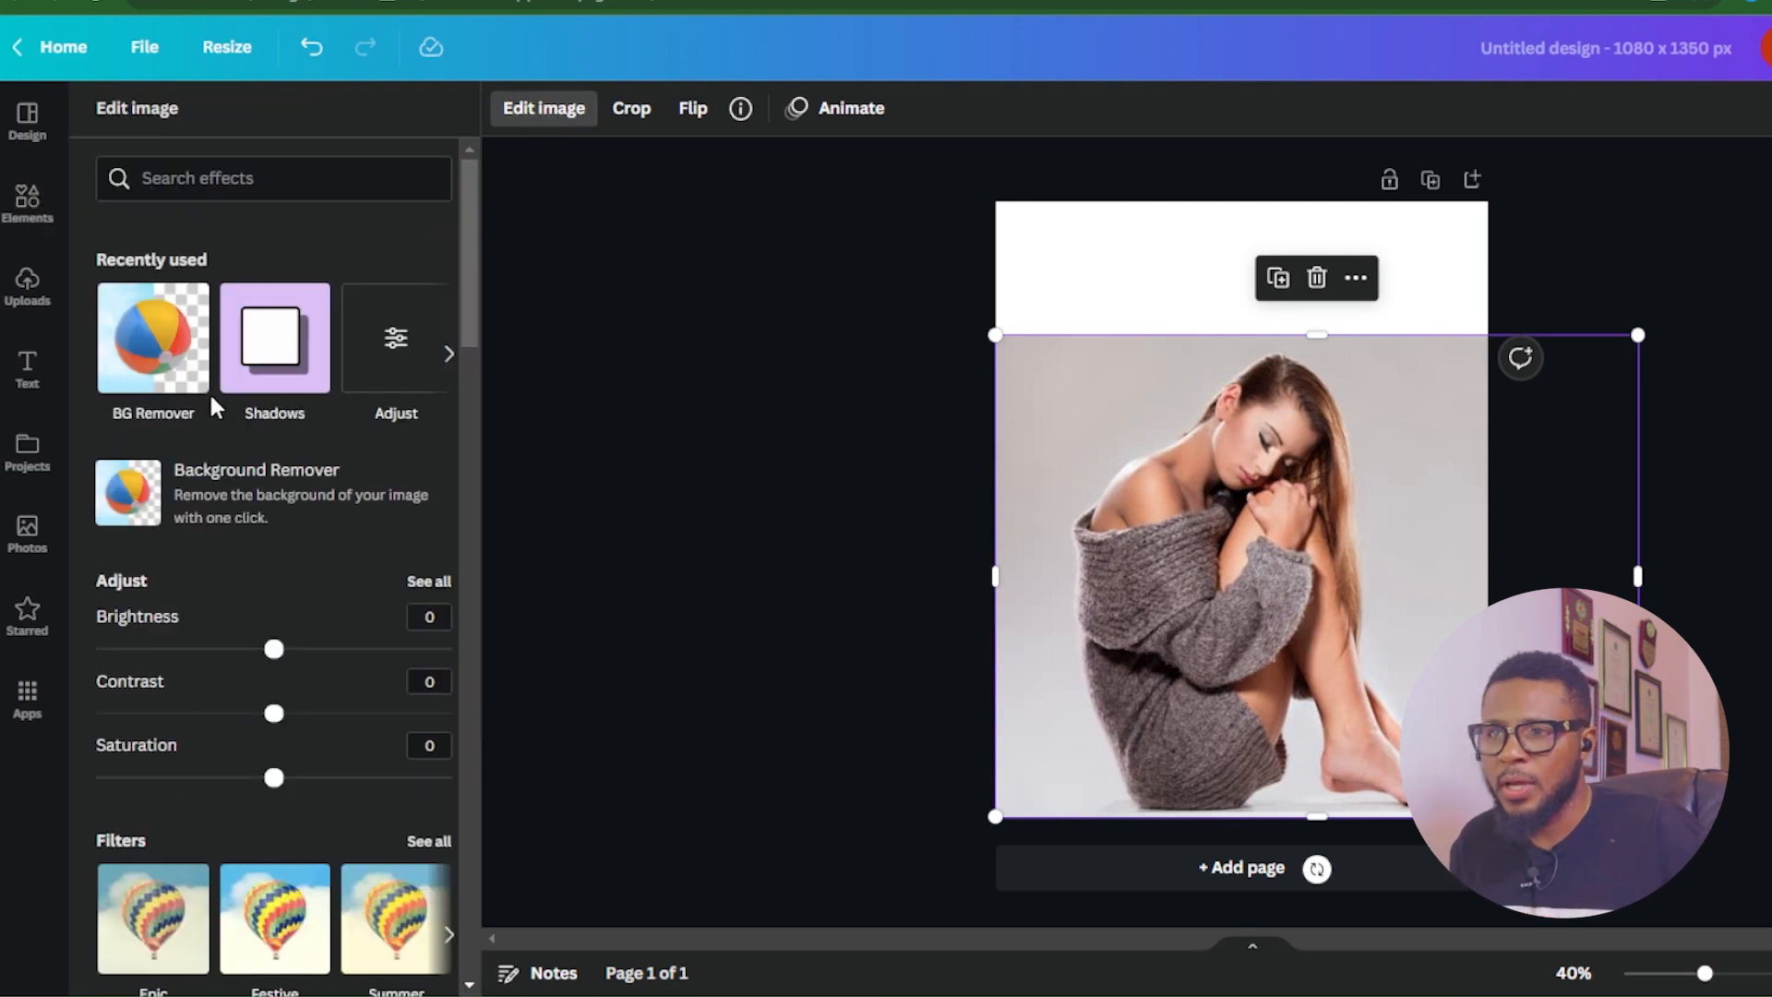
{"action": "left_click", "coordinate": [155, 360]}
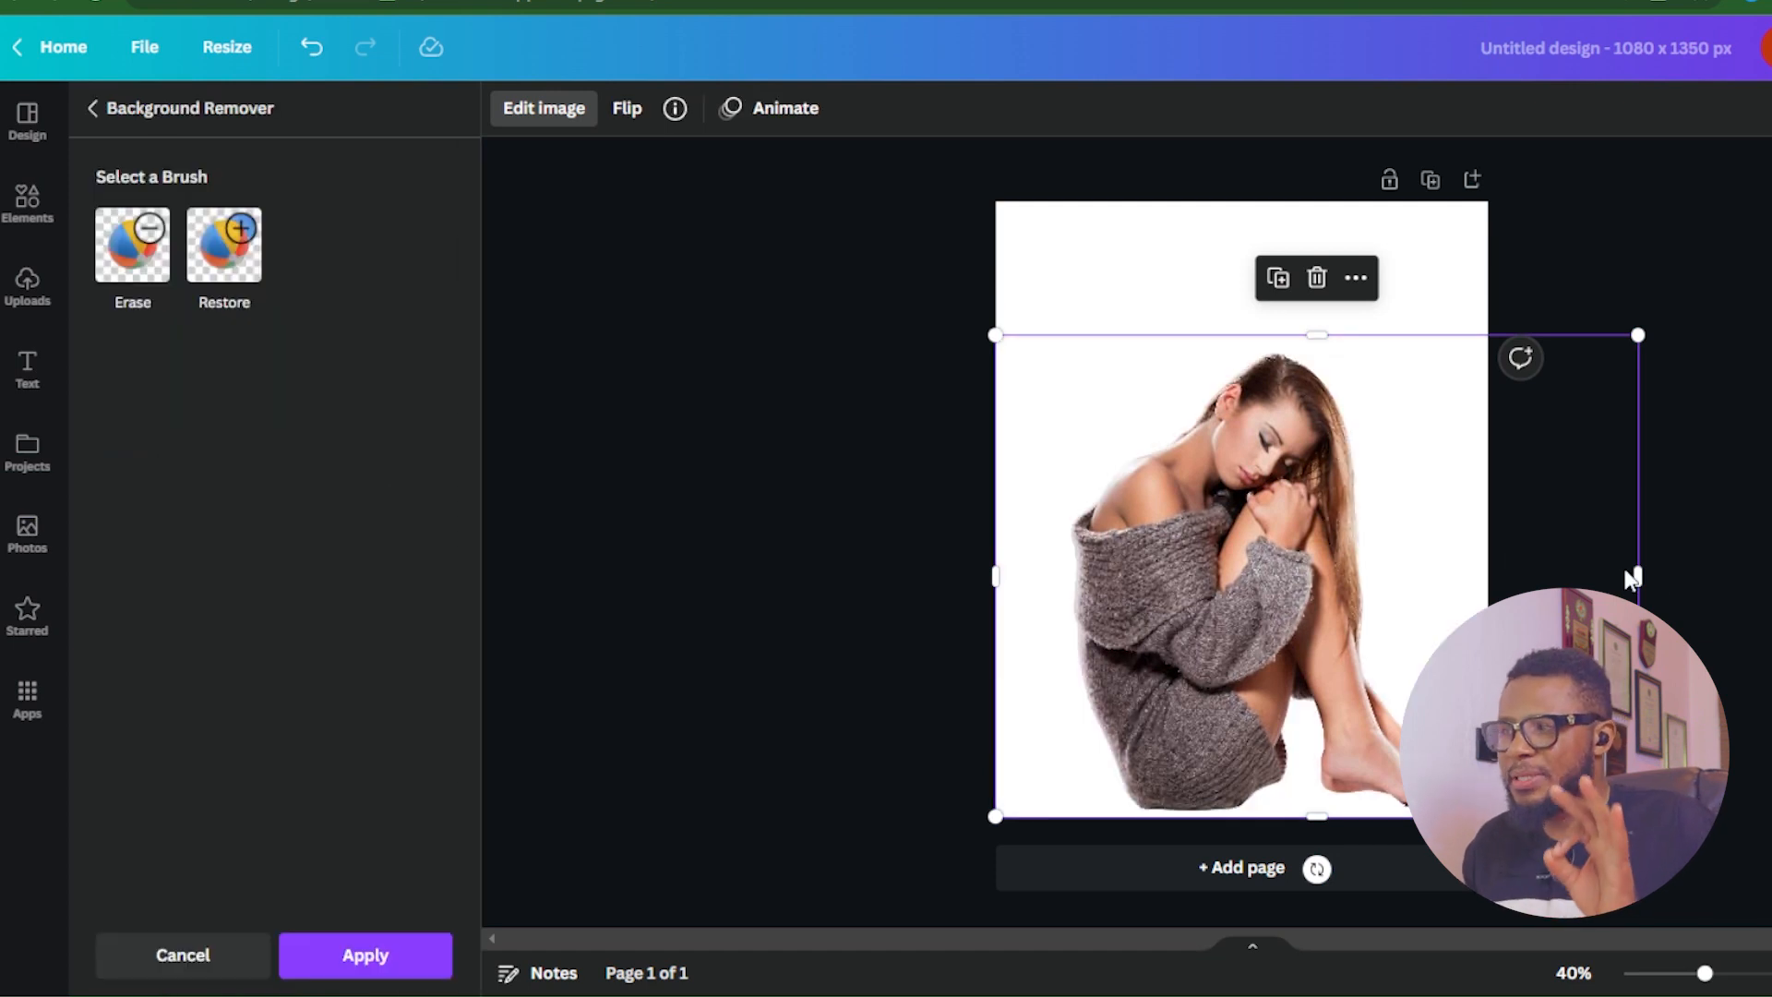
{"action": "left_click_drag", "start_coordinate": [1641, 571], "coordinate": [1488, 581]}
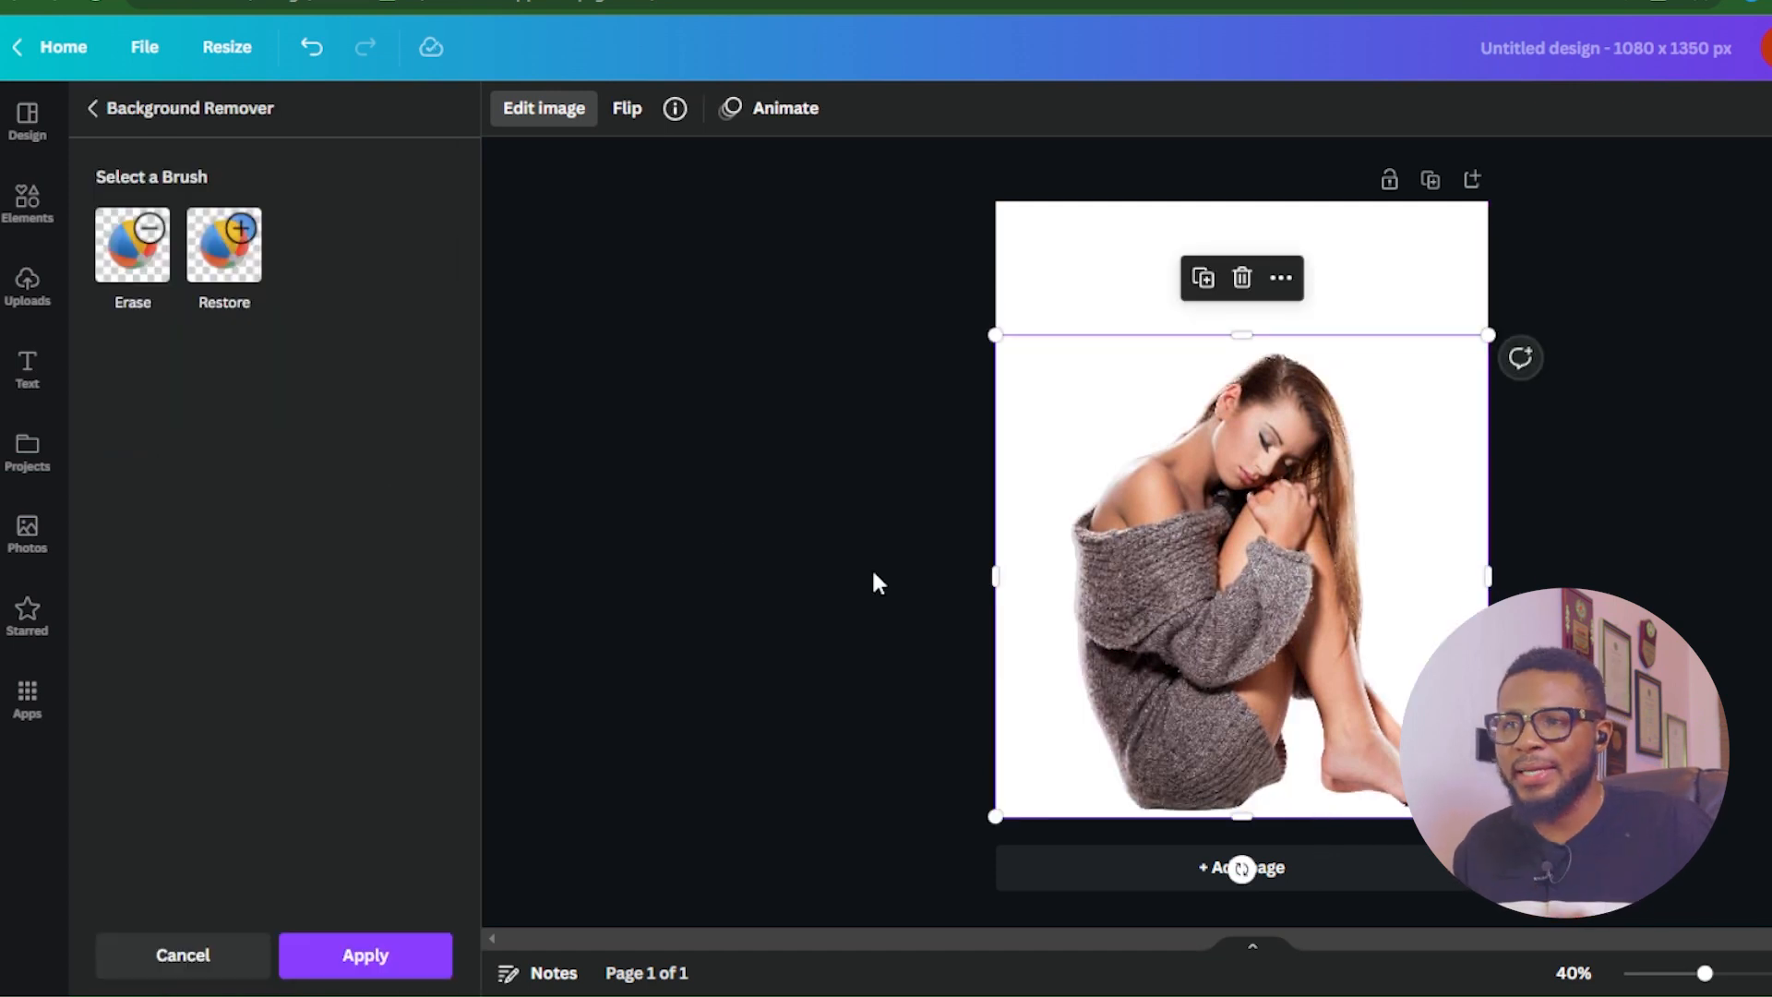
Add a text box reading BEAUTIFUL and enlarge it to a font size of about 96
{"action": "left_click", "coordinate": [26, 369]}
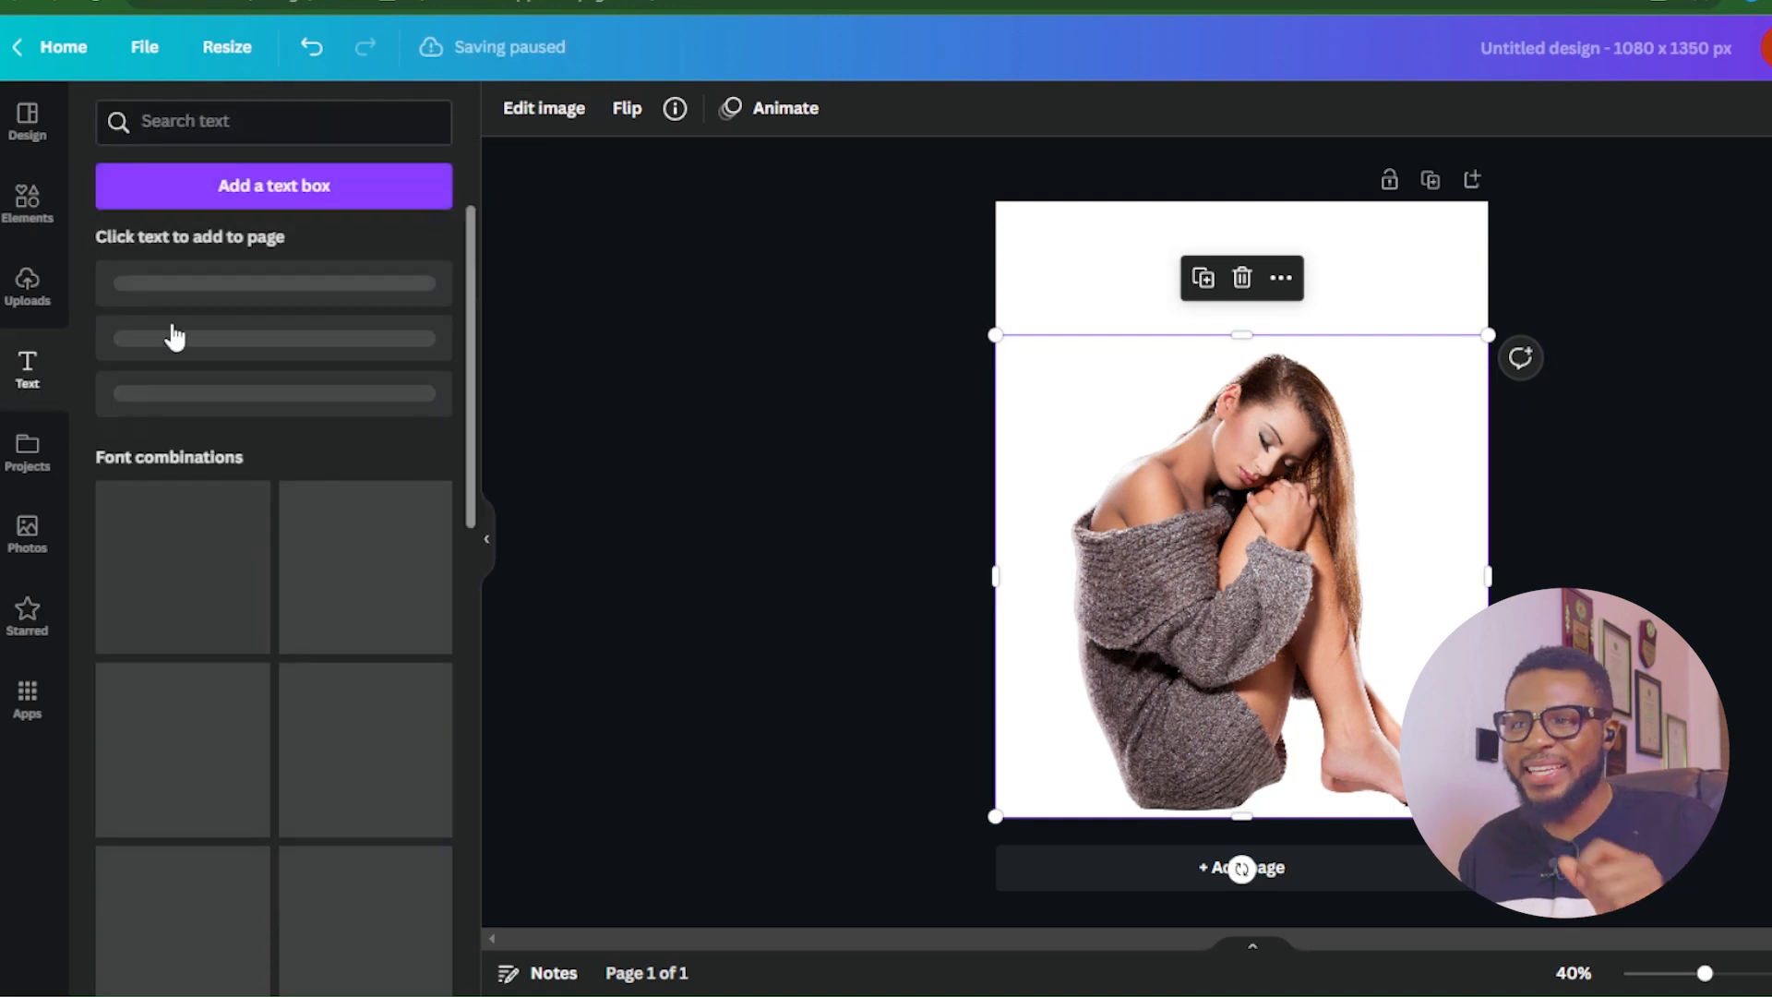
{"action": "left_click", "coordinate": [281, 186]}
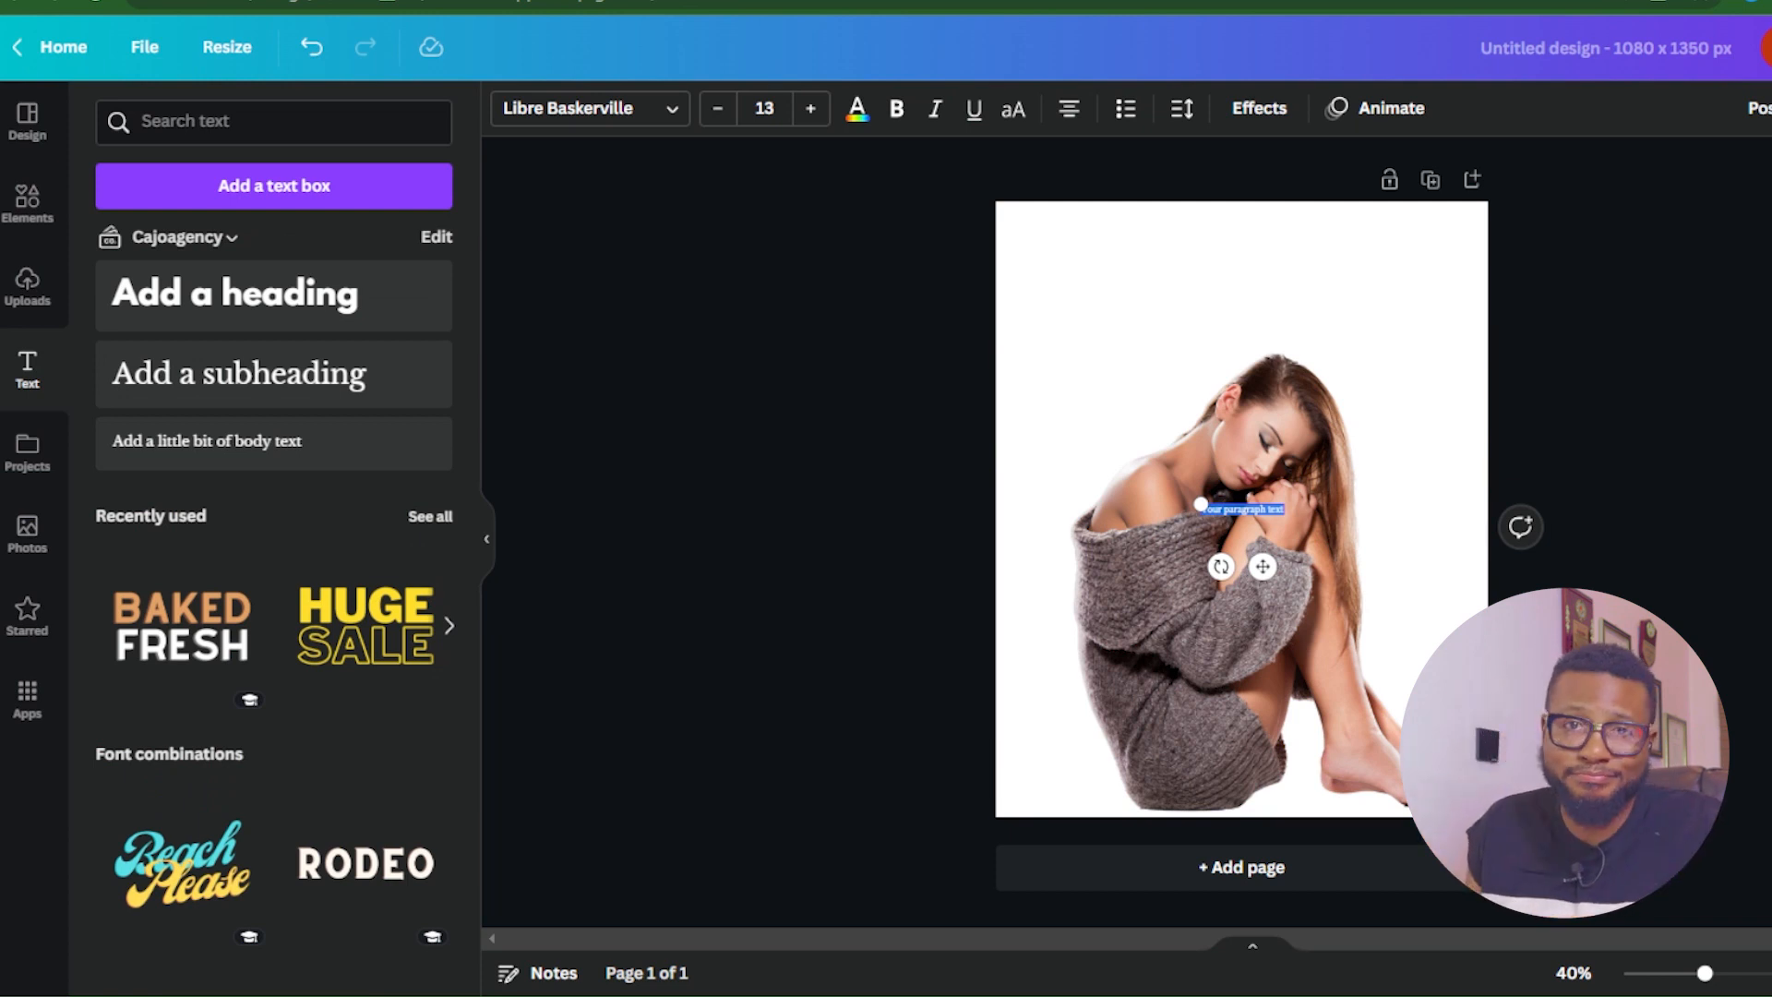
{"action": "key", "text": "BackSpace"}
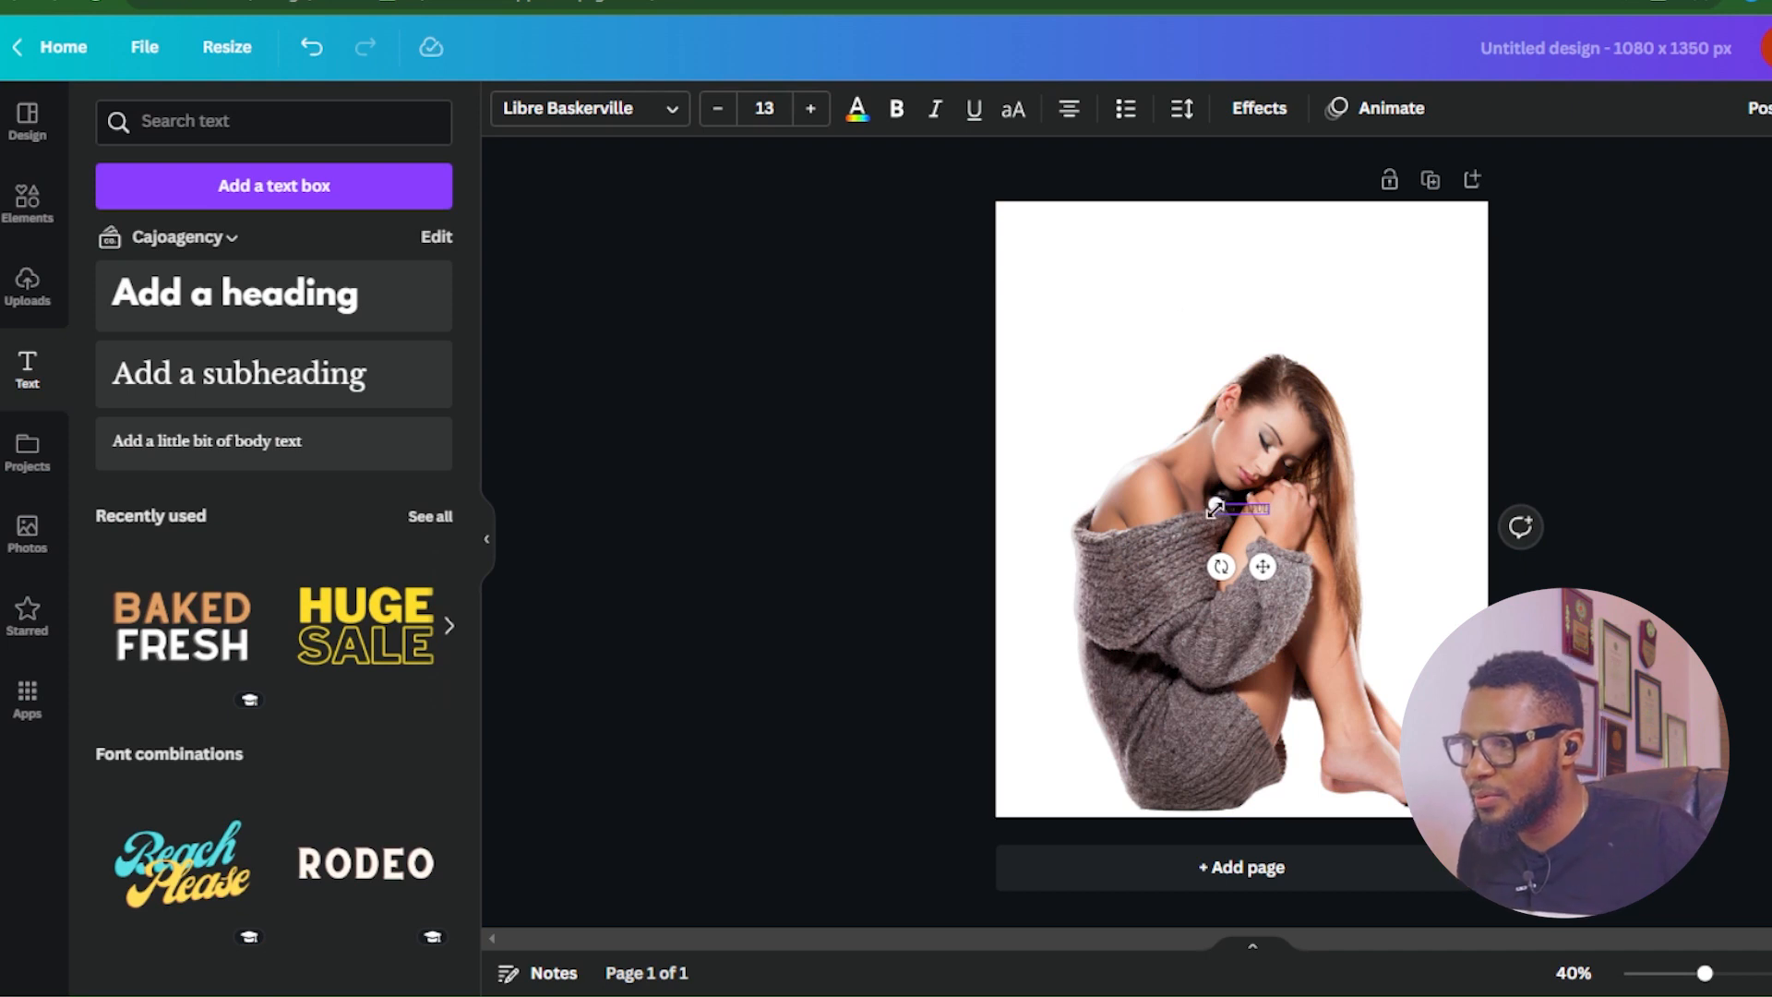
{"action": "left_click_drag", "start_coordinate": [1214, 502], "coordinate": [1439, 452]}
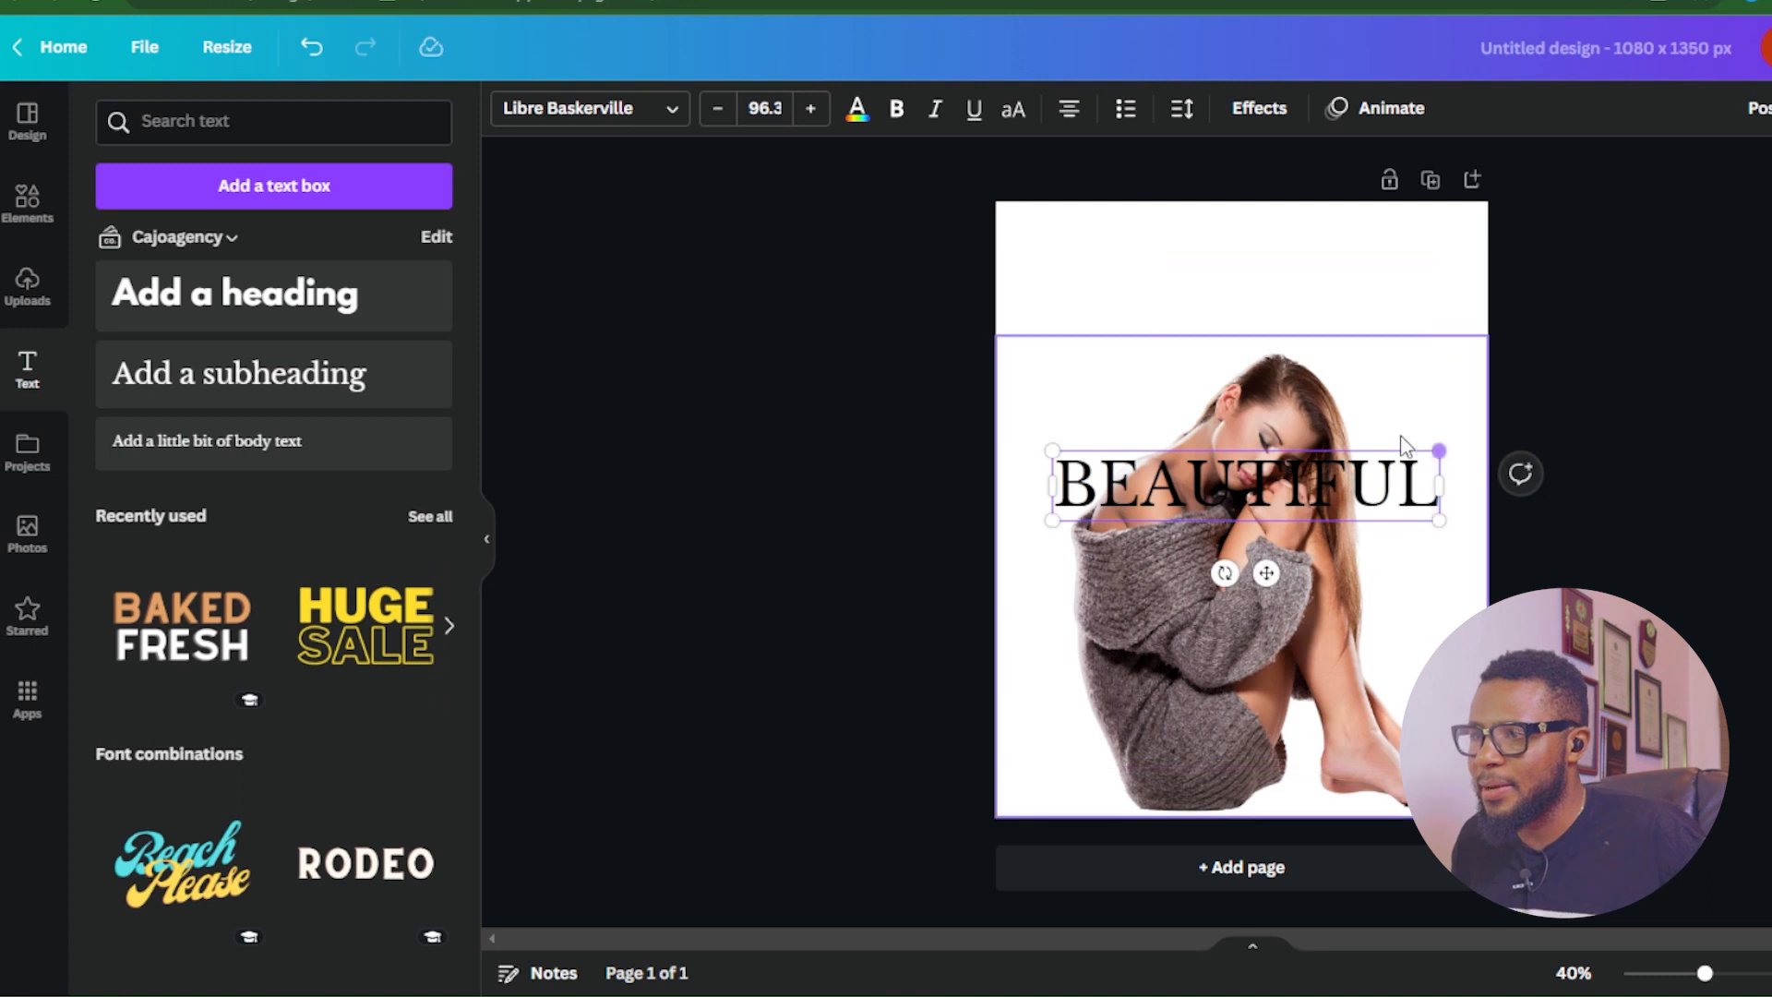
Change the BEAUTIFUL text's font to Archivo Black
{"action": "left_click", "coordinate": [678, 115]}
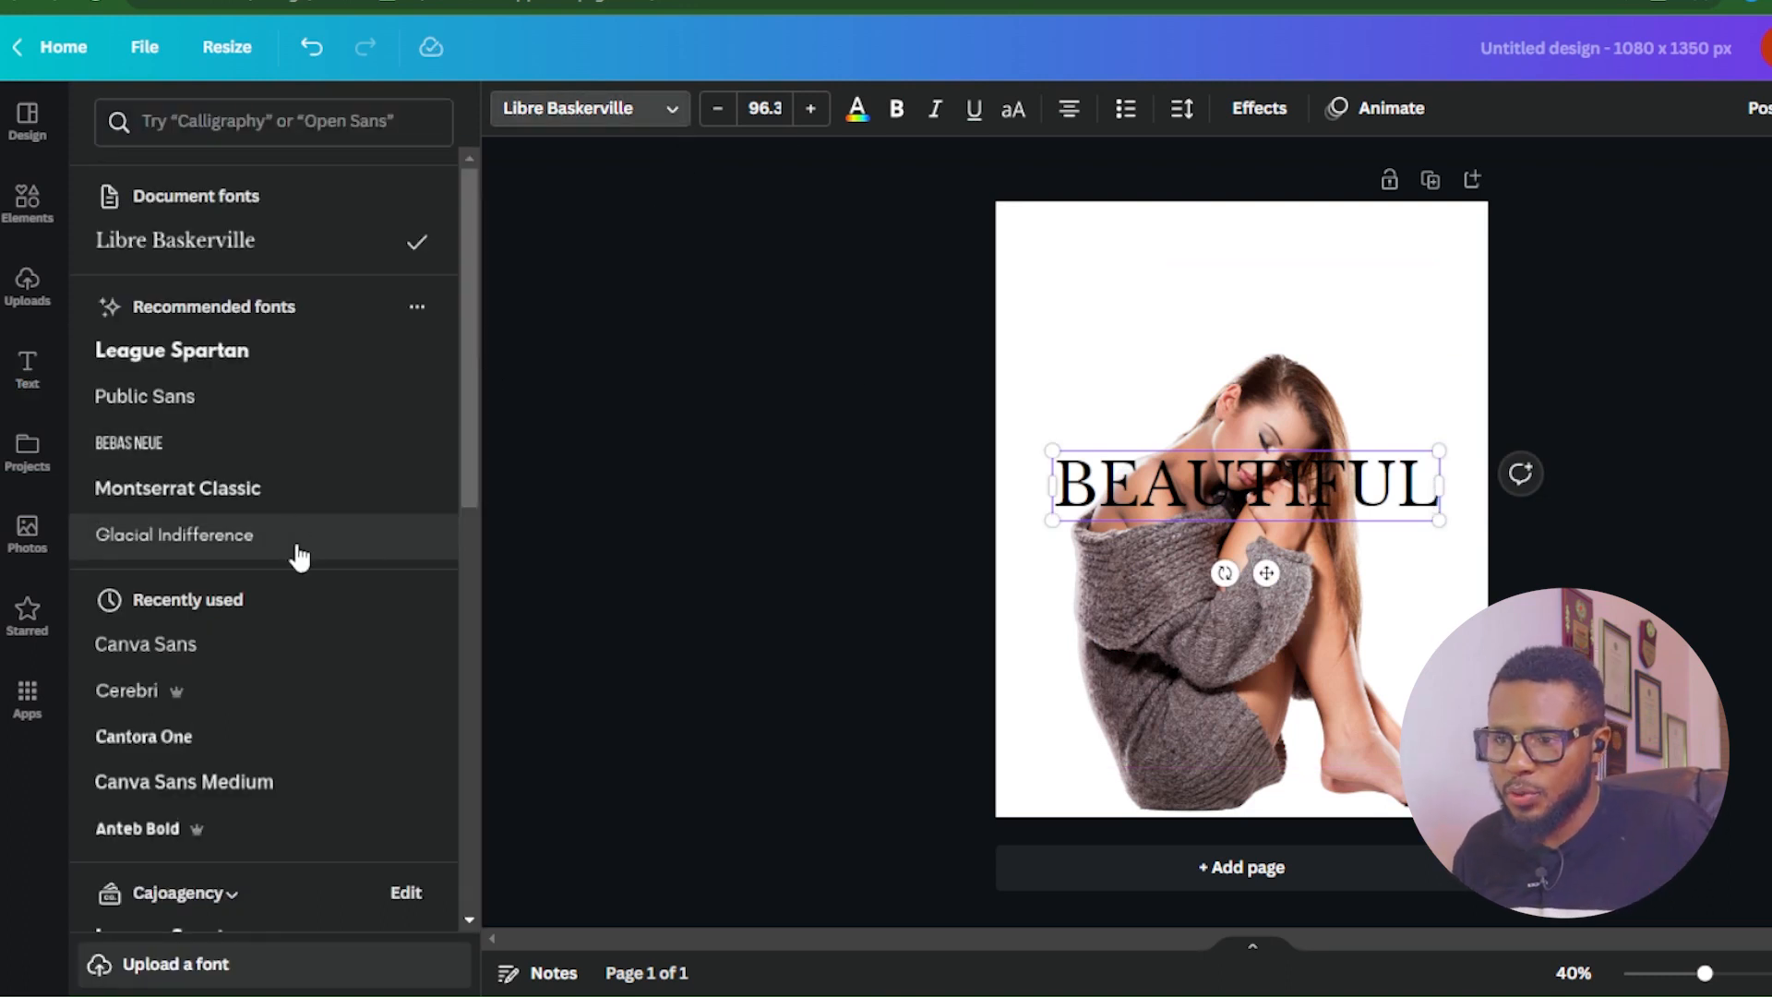
{"action": "scroll", "coordinate": [295, 530], "scroll_direction": "down", "scroll_amount": 2}
{"action": "scroll", "coordinate": [286, 572], "scroll_direction": "down", "scroll_amount": 2}
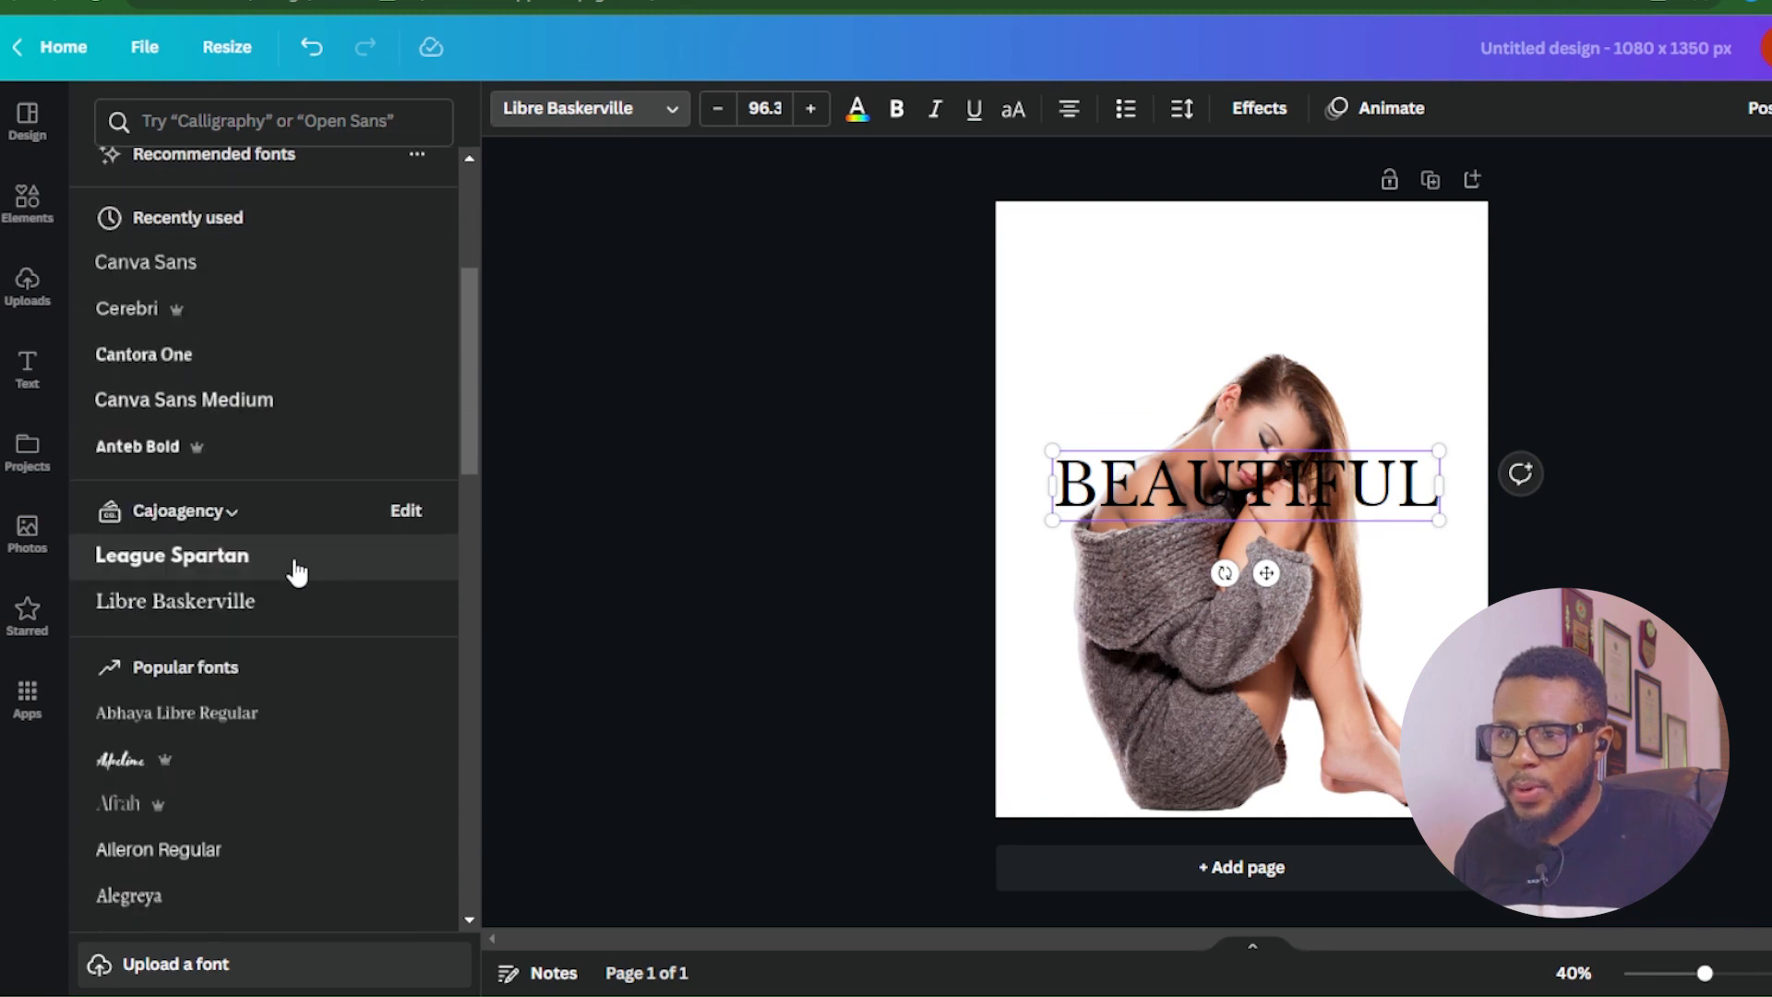
{"action": "scroll", "coordinate": [304, 452], "scroll_direction": "up", "scroll_amount": 1}
{"action": "scroll", "coordinate": [319, 443], "scroll_direction": "down", "scroll_amount": 4}
{"action": "scroll", "coordinate": [323, 435], "scroll_direction": "down", "scroll_amount": 5}
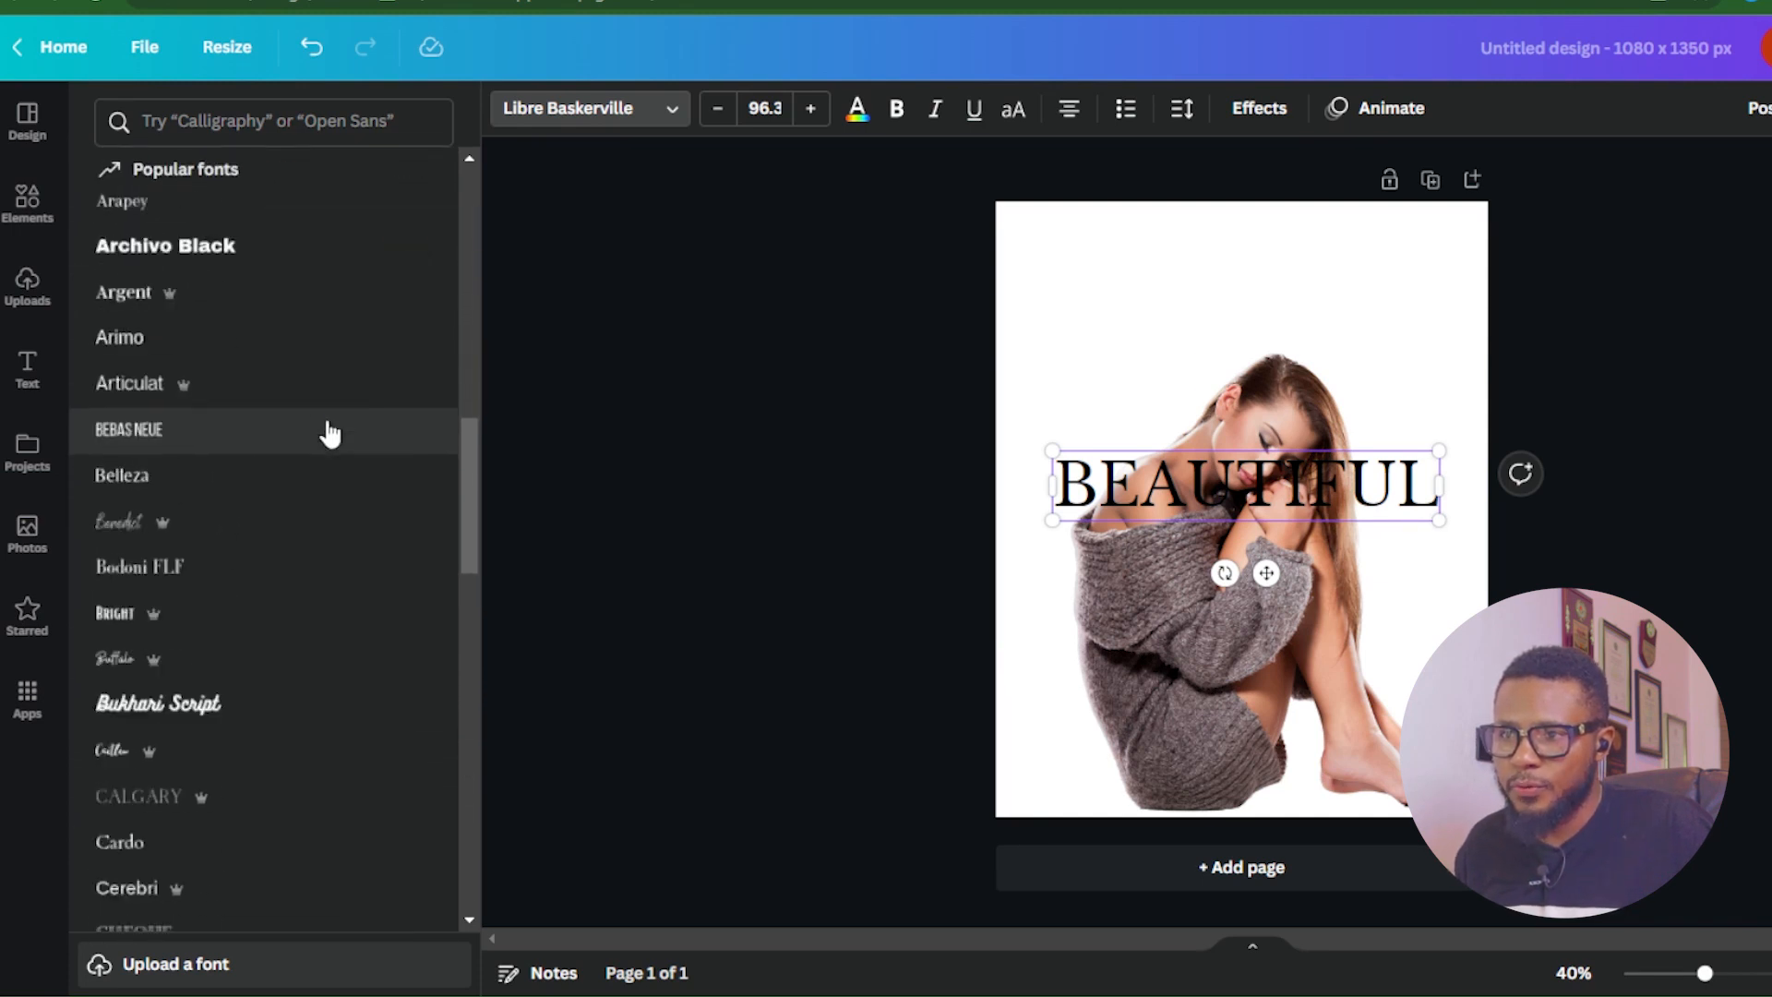
{"action": "scroll", "coordinate": [285, 407], "scroll_direction": "up", "scroll_amount": 1}
{"action": "left_click", "coordinate": [221, 370]}
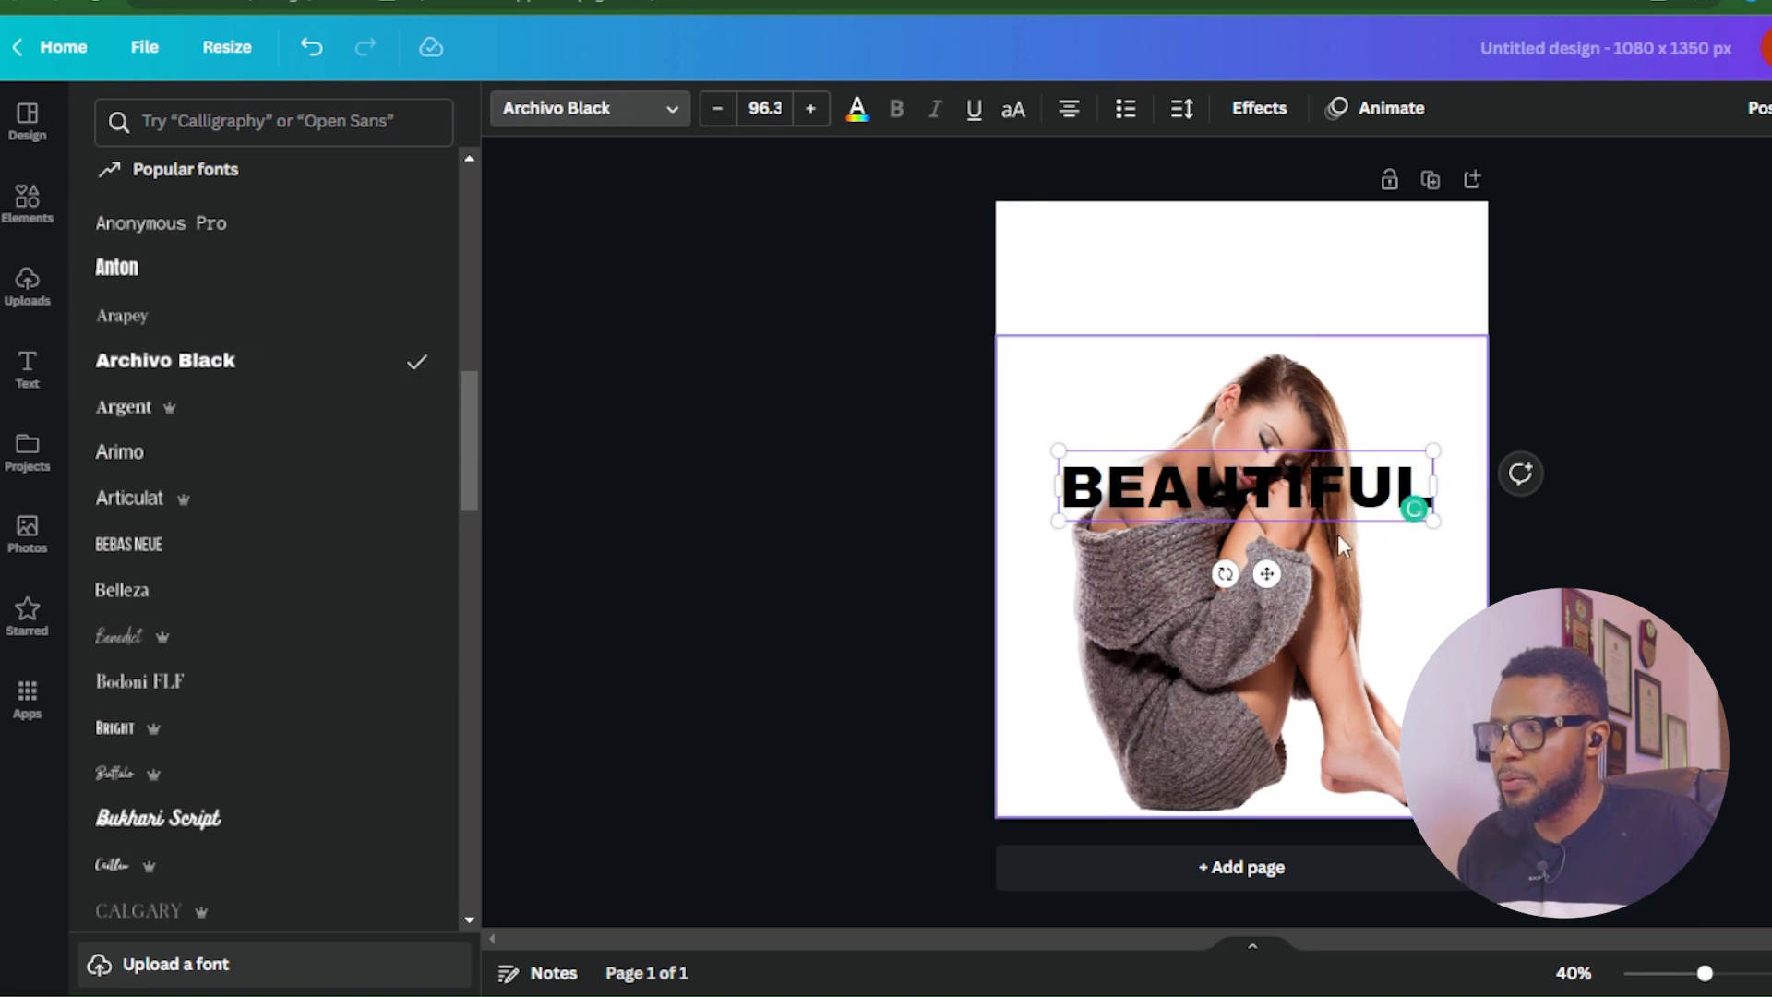
Enlarge the BEAUTIFUL text to about size 112 and centre it horizontally across the woman's sweater
{"action": "left_click_drag", "start_coordinate": [1445, 443], "coordinate": [1471, 443]}
{"action": "left_click_drag", "start_coordinate": [1332, 487], "coordinate": [1318, 489]}
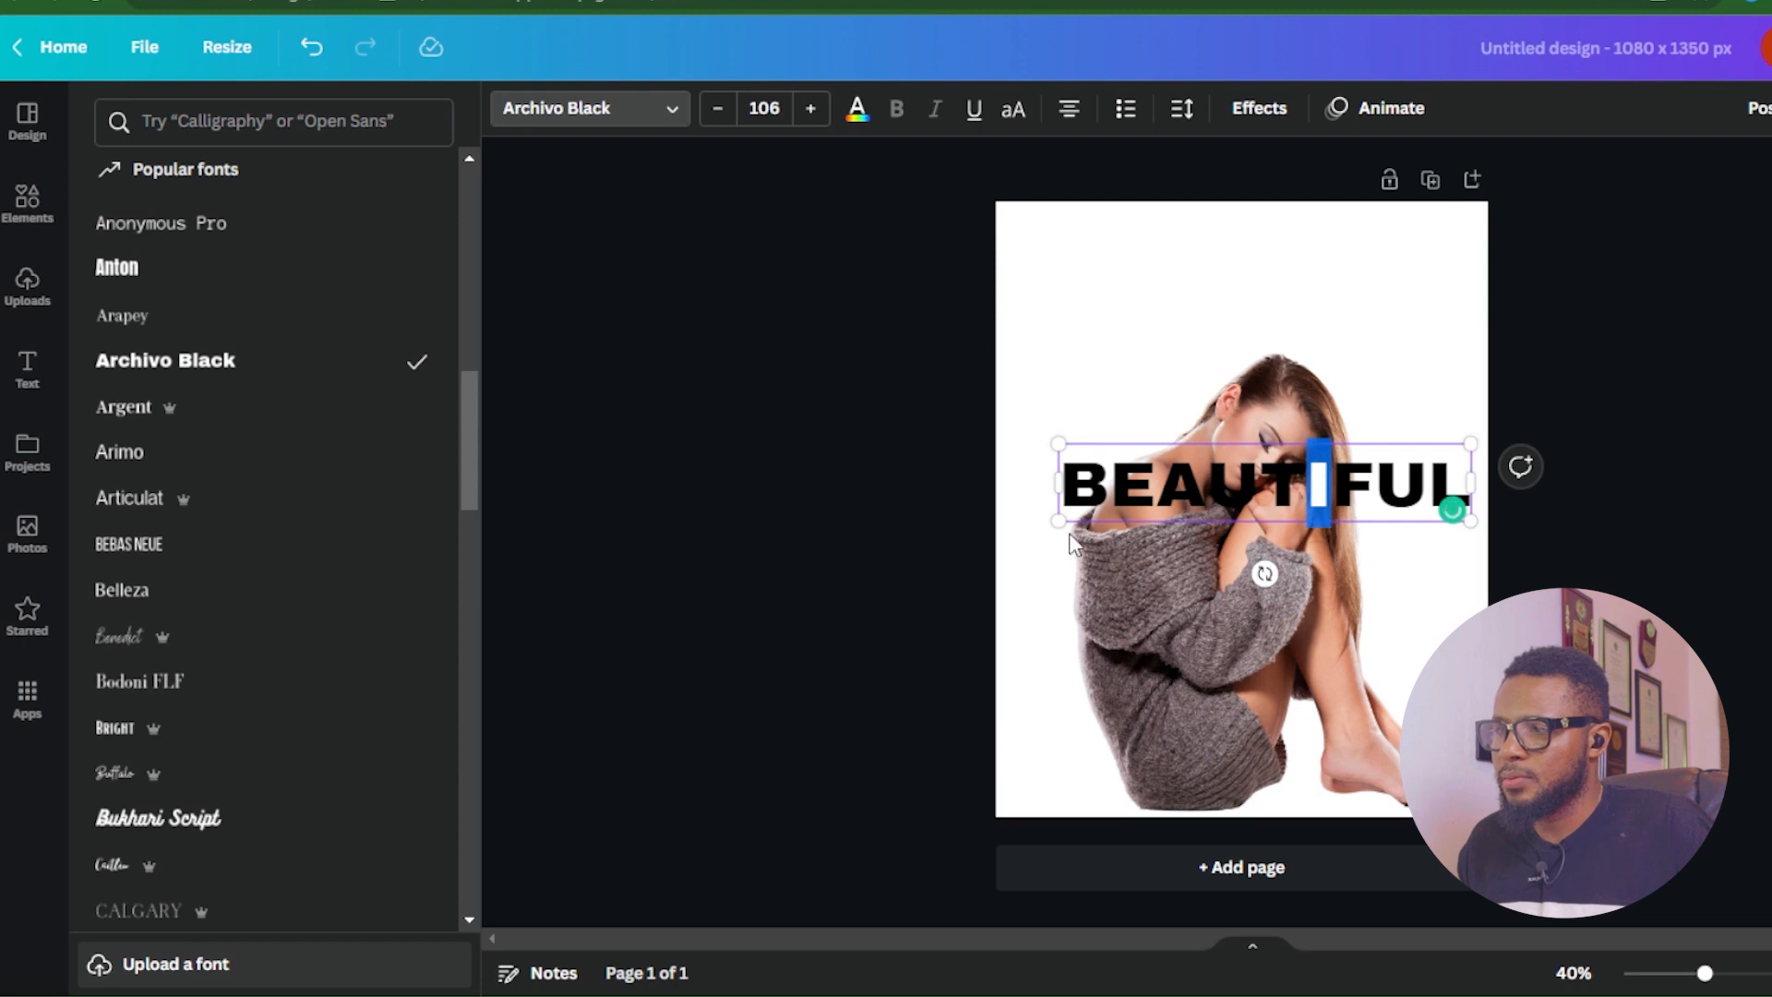
{"action": "left_click_drag", "start_coordinate": [1062, 519], "coordinate": [1037, 527]}
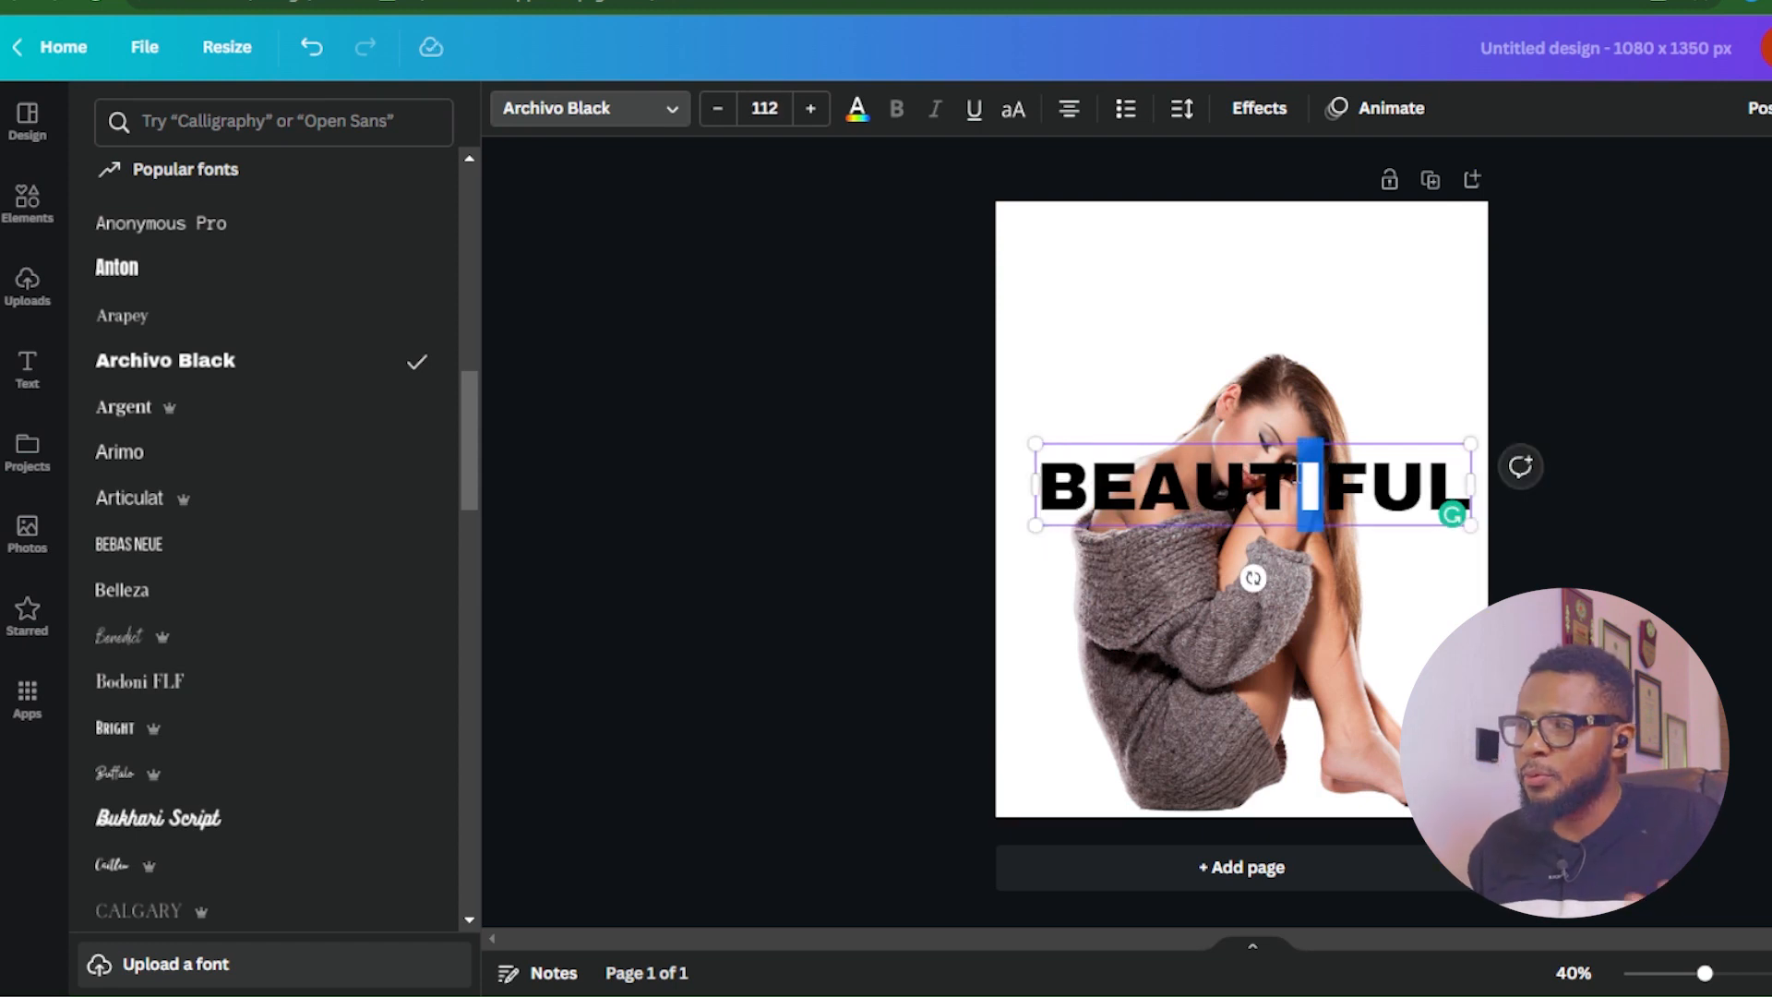
{"action": "left_click_drag", "start_coordinate": [1258, 443], "coordinate": [1252, 503]}
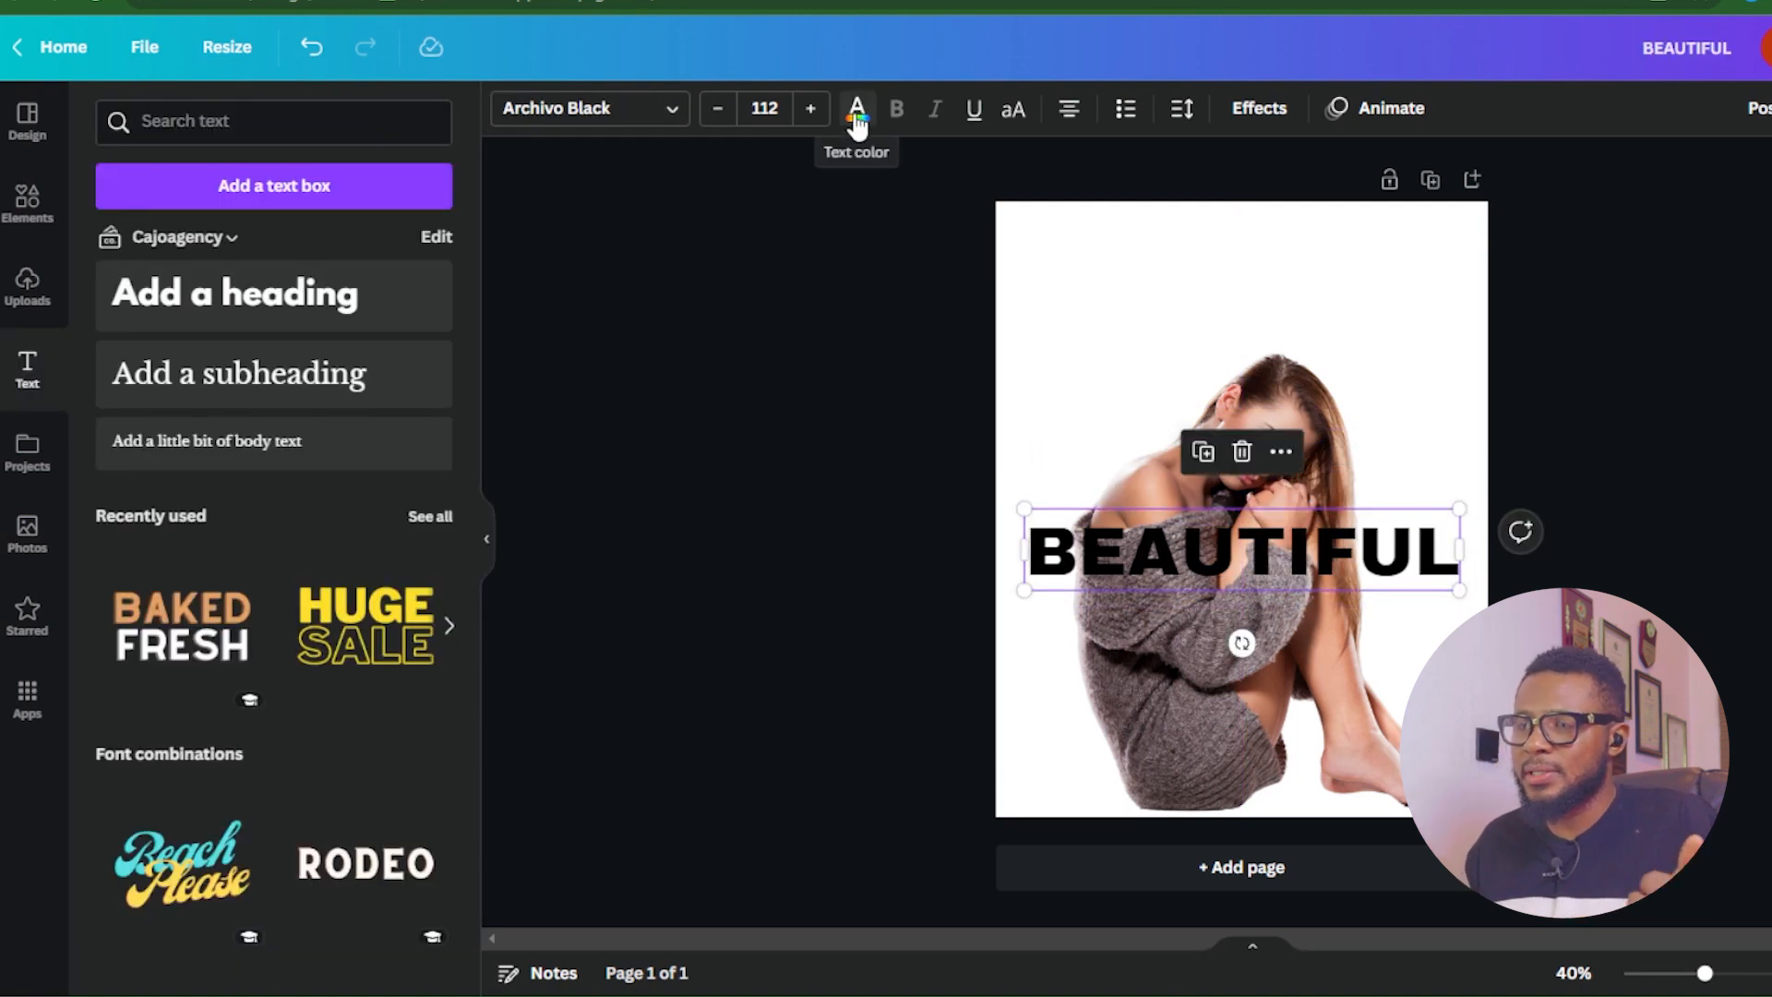
Color the BEAUTIFUL text pure red, #FF0000
{"action": "left_click", "coordinate": [857, 111]}
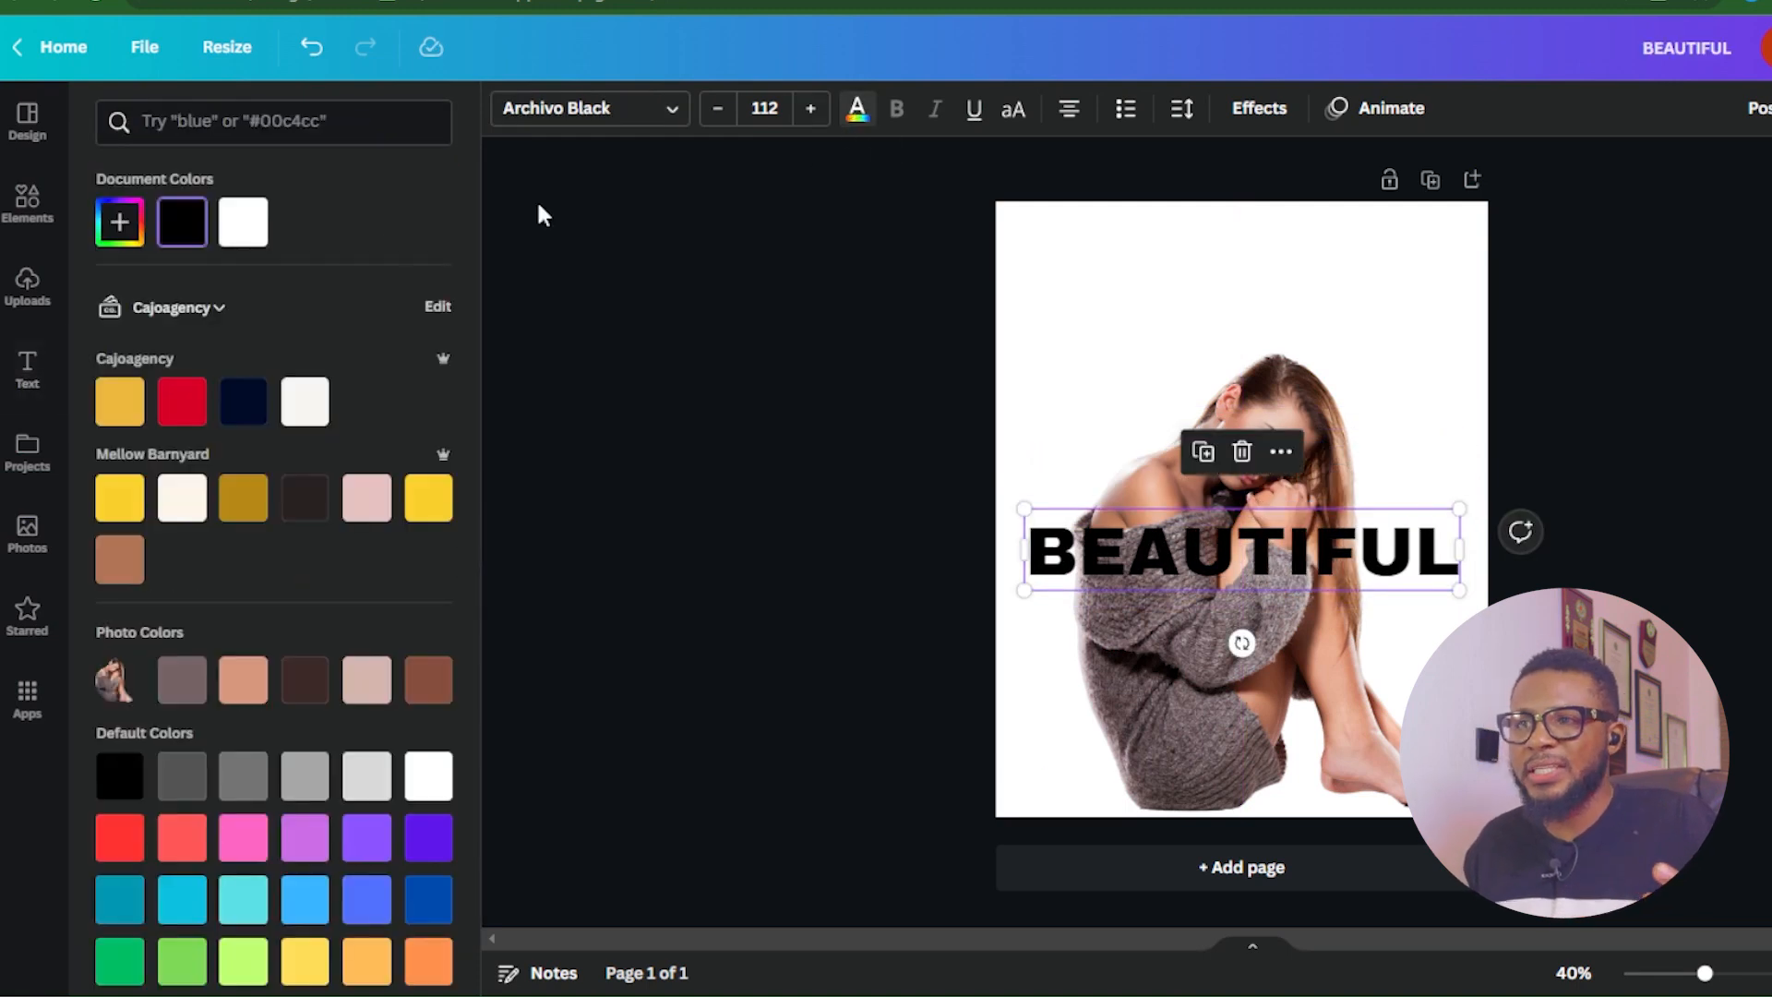
{"action": "left_click", "coordinate": [110, 223]}
{"action": "left_click_drag", "start_coordinate": [419, 288], "coordinate": [476, 264]}
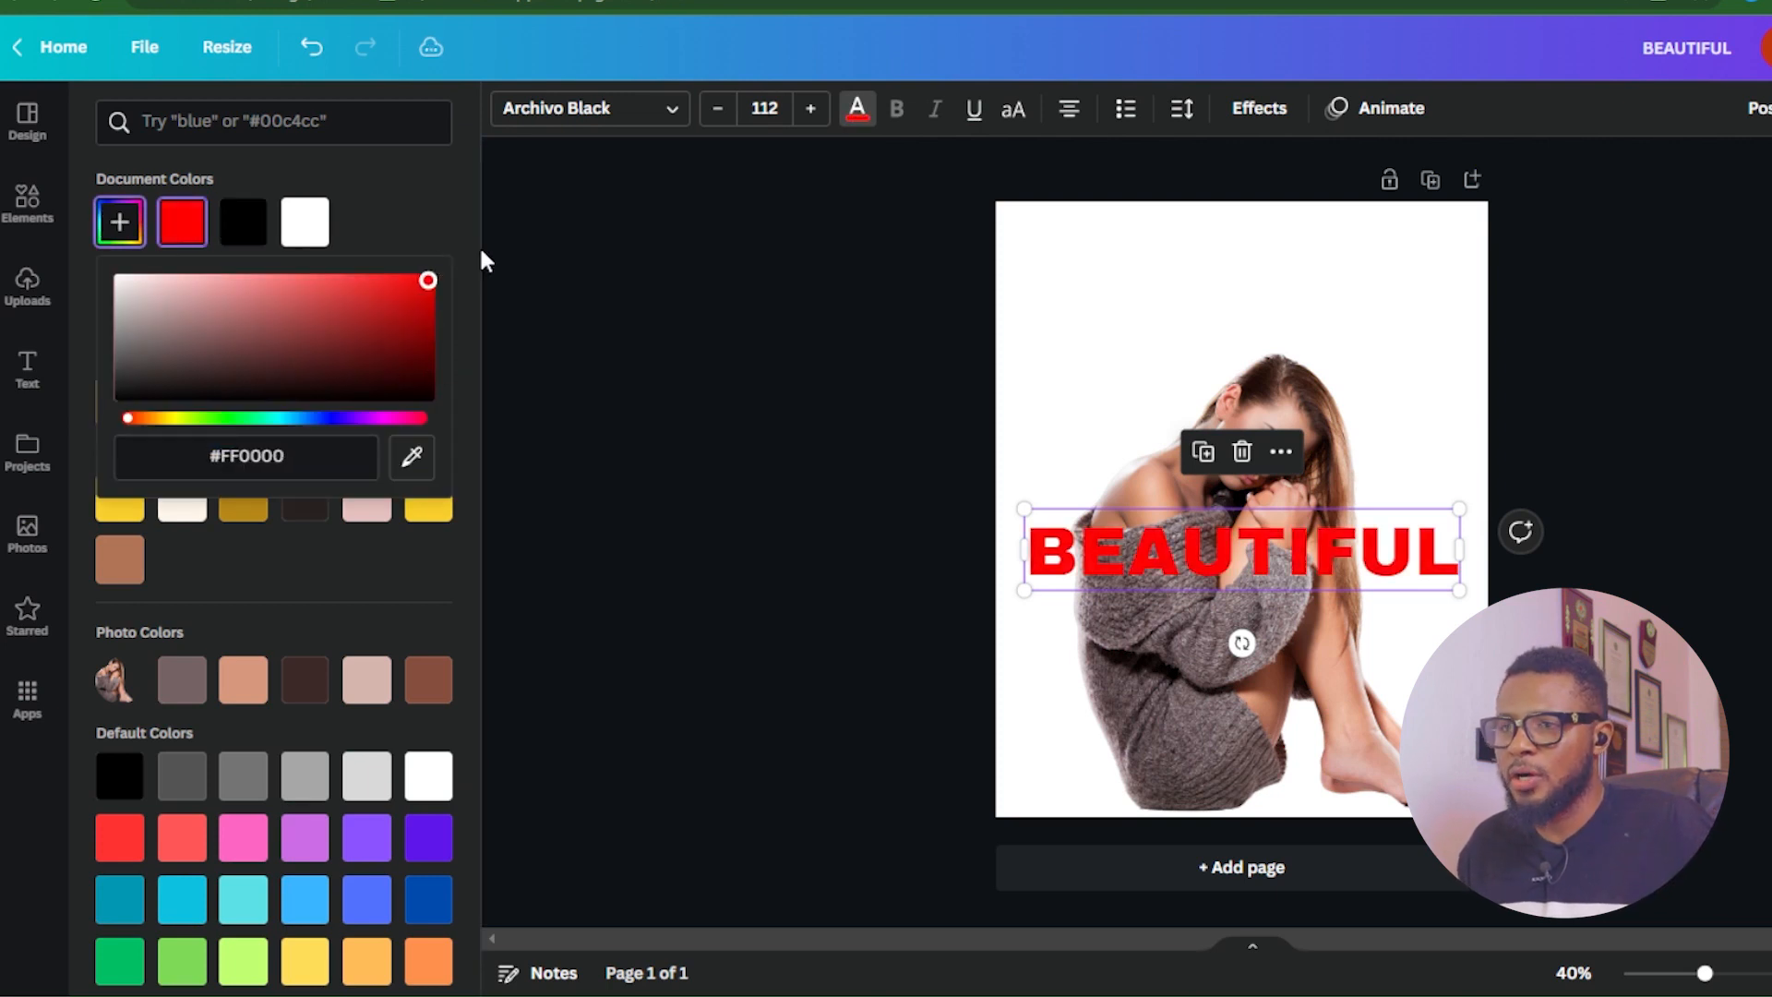
Duplicate the red BEAUTIFUL text and place the copy centred directly below the original
{"action": "left_click", "coordinate": [1133, 550]}
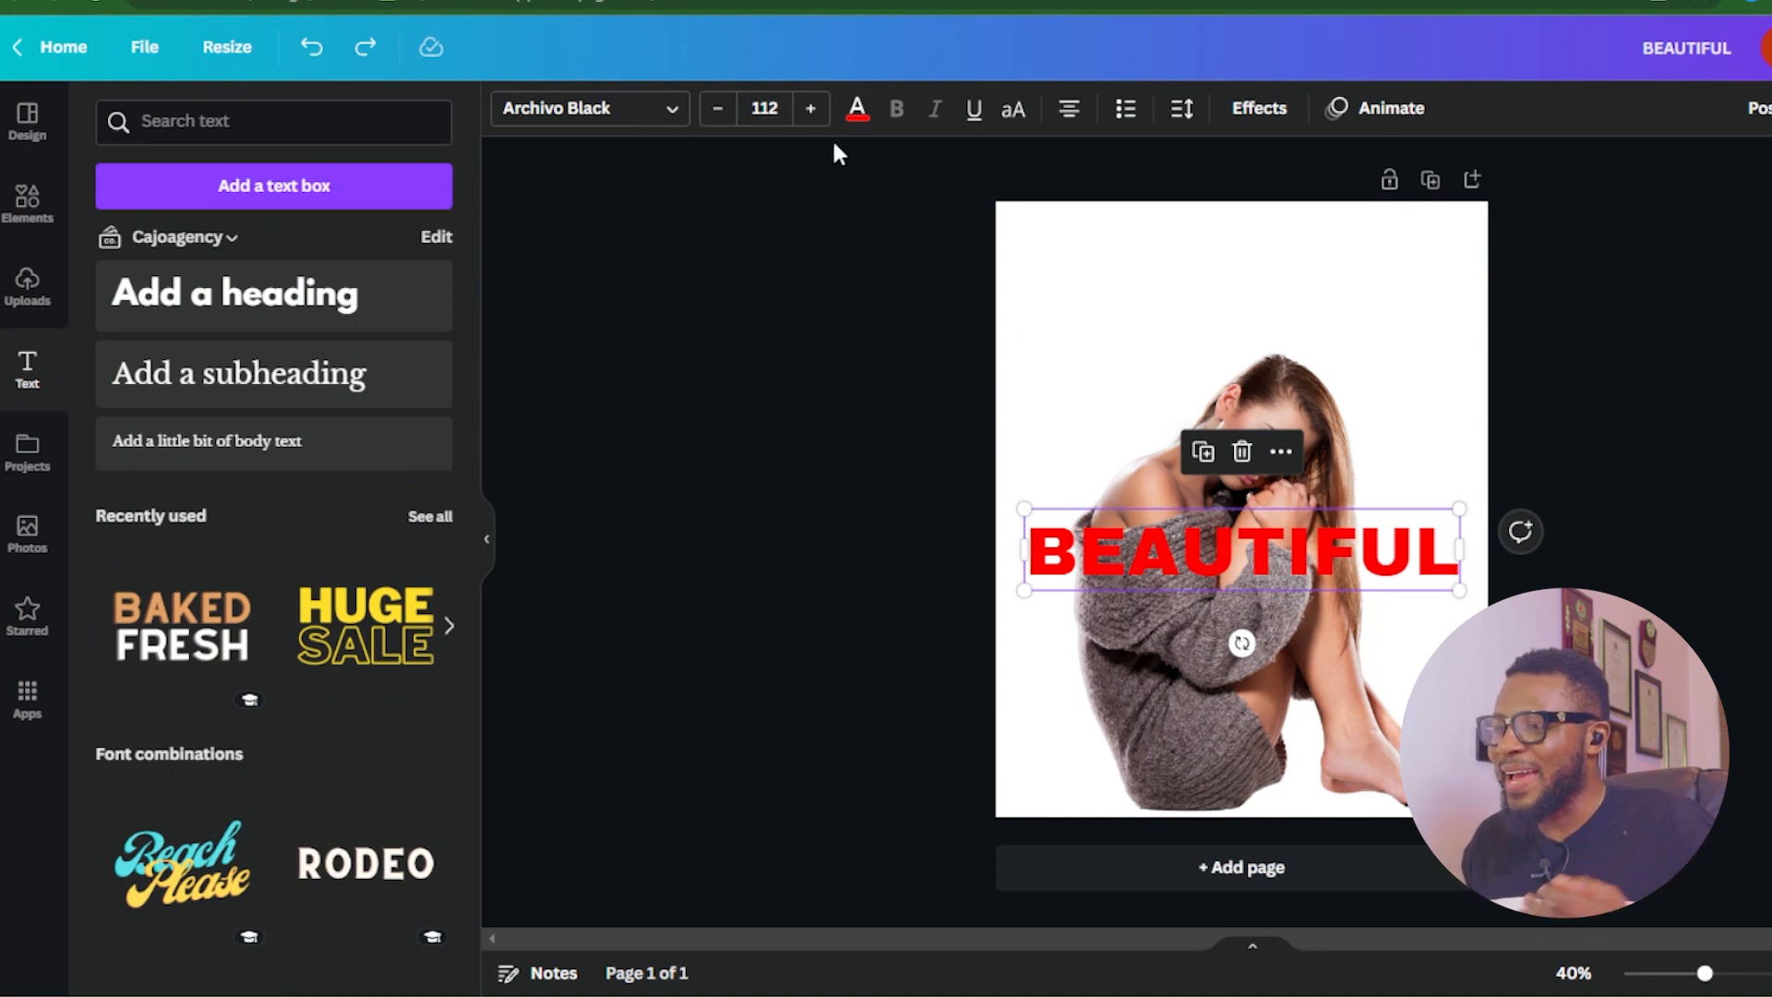
{"action": "key", "text": "ctrl+d"}
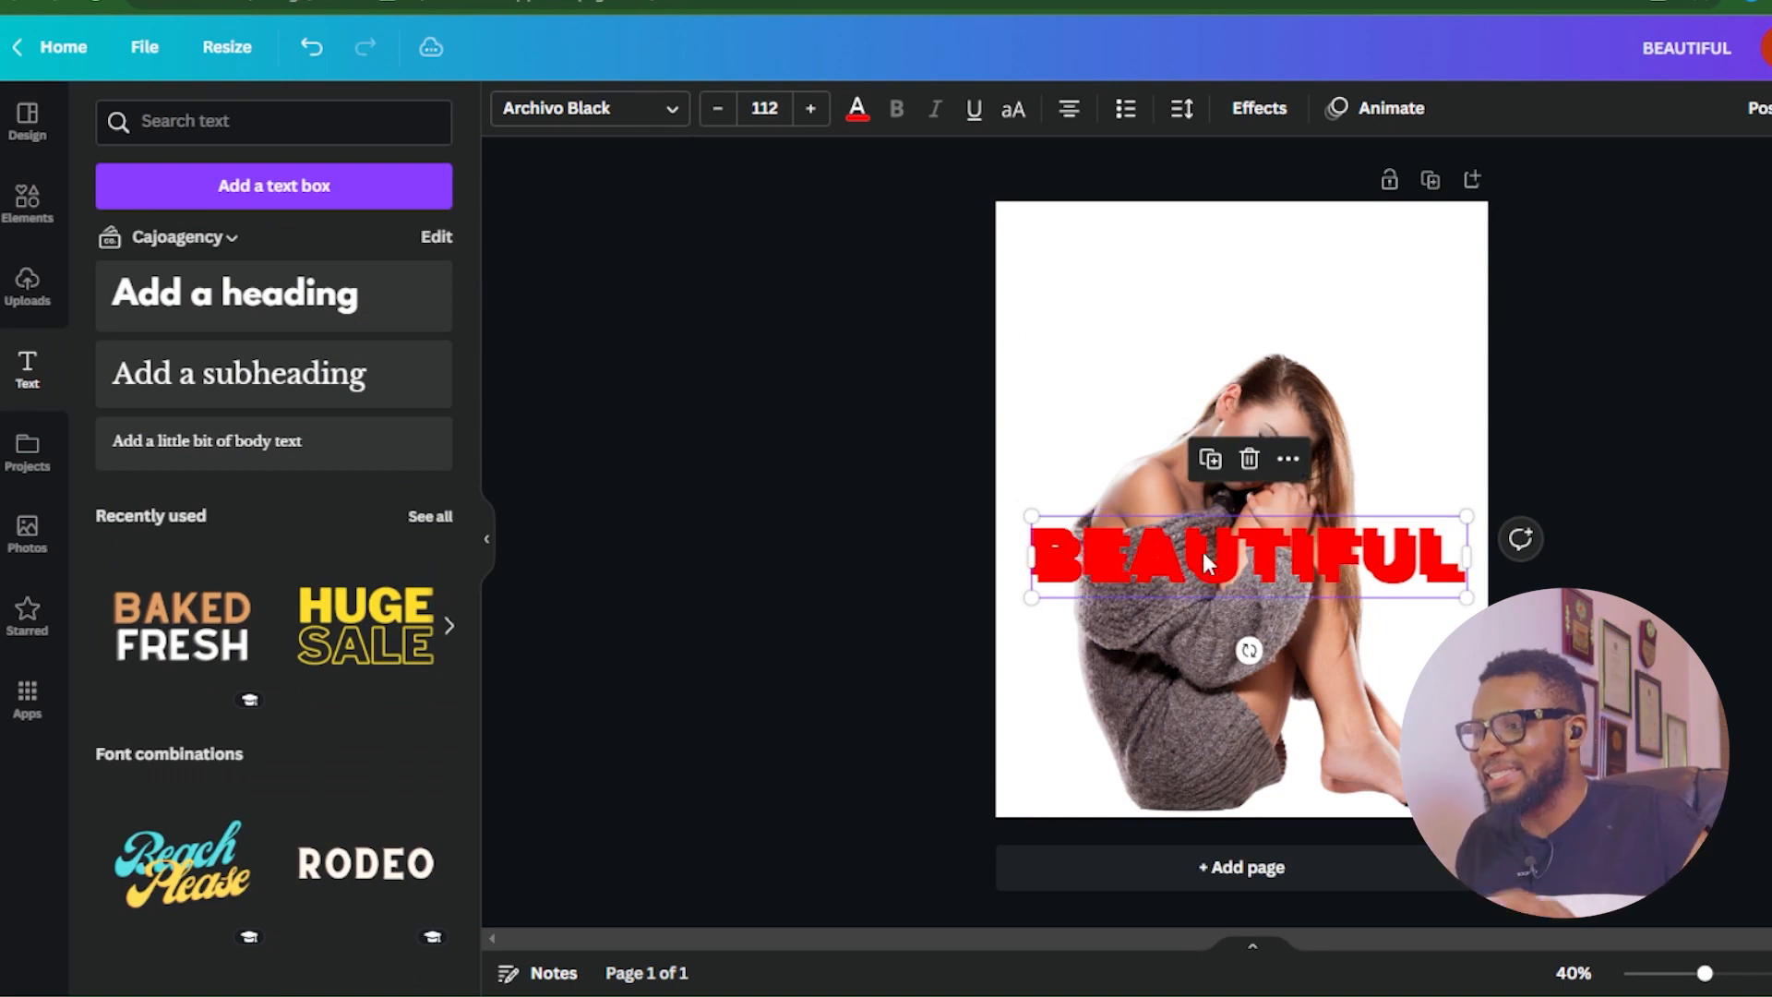
{"action": "left_click_drag", "start_coordinate": [1199, 546], "coordinate": [1196, 611]}
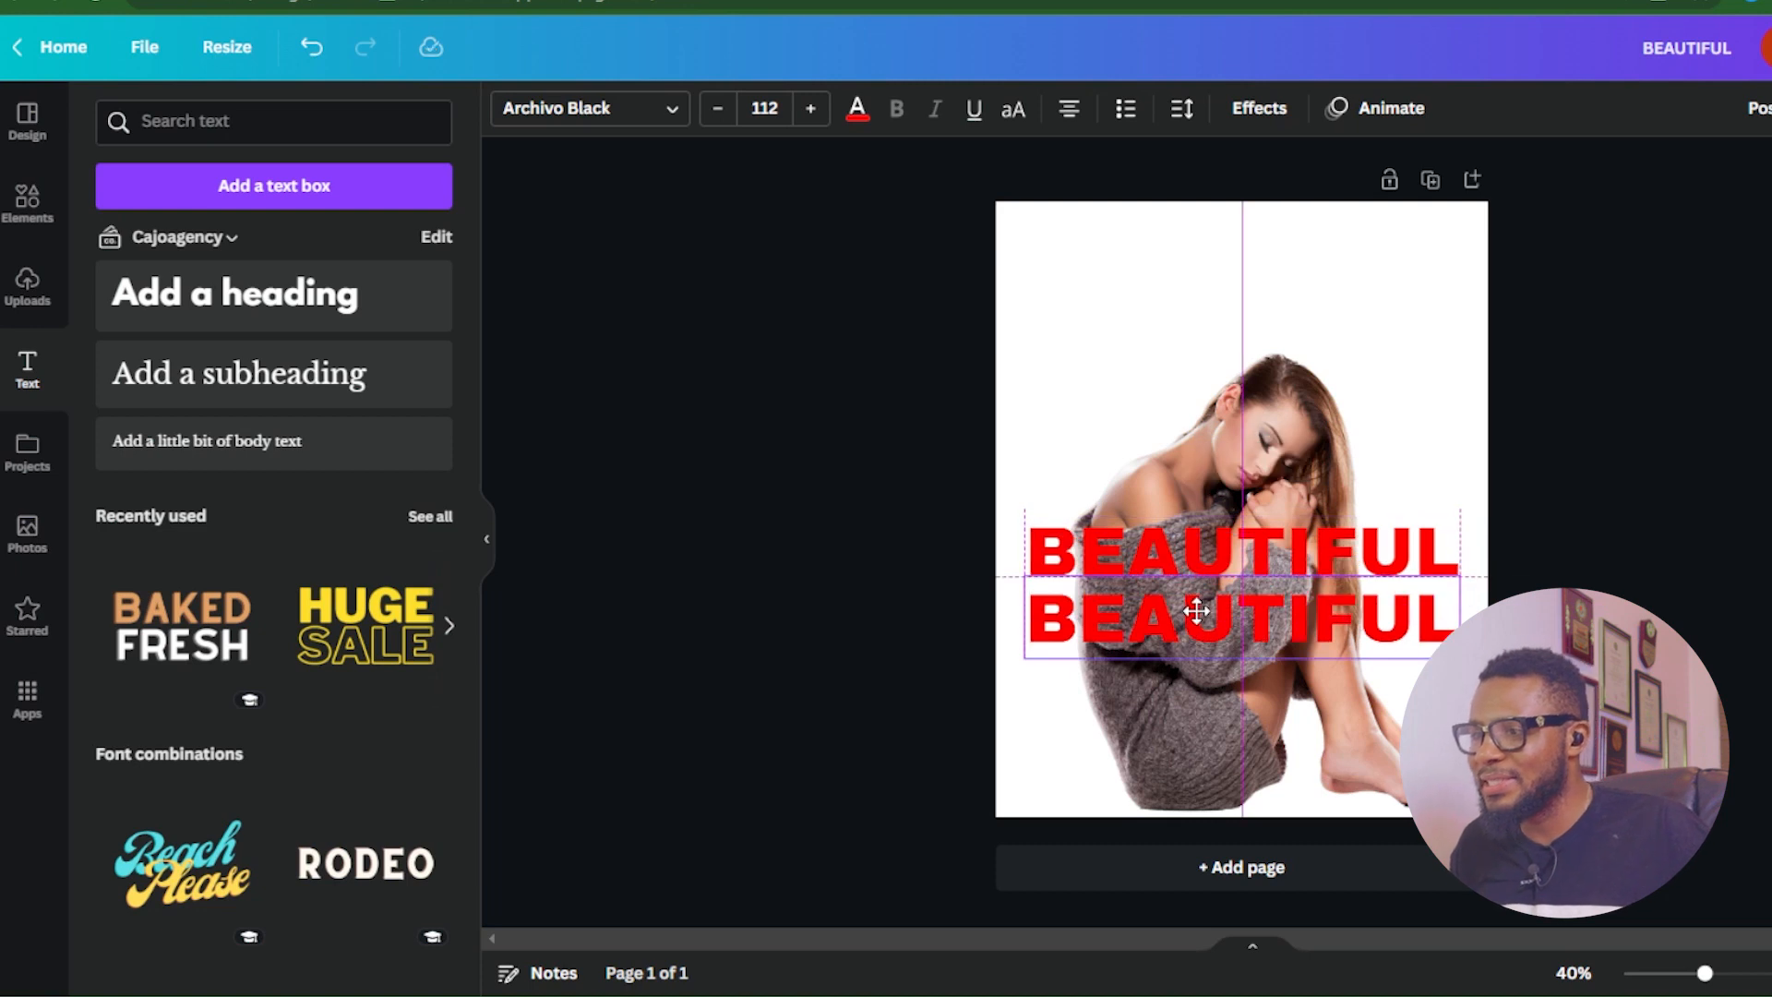
Send the upper BEAUTIFUL text backward so it sits behind the woman's photo
{"action": "left_click", "coordinate": [1120, 538]}
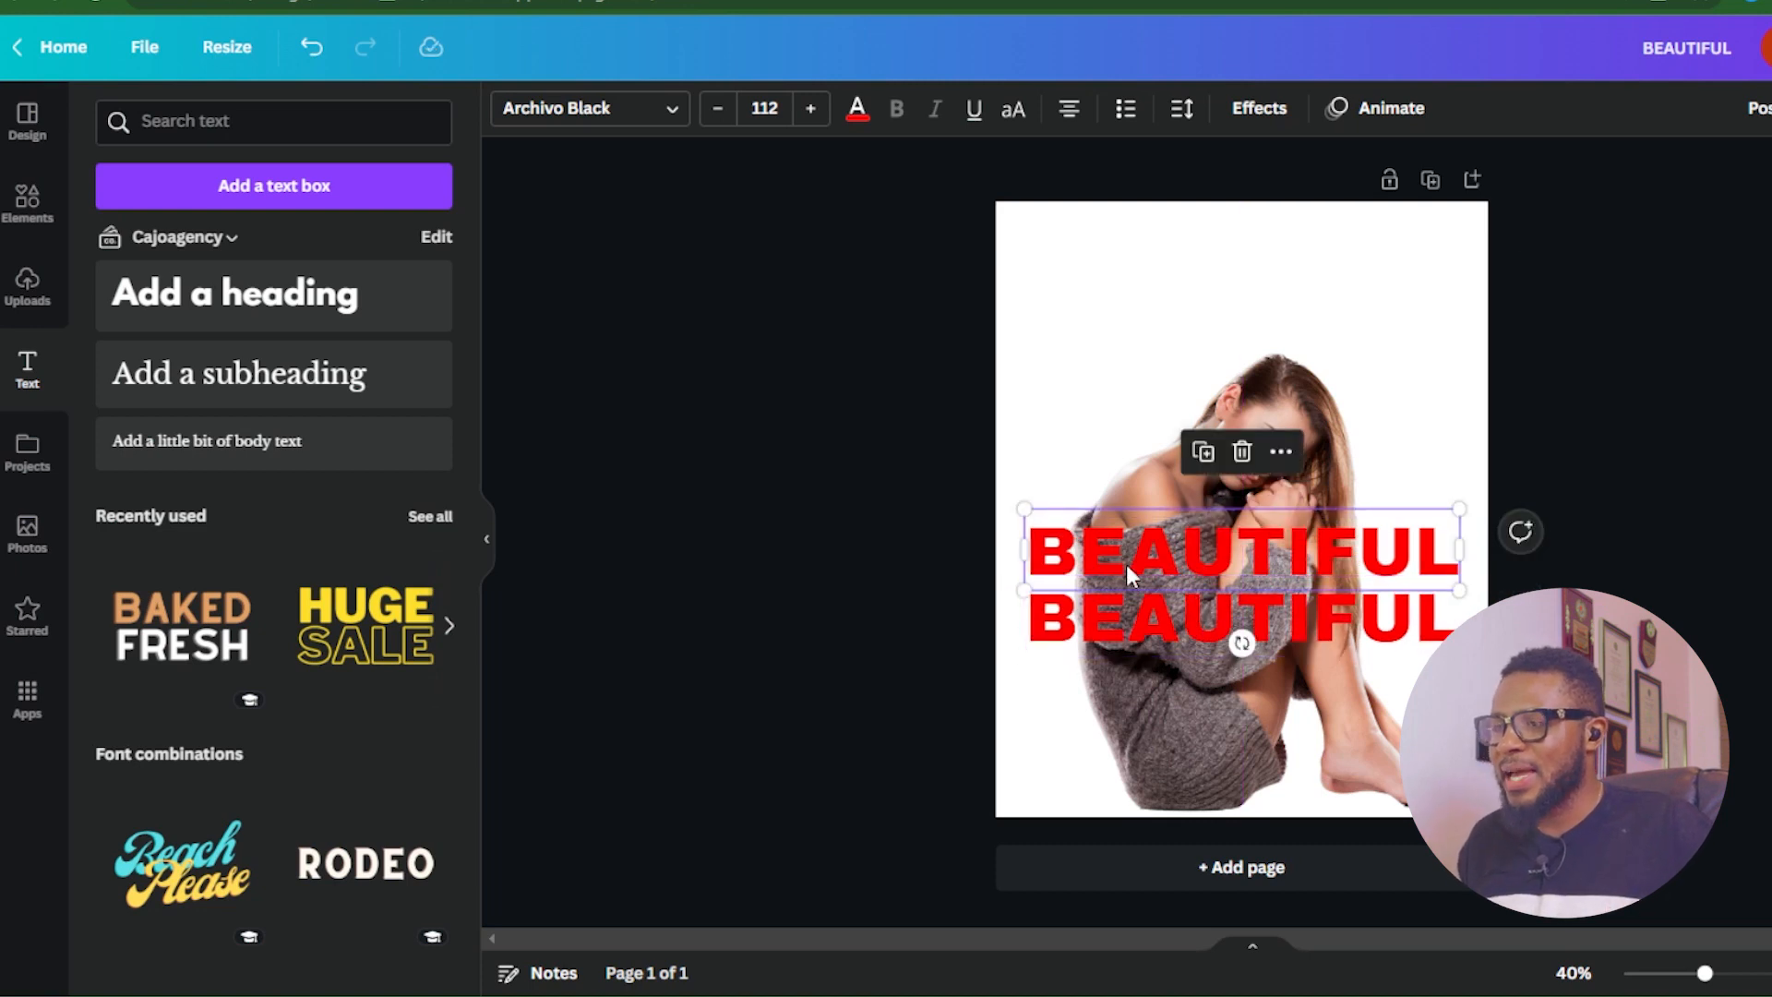
{"action": "key", "text": "Escape"}
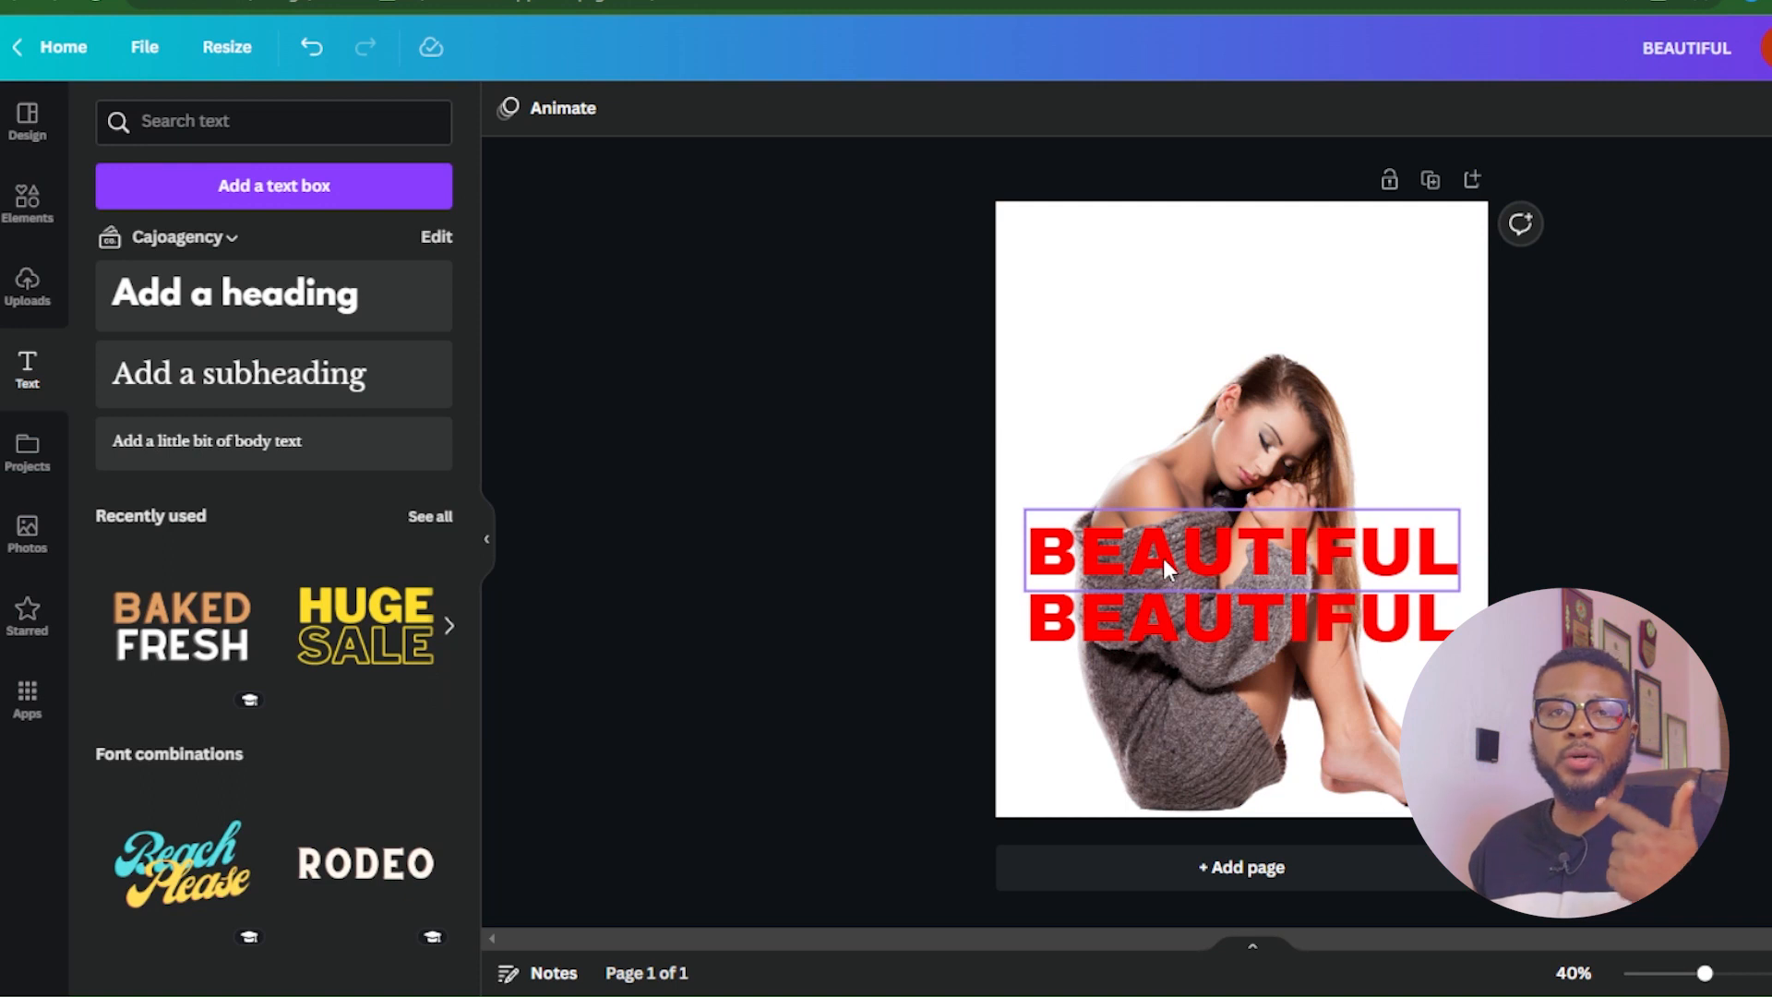
{"action": "left_click", "coordinate": [1163, 557]}
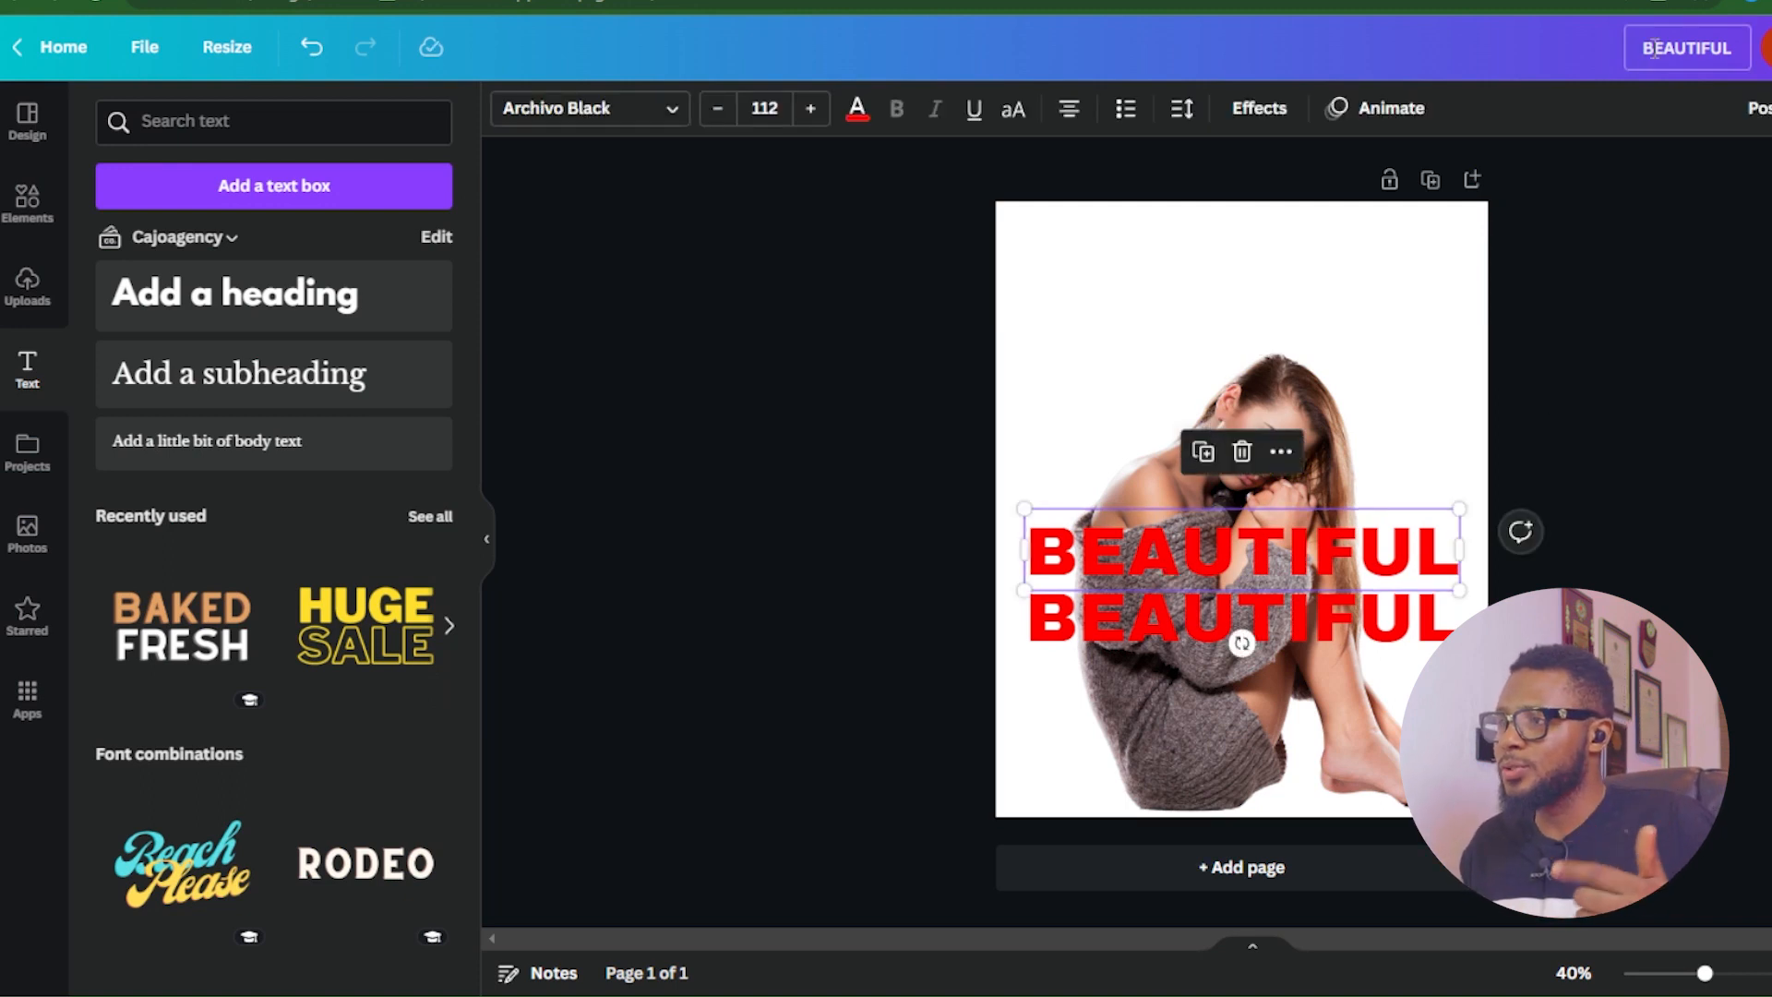
{"action": "left_click", "coordinate": [1759, 109]}
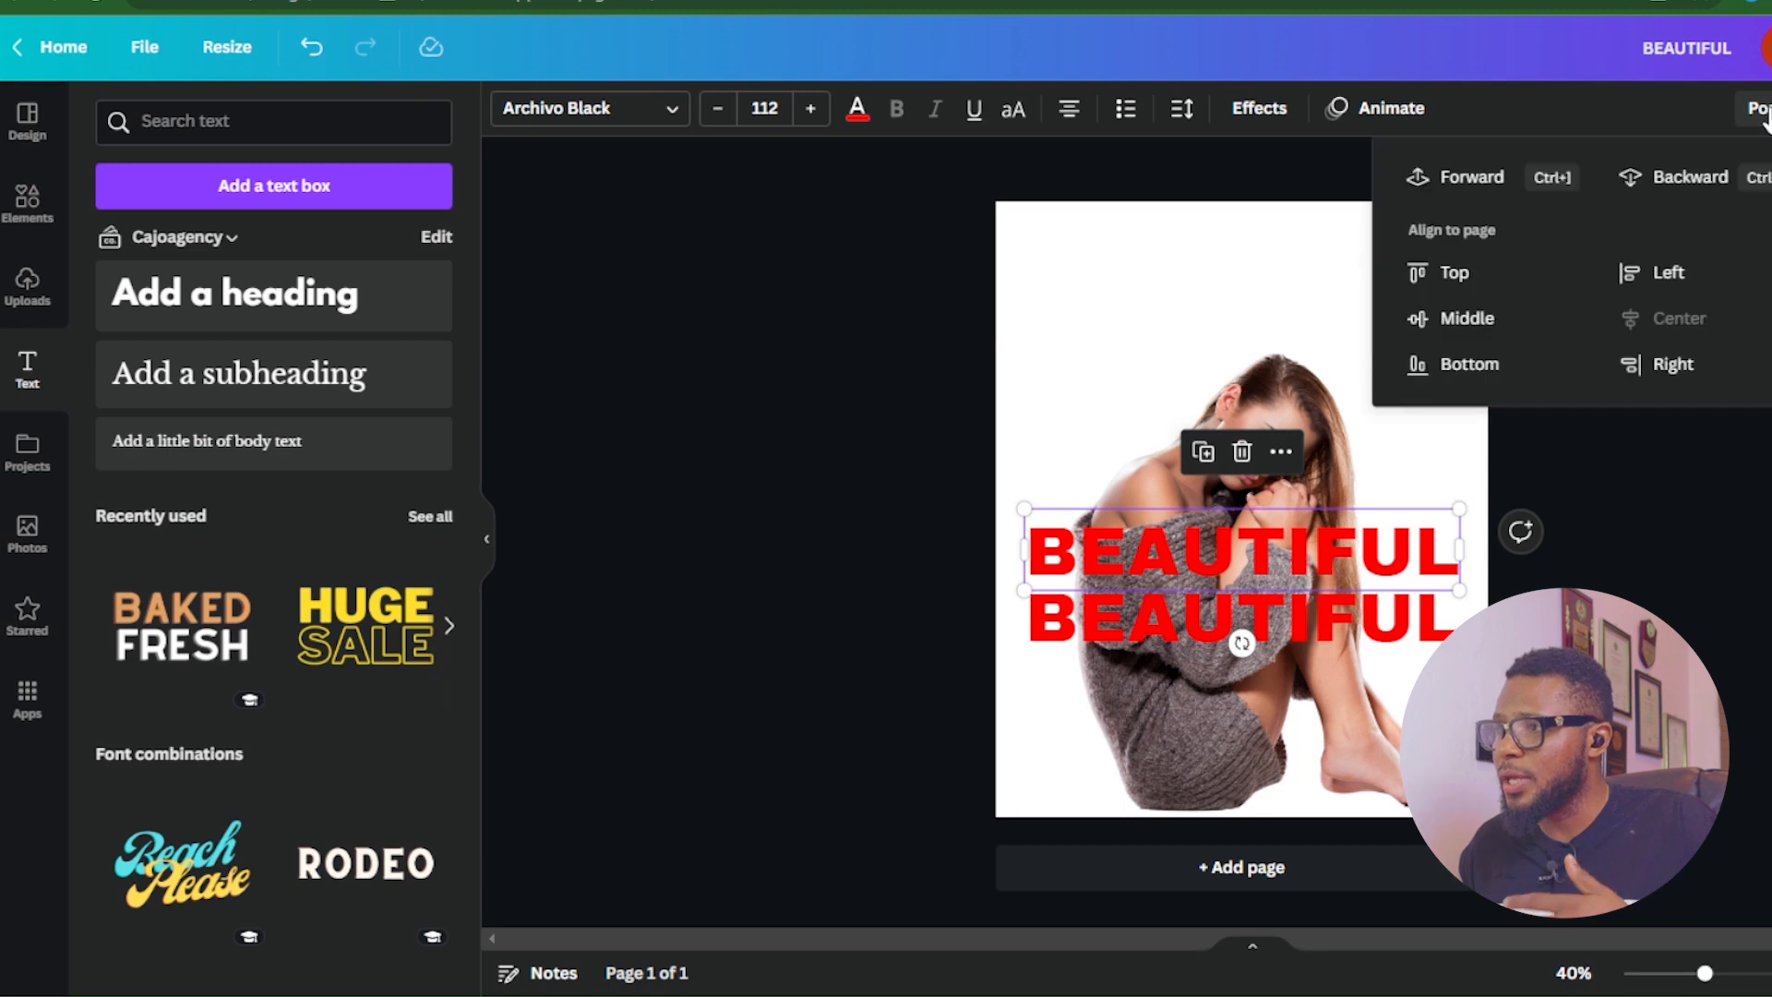
{"action": "left_click", "coordinate": [1689, 178]}
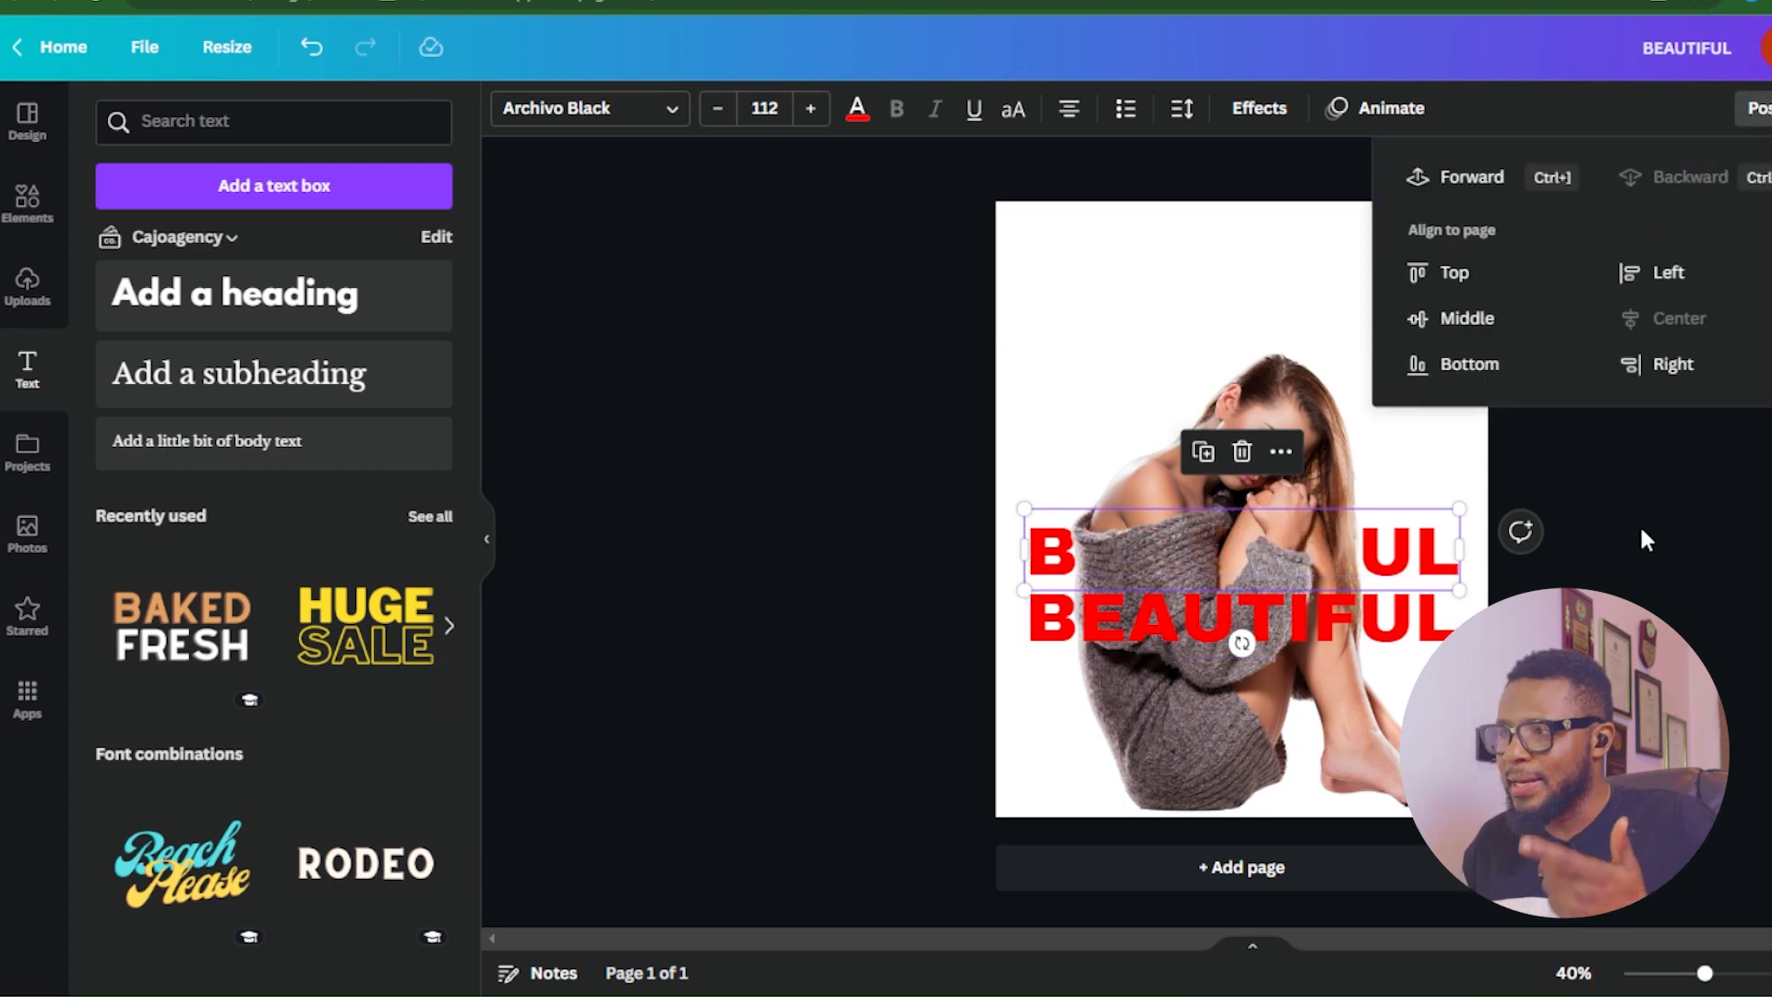
Place the lower BEAUTIFUL copy exactly over the upper text and give it the Hollow effect
{"action": "left_click_drag", "start_coordinate": [1132, 628], "coordinate": [1131, 557]}
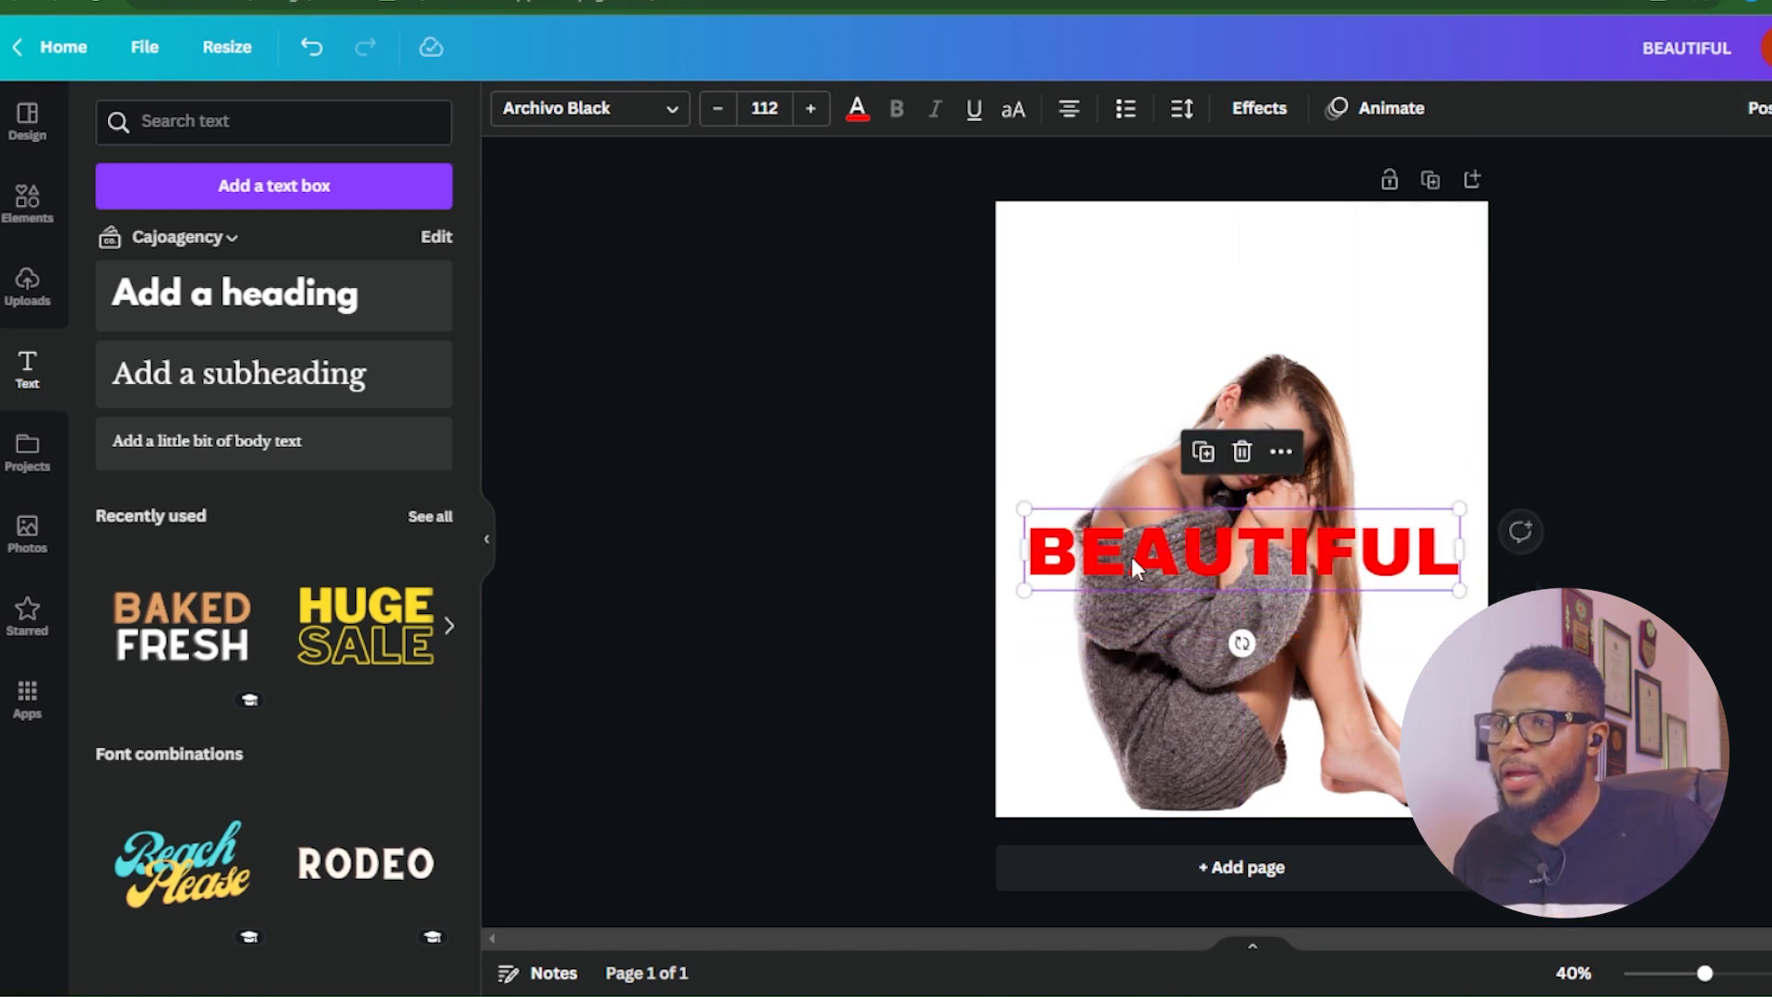
{"action": "left_click", "coordinate": [1265, 111]}
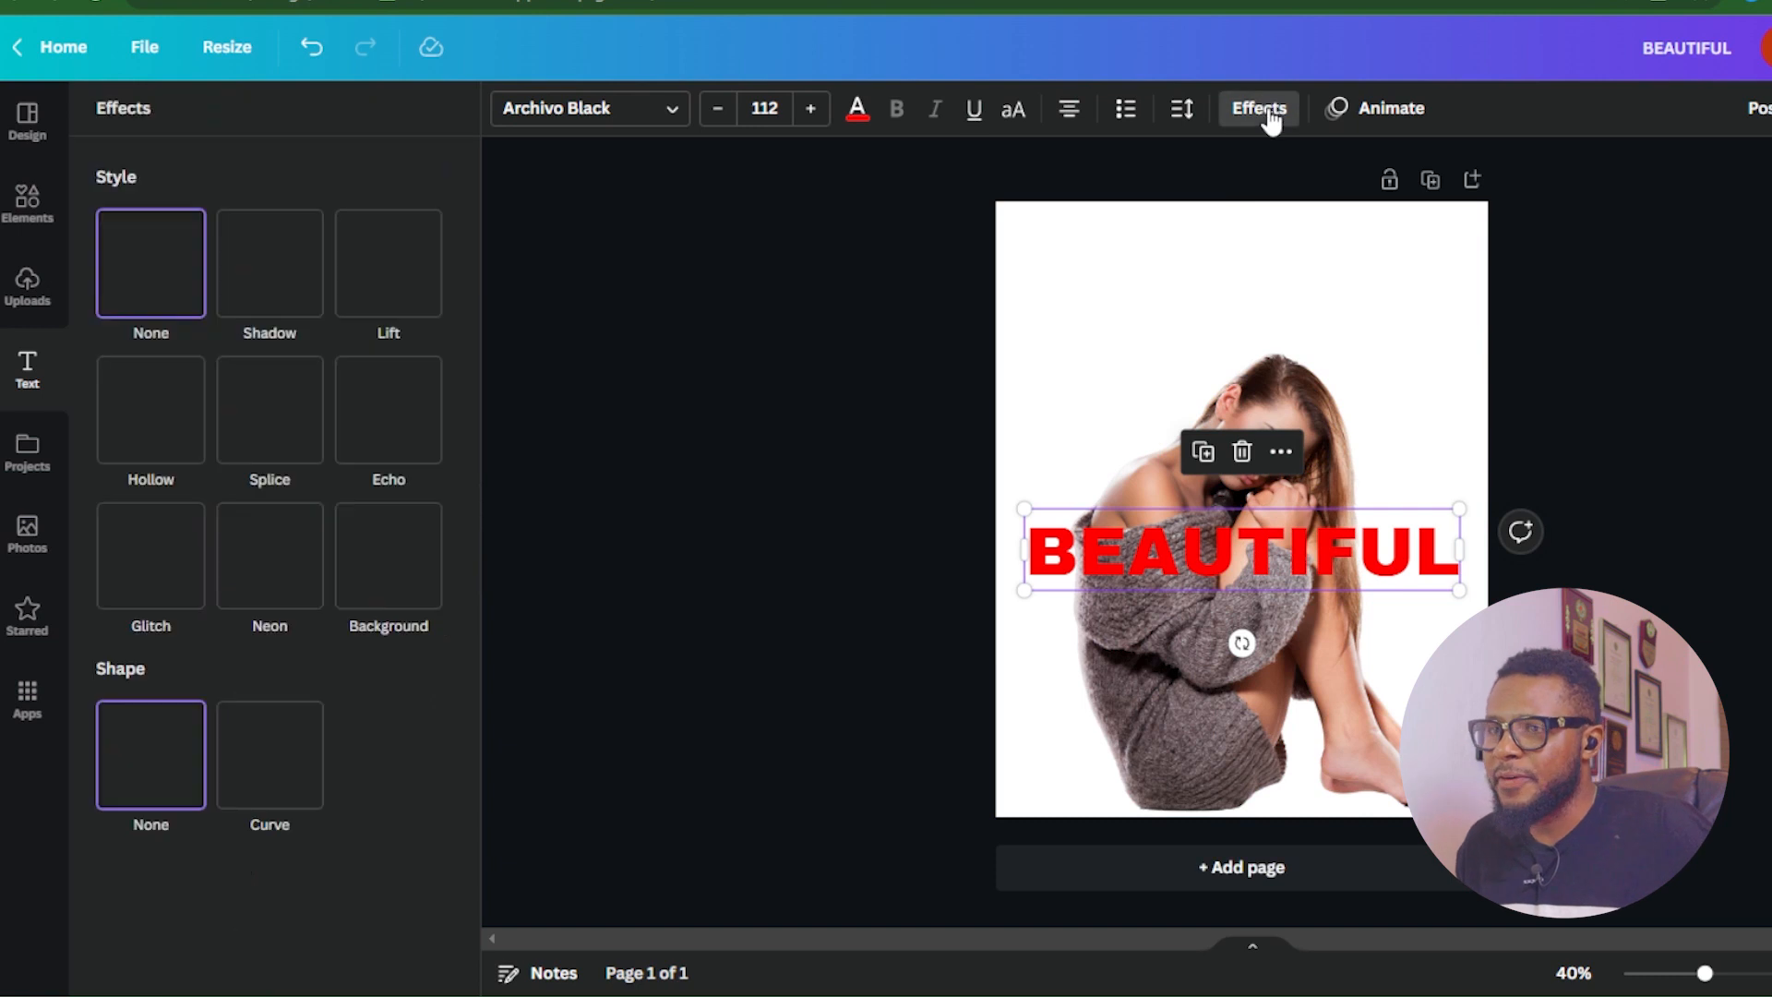
{"action": "left_click", "coordinate": [152, 420]}
{"action": "key", "text": "Escape"}
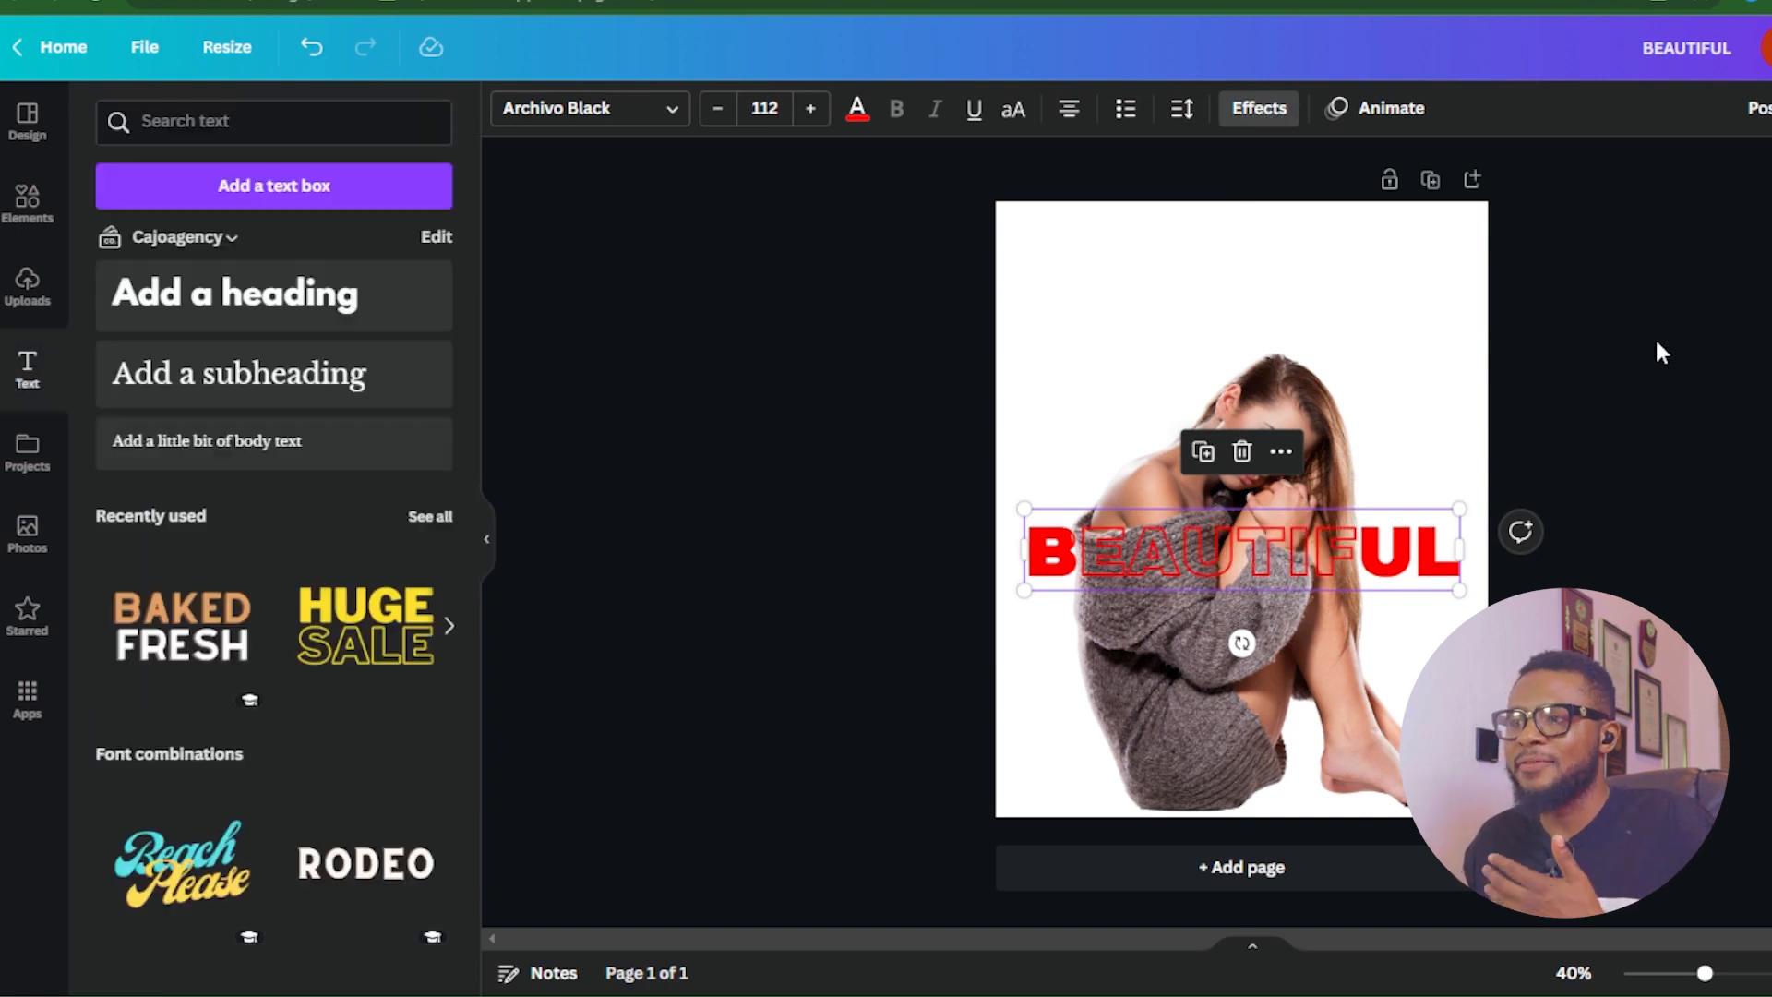
{"action": "left_click", "coordinate": [1658, 343]}
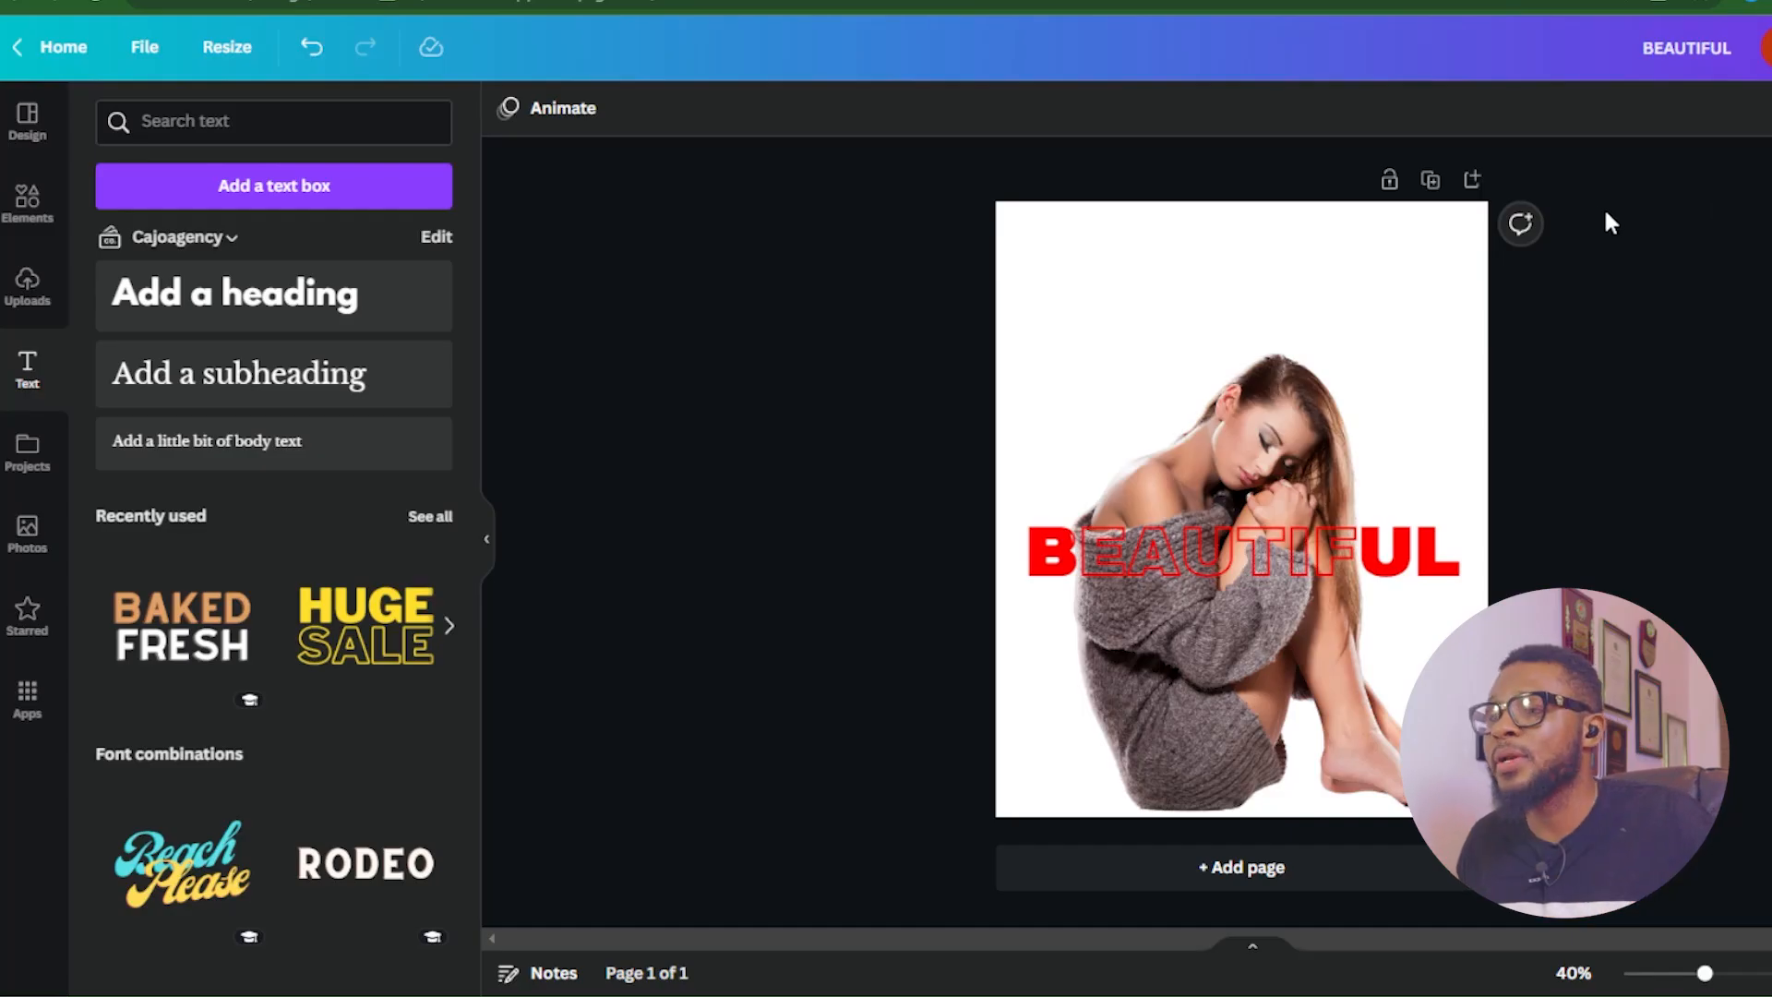
Add a blank second page and search the design elements for BEAUTIFUL MAN
{"action": "left_click", "coordinate": [1239, 871]}
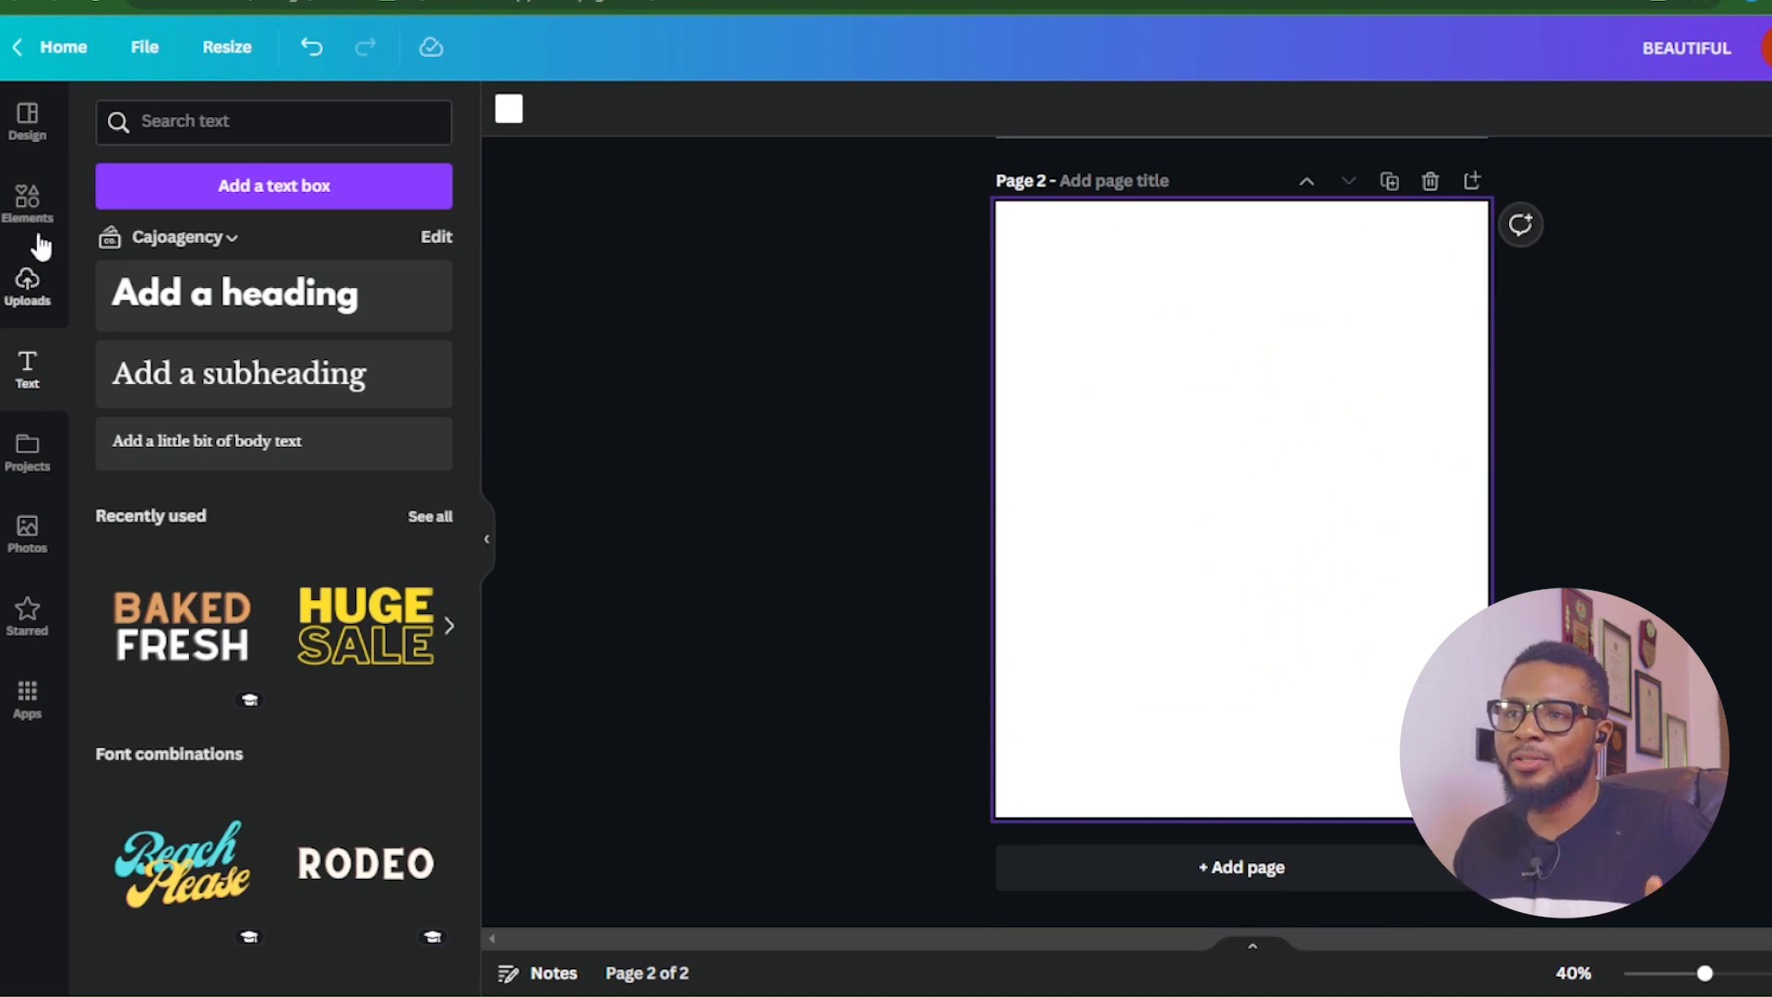
{"action": "left_click", "coordinate": [28, 199]}
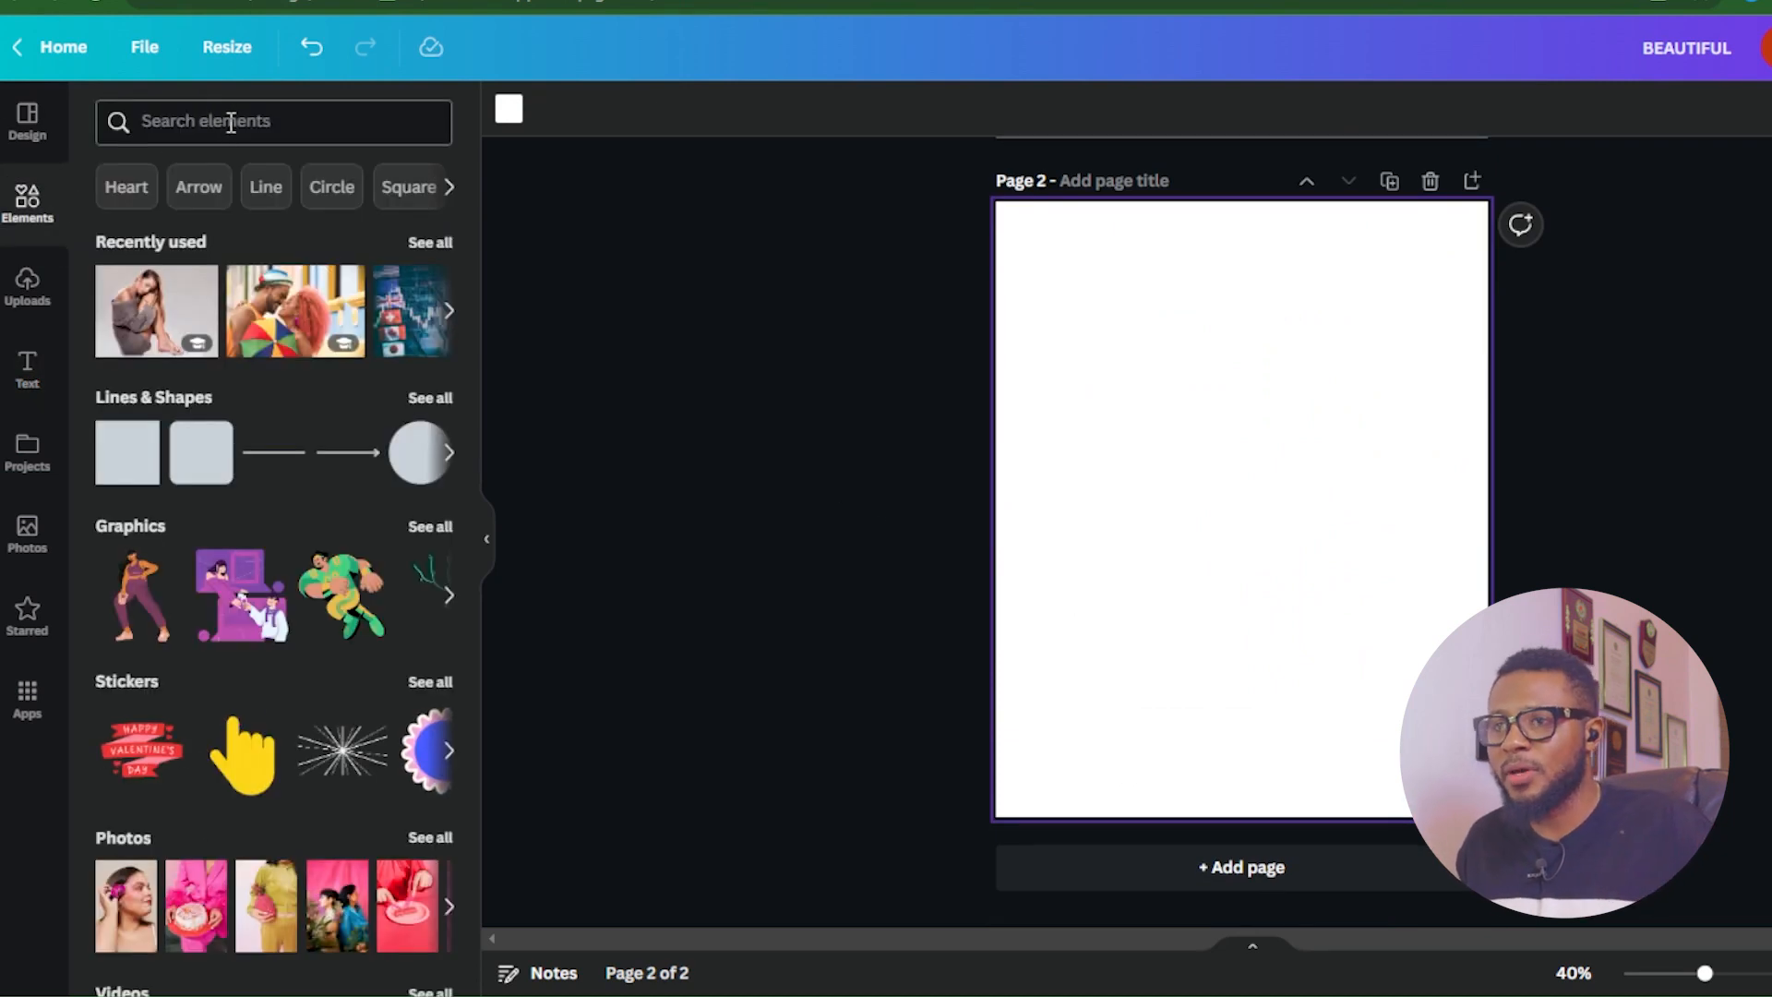
{"action": "left_click", "coordinate": [292, 108]}
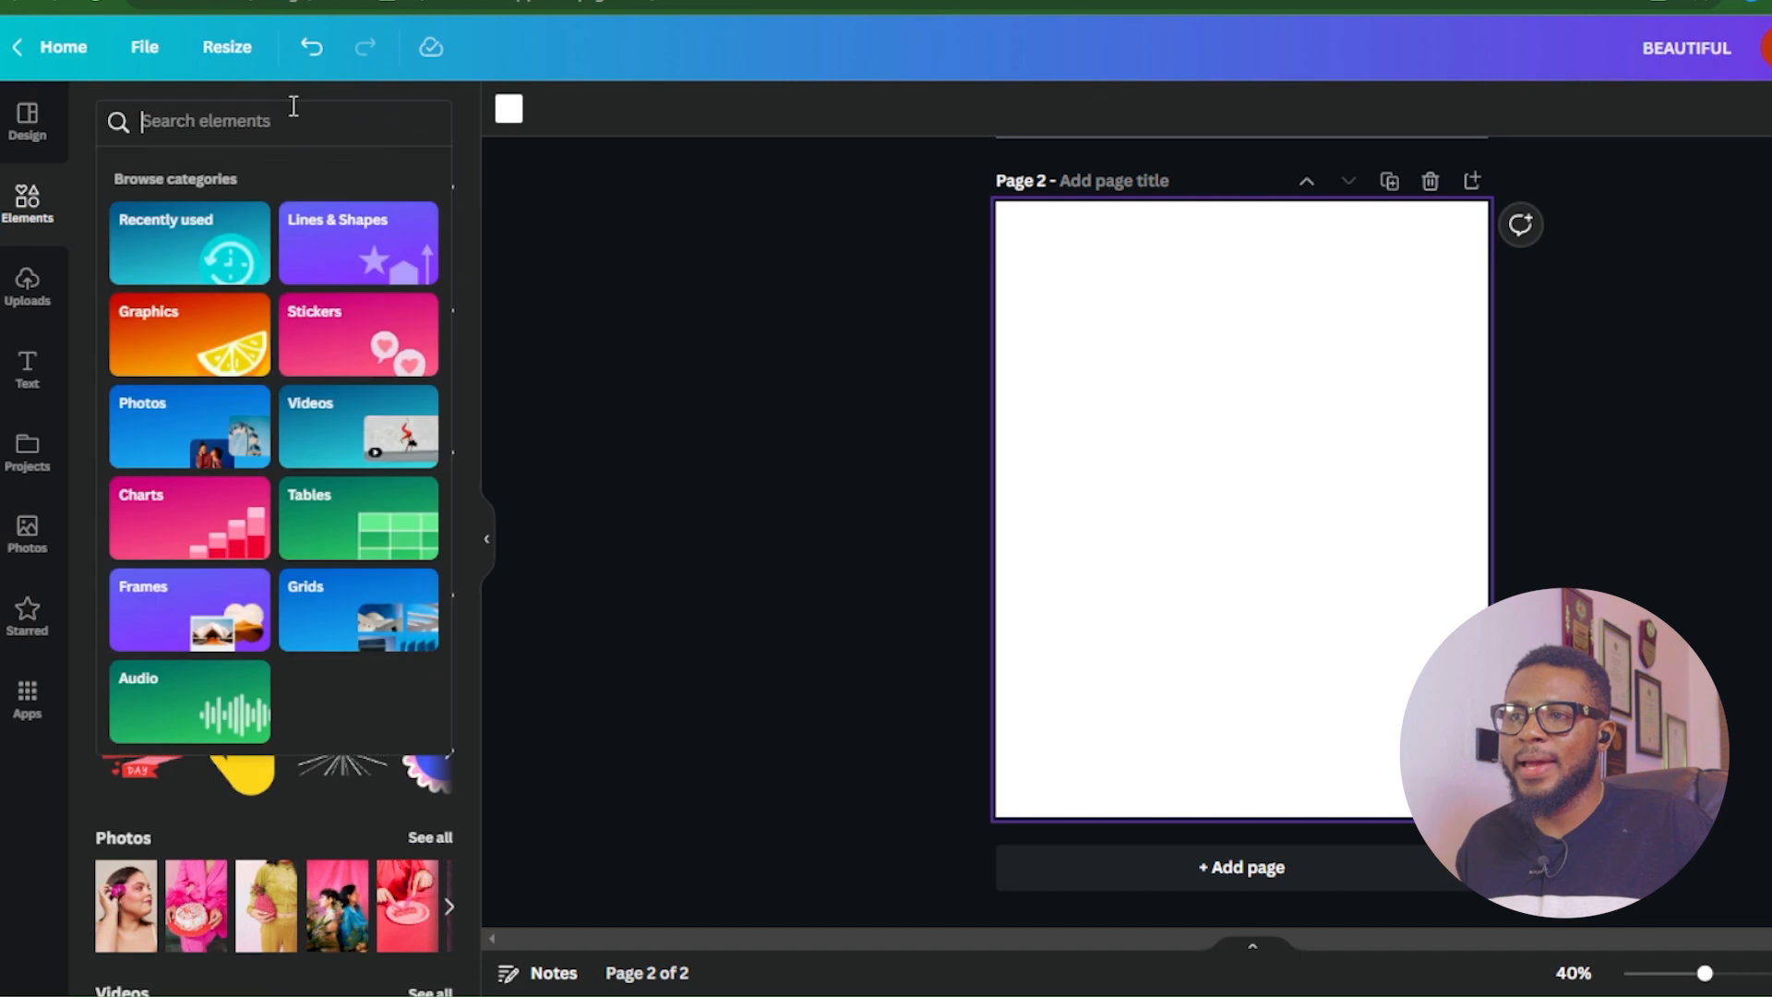
{"action": "type", "text": "BEAUTIFUL"}
{"action": "key", "text": "Return"}
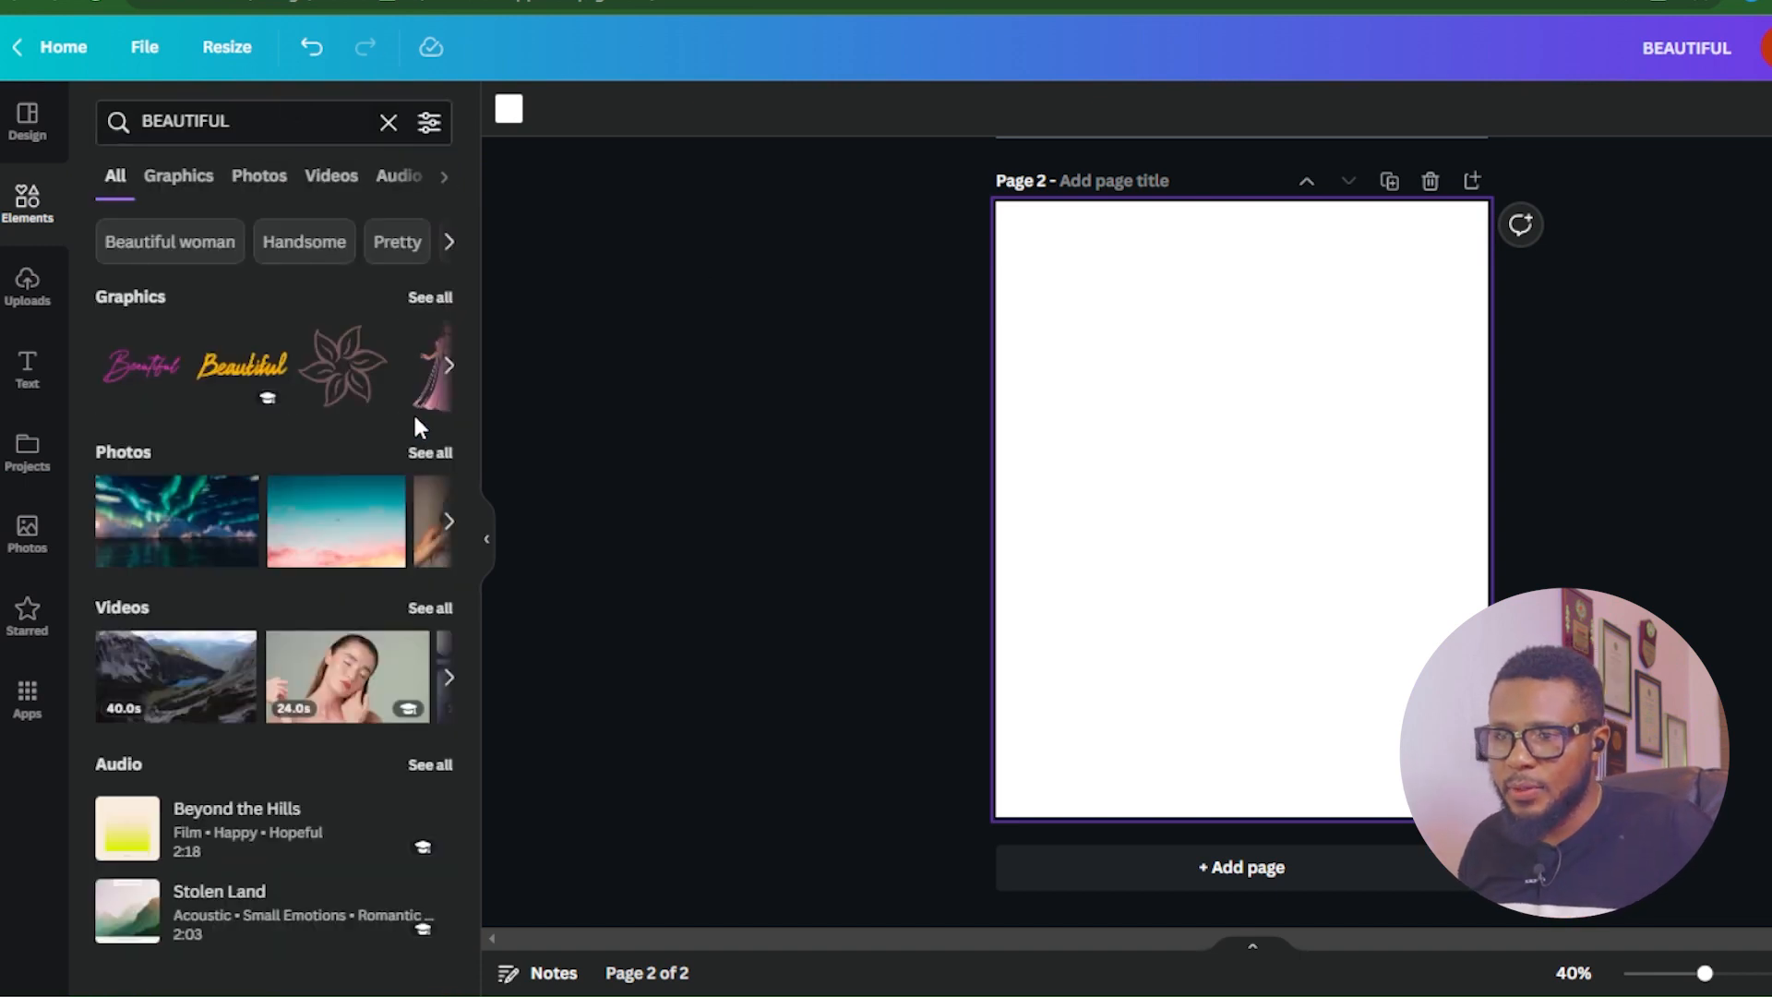
{"action": "left_click", "coordinate": [312, 119]}
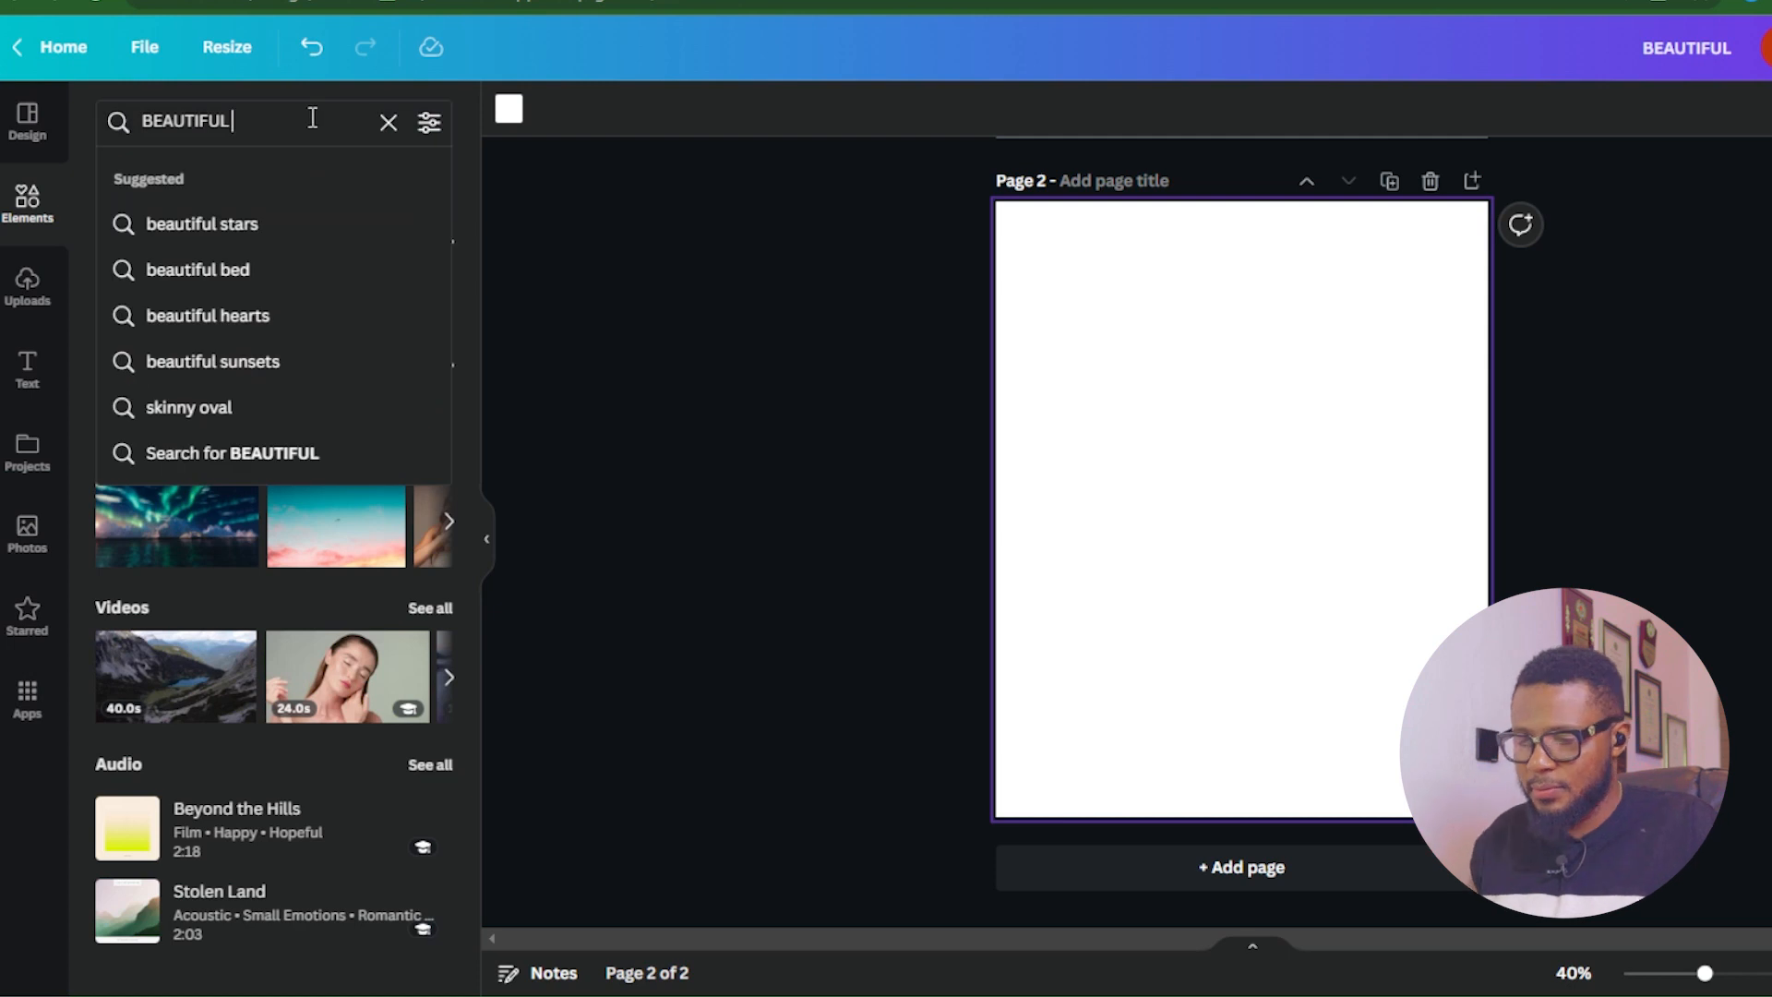
{"action": "type", "text": "MAN"}
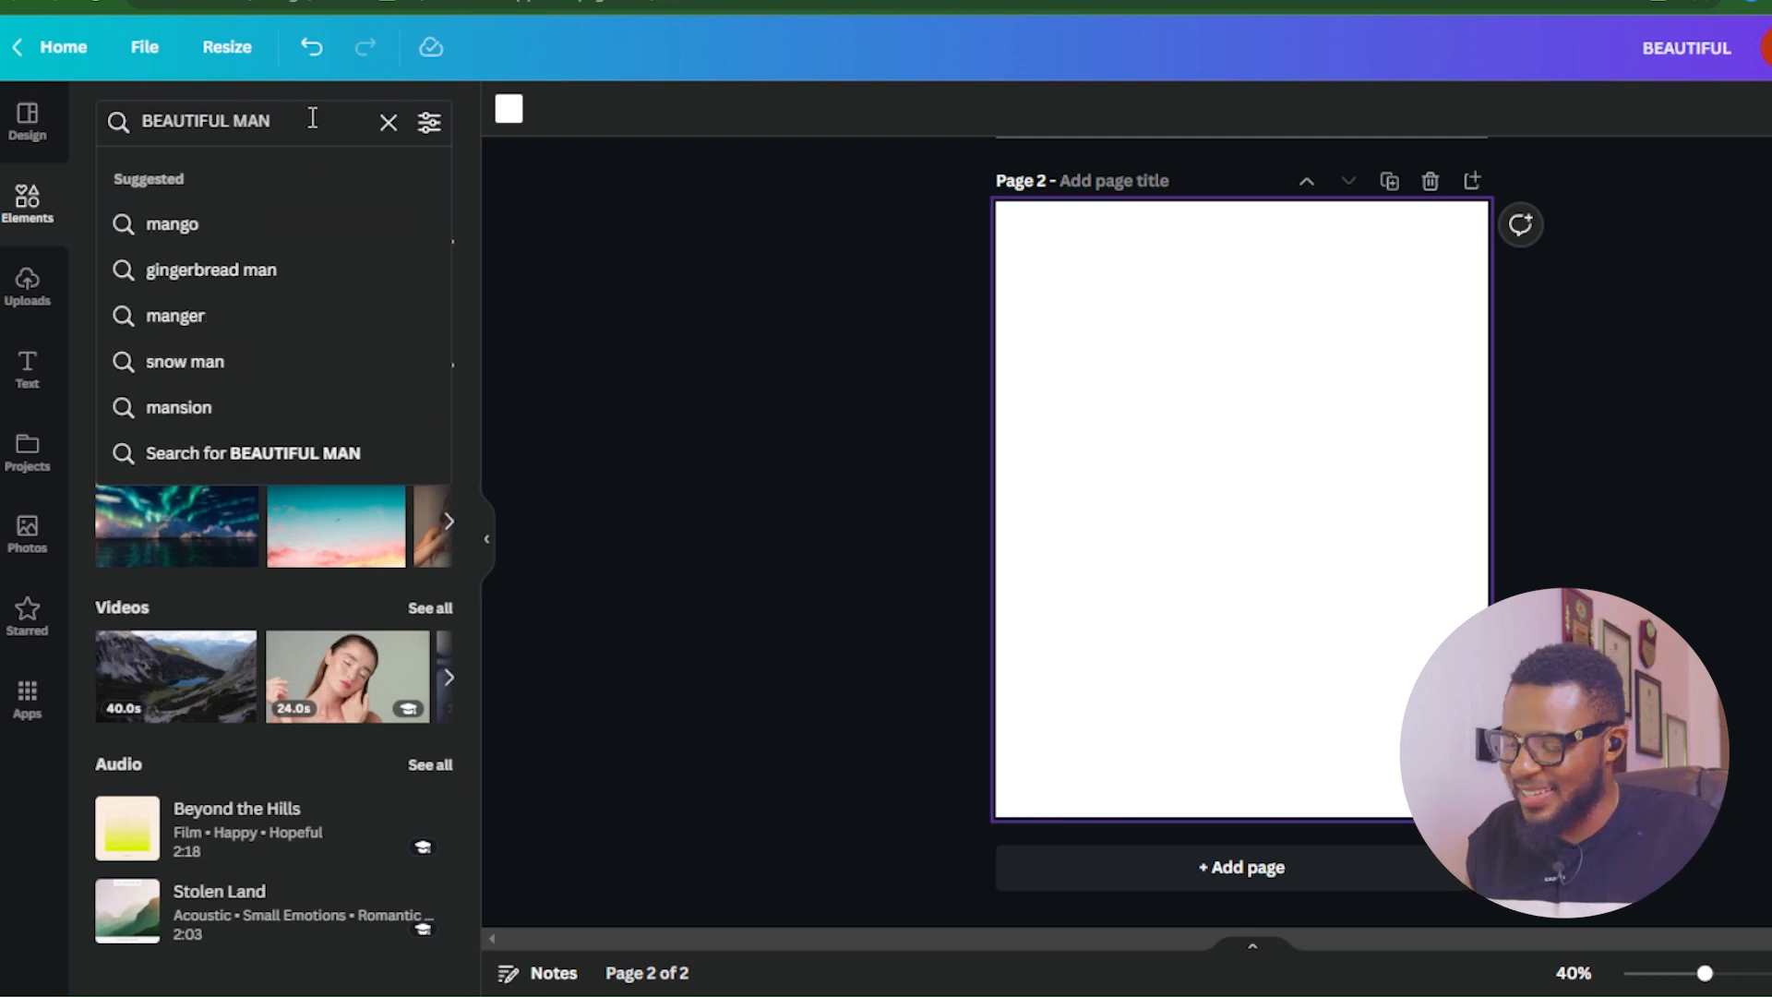
{"action": "key", "text": "Return"}
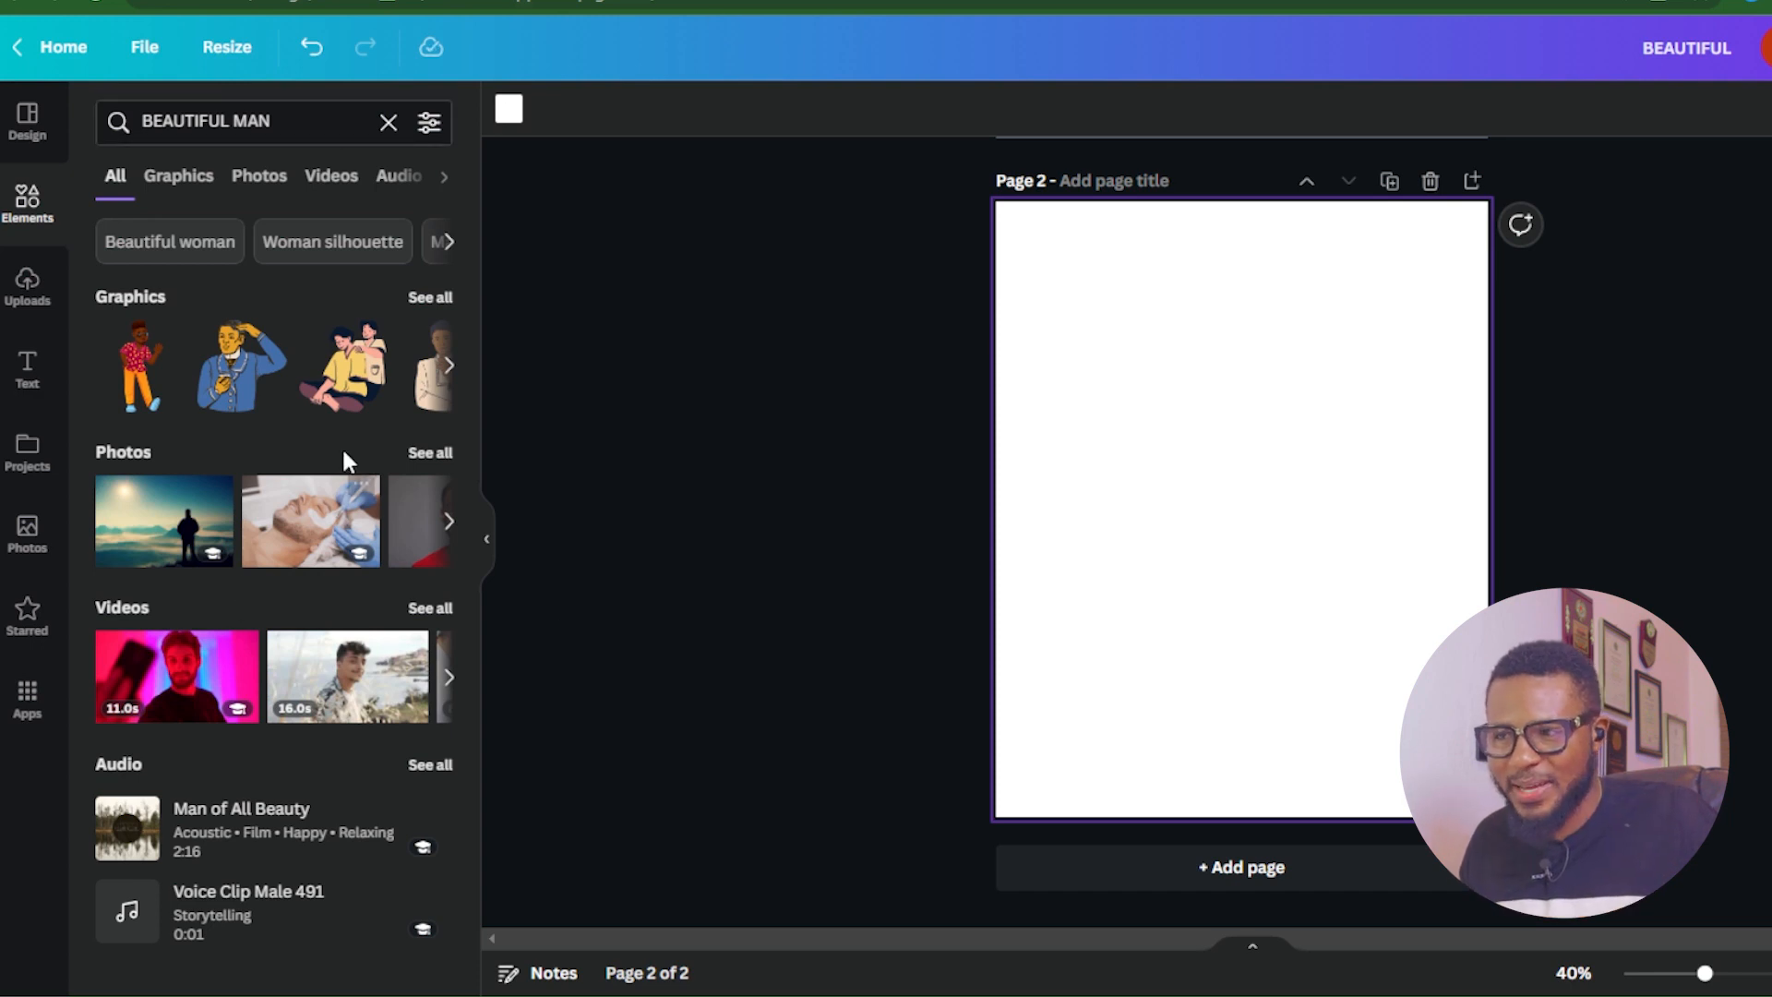
Find the photo of a man in a flat cap phoning on a street and add it to page 2
{"action": "left_click", "coordinate": [429, 454]}
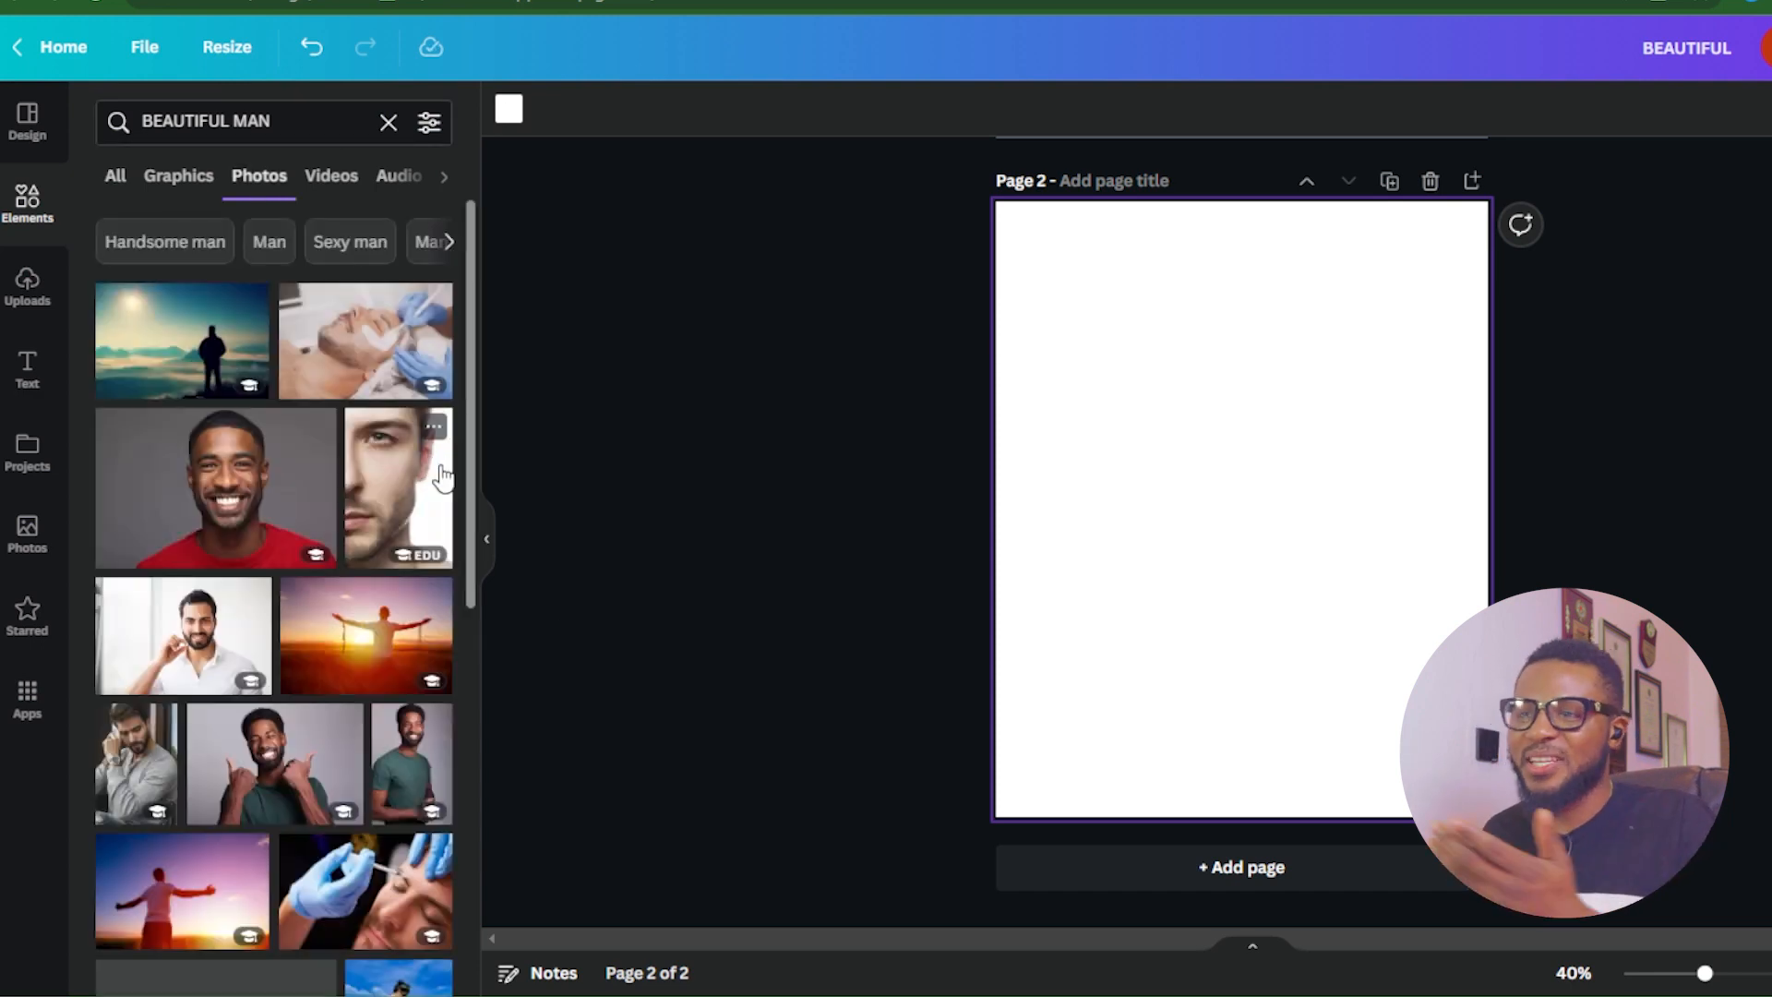
{"action": "scroll", "coordinate": [443, 480], "scroll_direction": "down", "scroll_amount": 10}
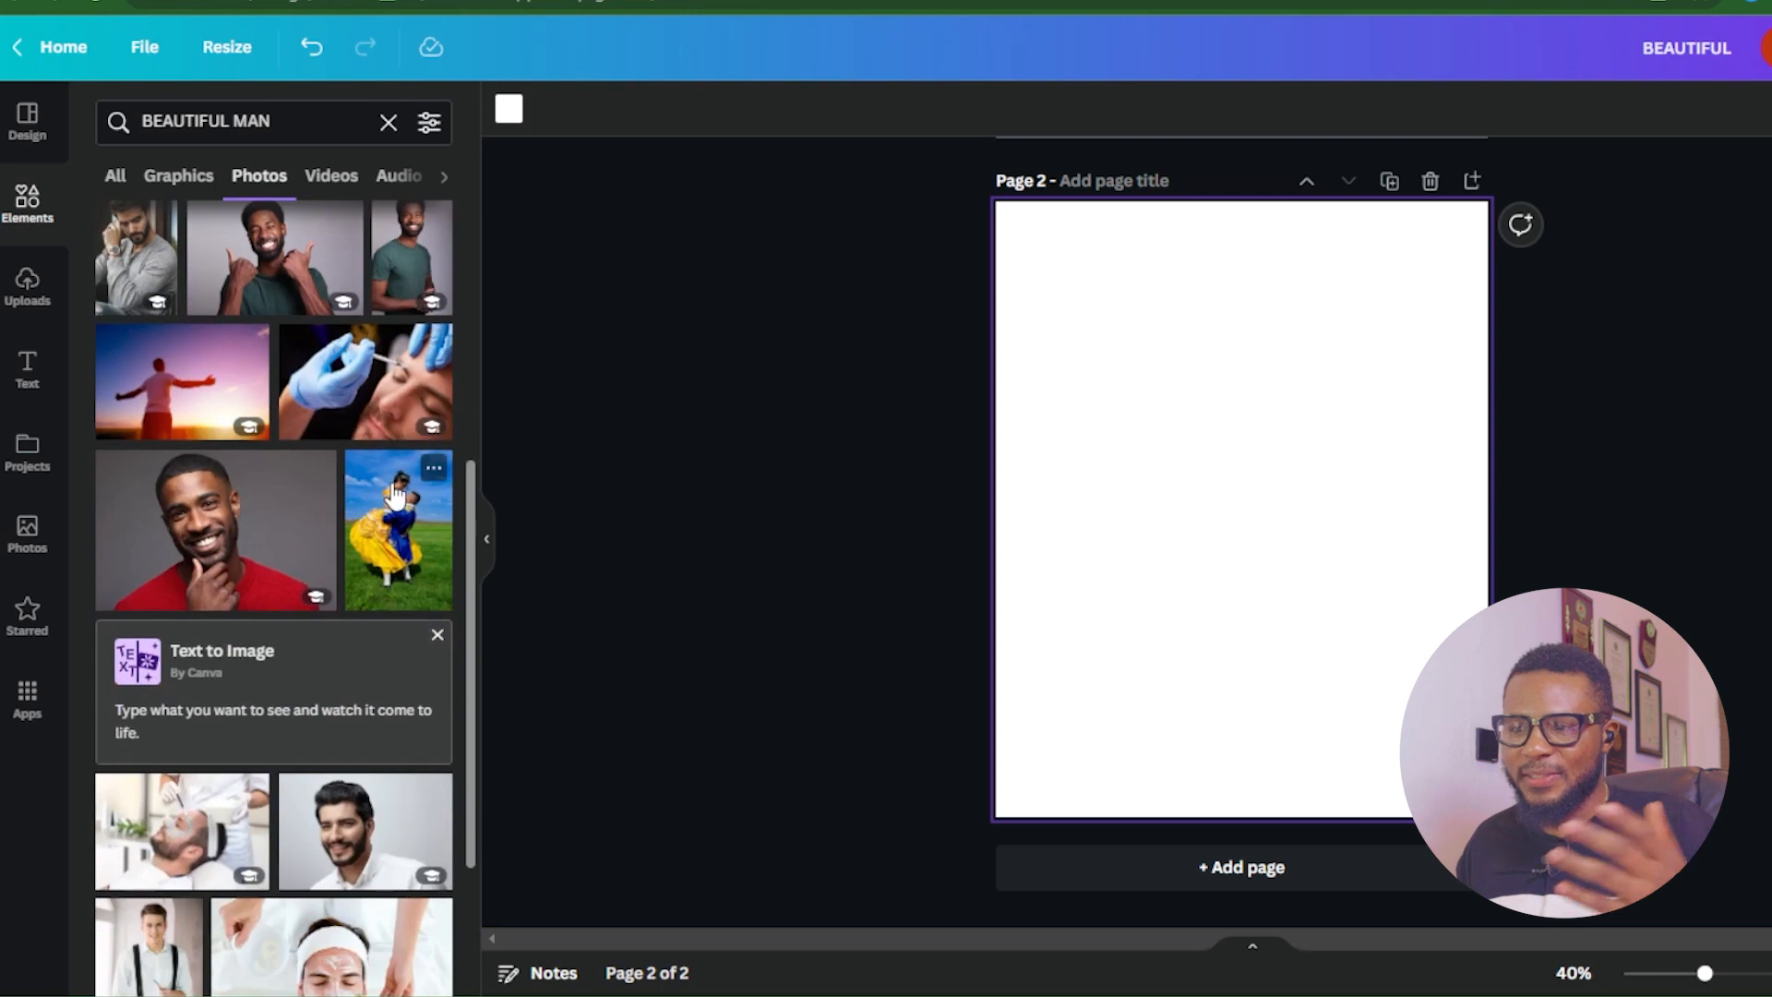
{"action": "scroll", "coordinate": [383, 489], "scroll_direction": "down", "scroll_amount": 10}
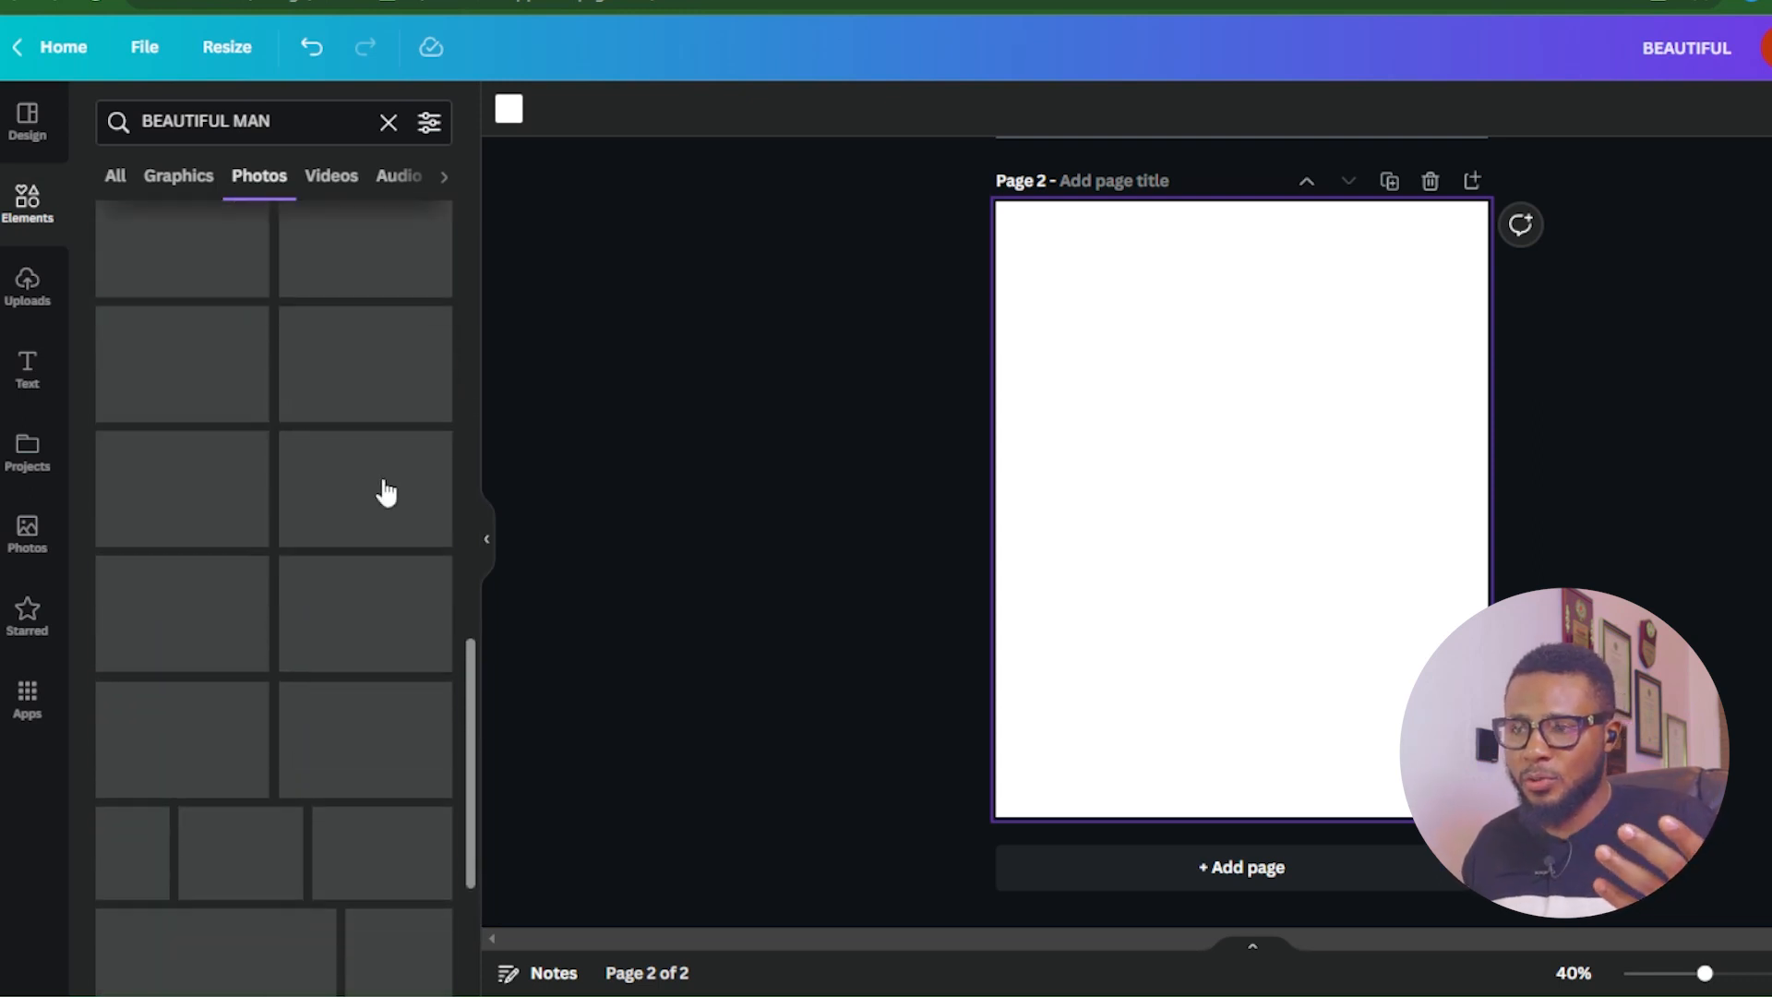
{"action": "scroll", "coordinate": [383, 480], "scroll_direction": "down", "scroll_amount": 5}
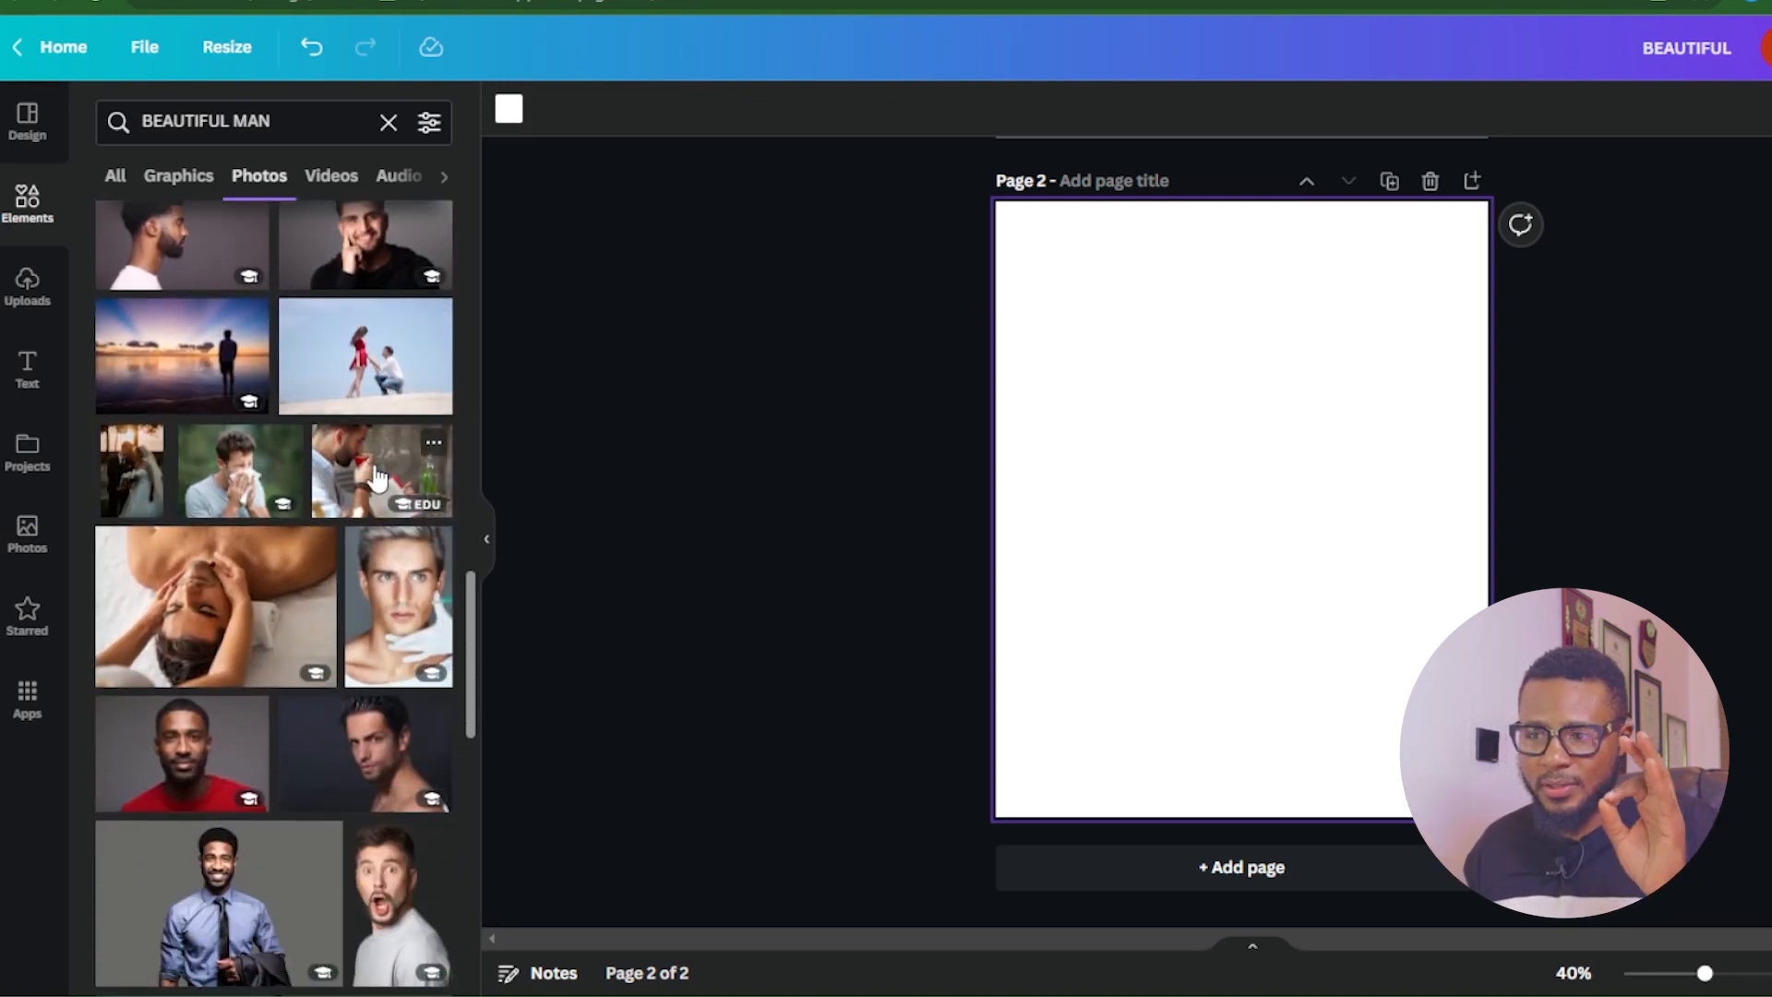
{"action": "scroll", "coordinate": [376, 478], "scroll_direction": "down", "scroll_amount": 3}
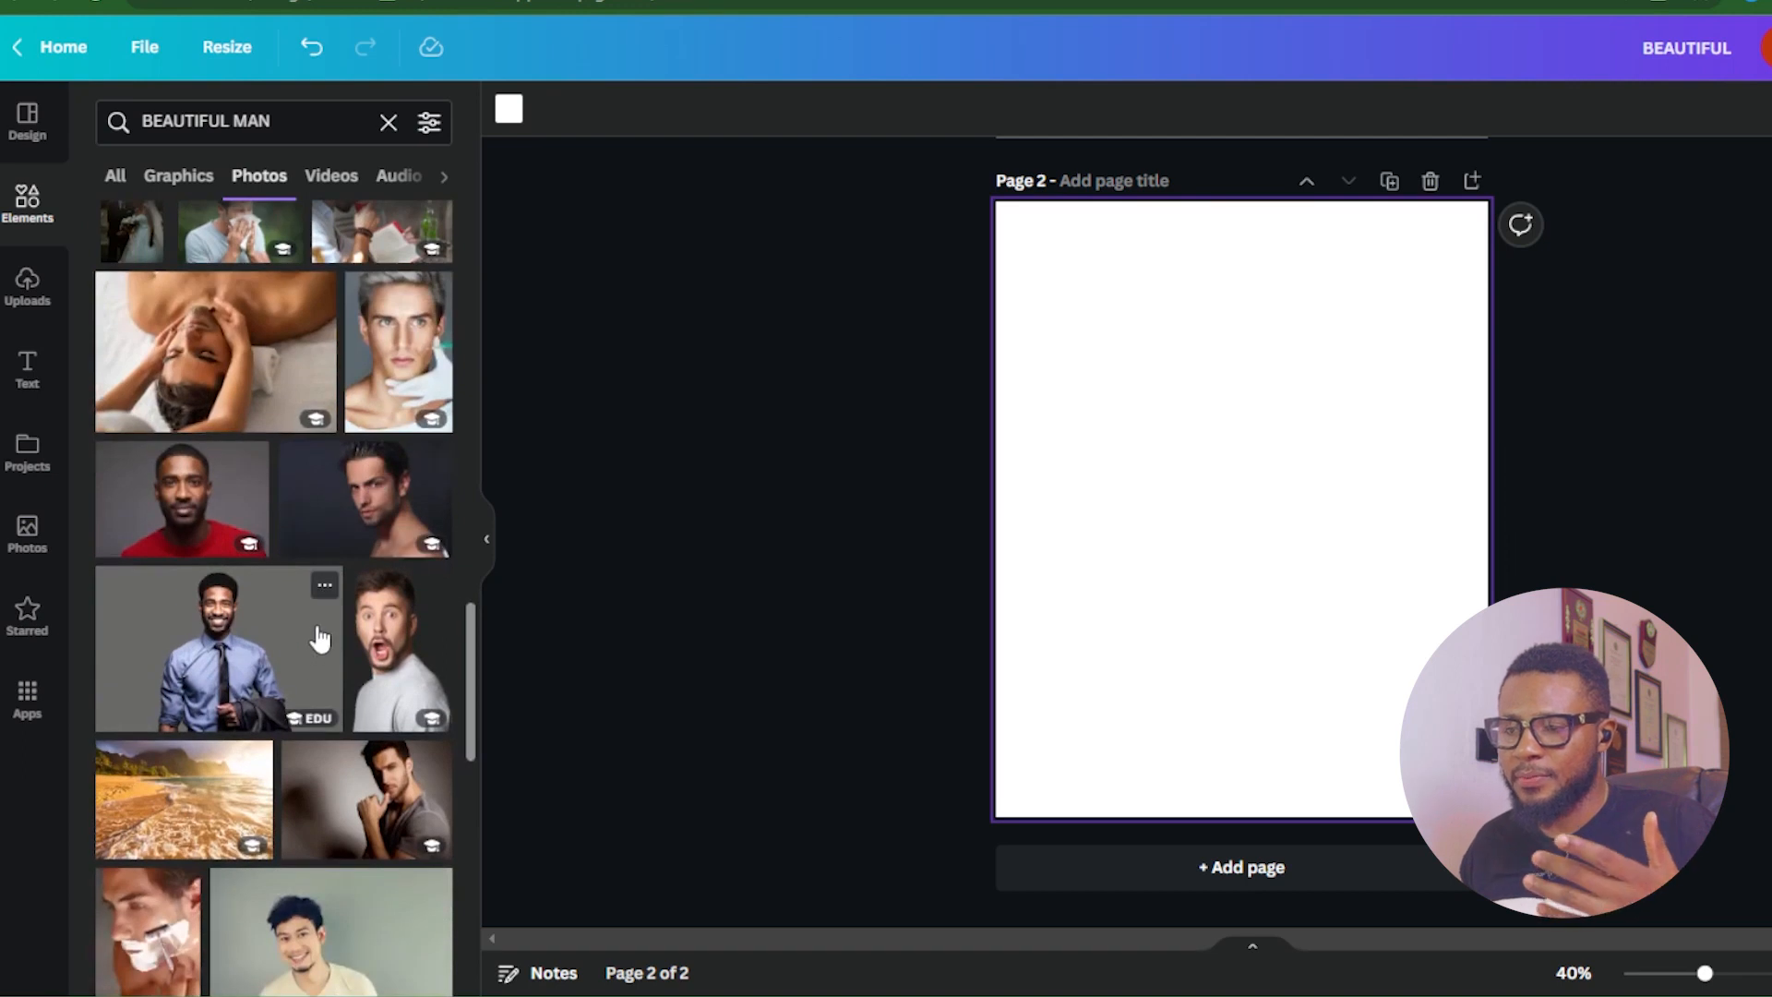
{"action": "scroll", "coordinate": [317, 633], "scroll_direction": "down", "scroll_amount": 5}
{"action": "scroll", "coordinate": [327, 585], "scroll_direction": "down", "scroll_amount": 2}
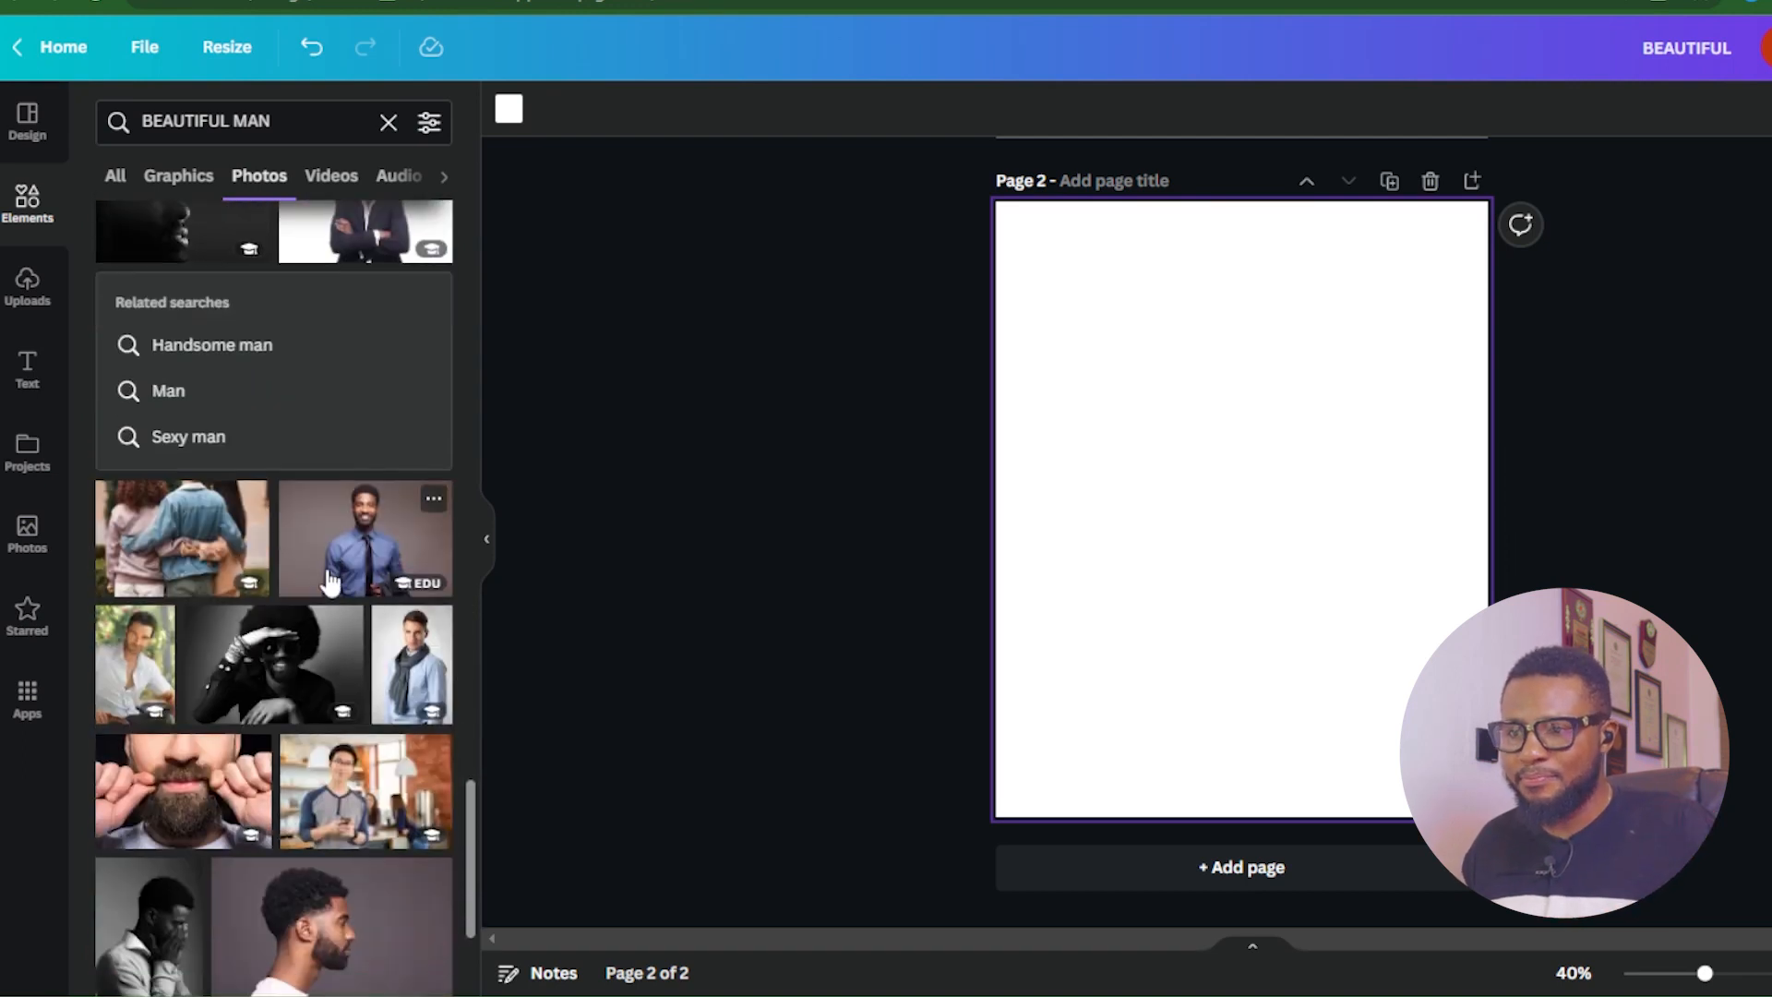
{"action": "scroll", "coordinate": [325, 579], "scroll_direction": "down", "scroll_amount": 10}
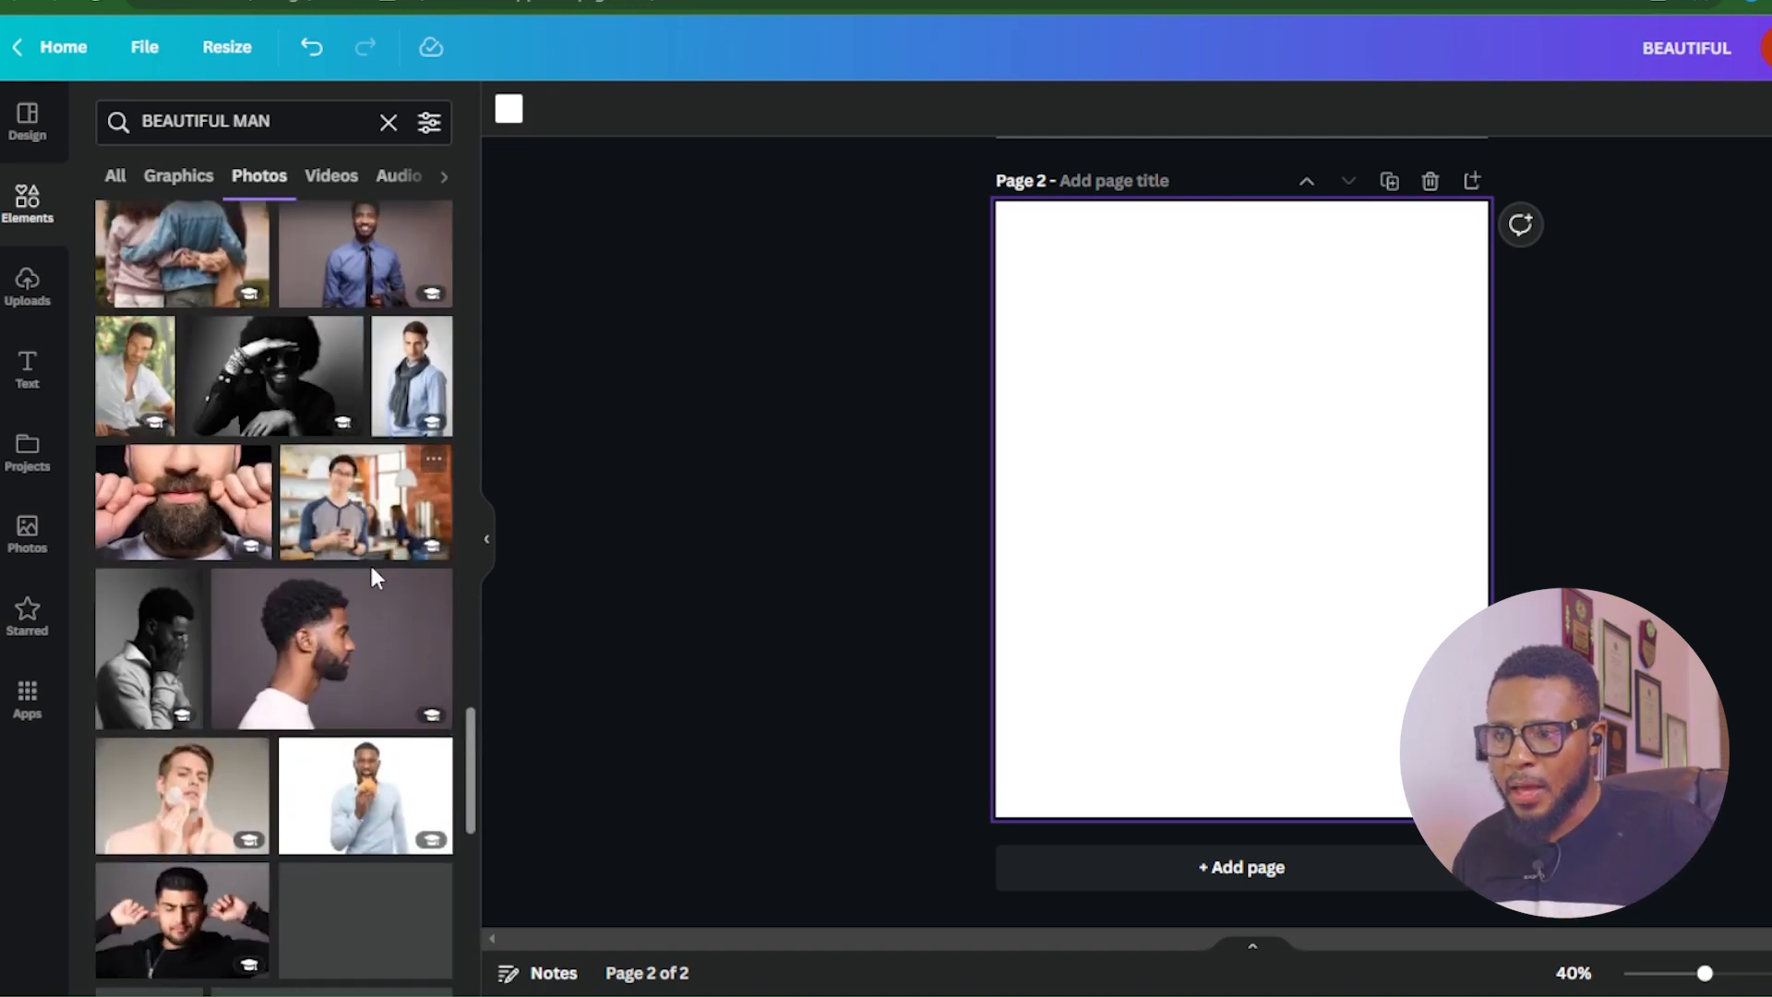
{"action": "scroll", "coordinate": [376, 591], "scroll_direction": "down", "scroll_amount": 3}
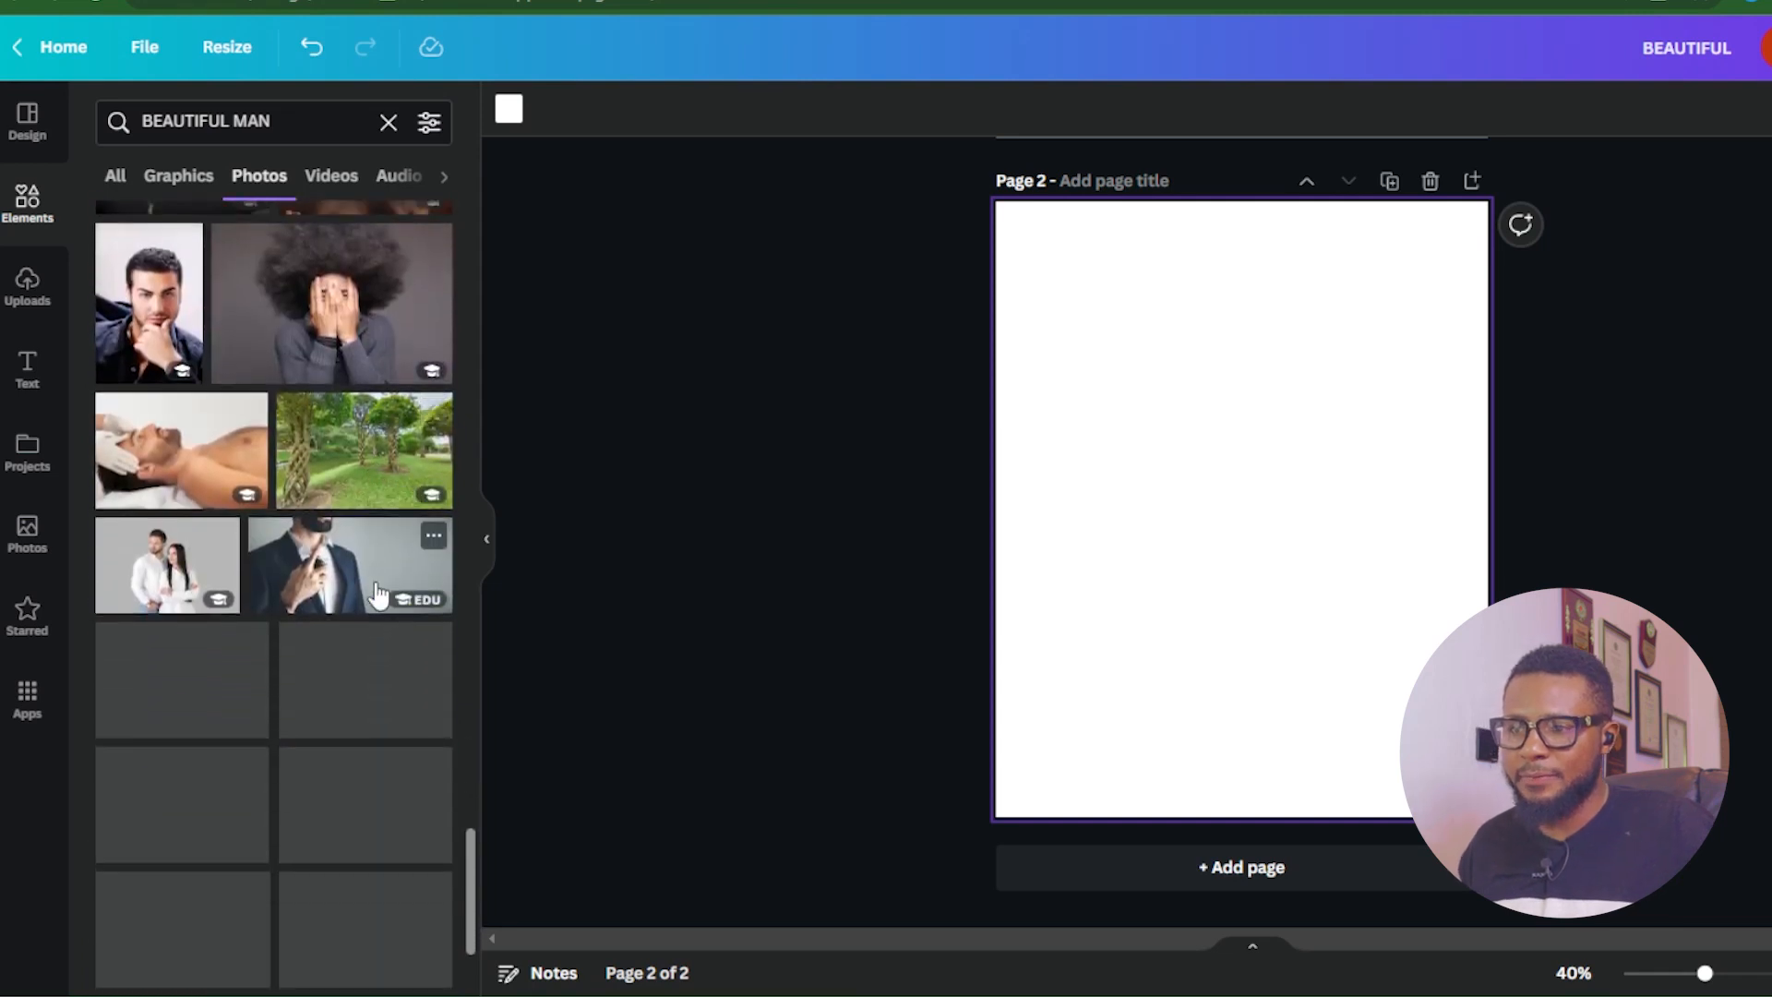
{"action": "scroll", "coordinate": [378, 596], "scroll_direction": "down", "scroll_amount": 3}
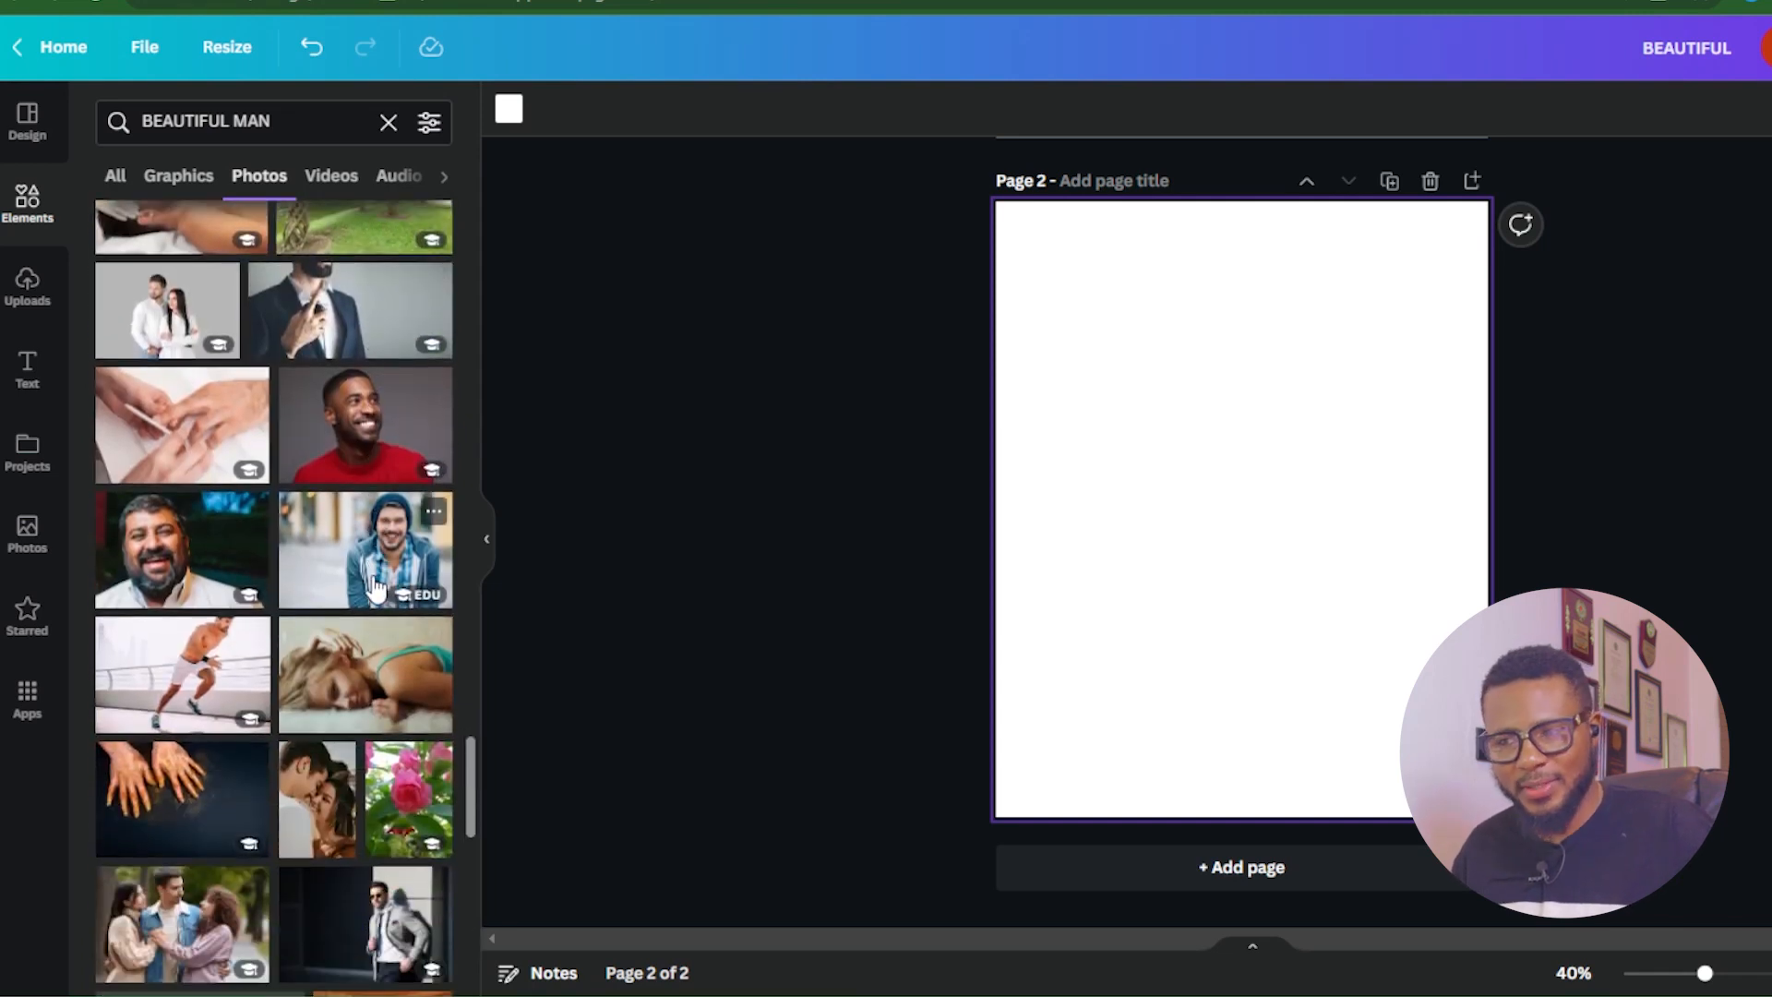
{"action": "scroll", "coordinate": [376, 591], "scroll_direction": "down", "scroll_amount": 10}
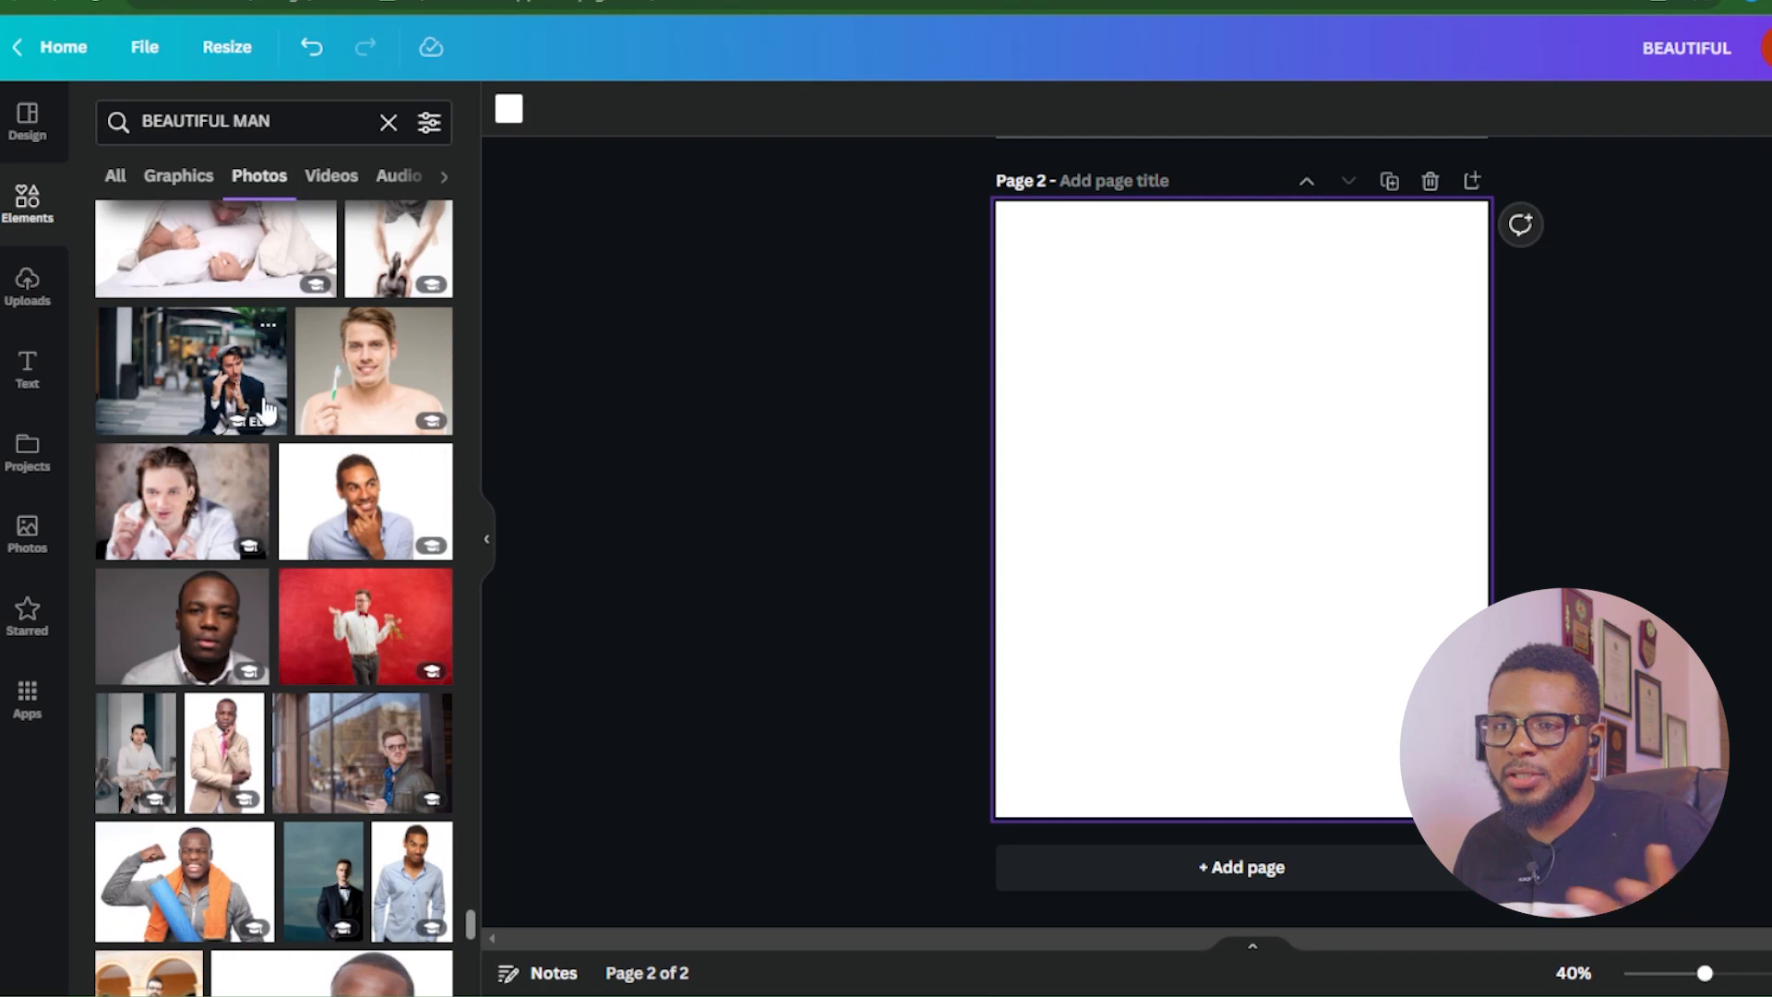
{"action": "left_click", "coordinate": [208, 372]}
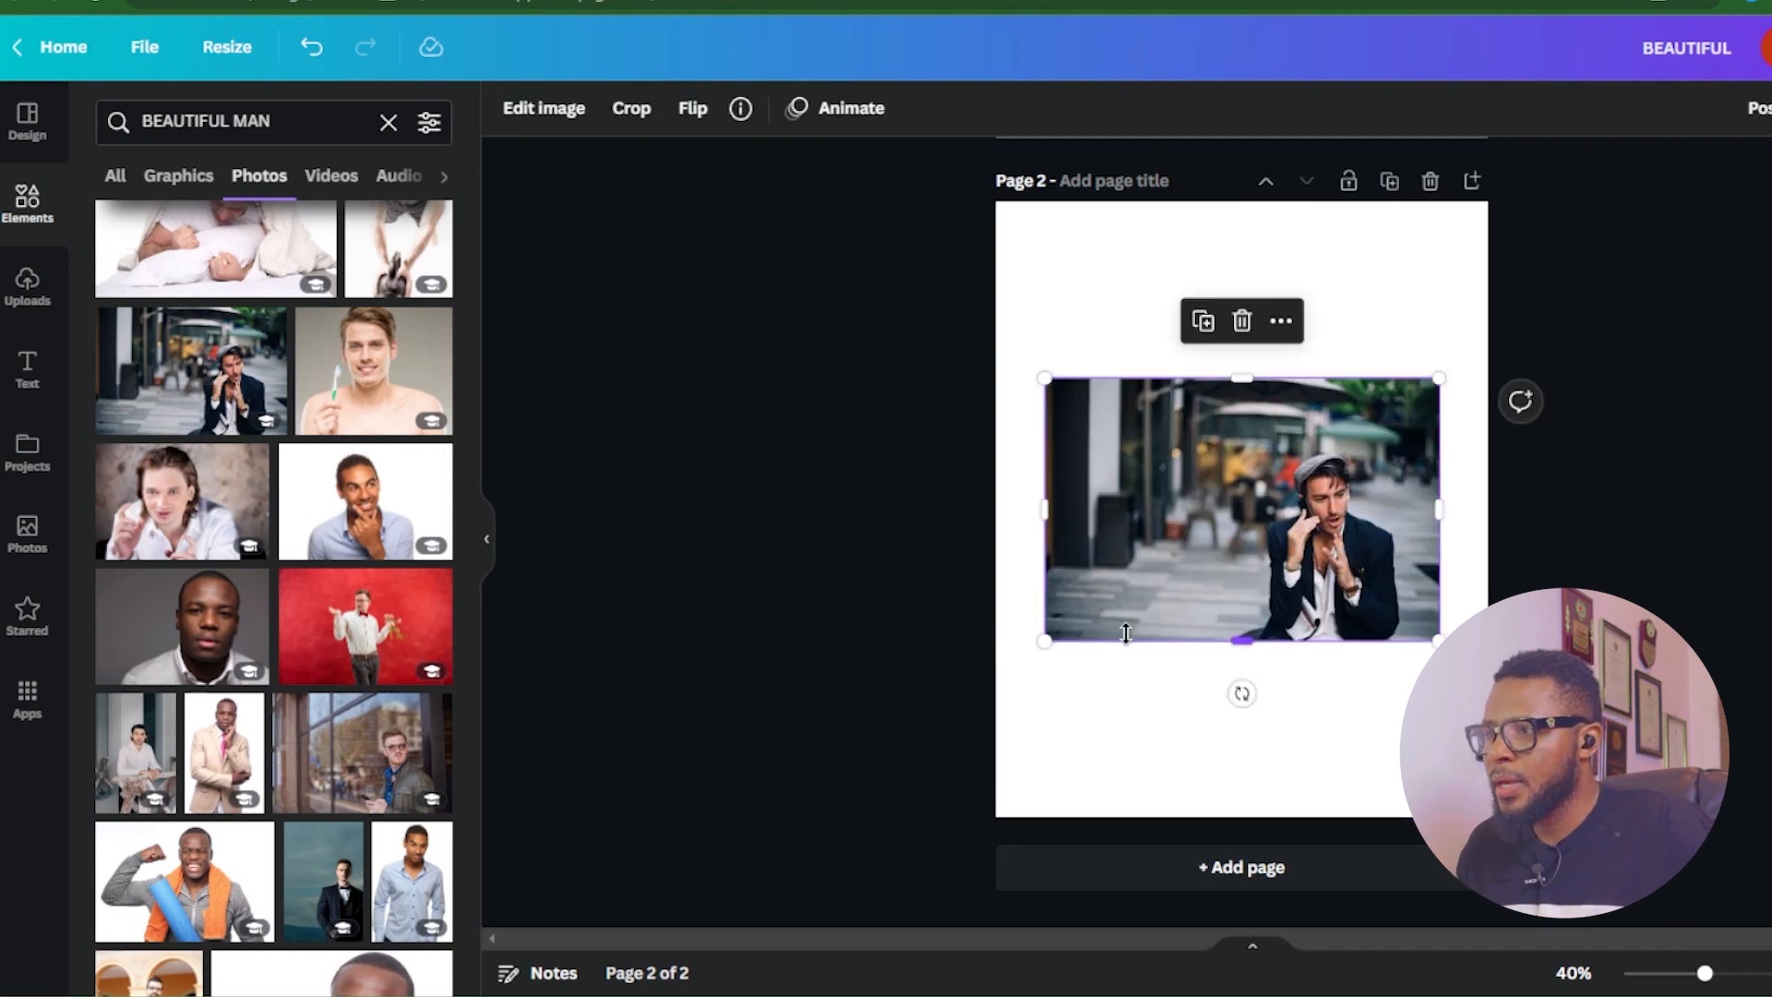
Enlarge the street photo until it covers the whole page and shift it so the man sits near the centre
{"action": "left_click_drag", "start_coordinate": [1048, 639], "coordinate": [822, 906]}
{"action": "left_click_drag", "start_coordinate": [1439, 384], "coordinate": [1631, 92]}
{"action": "left_click_drag", "start_coordinate": [1390, 503], "coordinate": [1200, 497]}
{"action": "left_click", "coordinate": [1763, 485]}
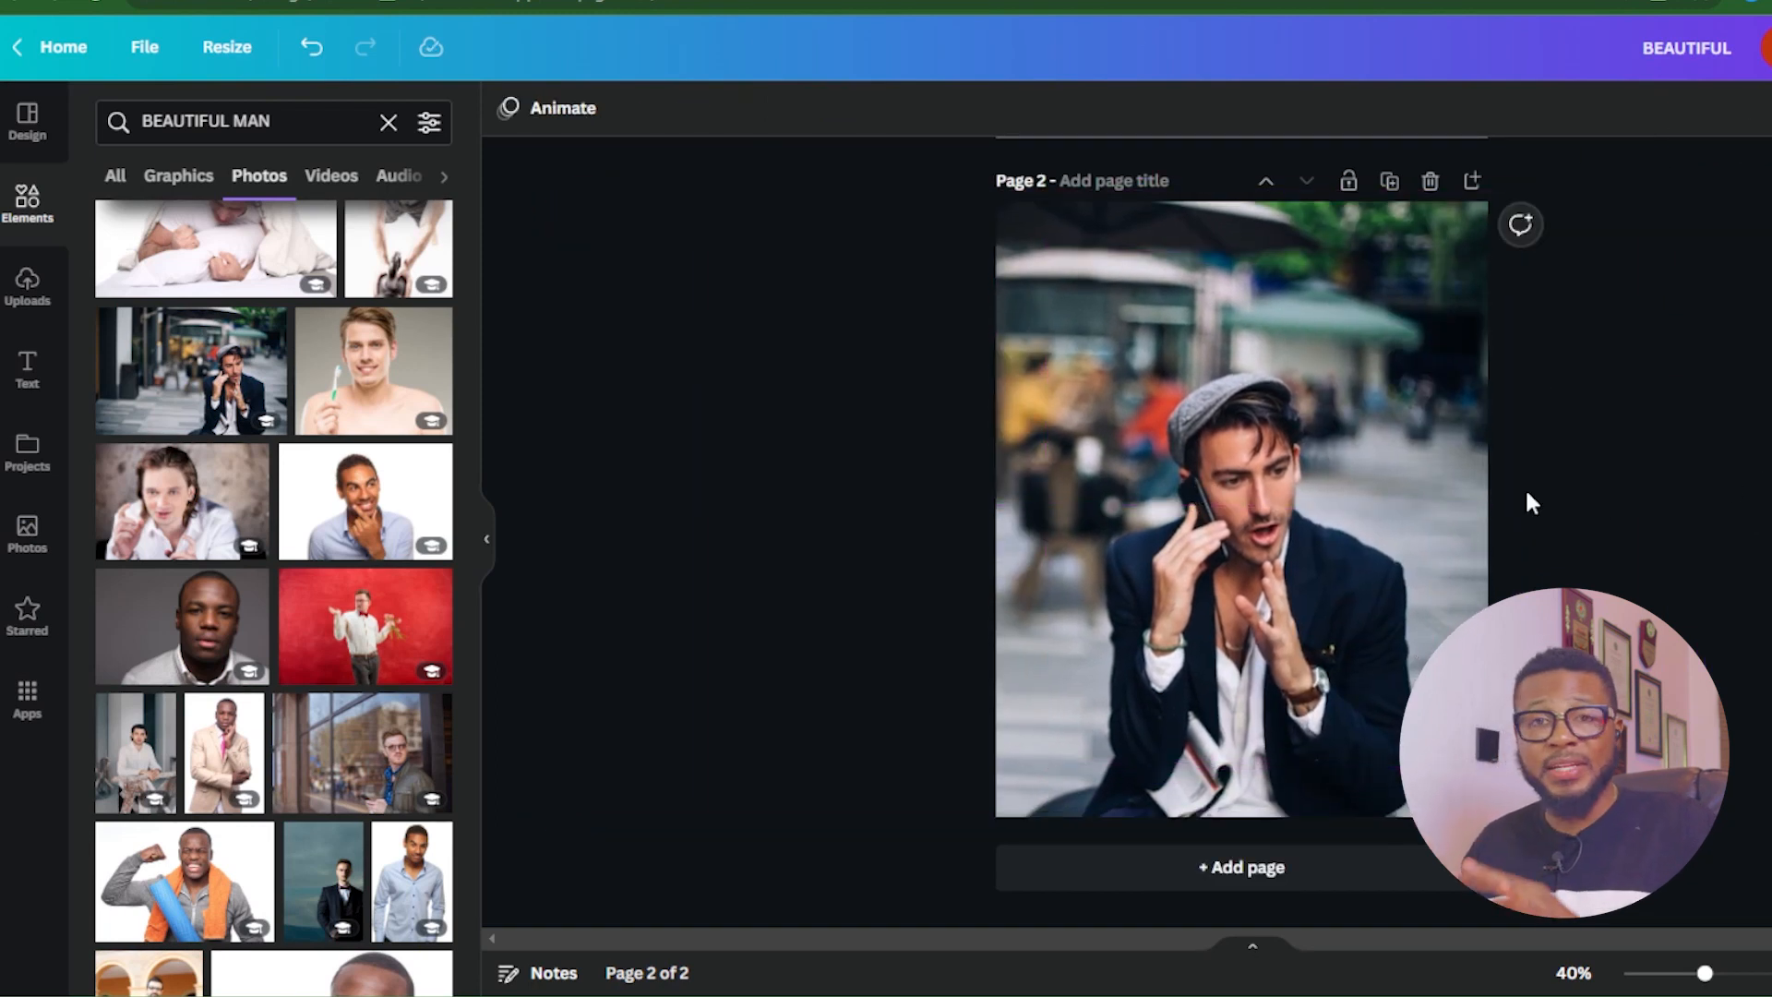
Add the same street photo again, make it semi-transparent, and scale it to line up exactly over the first one
{"action": "left_click", "coordinate": [214, 372]}
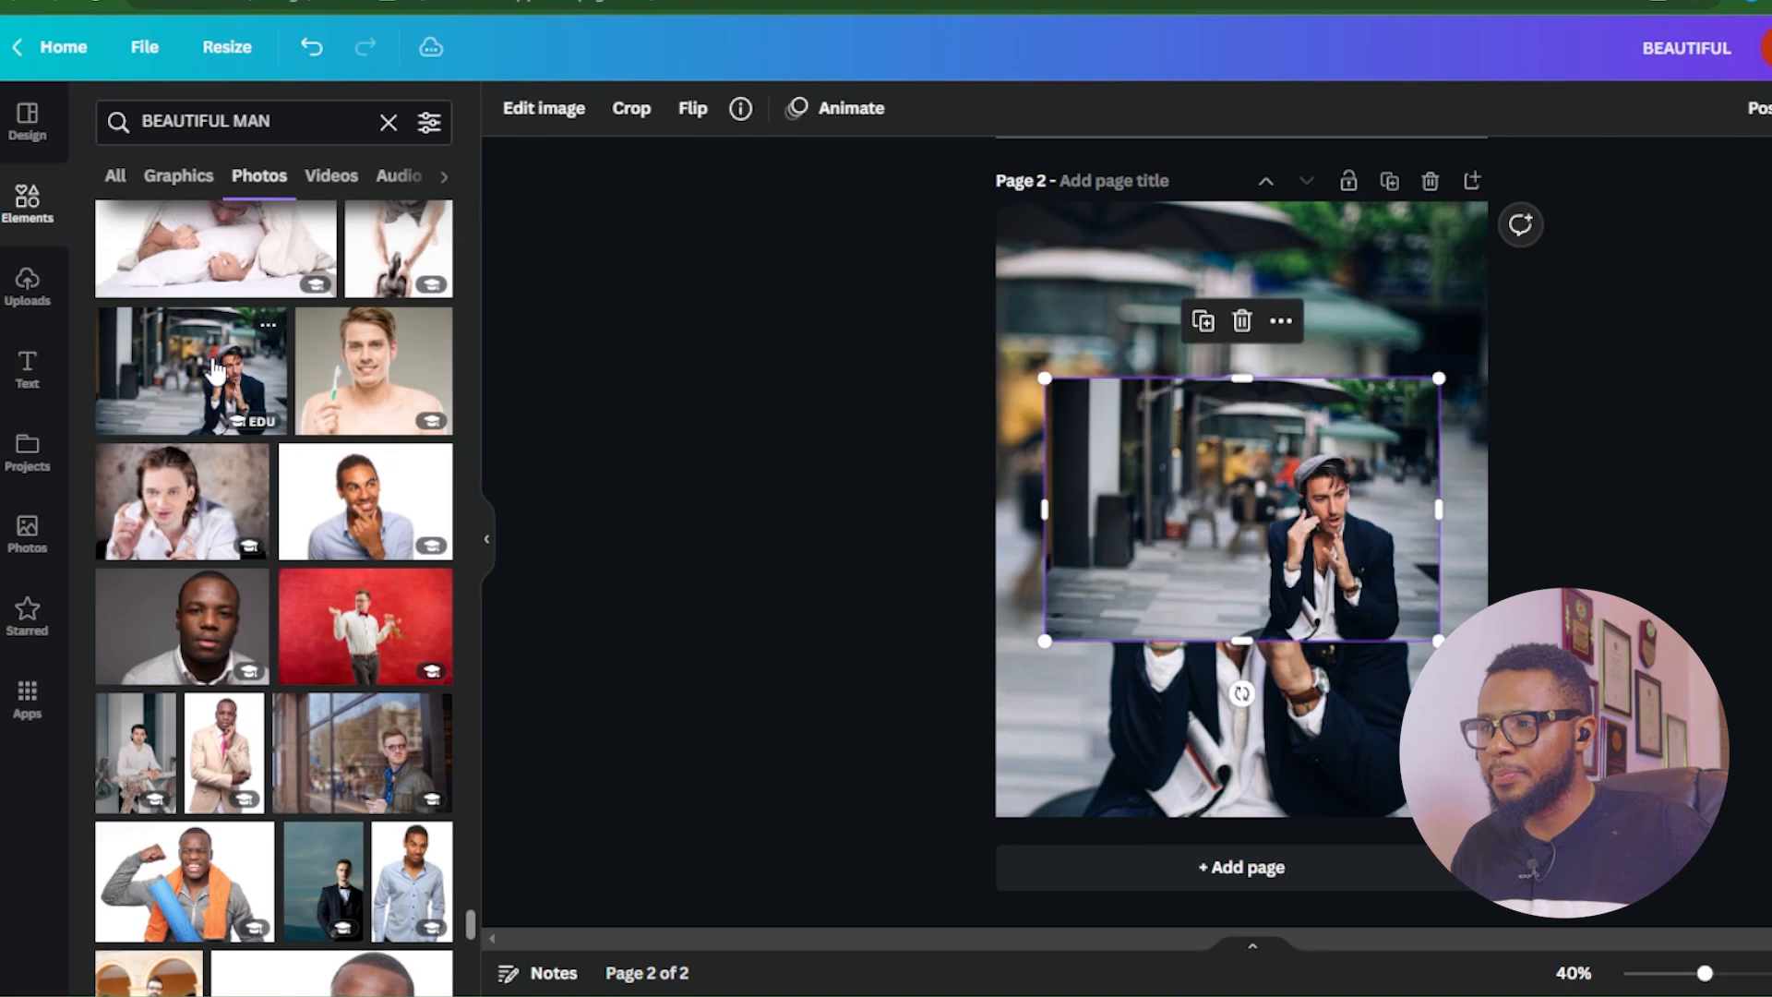
{"action": "left_click_drag", "start_coordinate": [1364, 552], "coordinate": [1159, 388]}
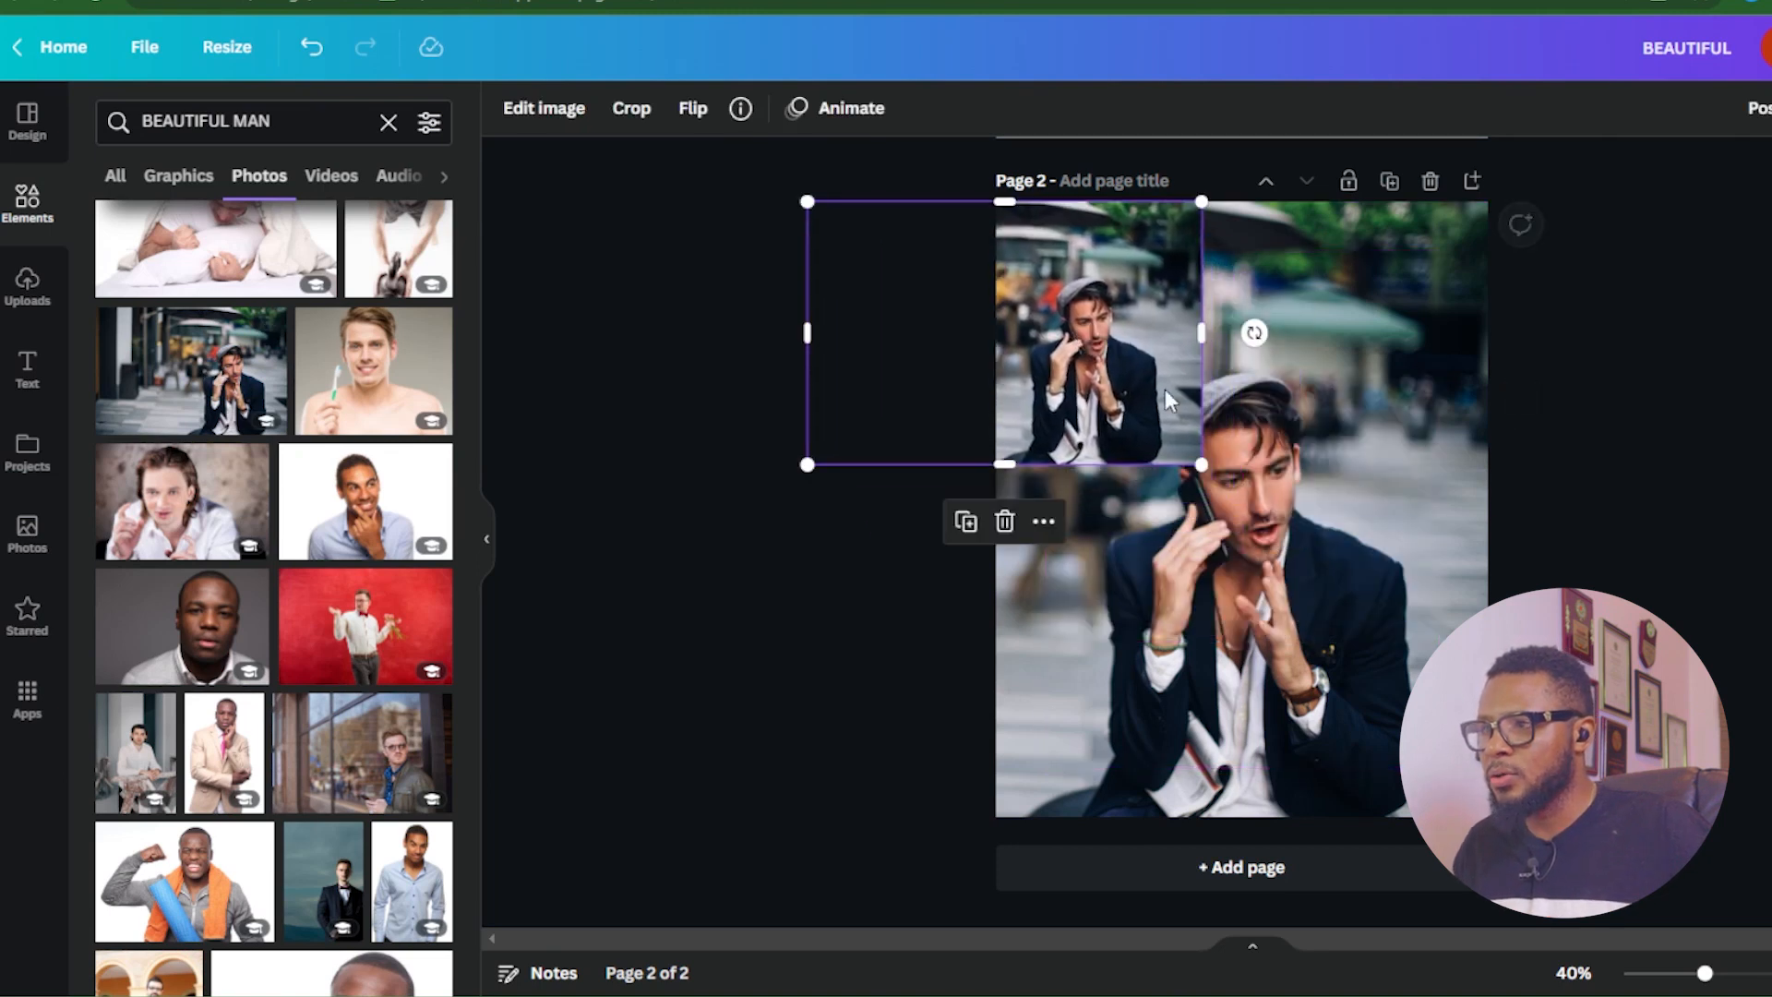
{"action": "left_click_drag", "start_coordinate": [1201, 464], "coordinate": [1455, 917]}
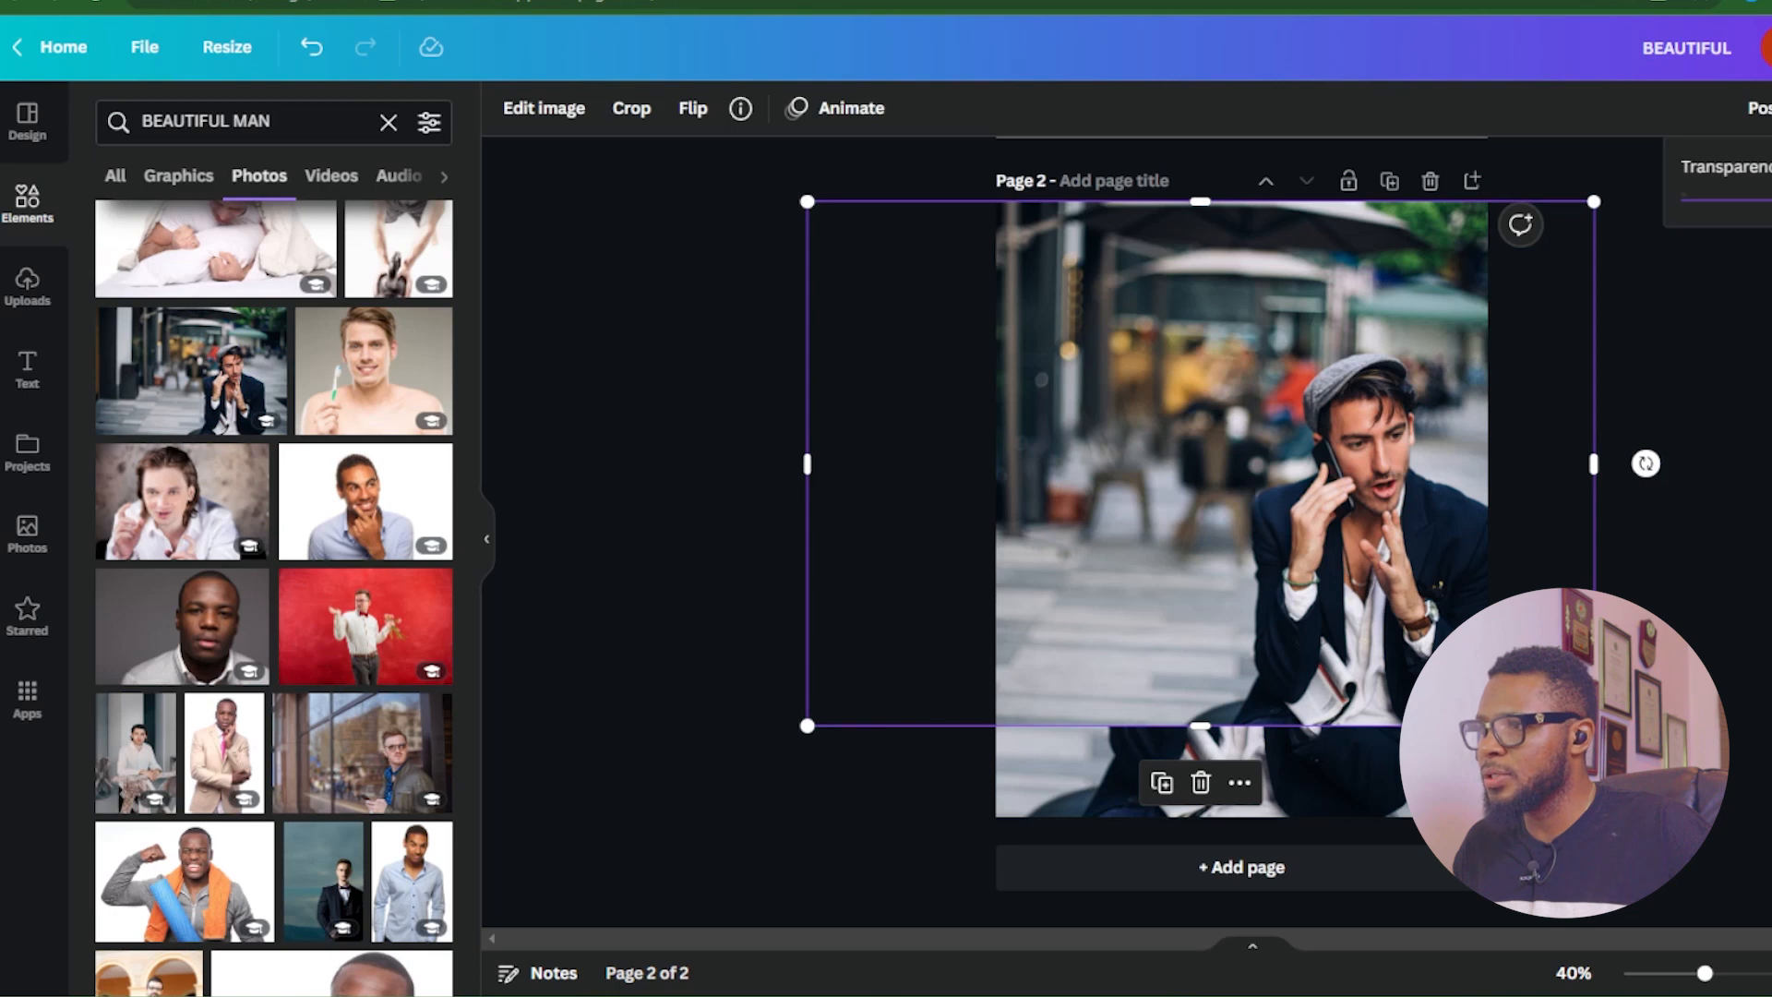
{"action": "left_click_drag", "start_coordinate": [1771, 201], "coordinate": [1765, 200]}
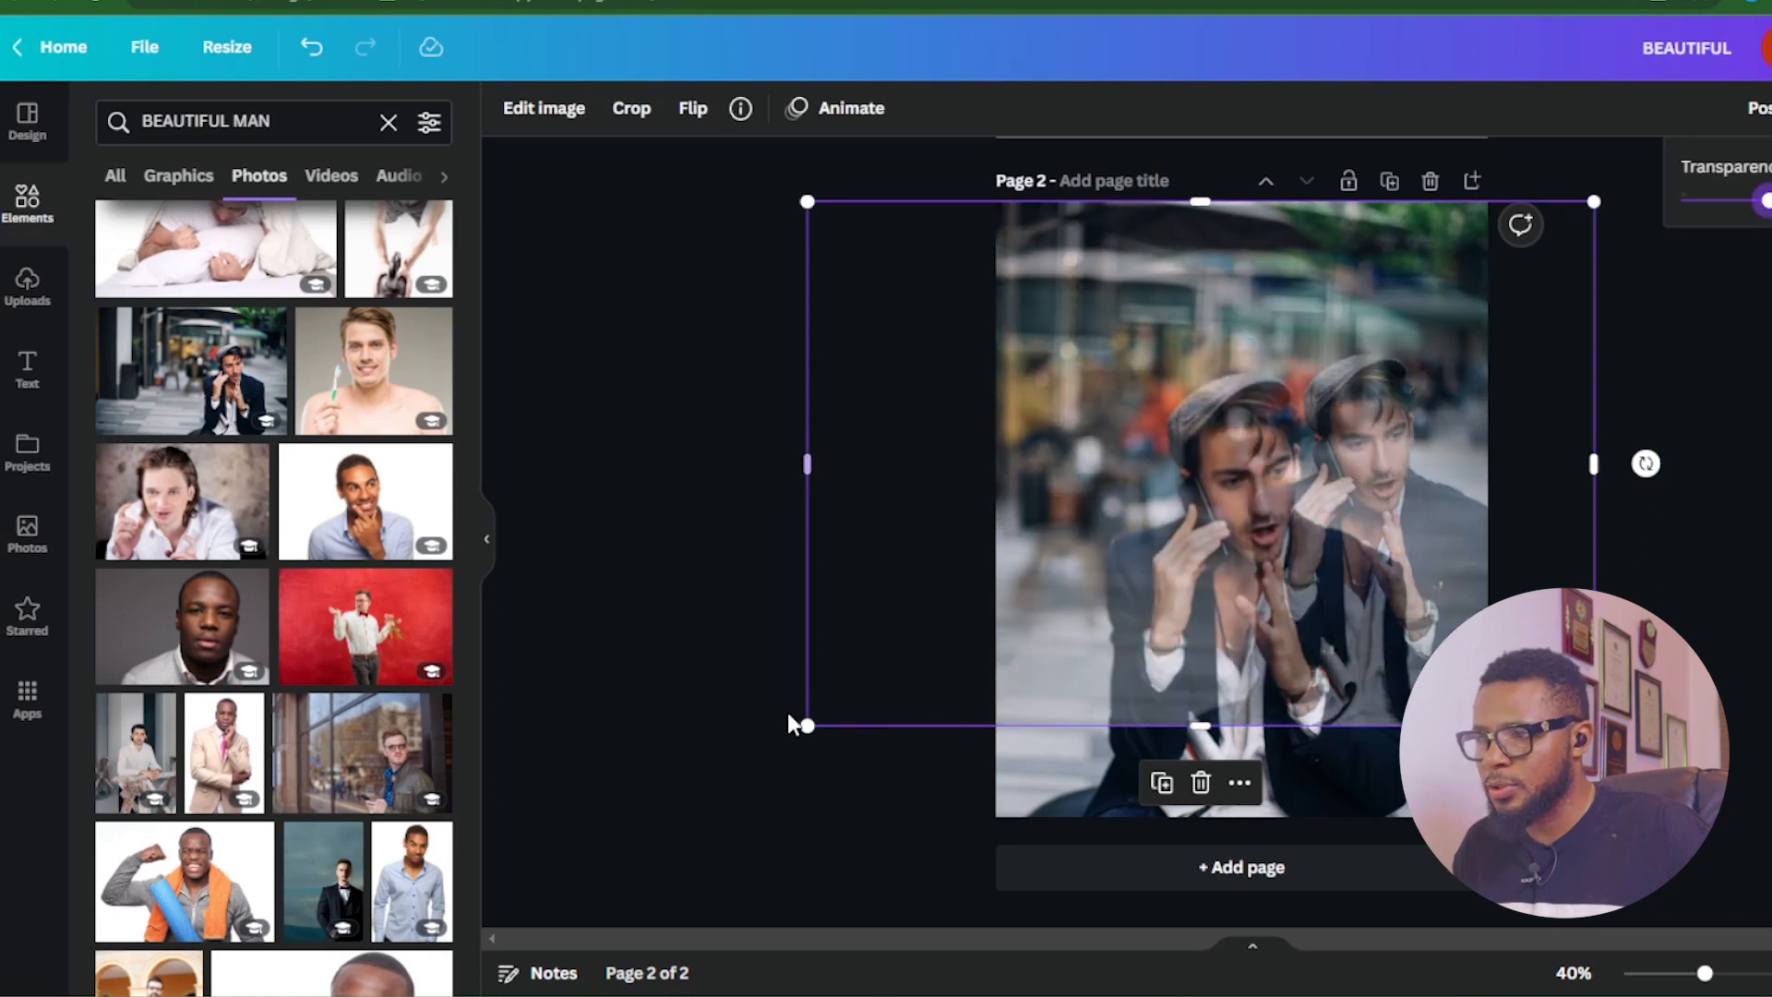
{"action": "left_click_drag", "start_coordinate": [808, 724], "coordinate": [657, 796]}
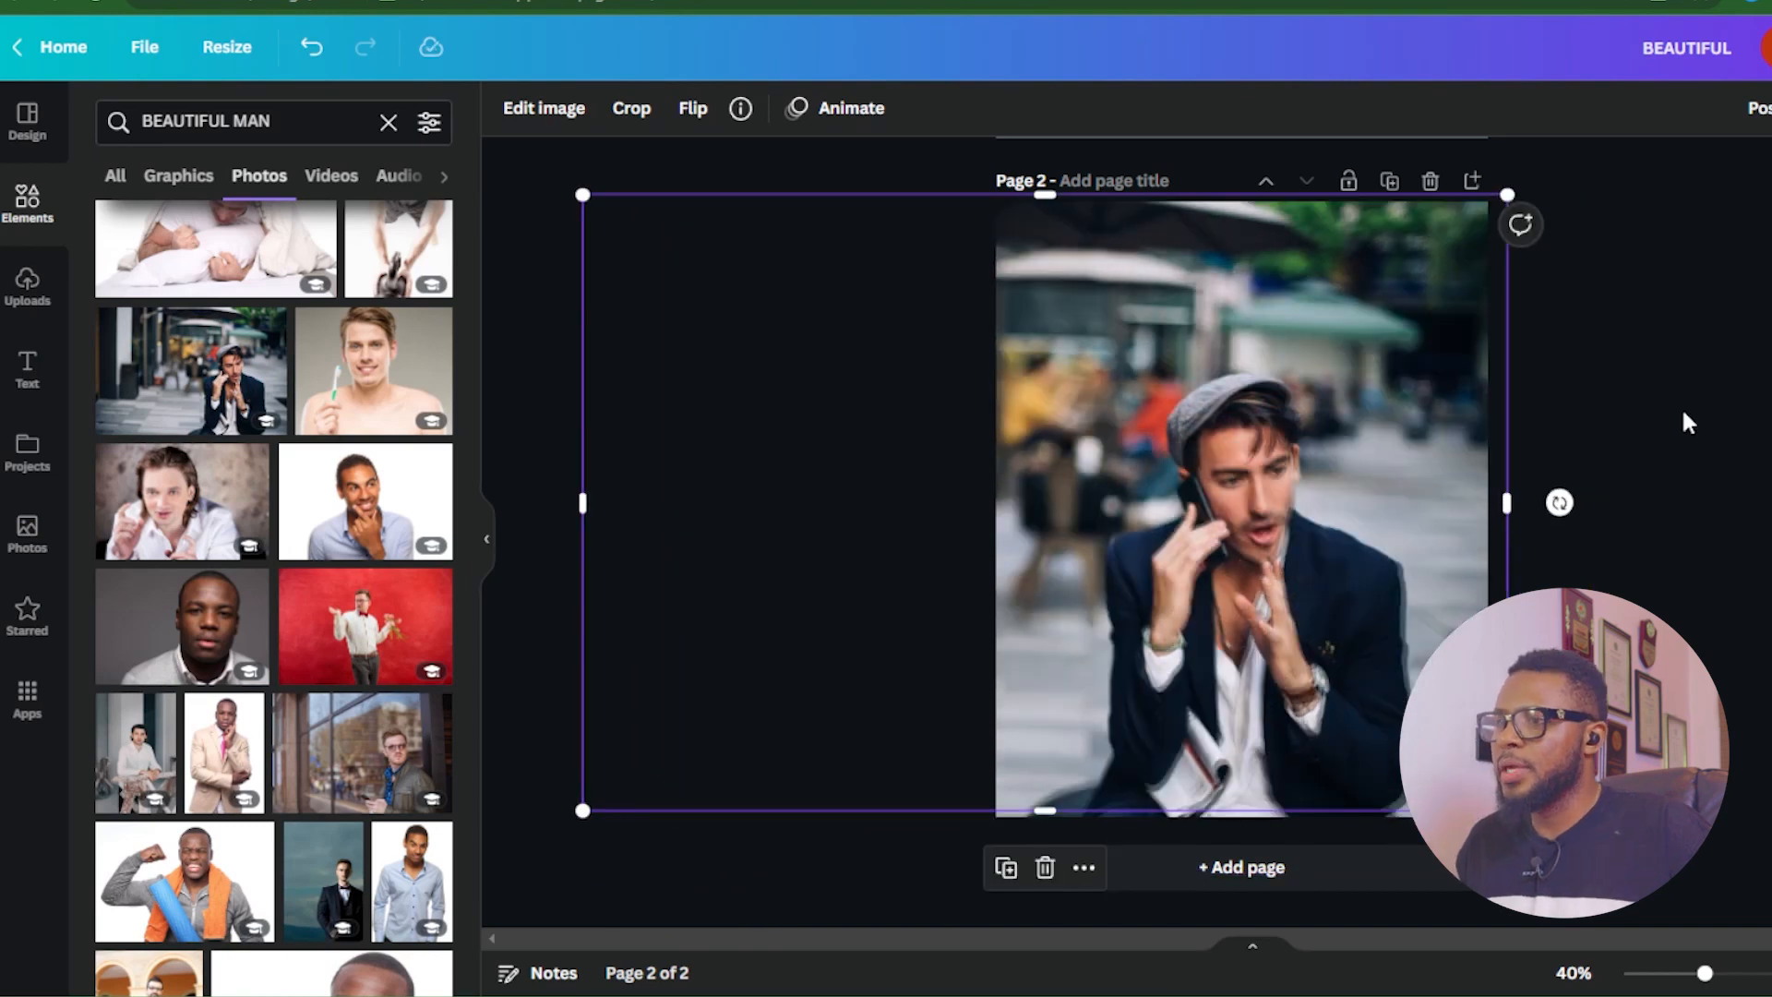
{"action": "left_click", "coordinate": [1682, 414]}
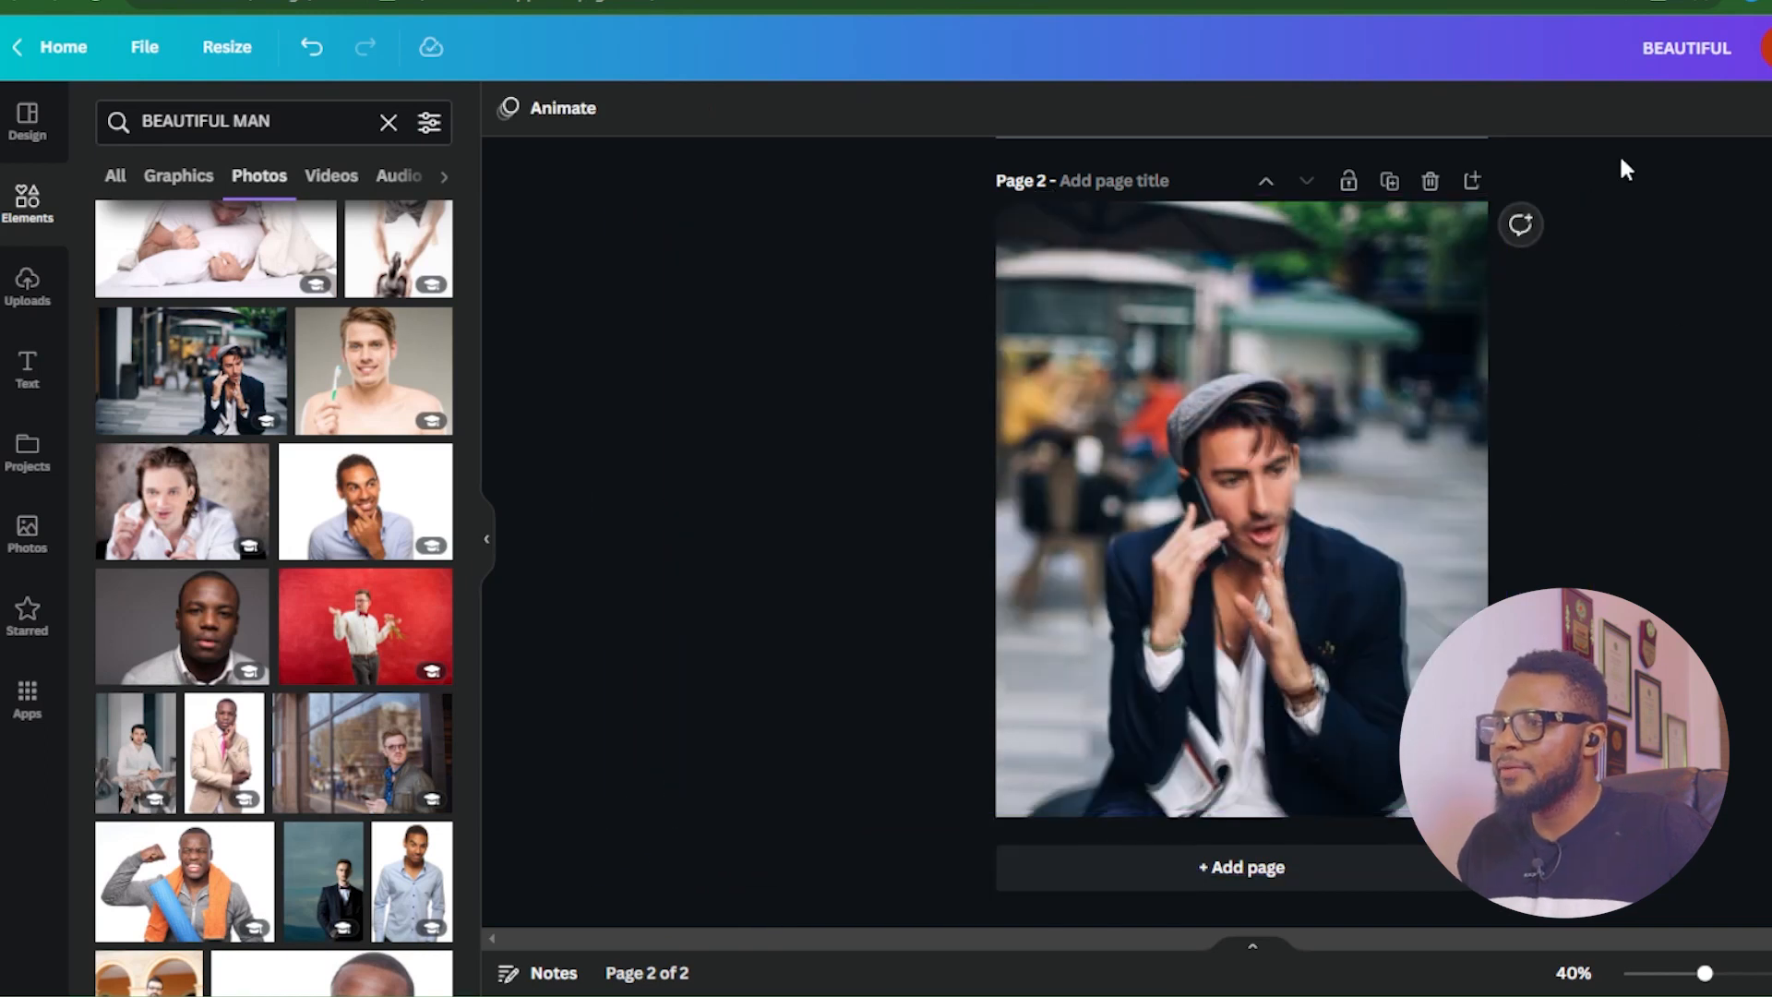
Make the upper copy of the street photo fully opaque again
{"action": "left_click", "coordinate": [1350, 393]}
{"action": "left_click", "coordinate": [1771, 108]}
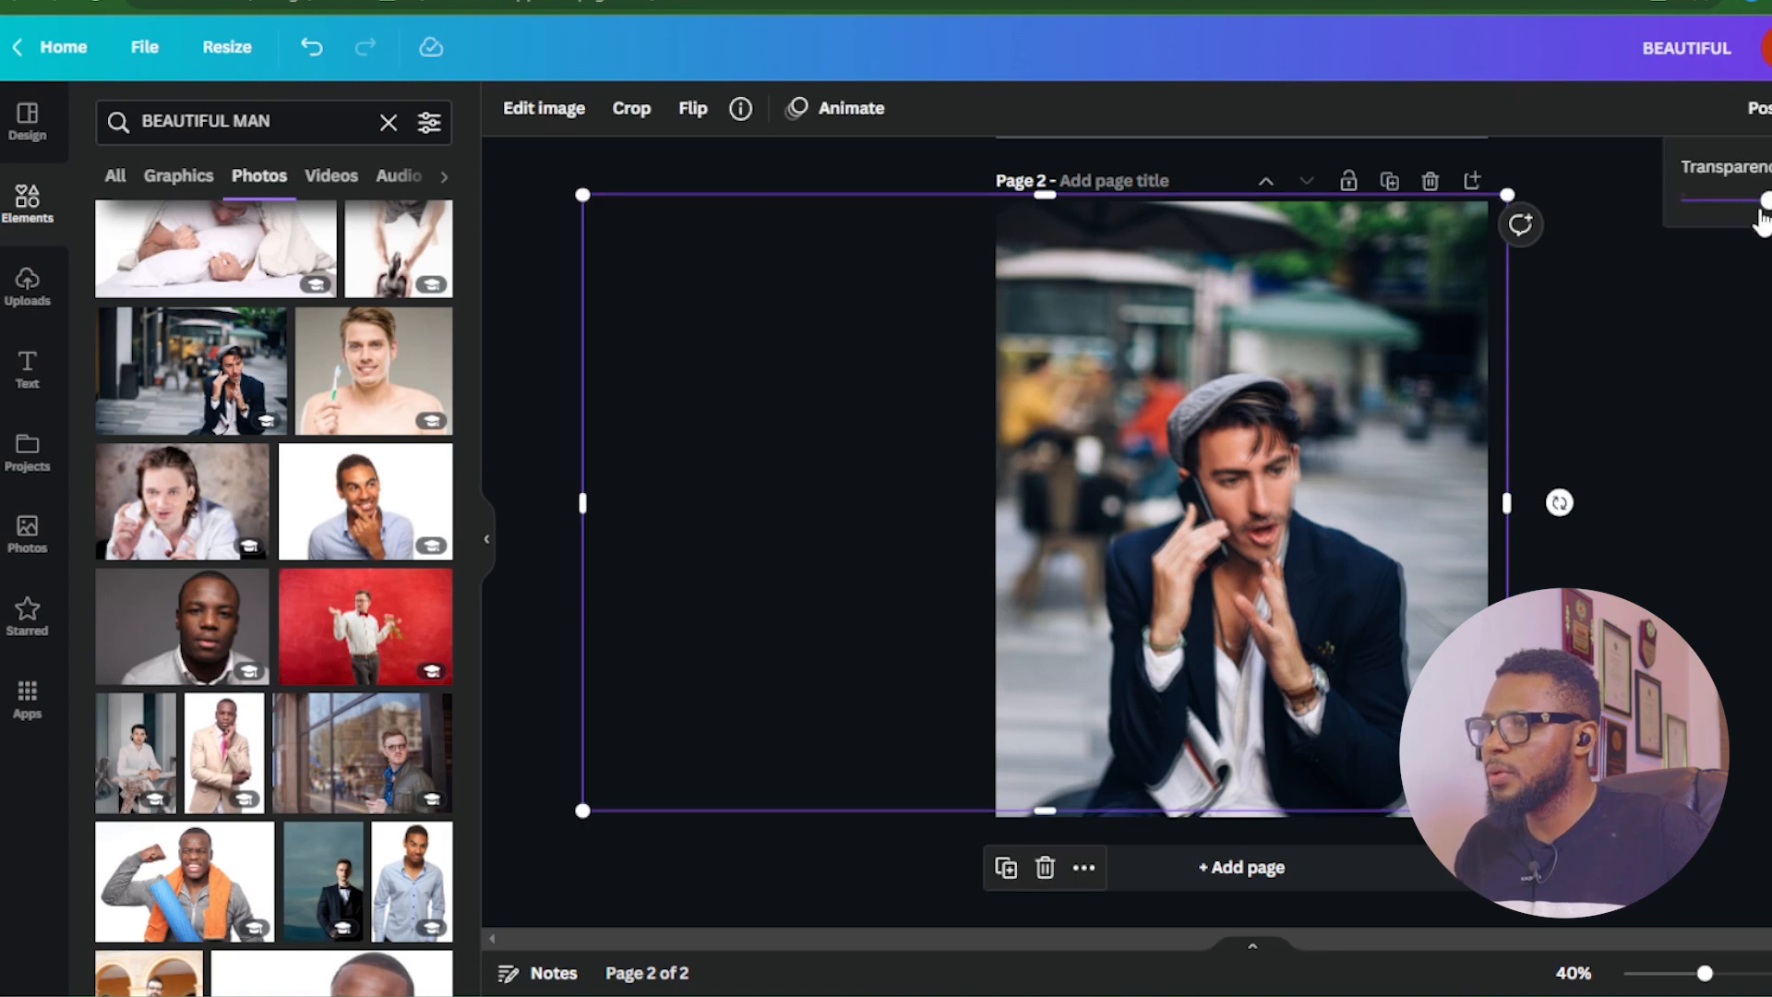
{"action": "left_click_drag", "start_coordinate": [1767, 202], "coordinate": [1771, 201]}
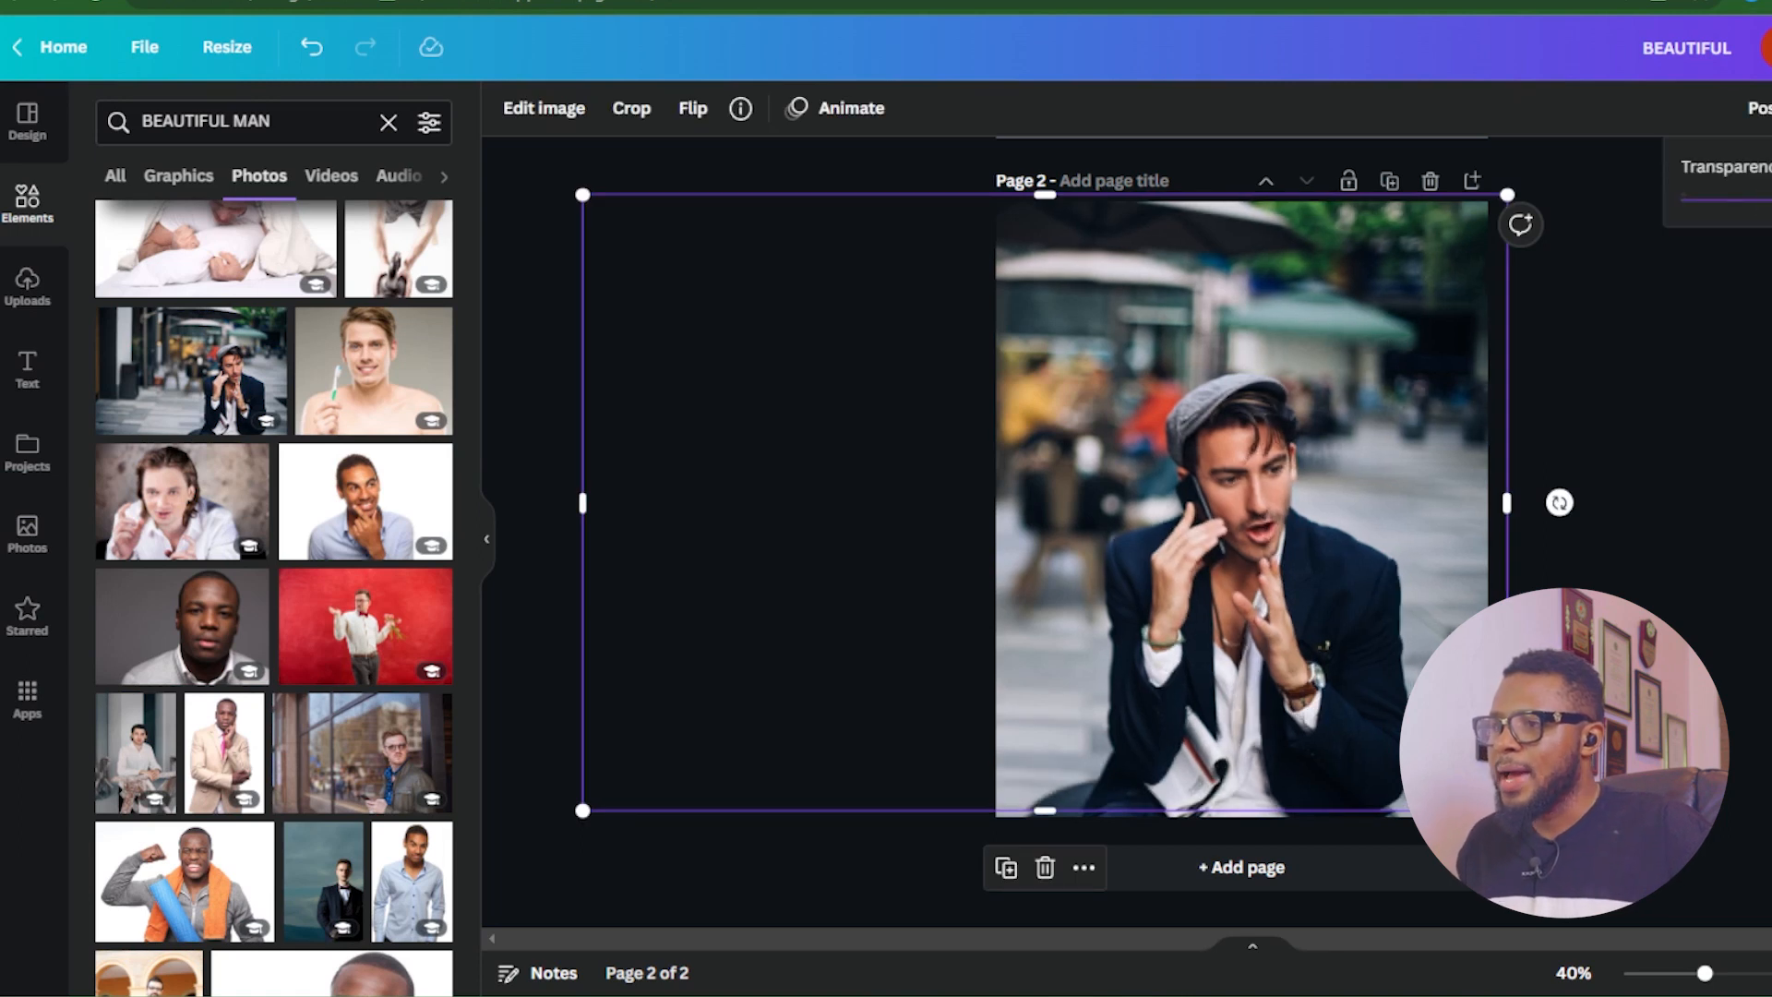
Remove the background from the upper copy of the street photo with the background remover
{"action": "left_click", "coordinate": [1428, 514]}
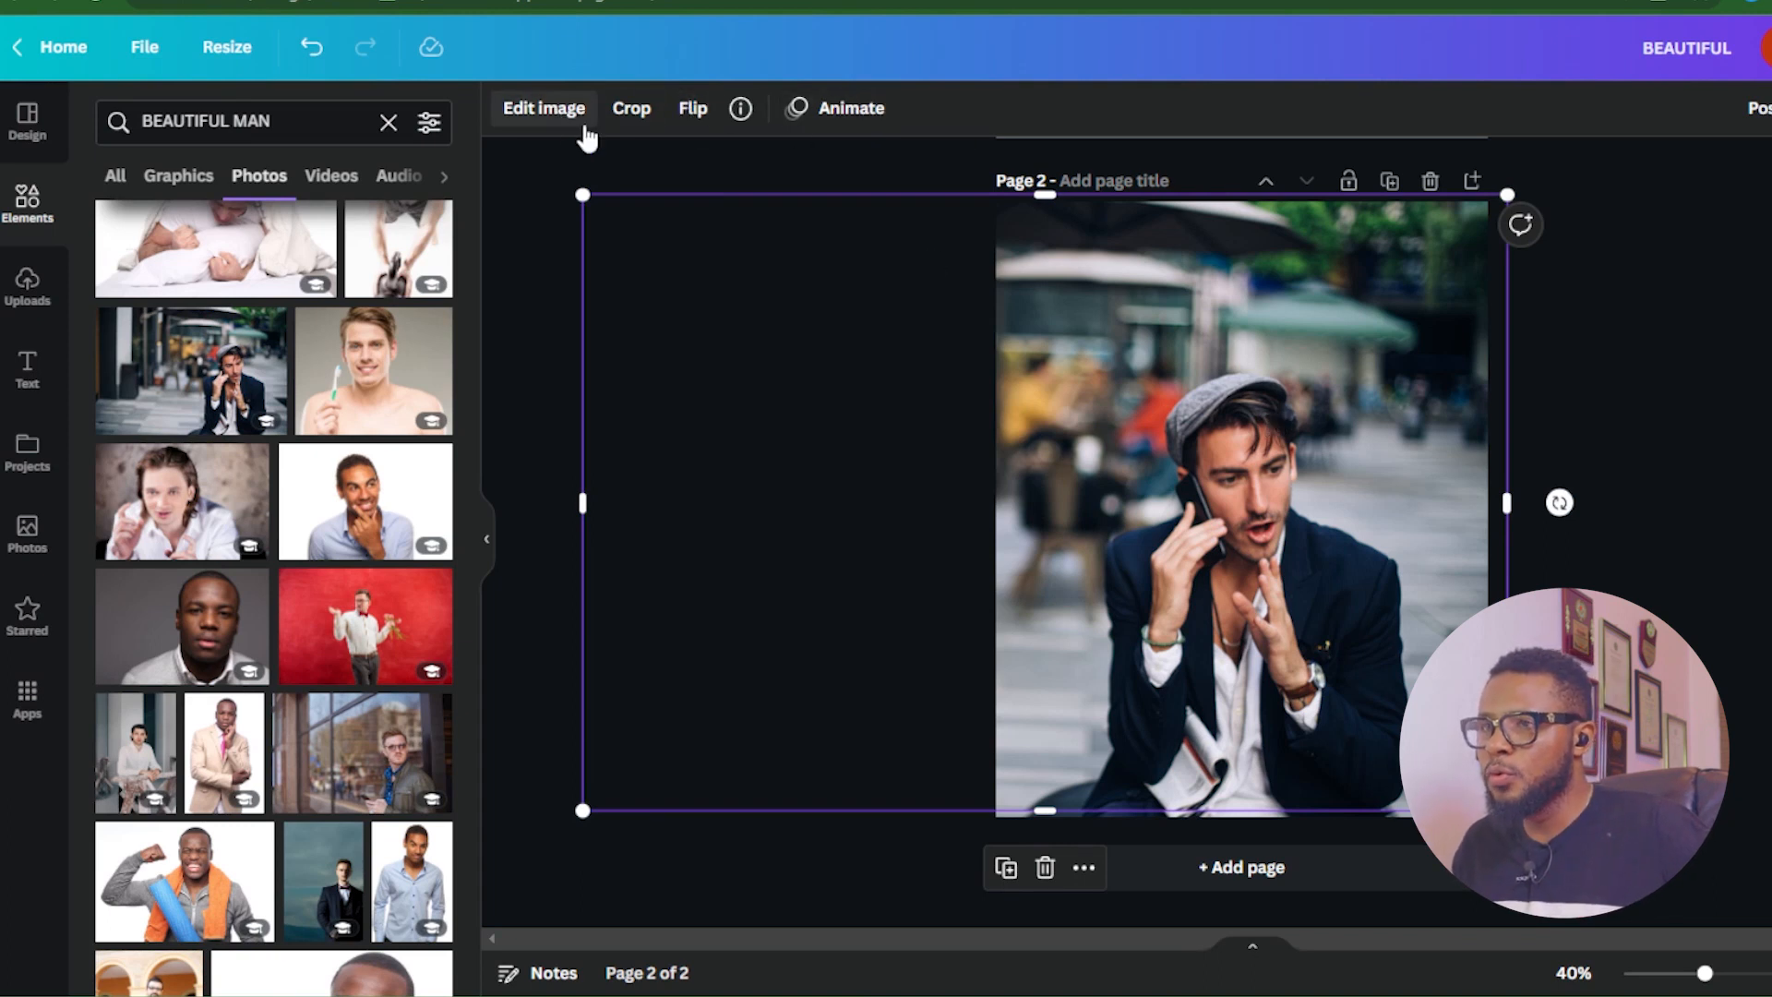
{"action": "left_click", "coordinate": [554, 117]}
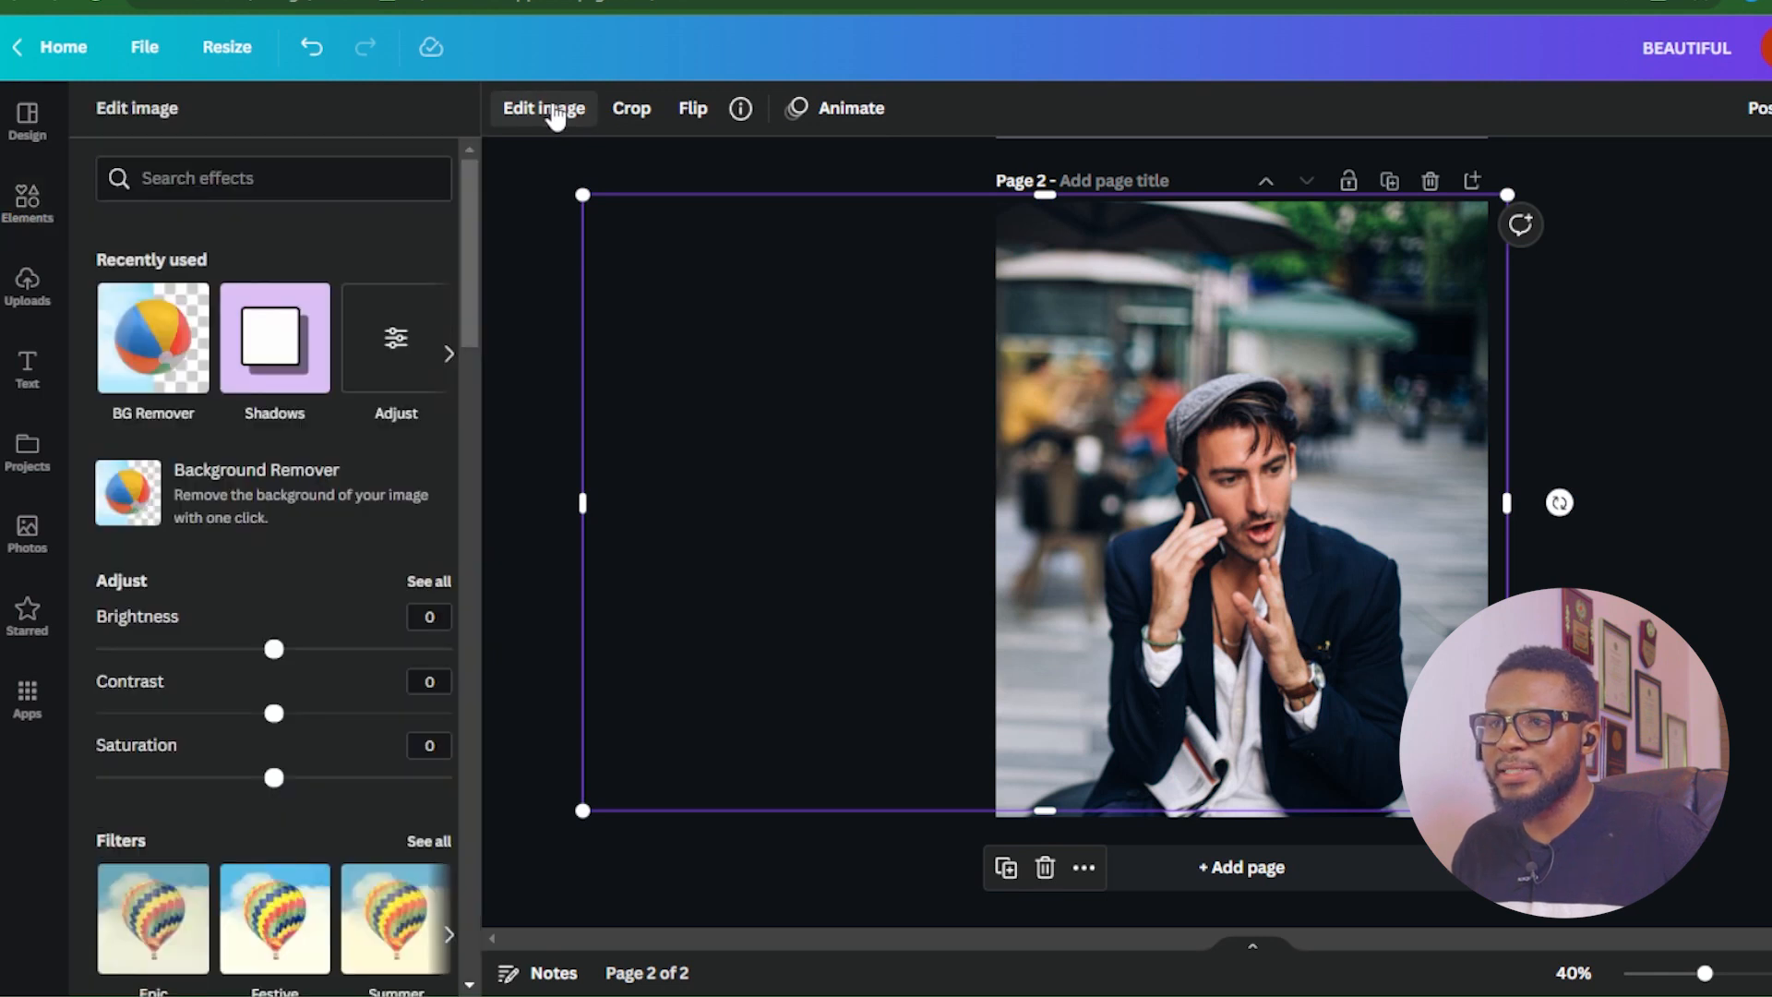
{"action": "left_click", "coordinate": [157, 346]}
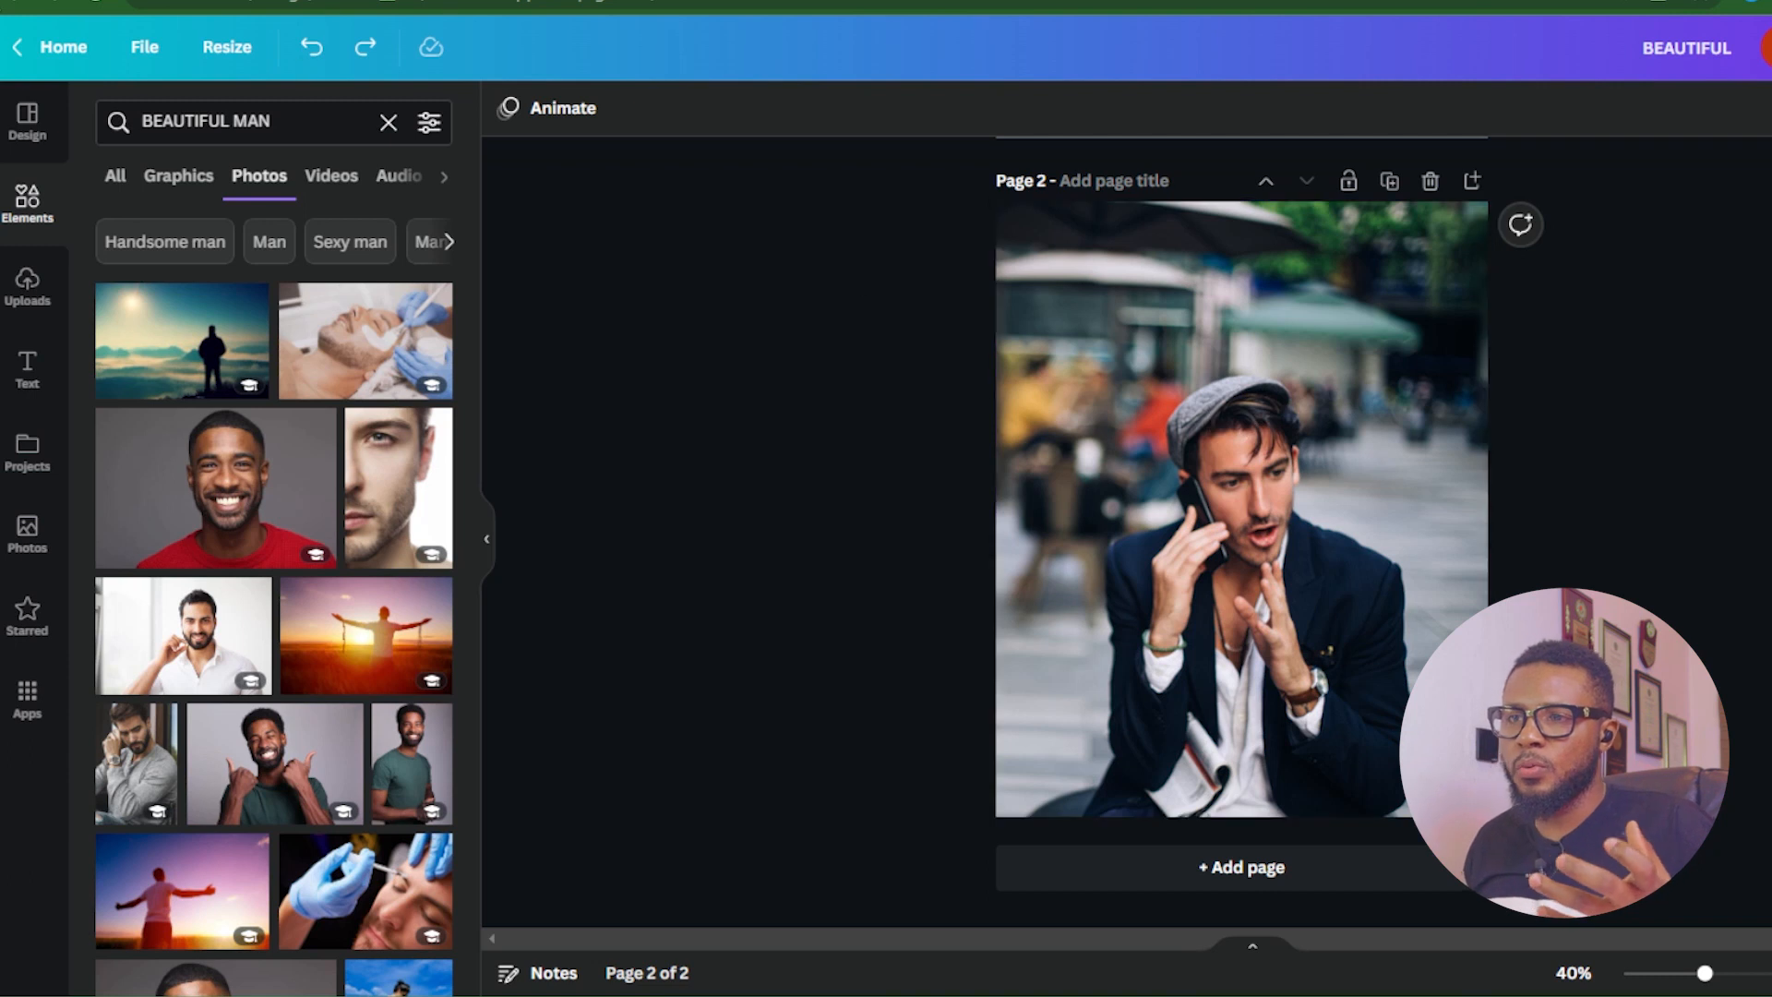
Add a text box reading BEAUTIFUL on page 2 and place it across the man's chin and hands
{"action": "left_click", "coordinate": [32, 374]}
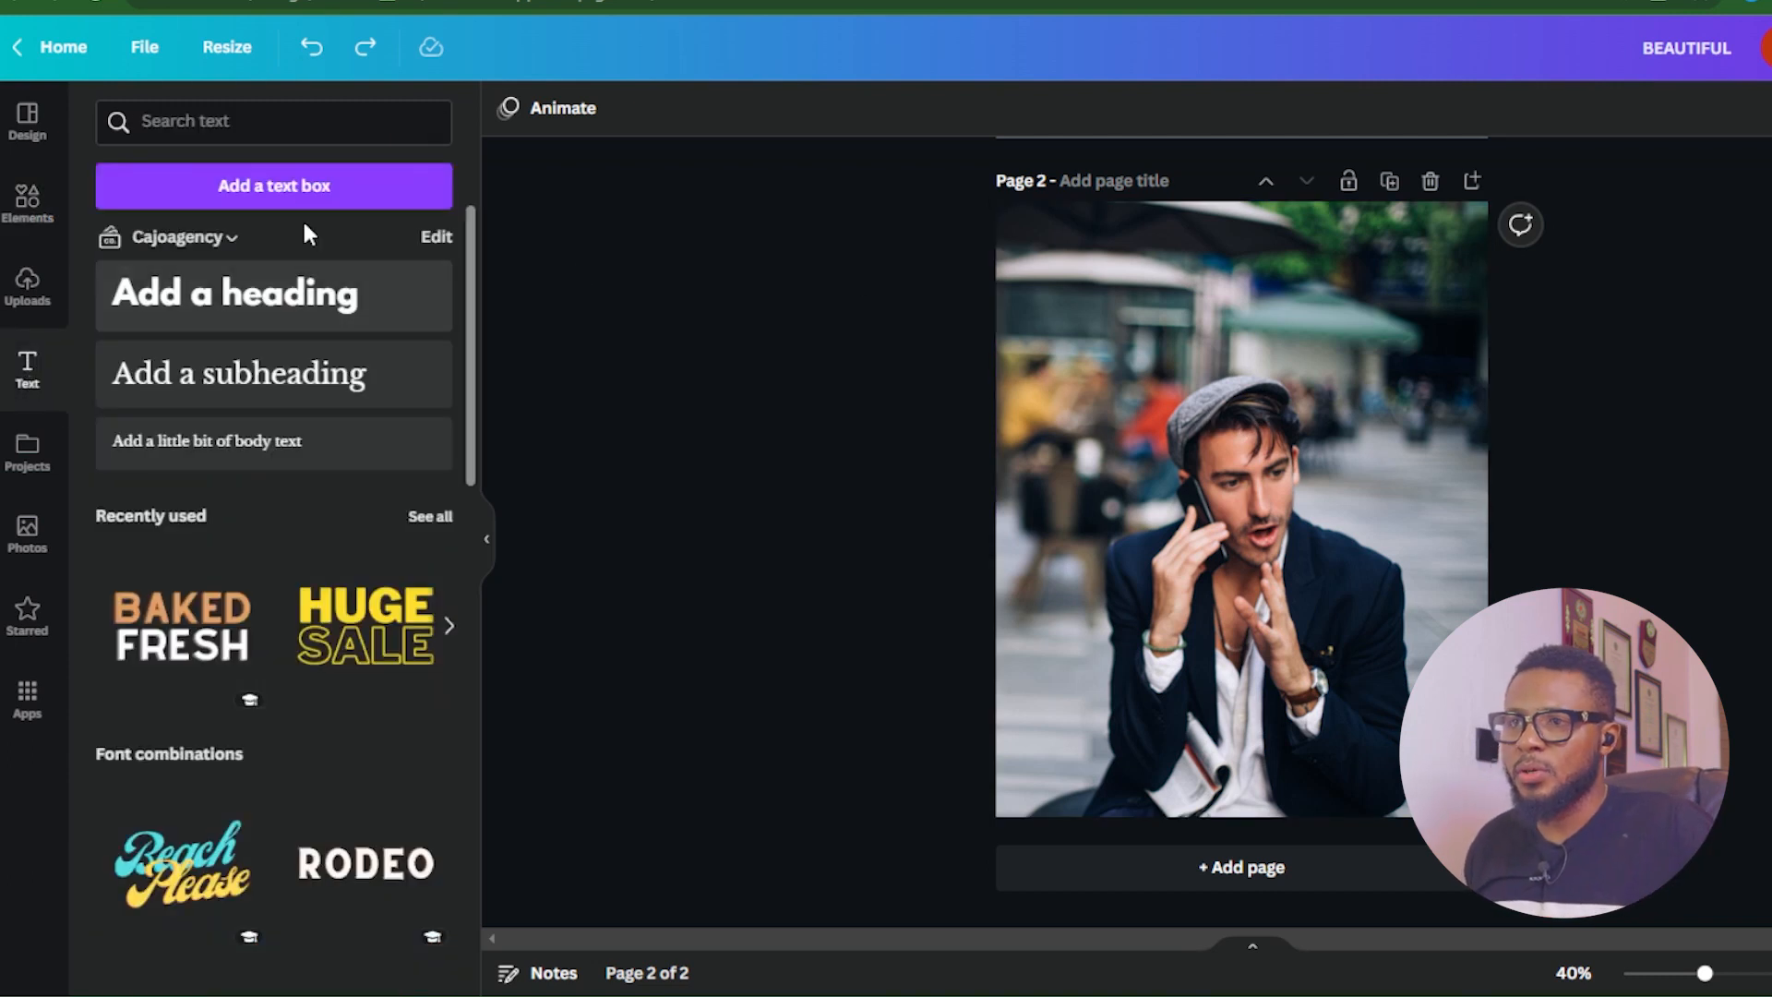
{"action": "left_click", "coordinate": [289, 184]}
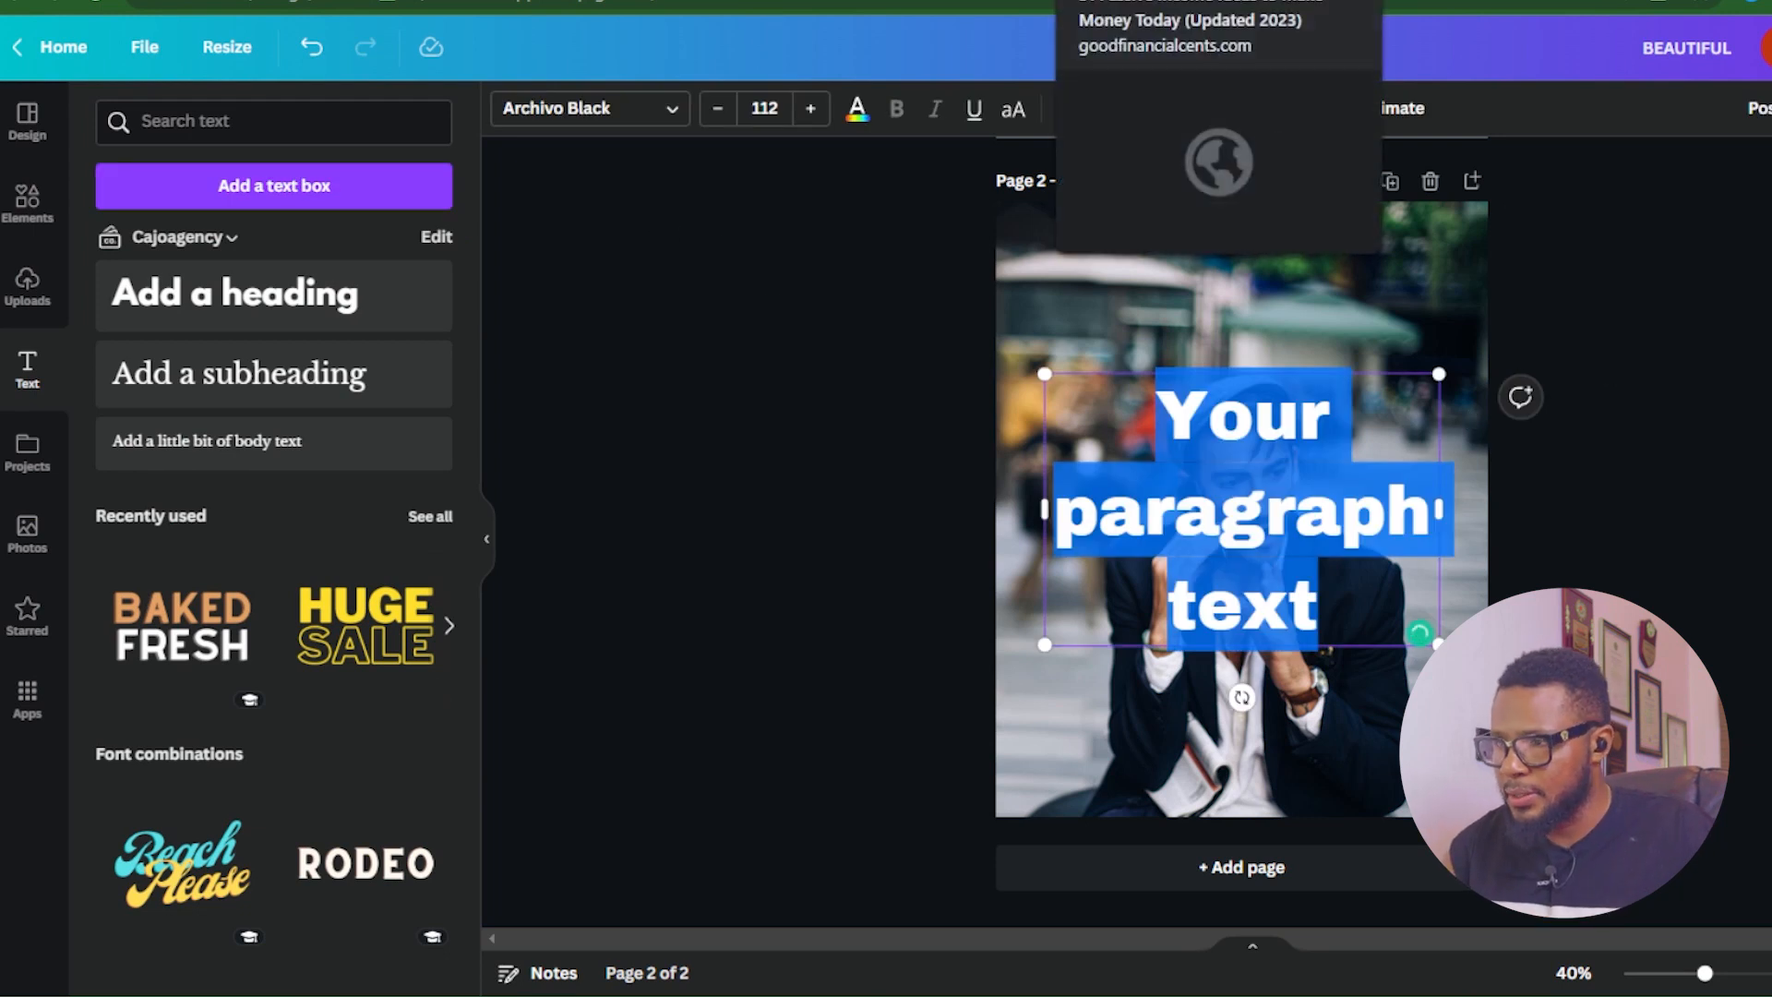
{"action": "type", "text": "BEAUTIFUL"}
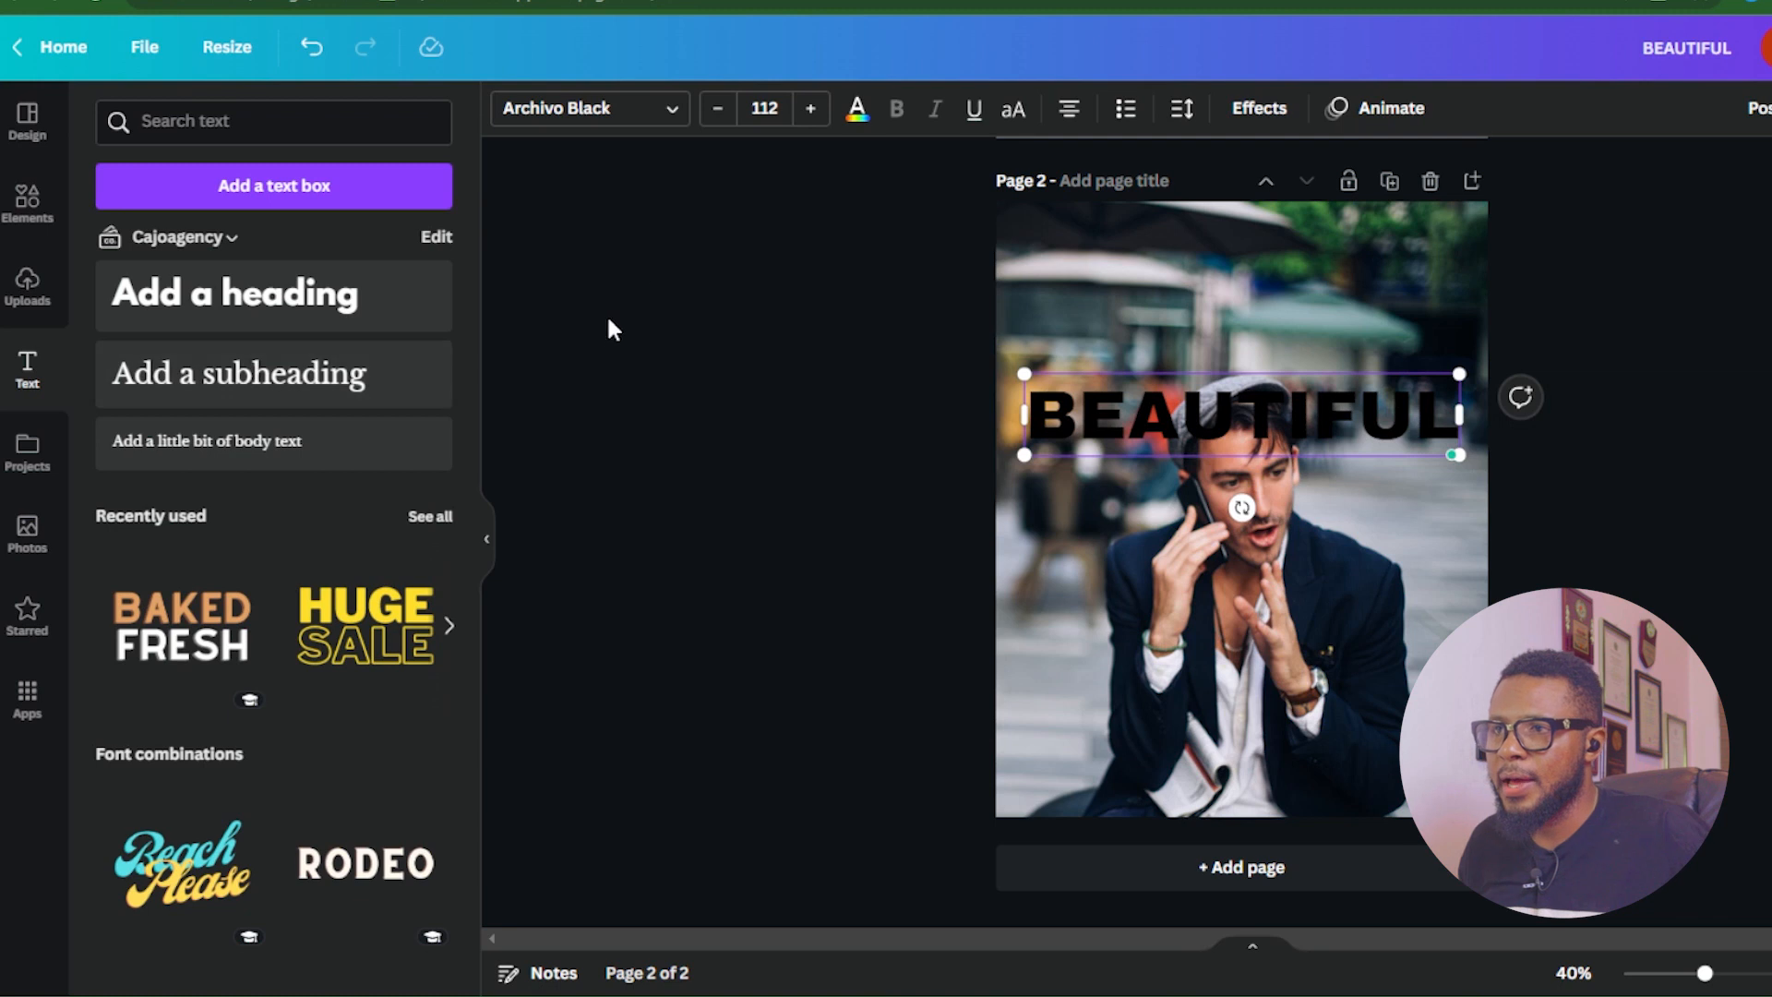
{"action": "left_click_drag", "start_coordinate": [1301, 367], "coordinate": [1305, 490]}
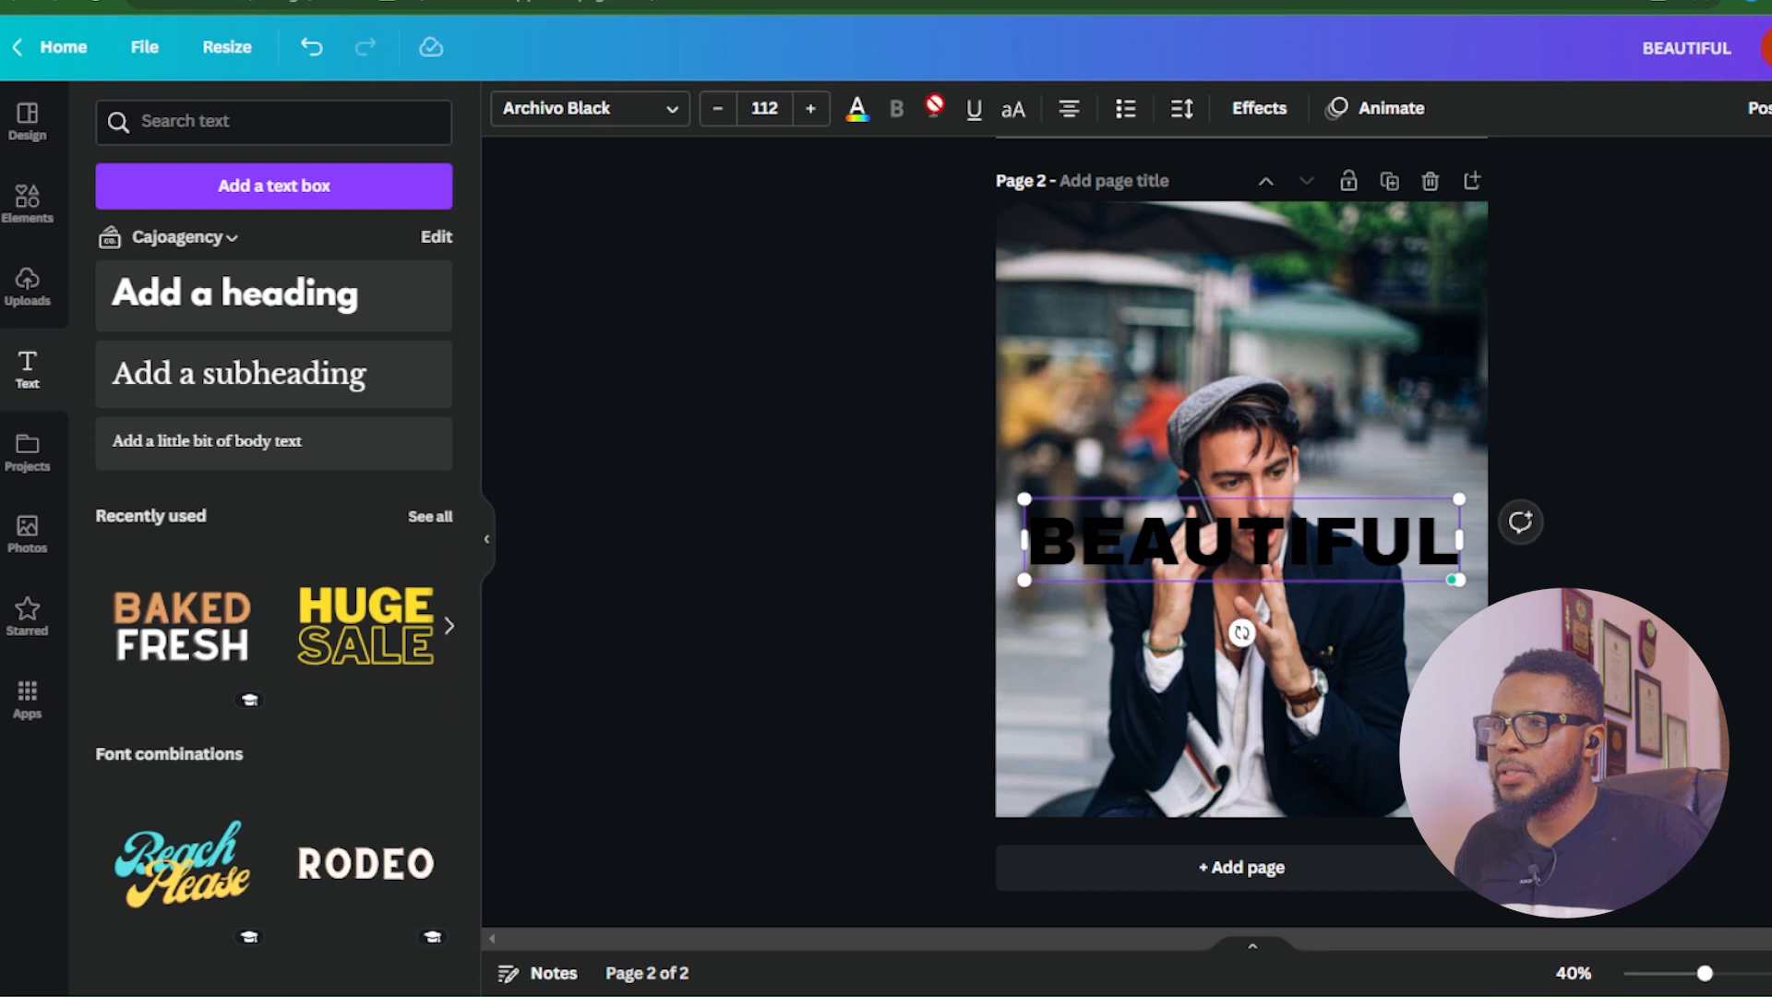
Colour the BEAUTIFUL text white and lower it to the man's chest
{"action": "left_click", "coordinate": [857, 108]}
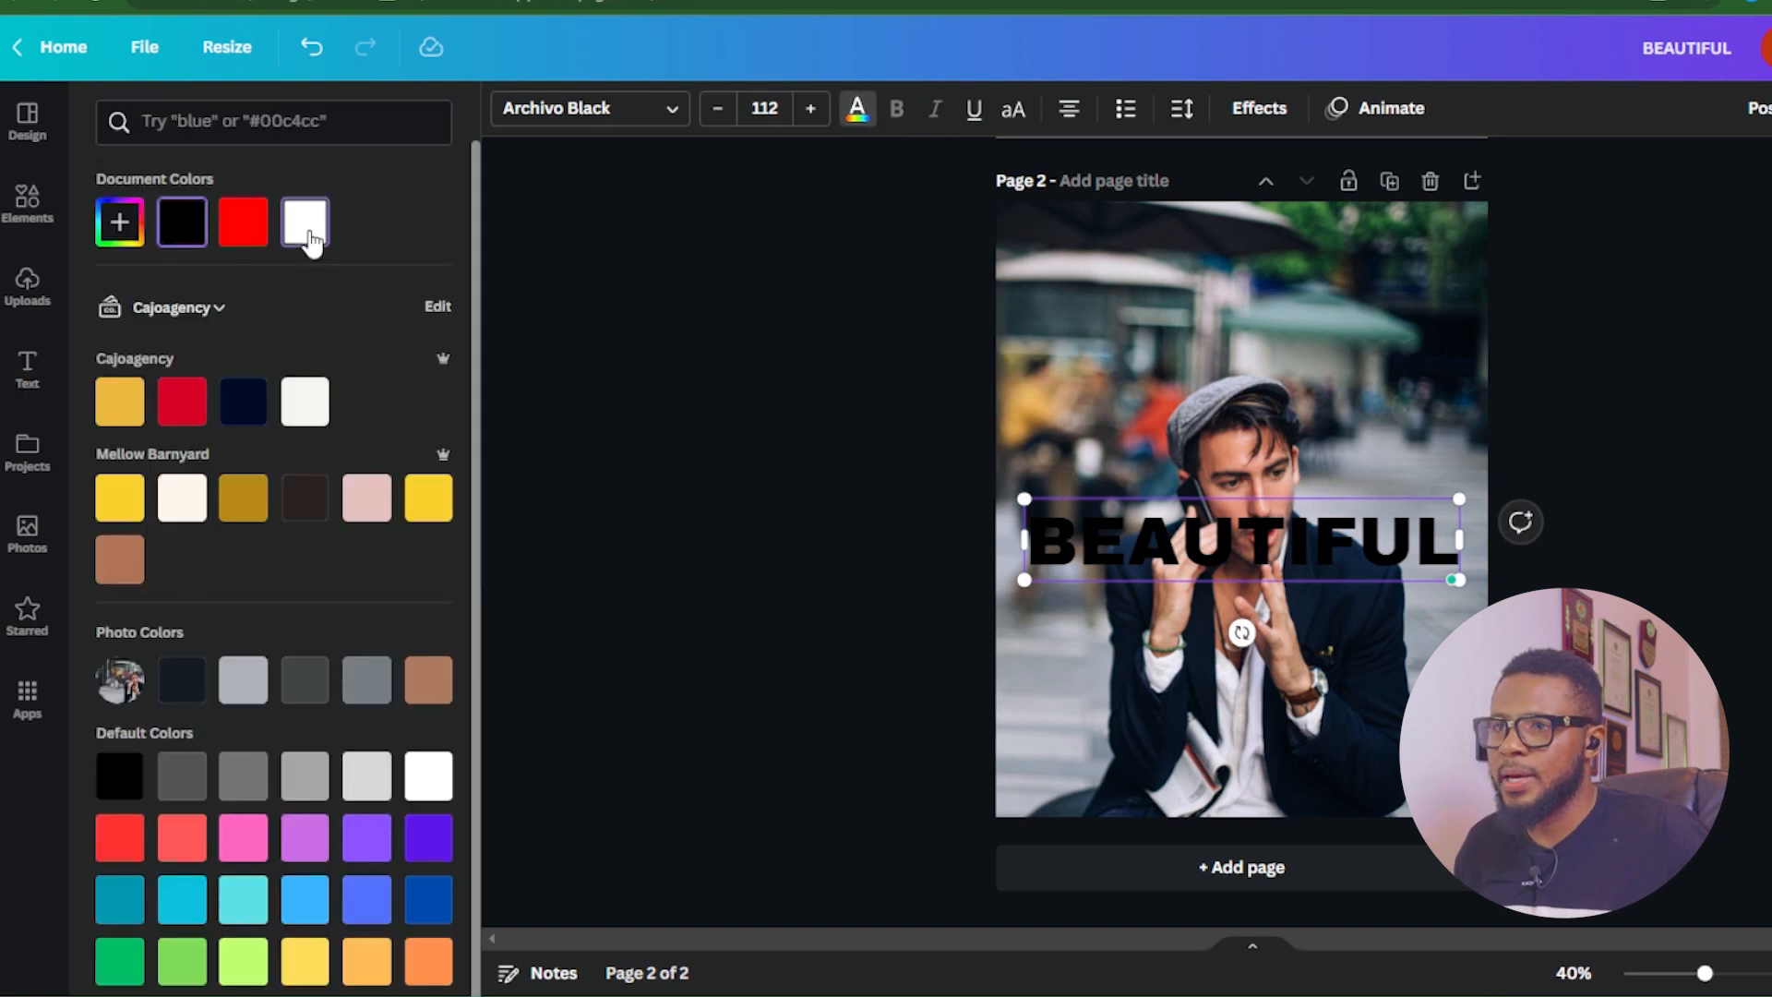
{"action": "left_click", "coordinate": [305, 218]}
{"action": "key", "text": "Escape"}
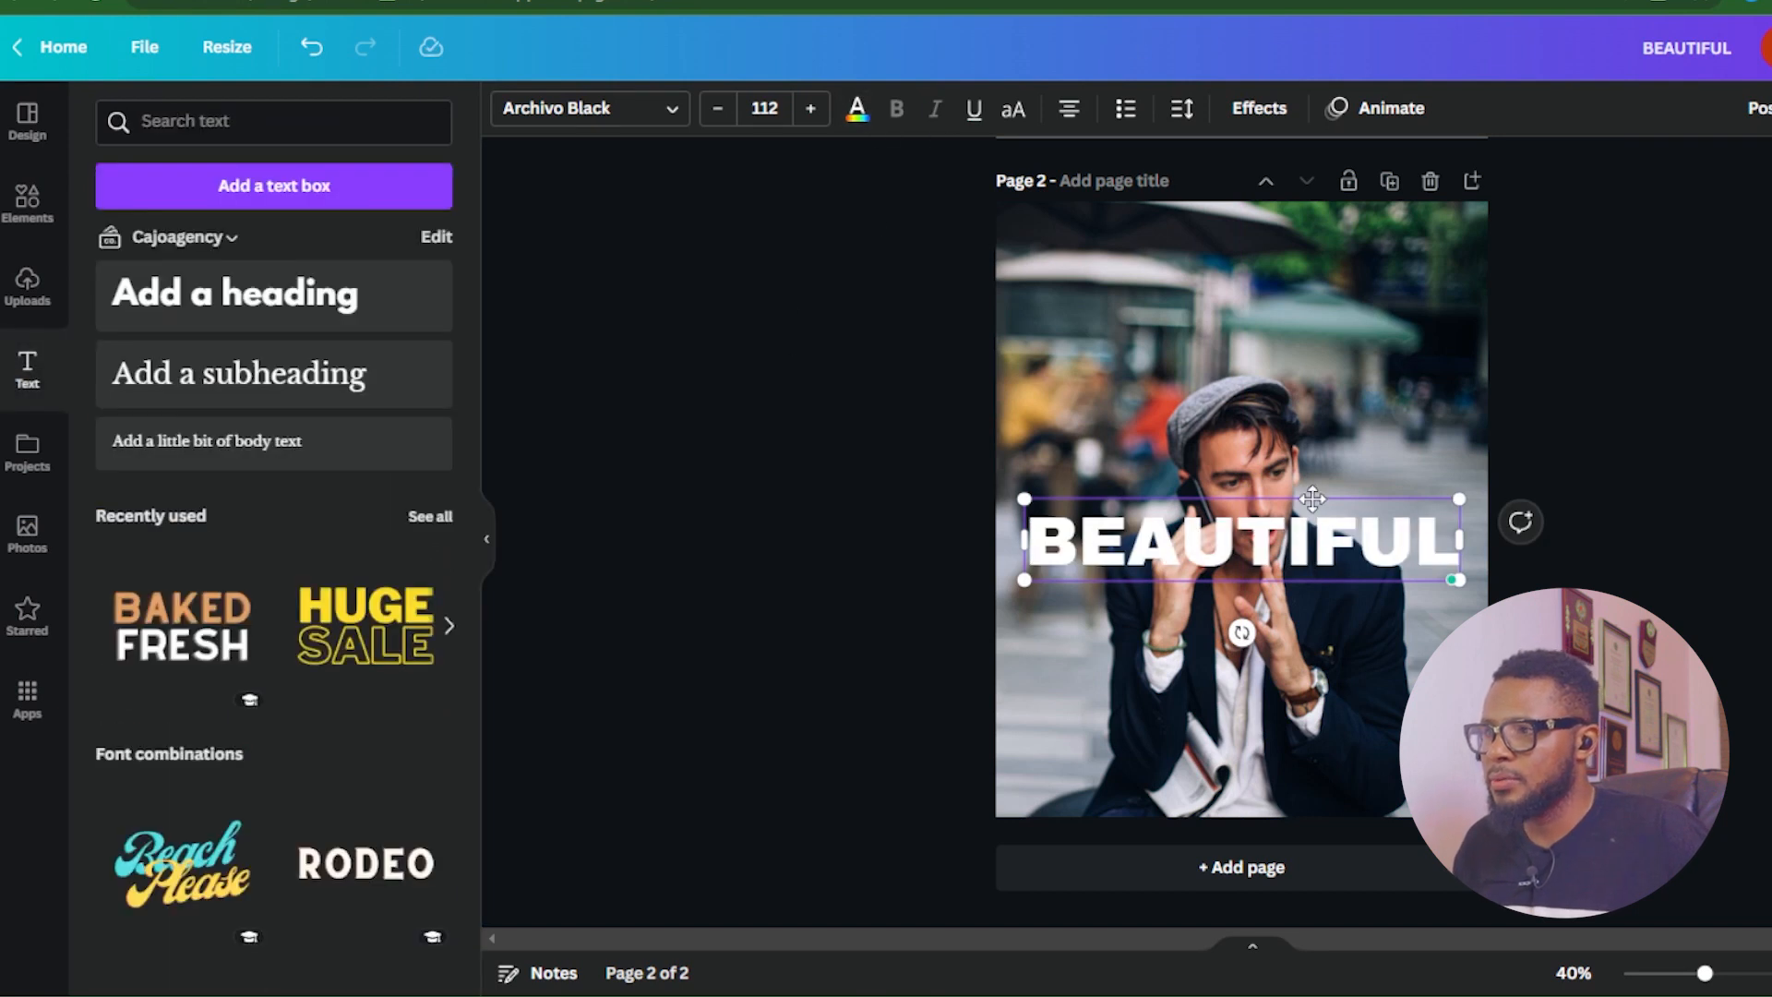
{"action": "left_click_drag", "start_coordinate": [1320, 530], "coordinate": [1313, 578]}
{"action": "left_click", "coordinate": [1560, 447]}
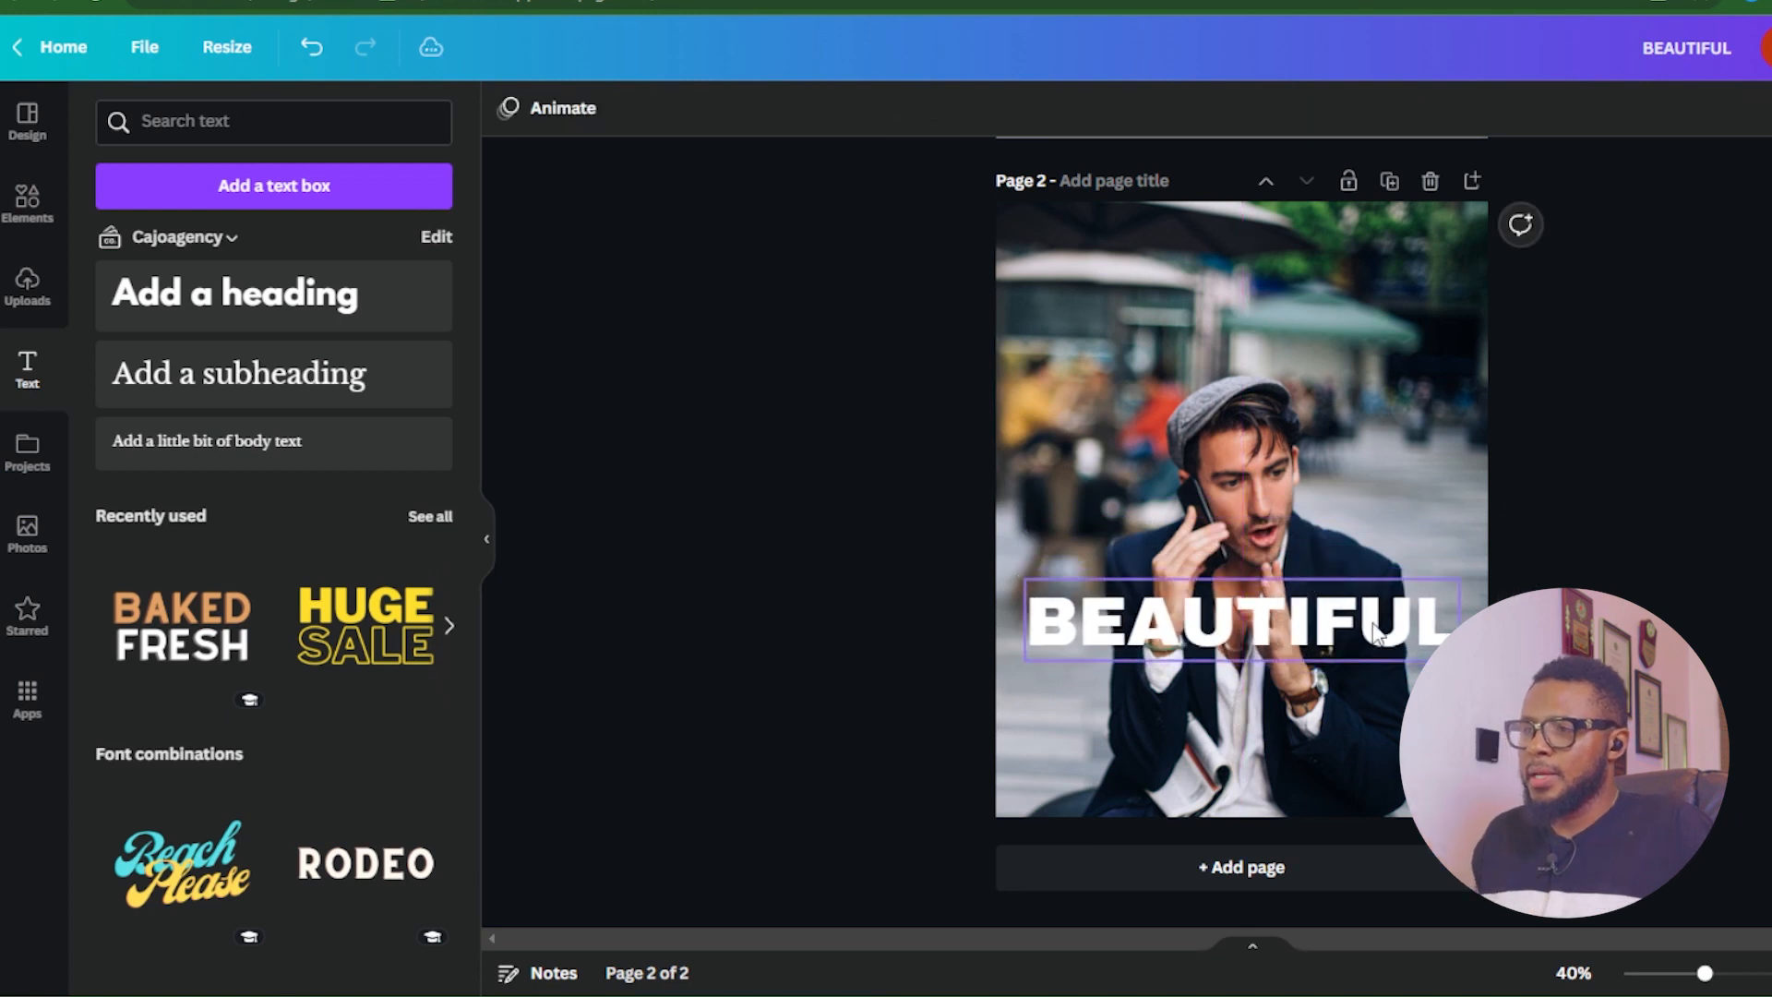
Duplicate the BEAUTIFUL text just below itself and send the upper one backward behind the man's cutout
{"action": "left_click", "coordinate": [1320, 632]}
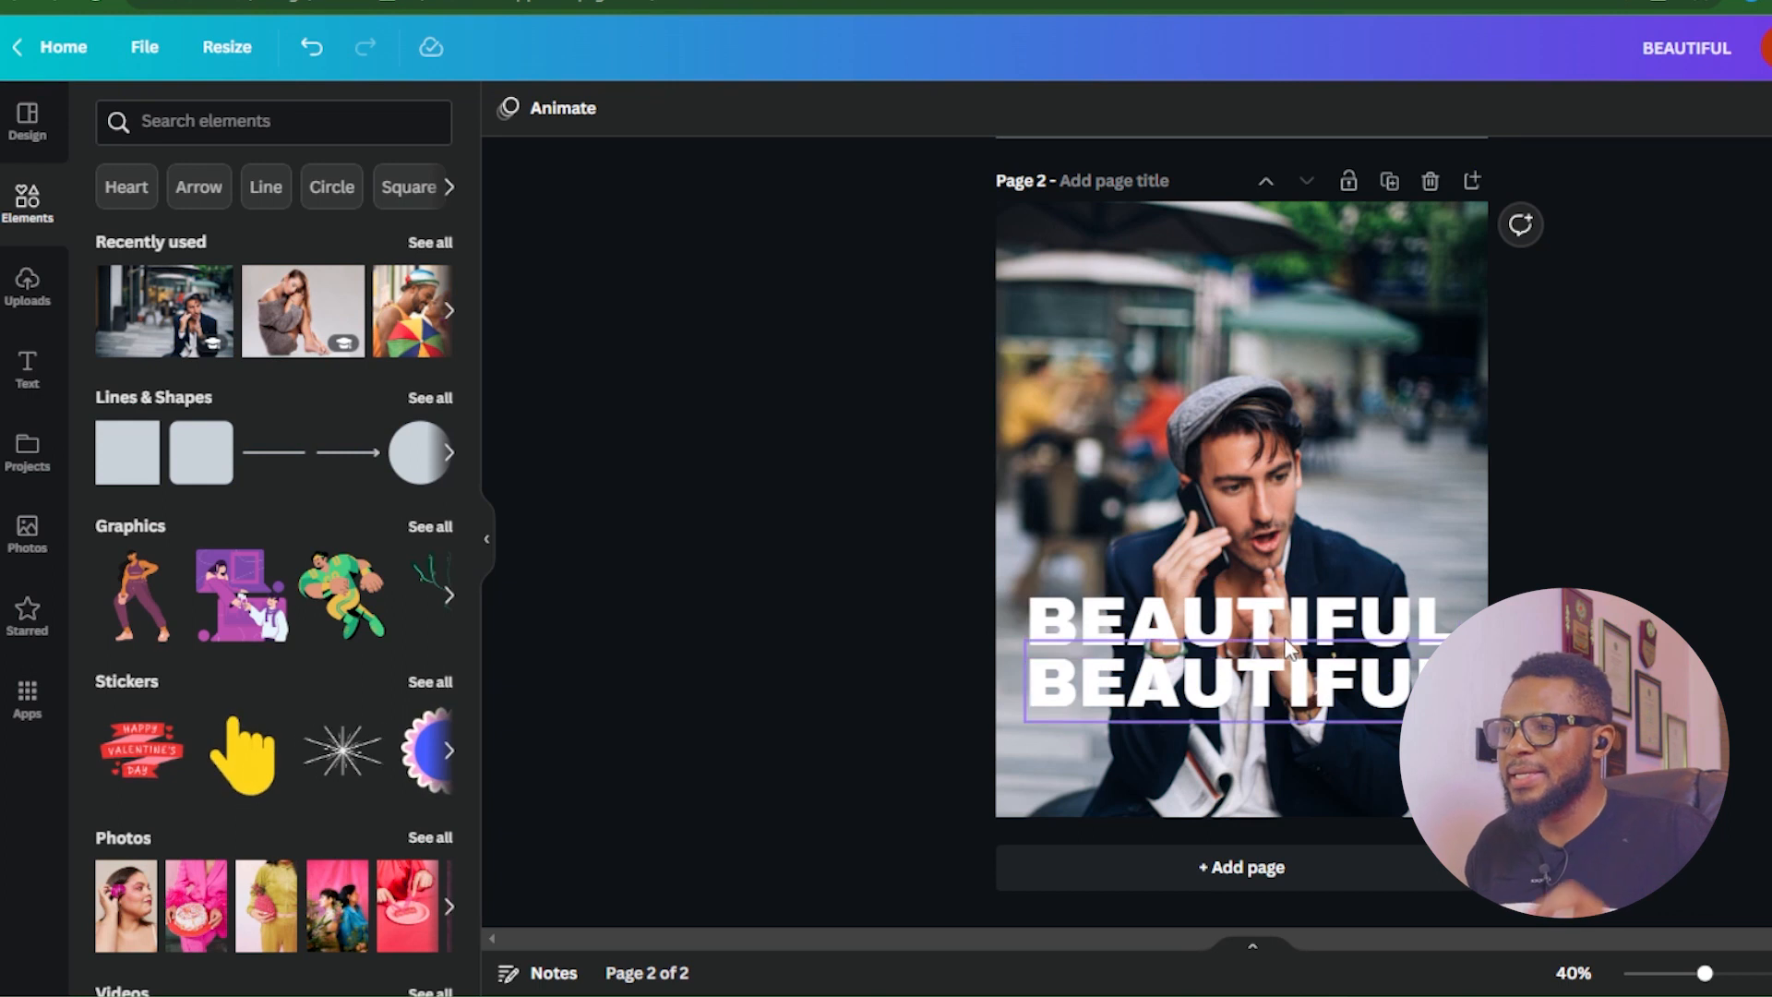
{"action": "left_click", "coordinate": [1266, 617]}
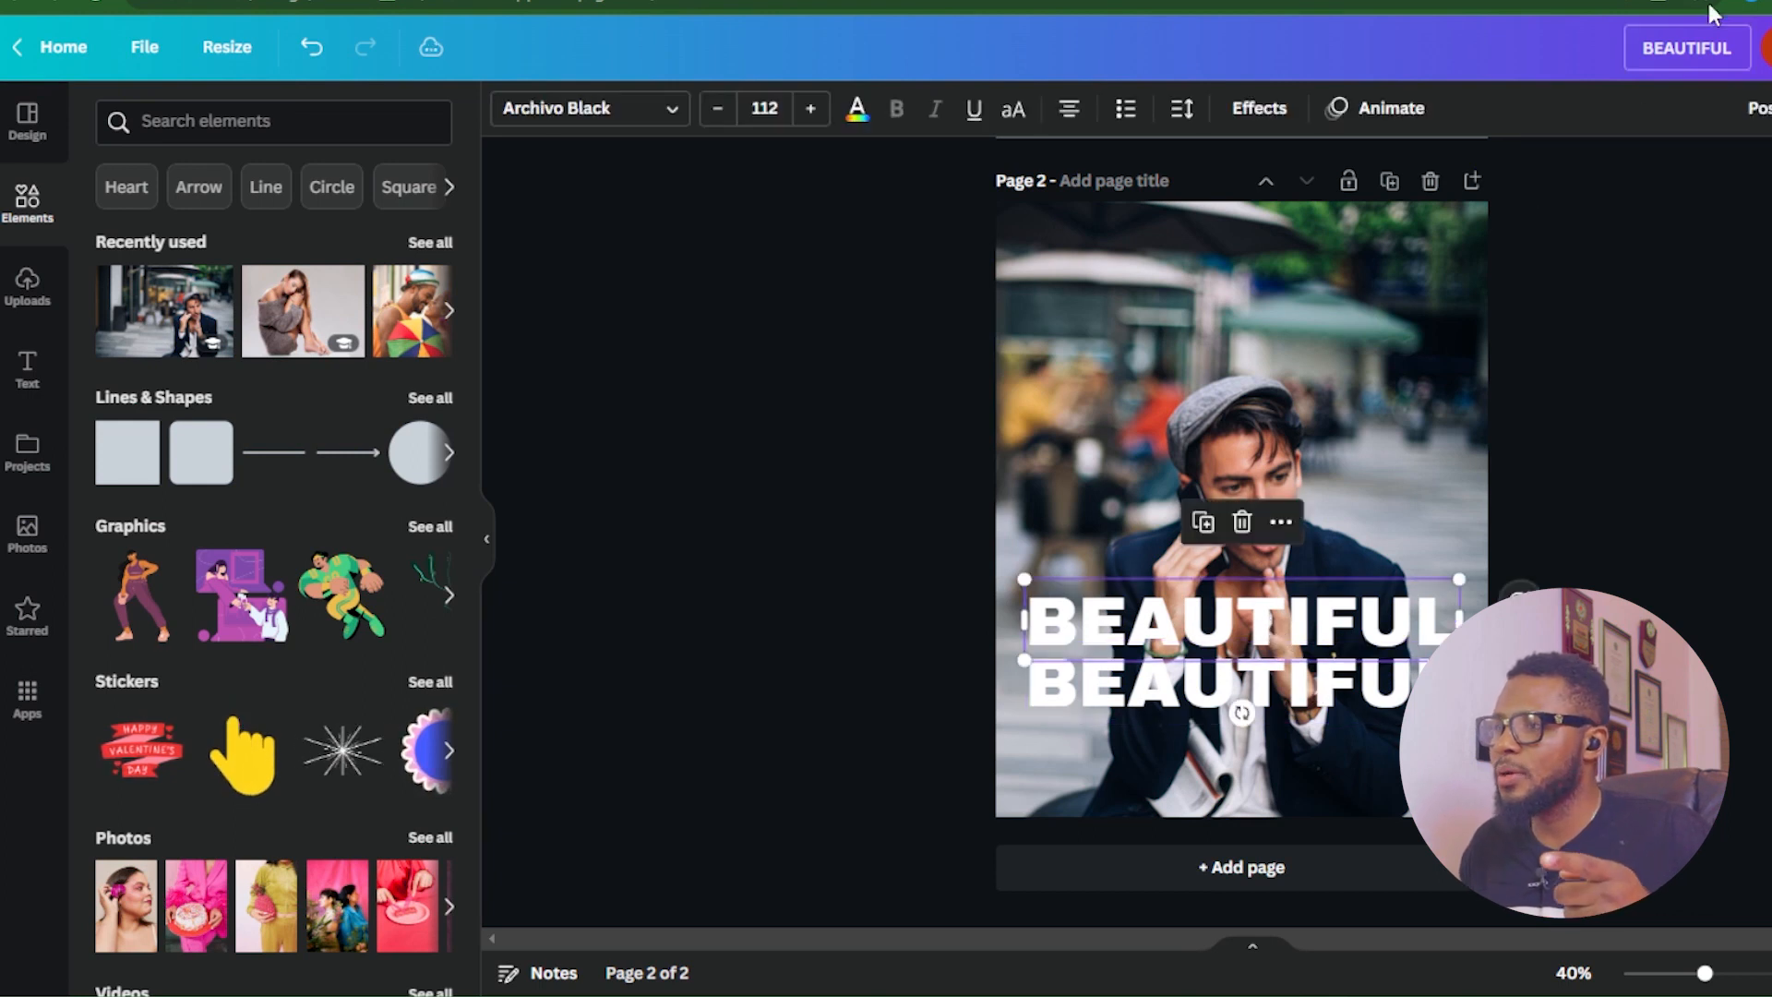
{"action": "left_click", "coordinate": [1756, 108]}
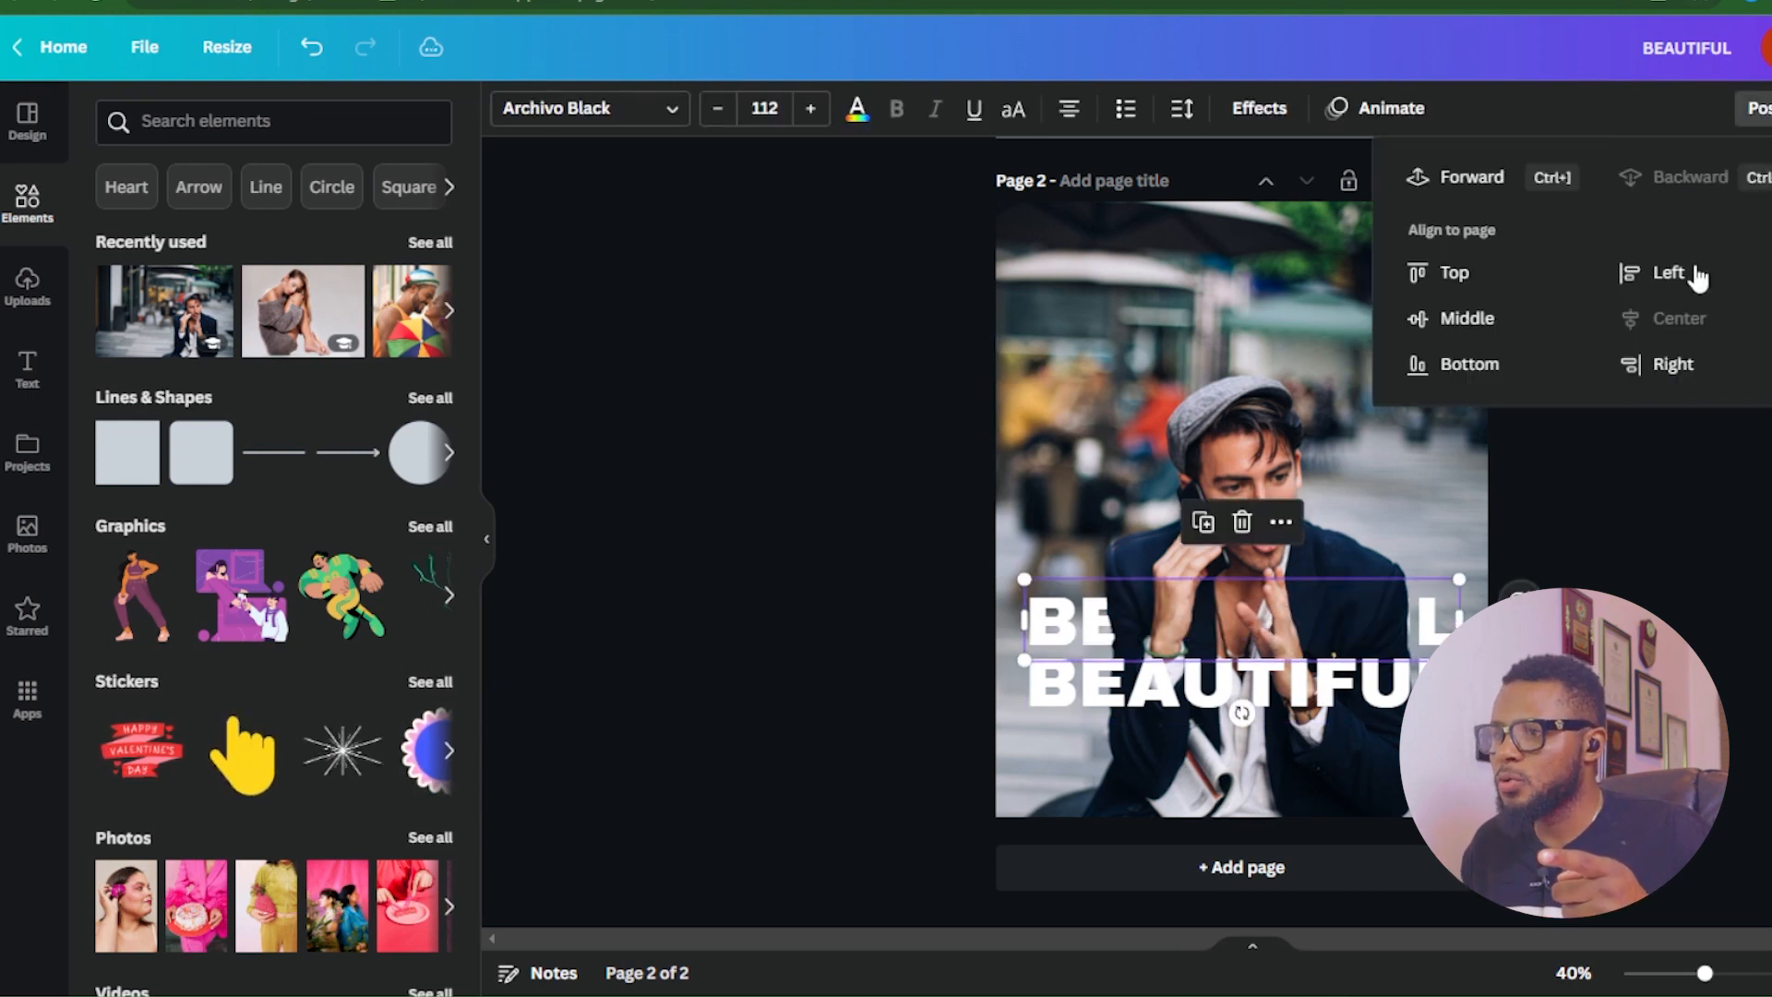
{"action": "key", "text": "Escape"}
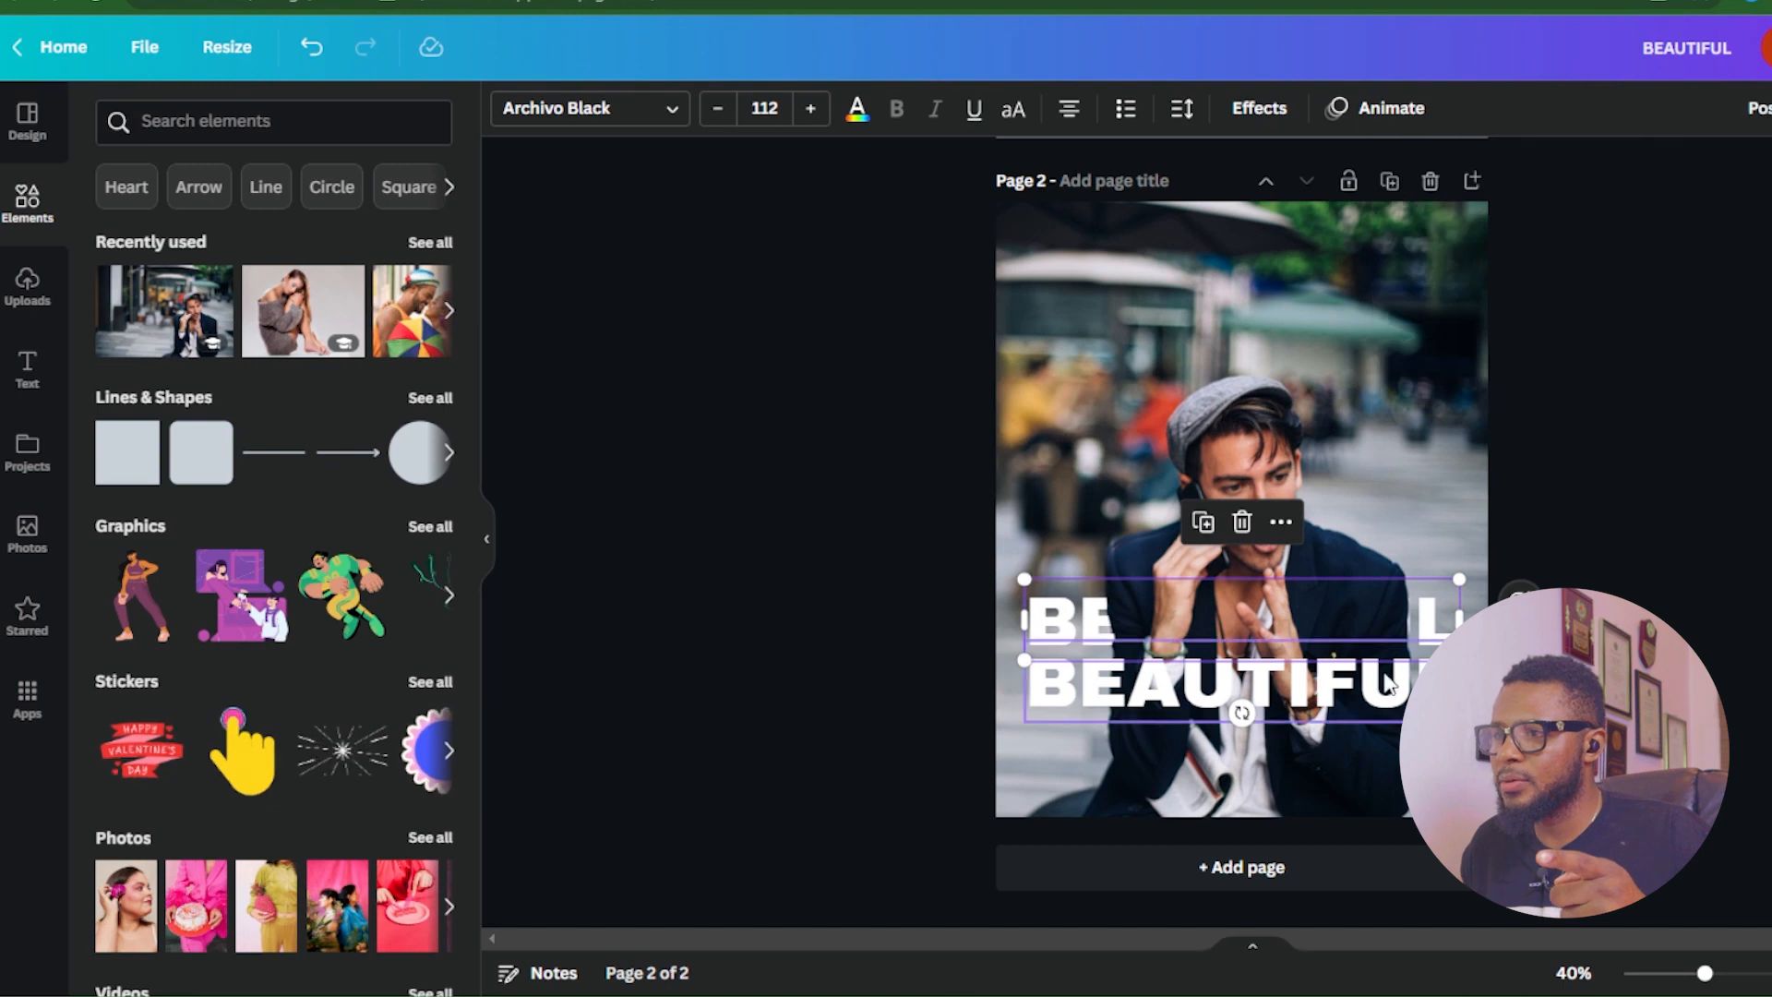
Apply the Hollow effect to the lower BEAUTIFUL text and align it exactly over the solid one
{"action": "left_click", "coordinate": [1267, 690]}
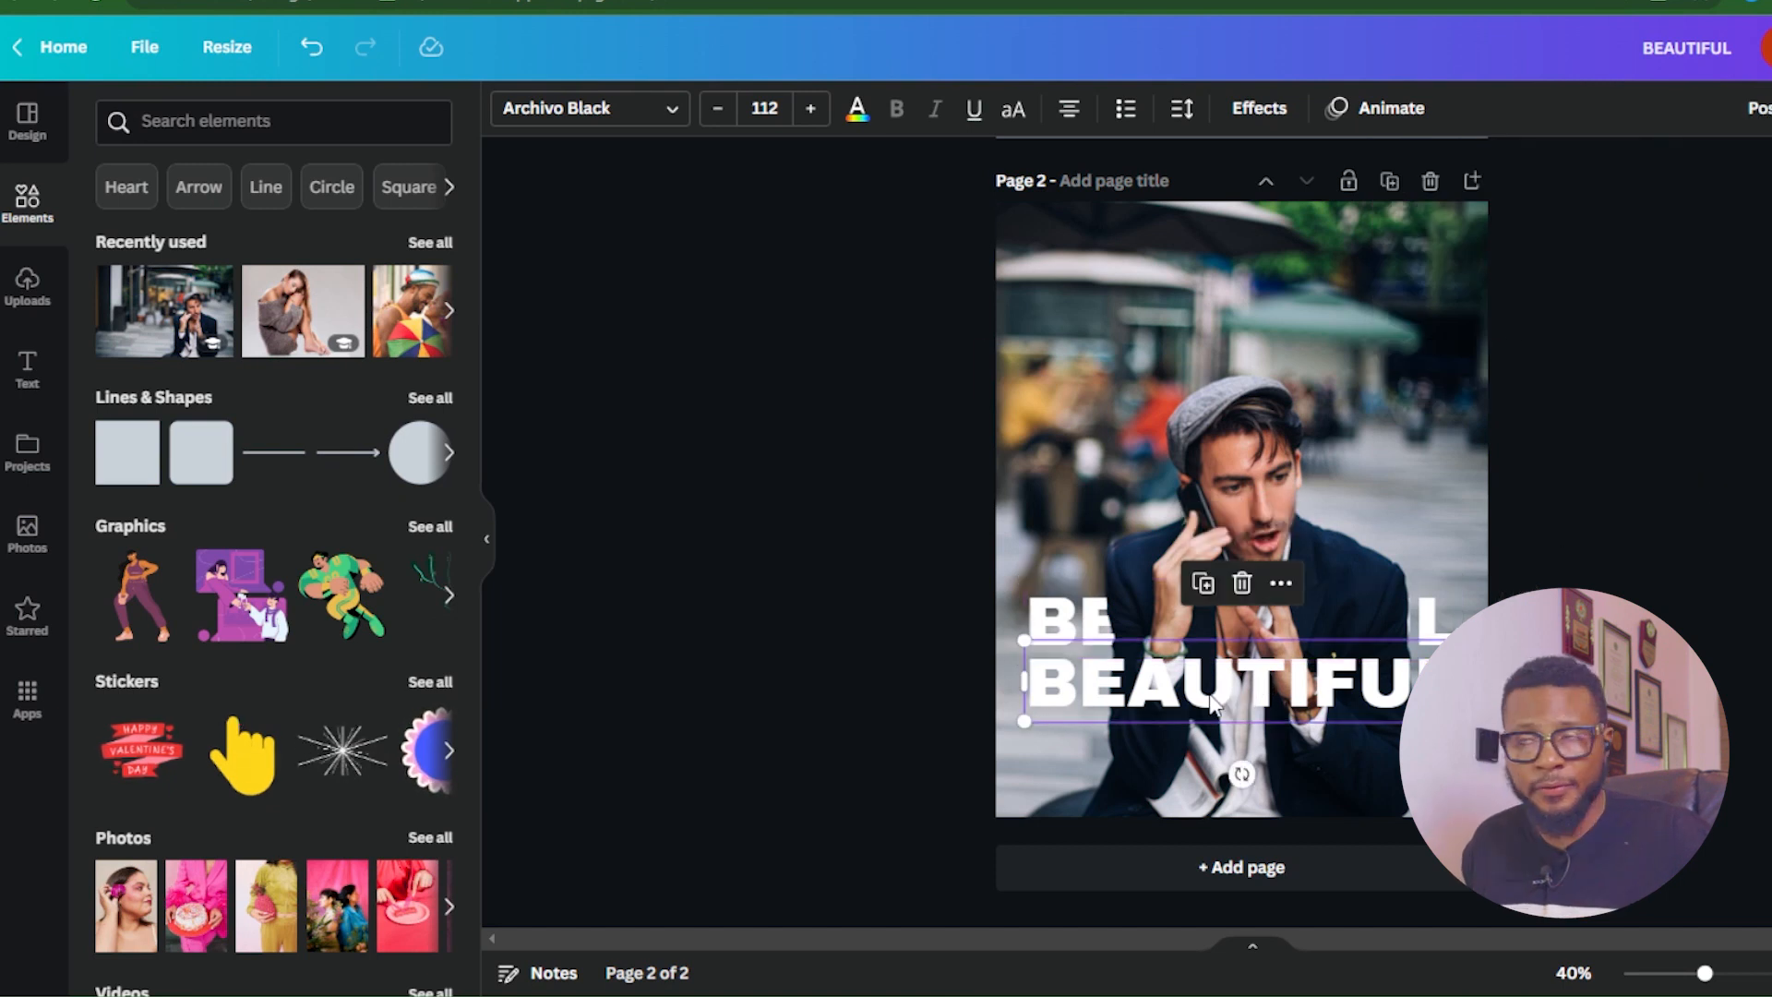
{"action": "left_click", "coordinate": [1253, 108]}
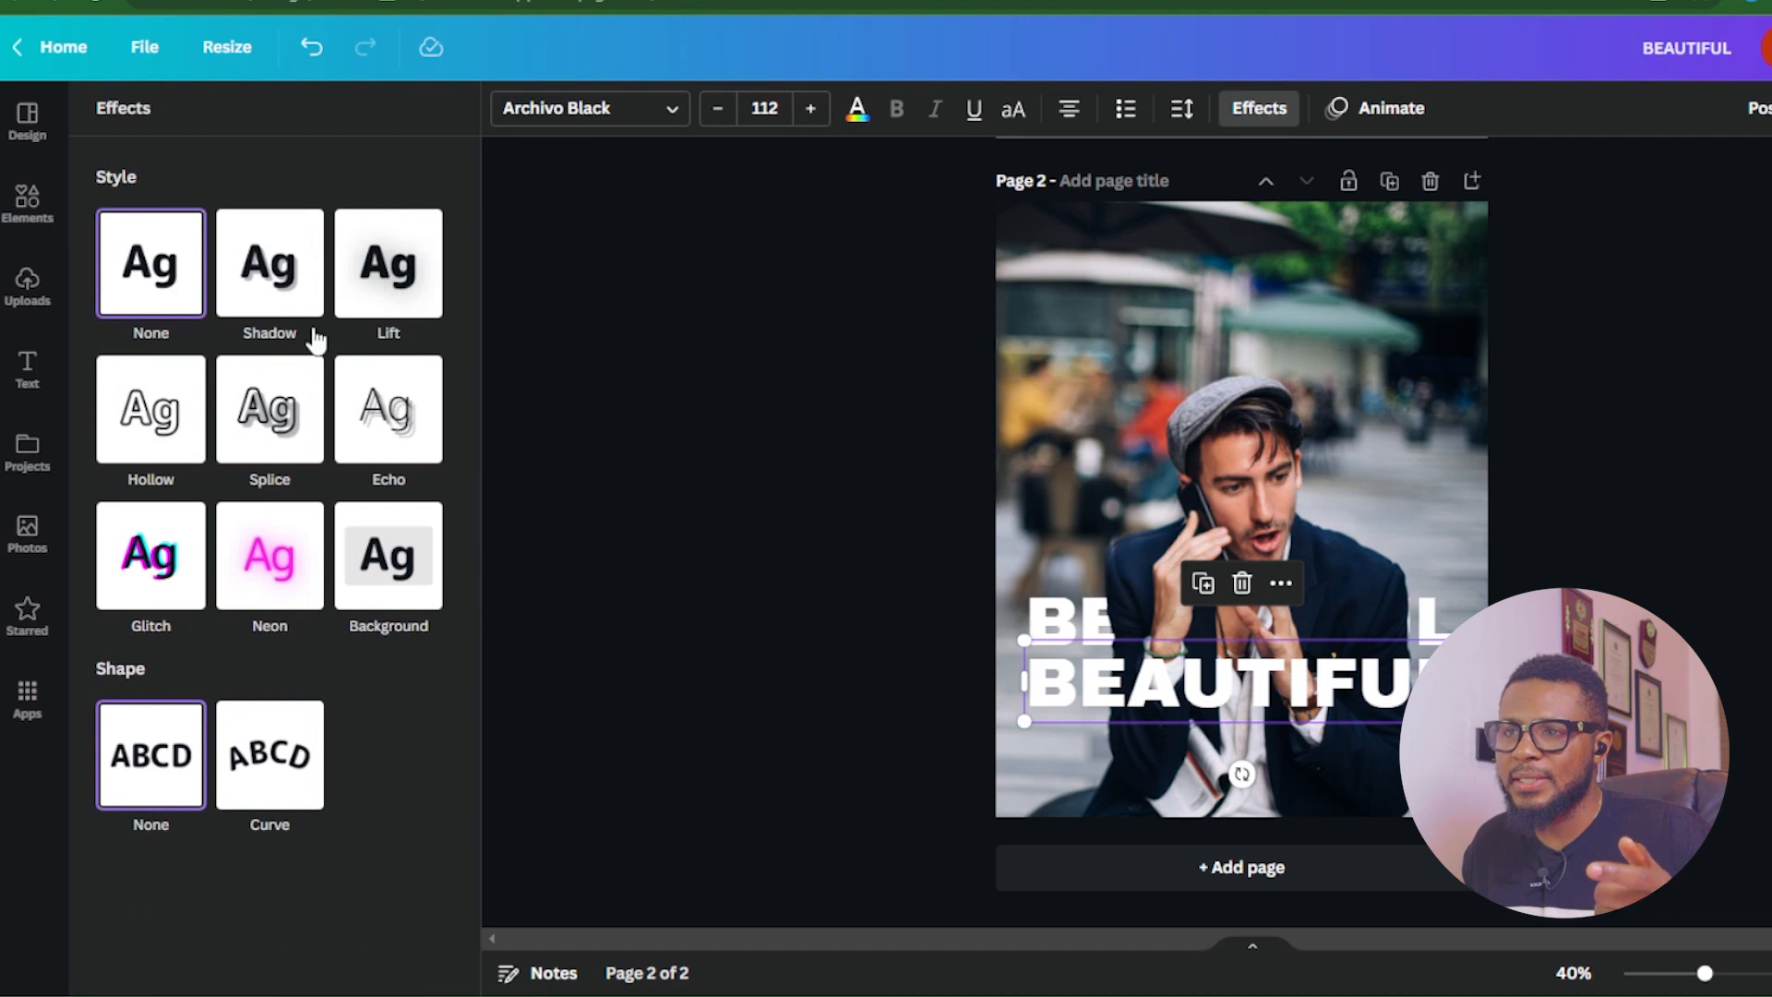
{"action": "left_click", "coordinate": [145, 434]}
{"action": "left_click_drag", "start_coordinate": [1217, 702], "coordinate": [1214, 624]}
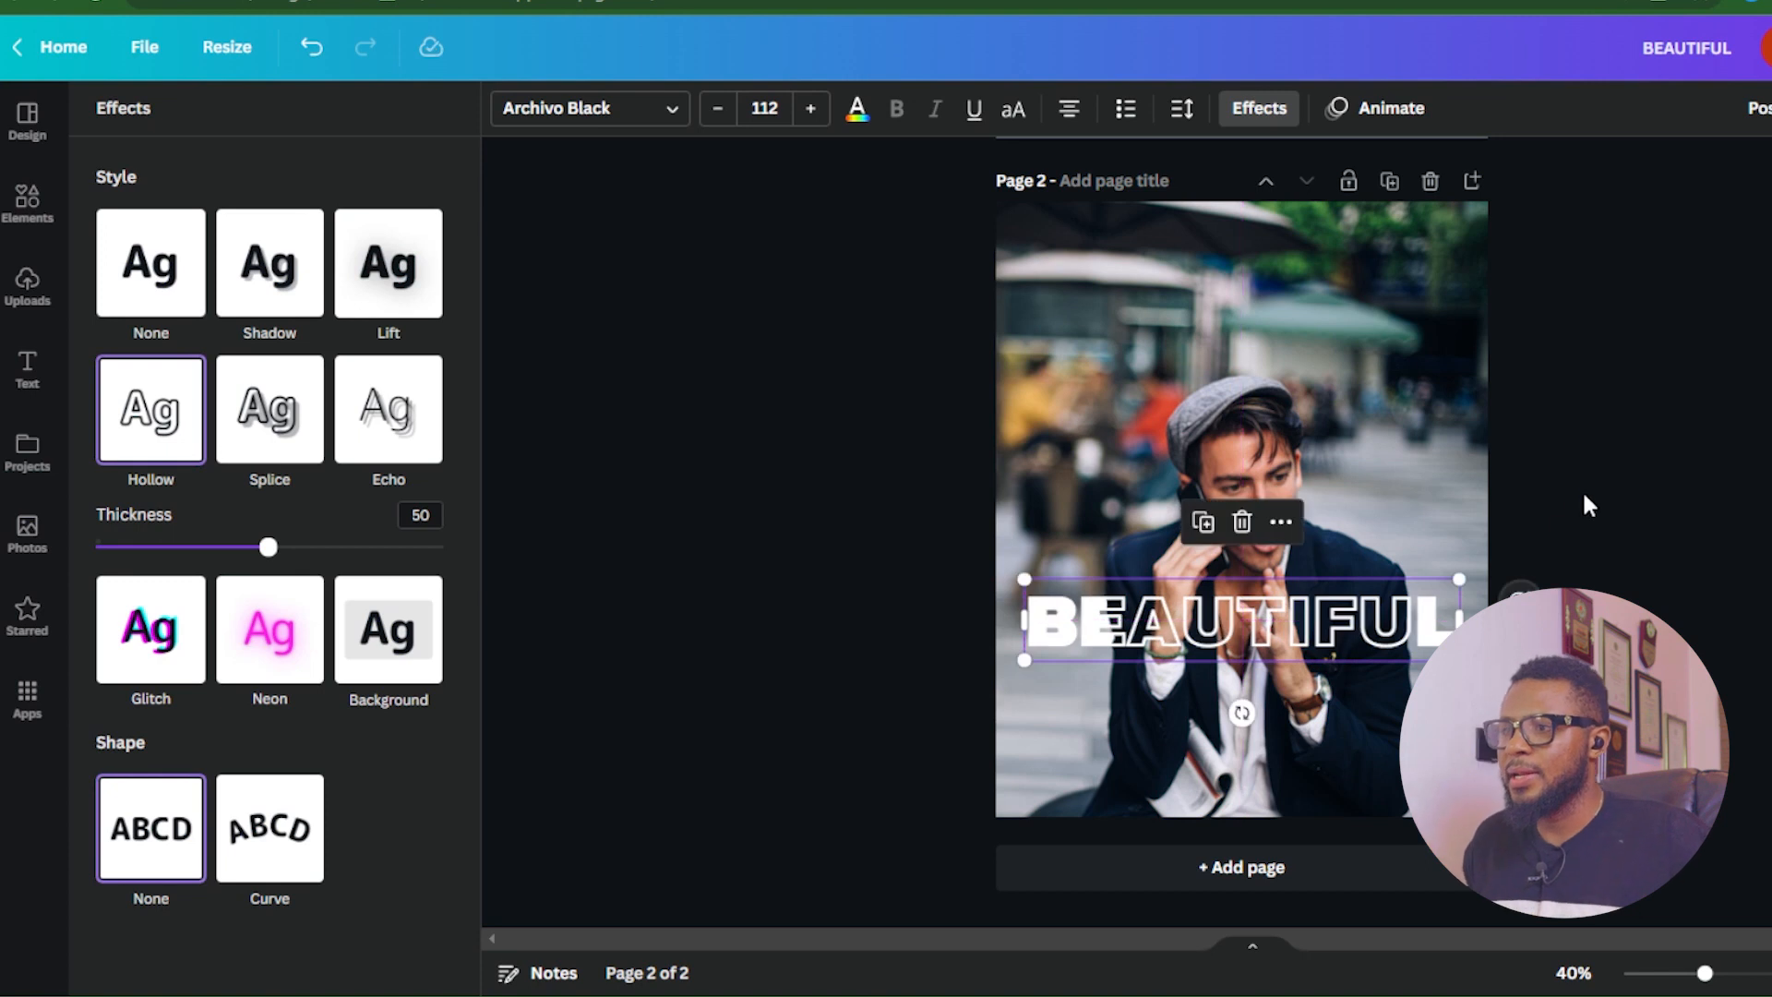
{"action": "left_click", "coordinate": [1624, 469]}
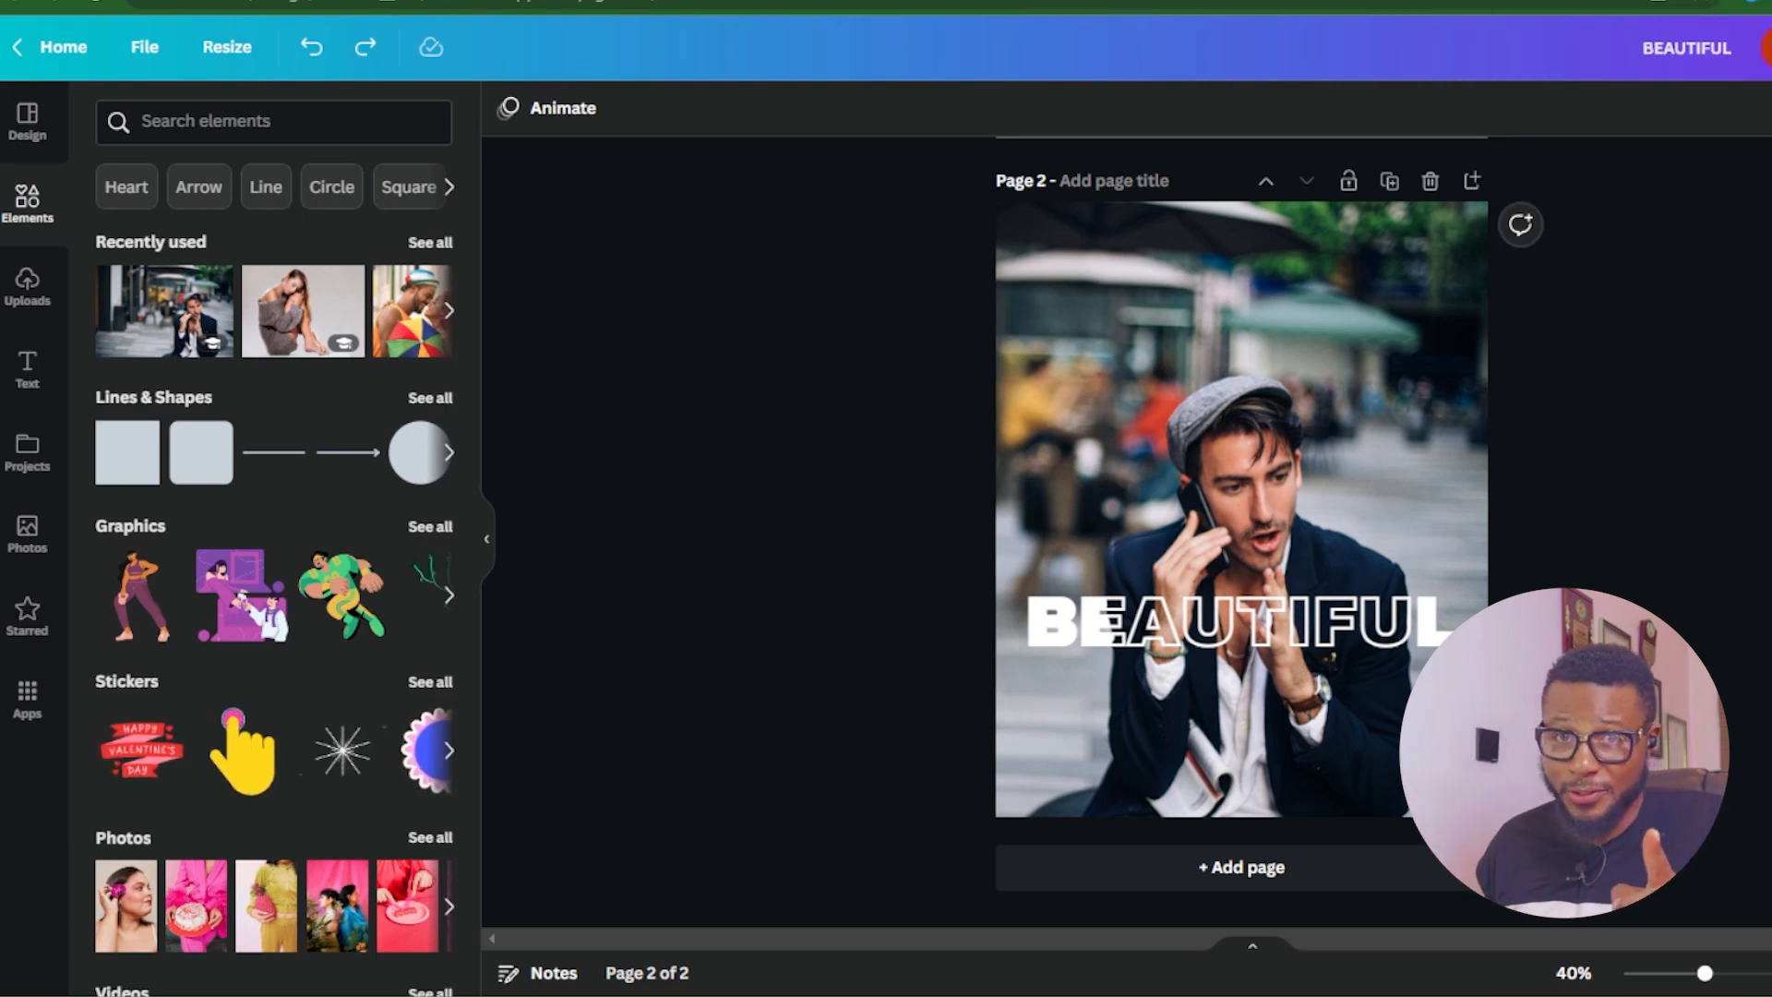
Add a blank third page and paste the two copied BEAUTIFUL texts onto it
{"action": "left_click", "coordinate": [1131, 677]}
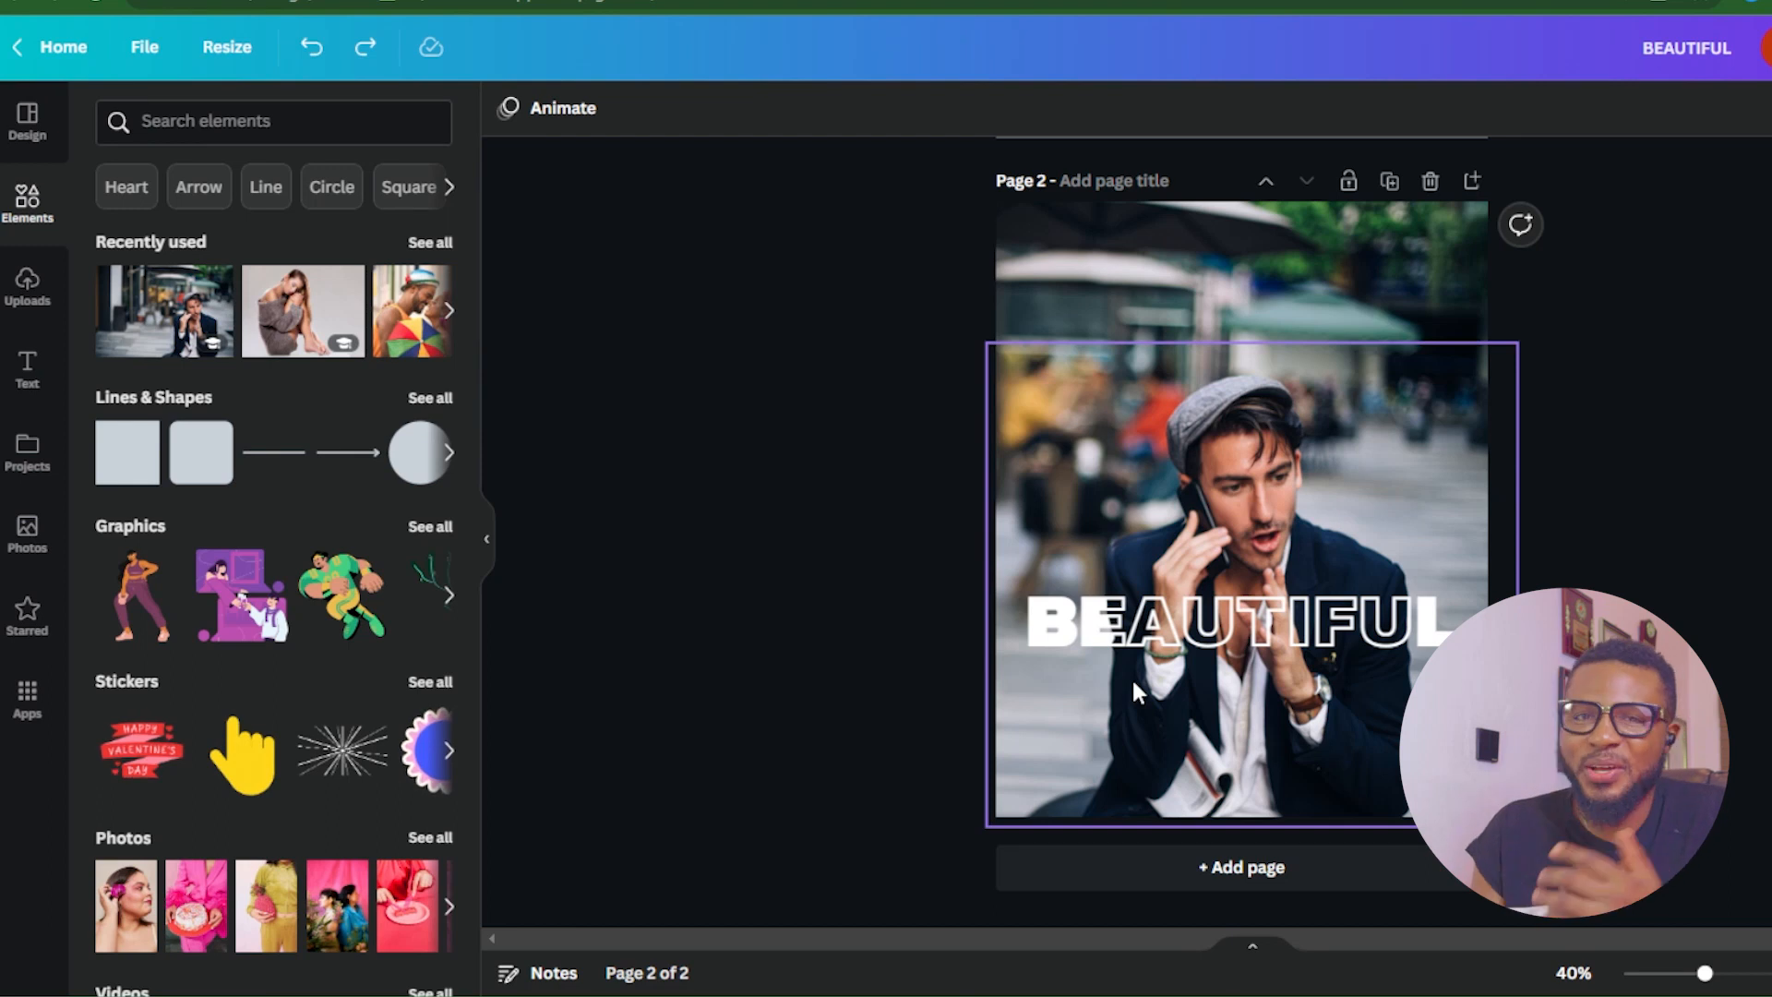
{"action": "left_click", "coordinate": [625, 330]}
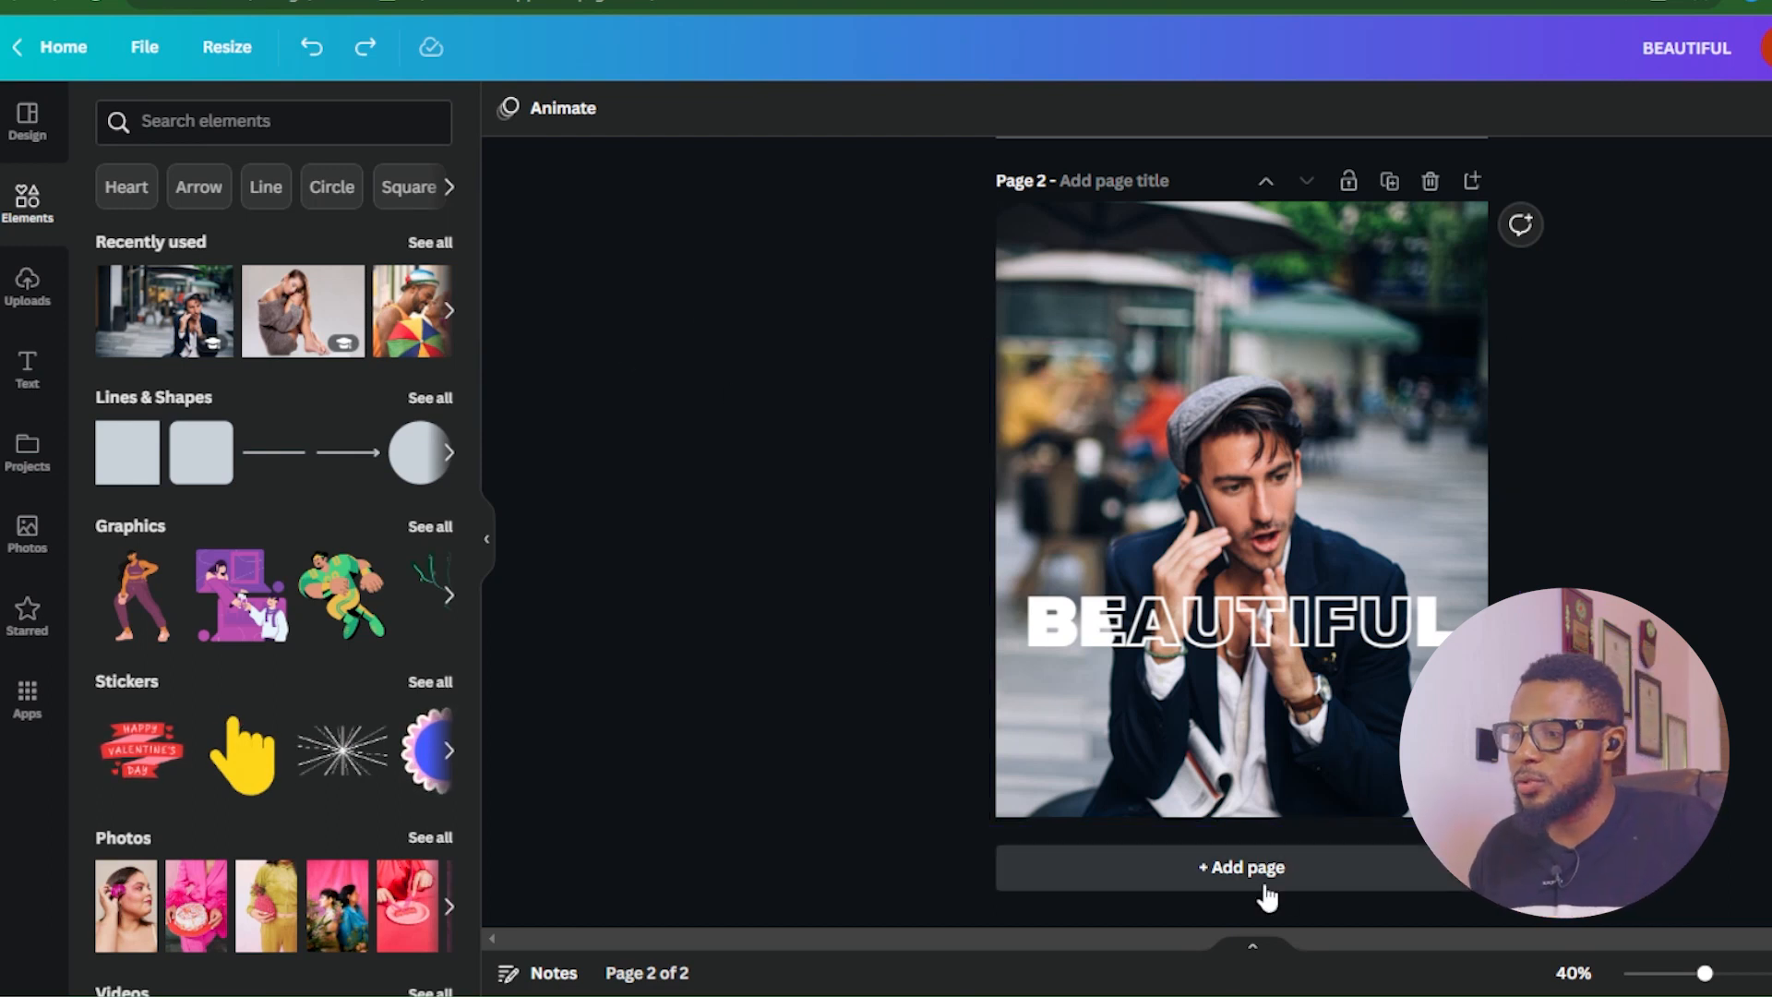
{"action": "key", "text": "ctrl+Return"}
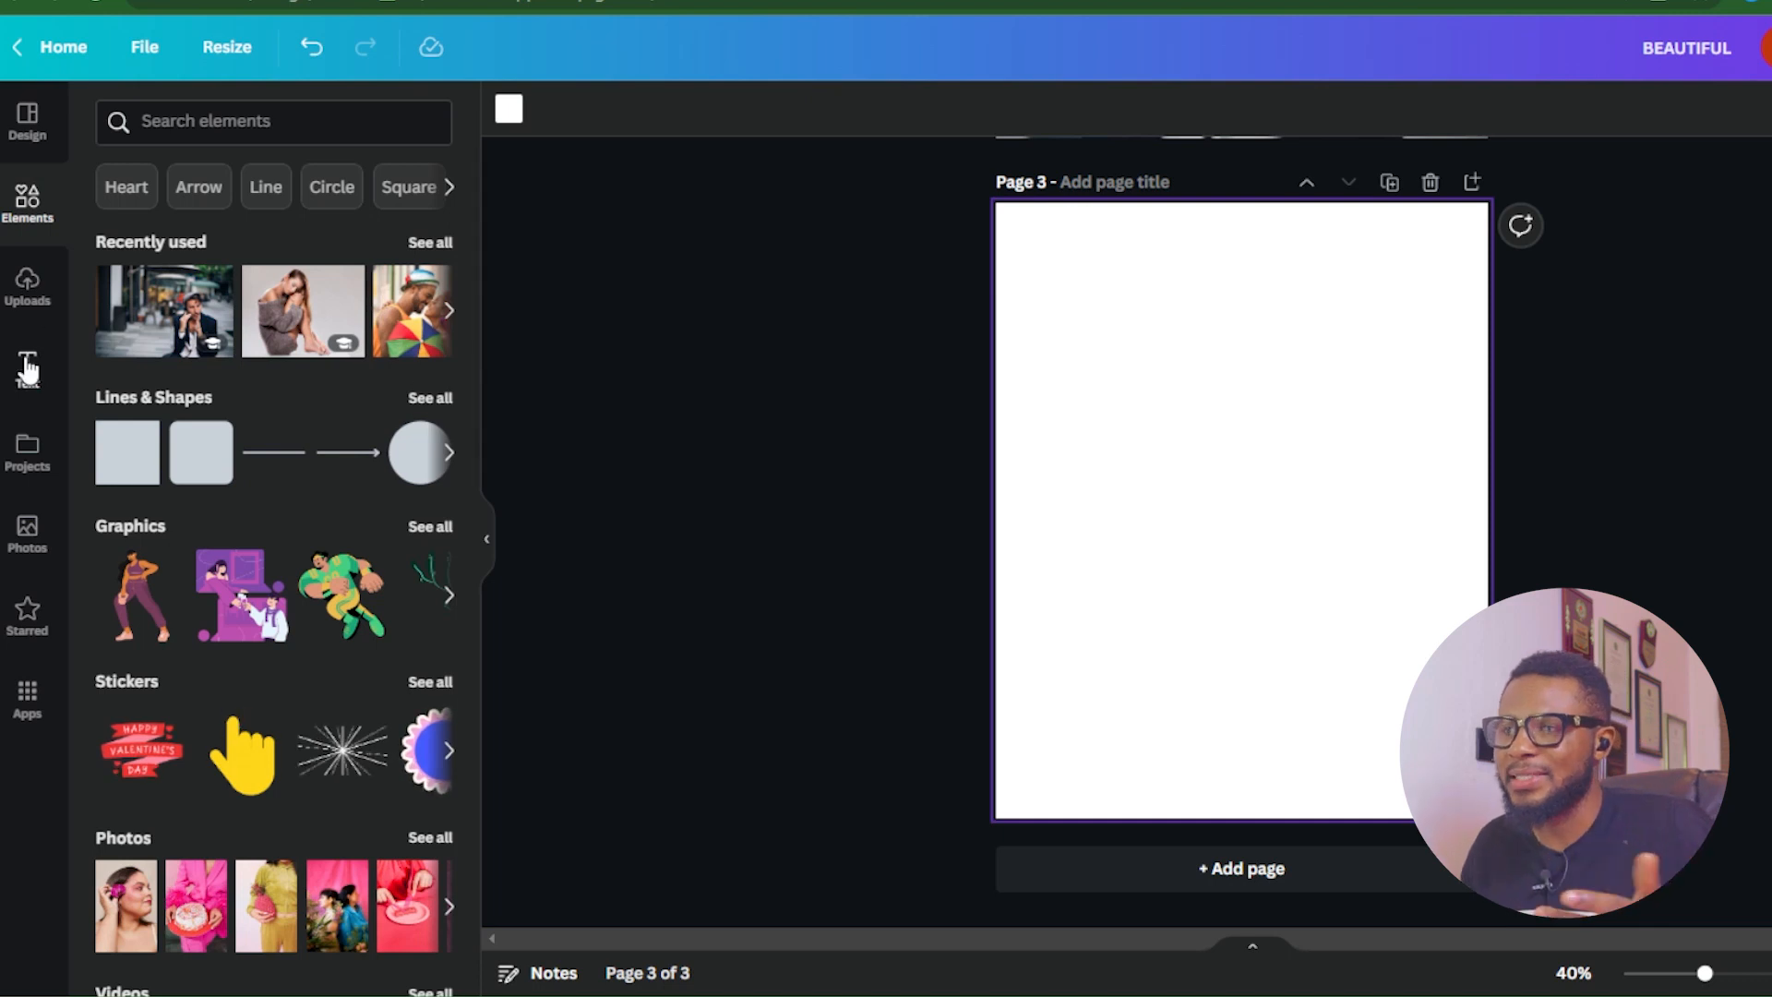
{"action": "scroll", "coordinate": [1240, 369], "scroll_direction": "up", "scroll_amount": 5}
{"action": "scroll", "coordinate": [1236, 369], "scroll_direction": "up", "scroll_amount": 8}
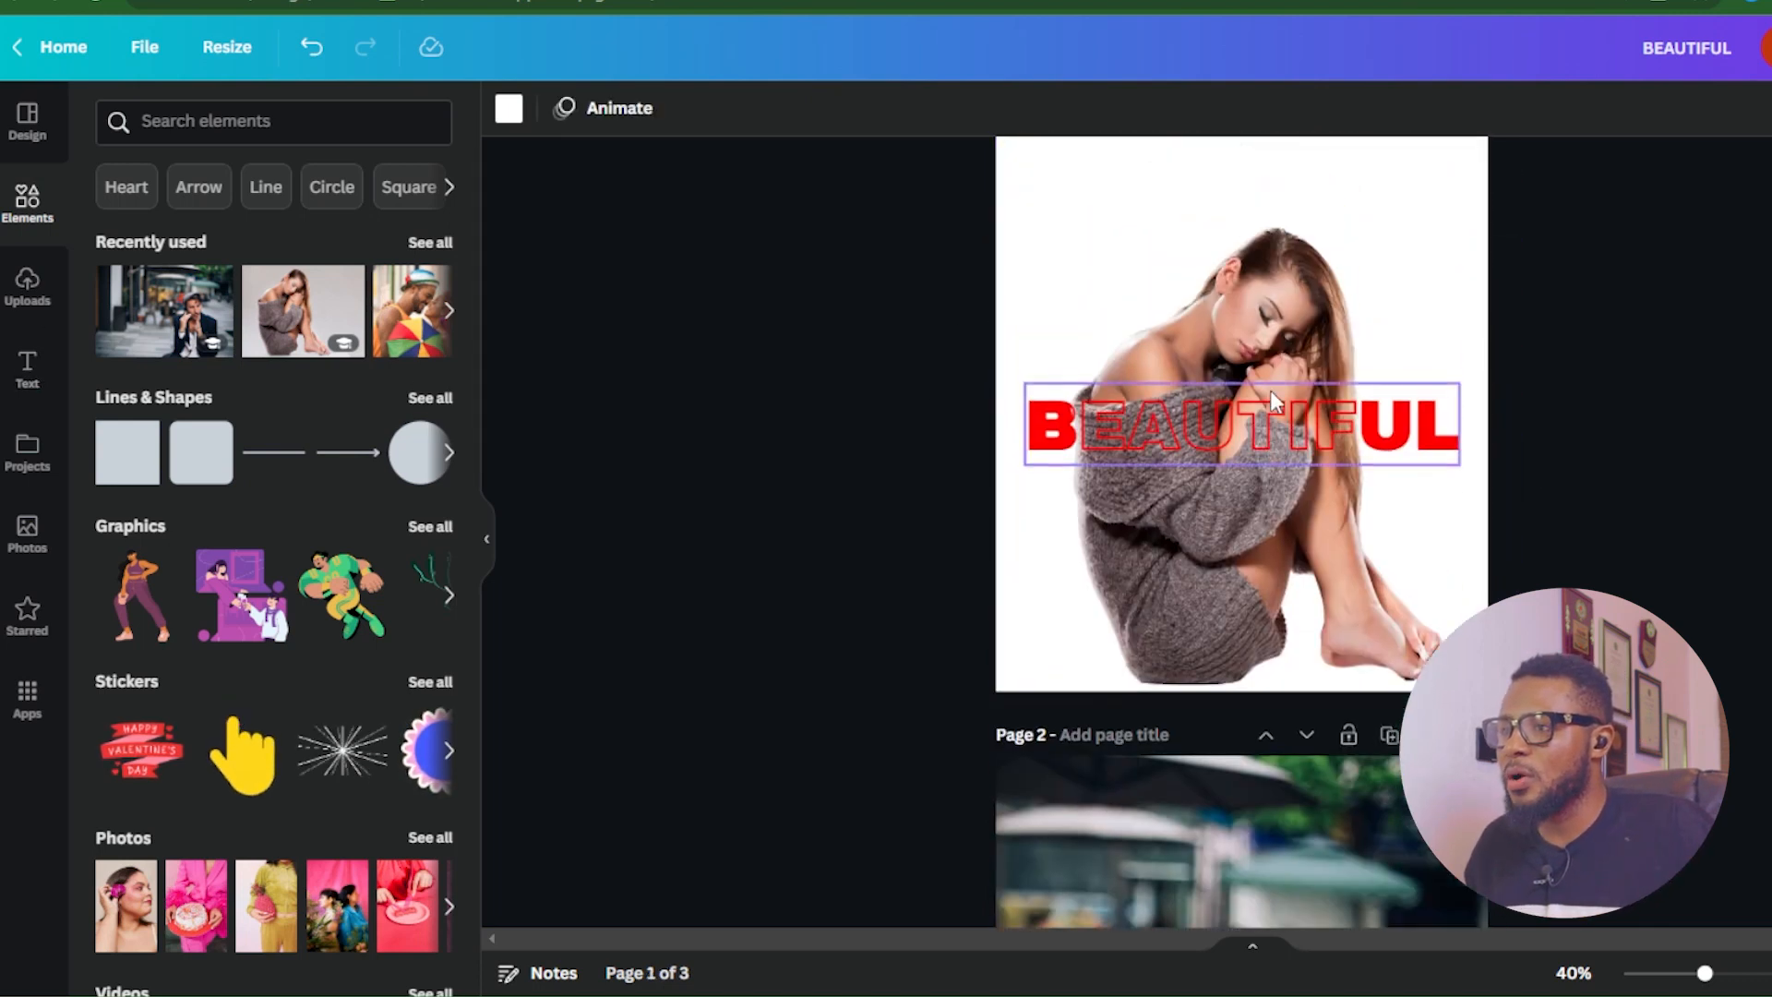
{"action": "scroll", "coordinate": [1270, 390], "scroll_direction": "down", "scroll_amount": 13}
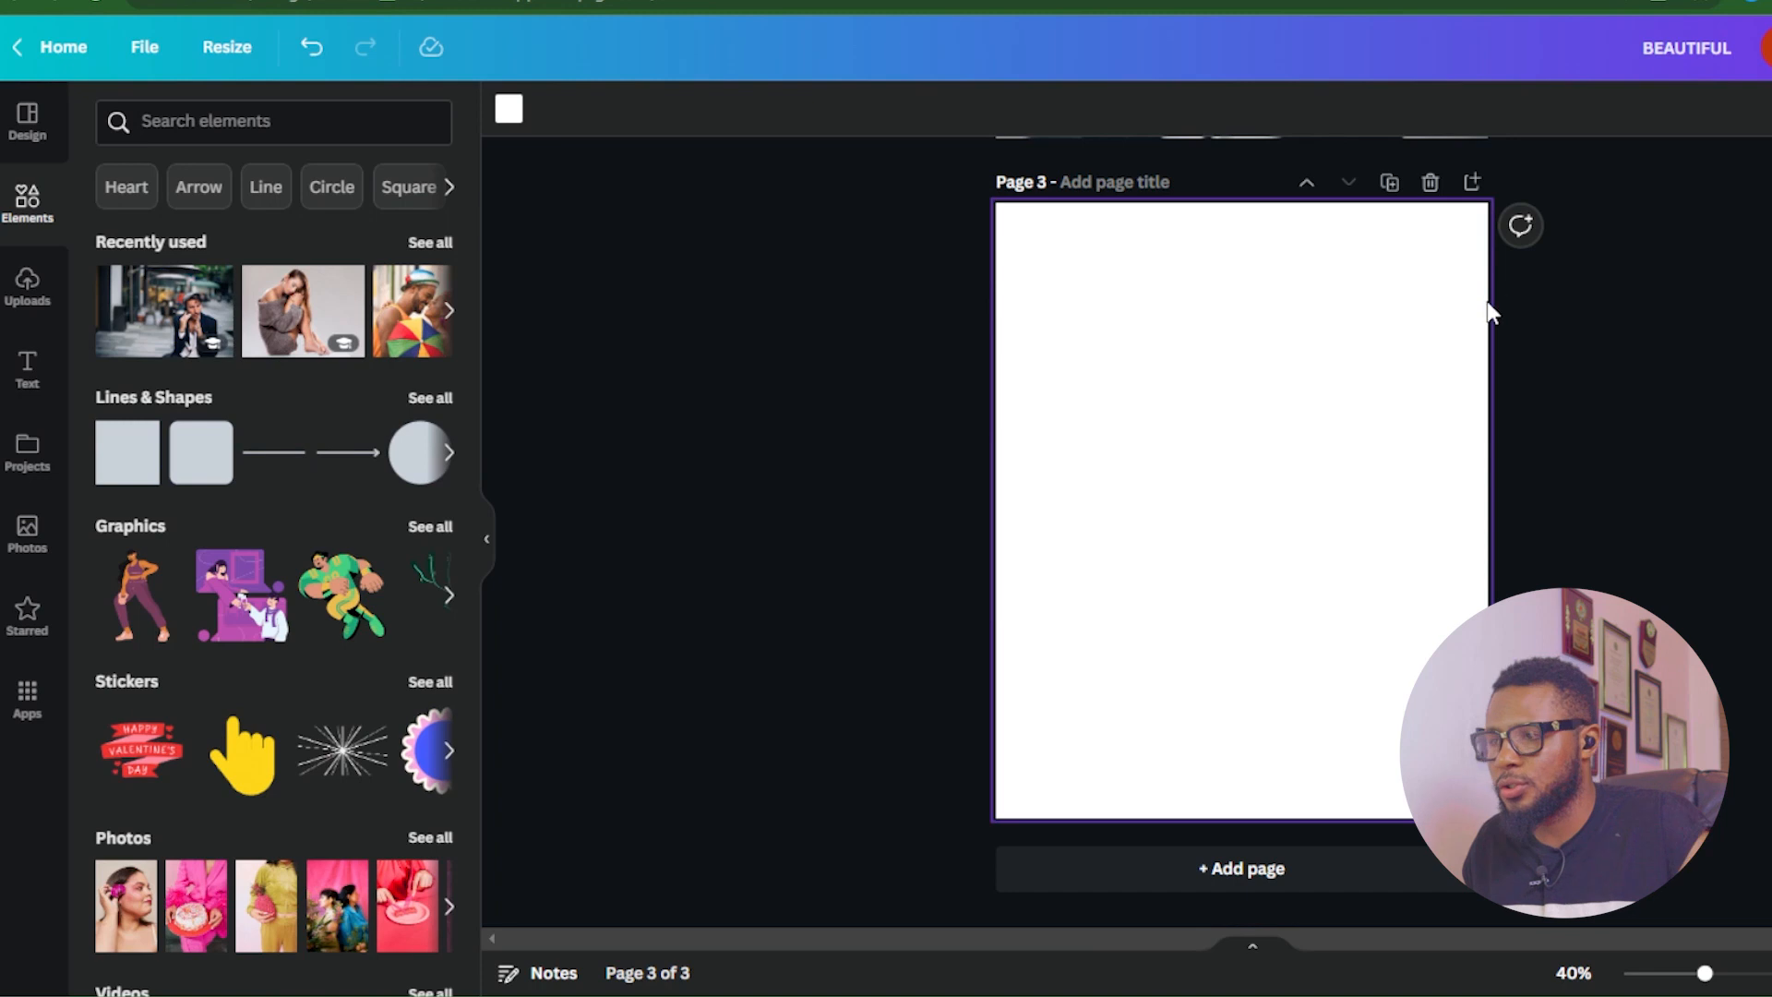
{"action": "key", "text": "ctrl+v"}
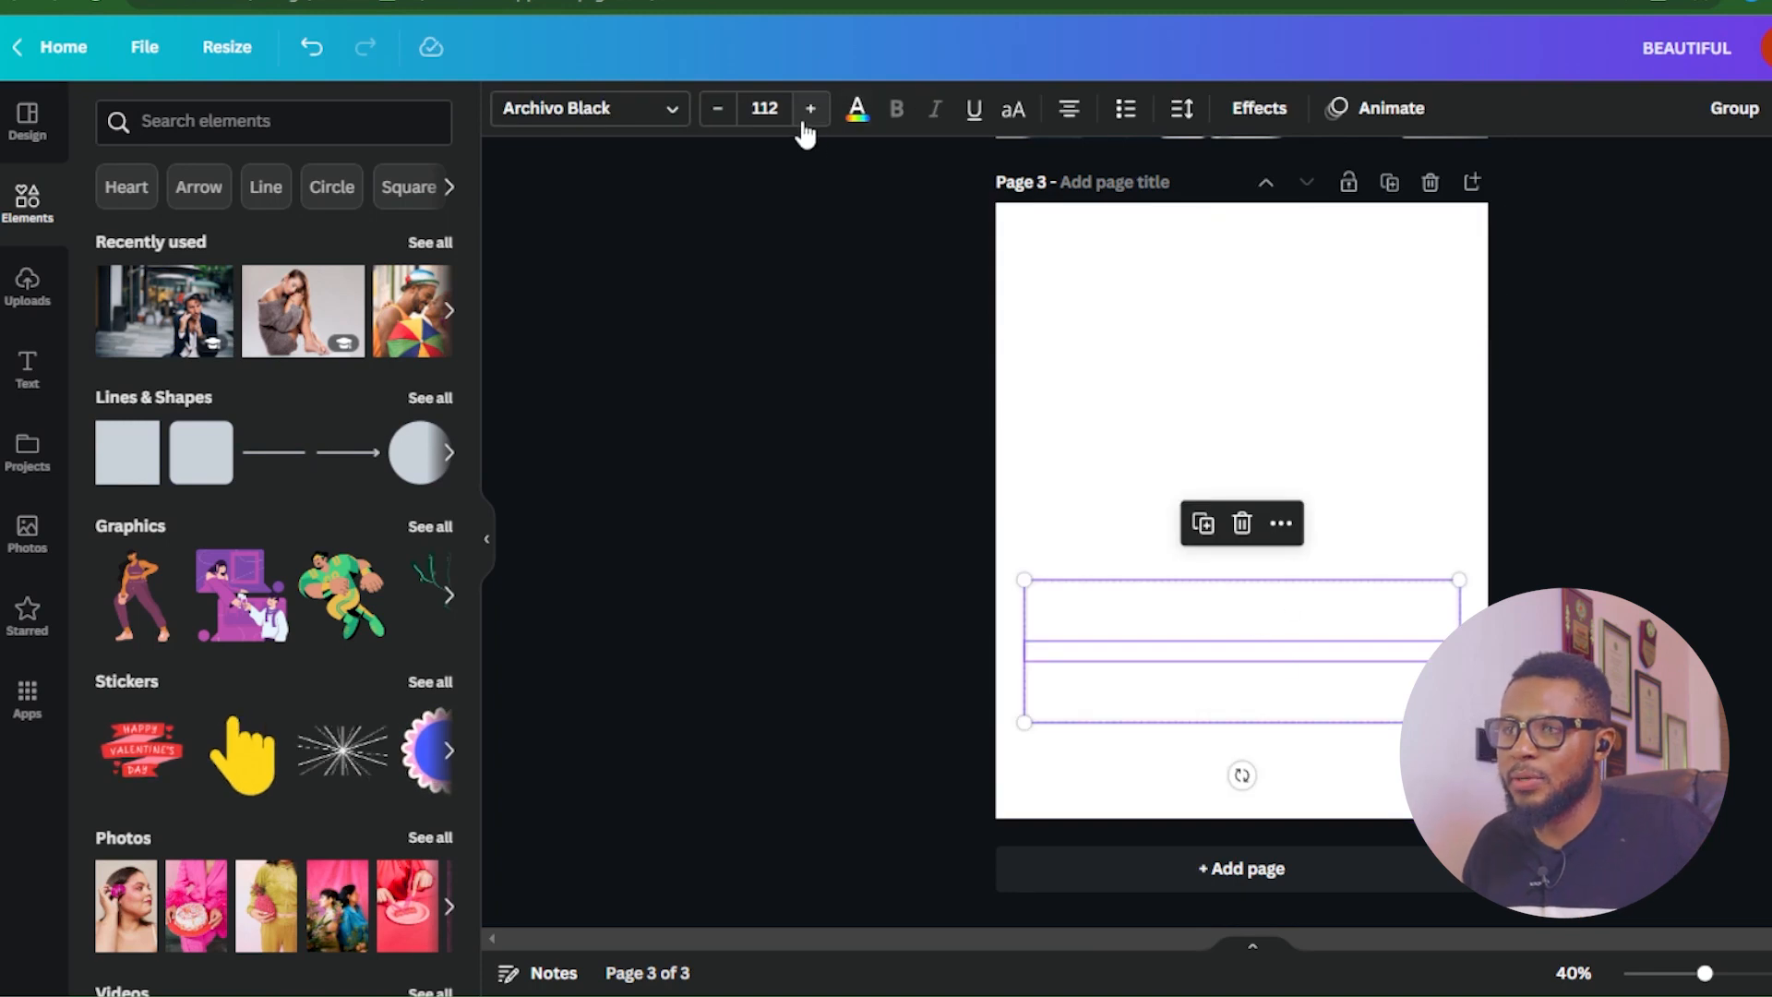
Colour both pasted BEAUTIFUL texts red
{"action": "left_click", "coordinate": [857, 111]}
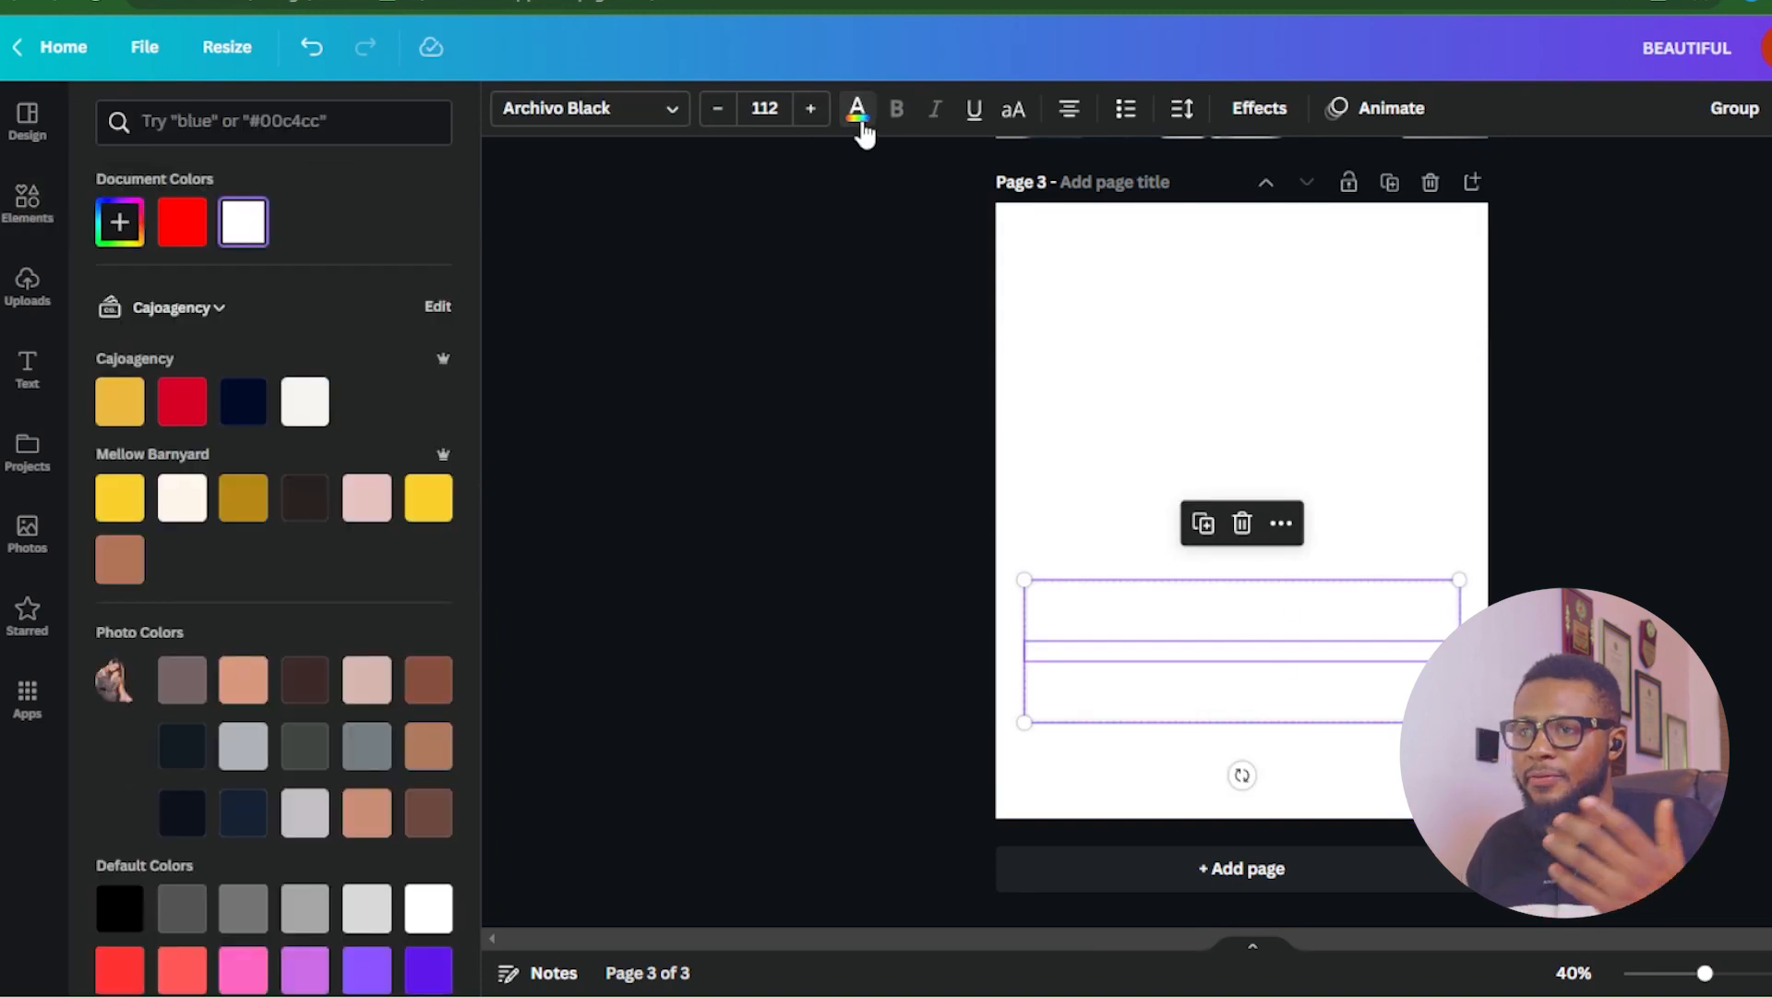
{"action": "left_click", "coordinate": [181, 222]}
{"action": "key", "text": "Escape"}
{"action": "key", "text": "Escape"}
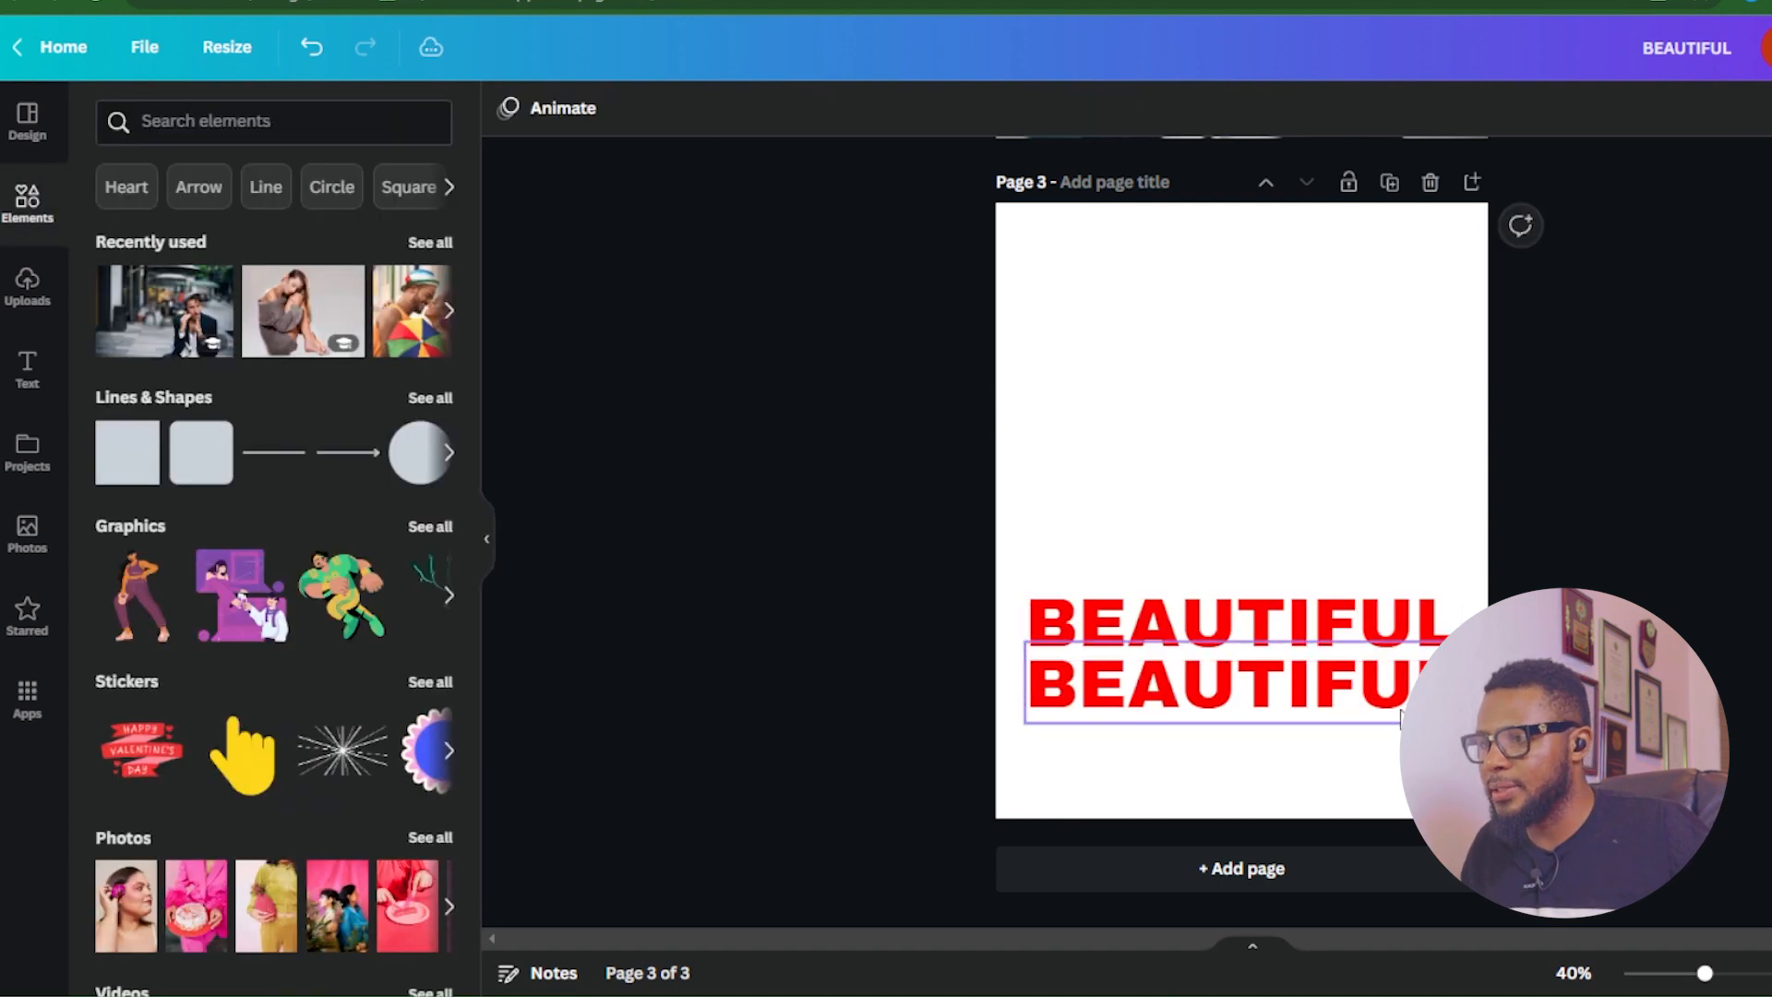
Delete the lower red BEAUTIFUL text, and place the remaining one with a duplicate beneath it along the page's upper edge
{"action": "left_click", "coordinate": [1347, 697]}
{"action": "key", "text": "Delete"}
{"action": "left_click_drag", "start_coordinate": [1250, 643], "coordinate": [1271, 334]}
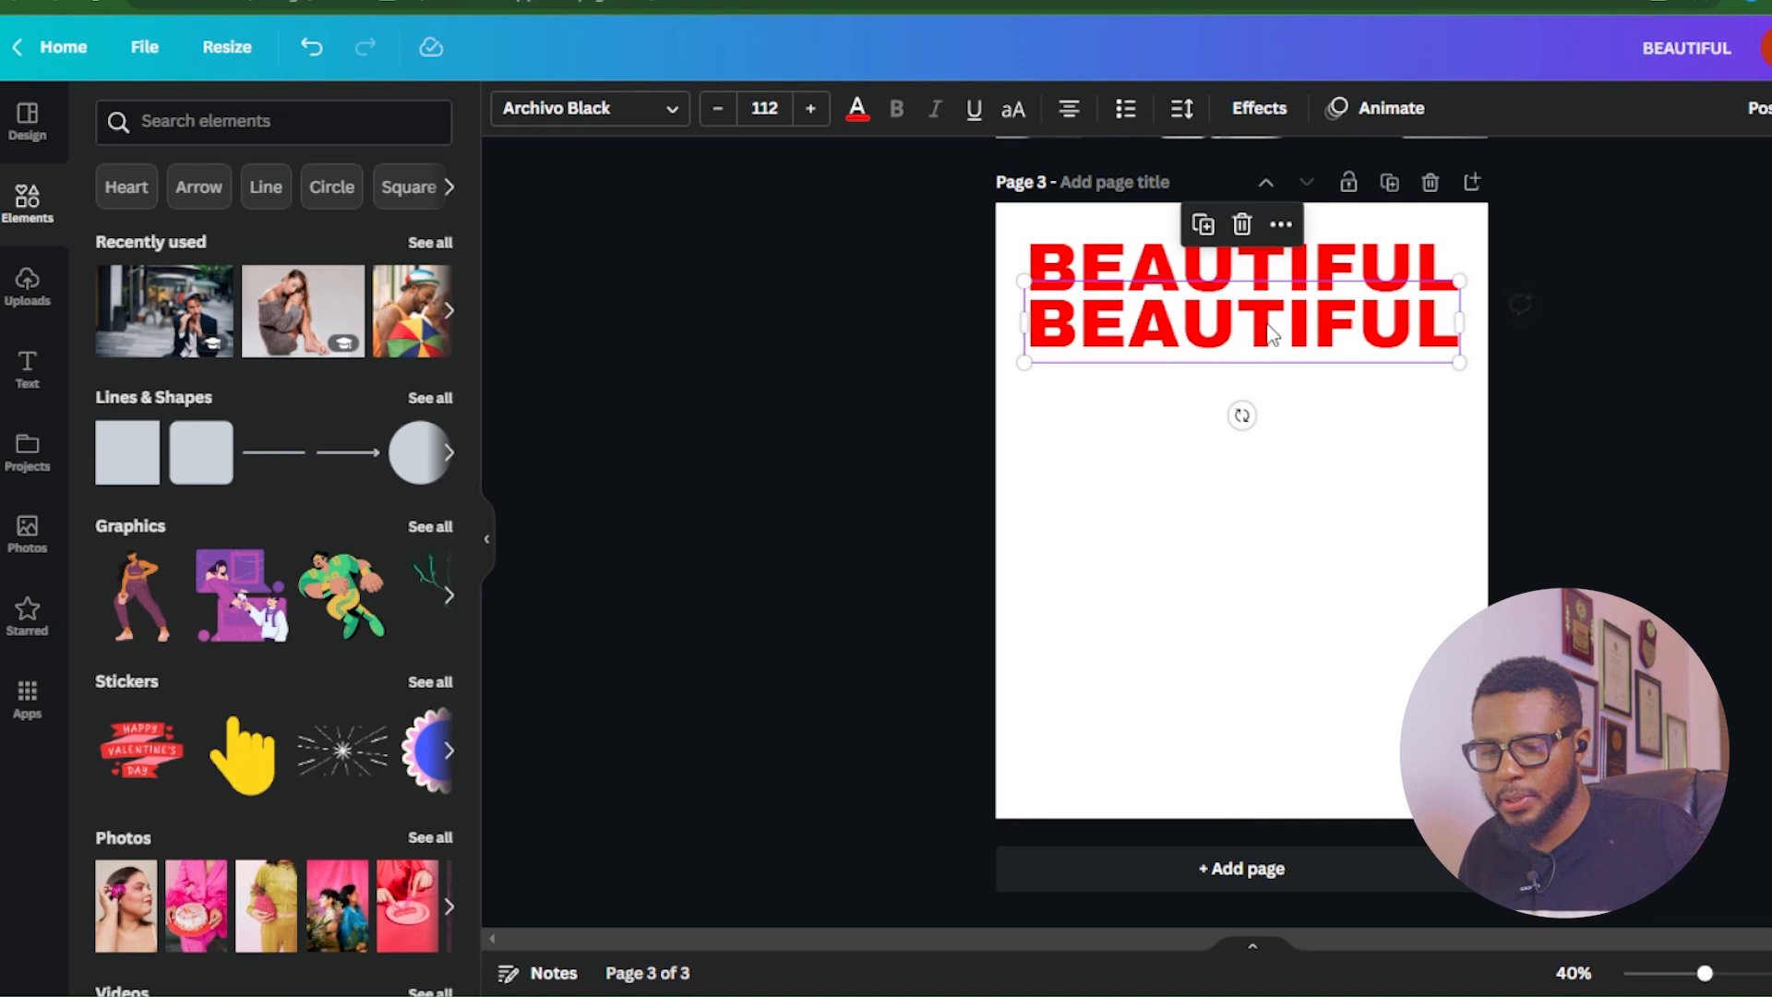
Repeat the BEAUTIFUL line at even spacing until ten rows fill the page, and centre the whole stack on the page
{"action": "key", "text": "ctrl+d"}
{"action": "key", "text": "ctrl+d"}
{"action": "key", "text": "ctrl+d"}
{"action": "key", "text": "ctrl+d"}
{"action": "key", "text": "ctrl+d"}
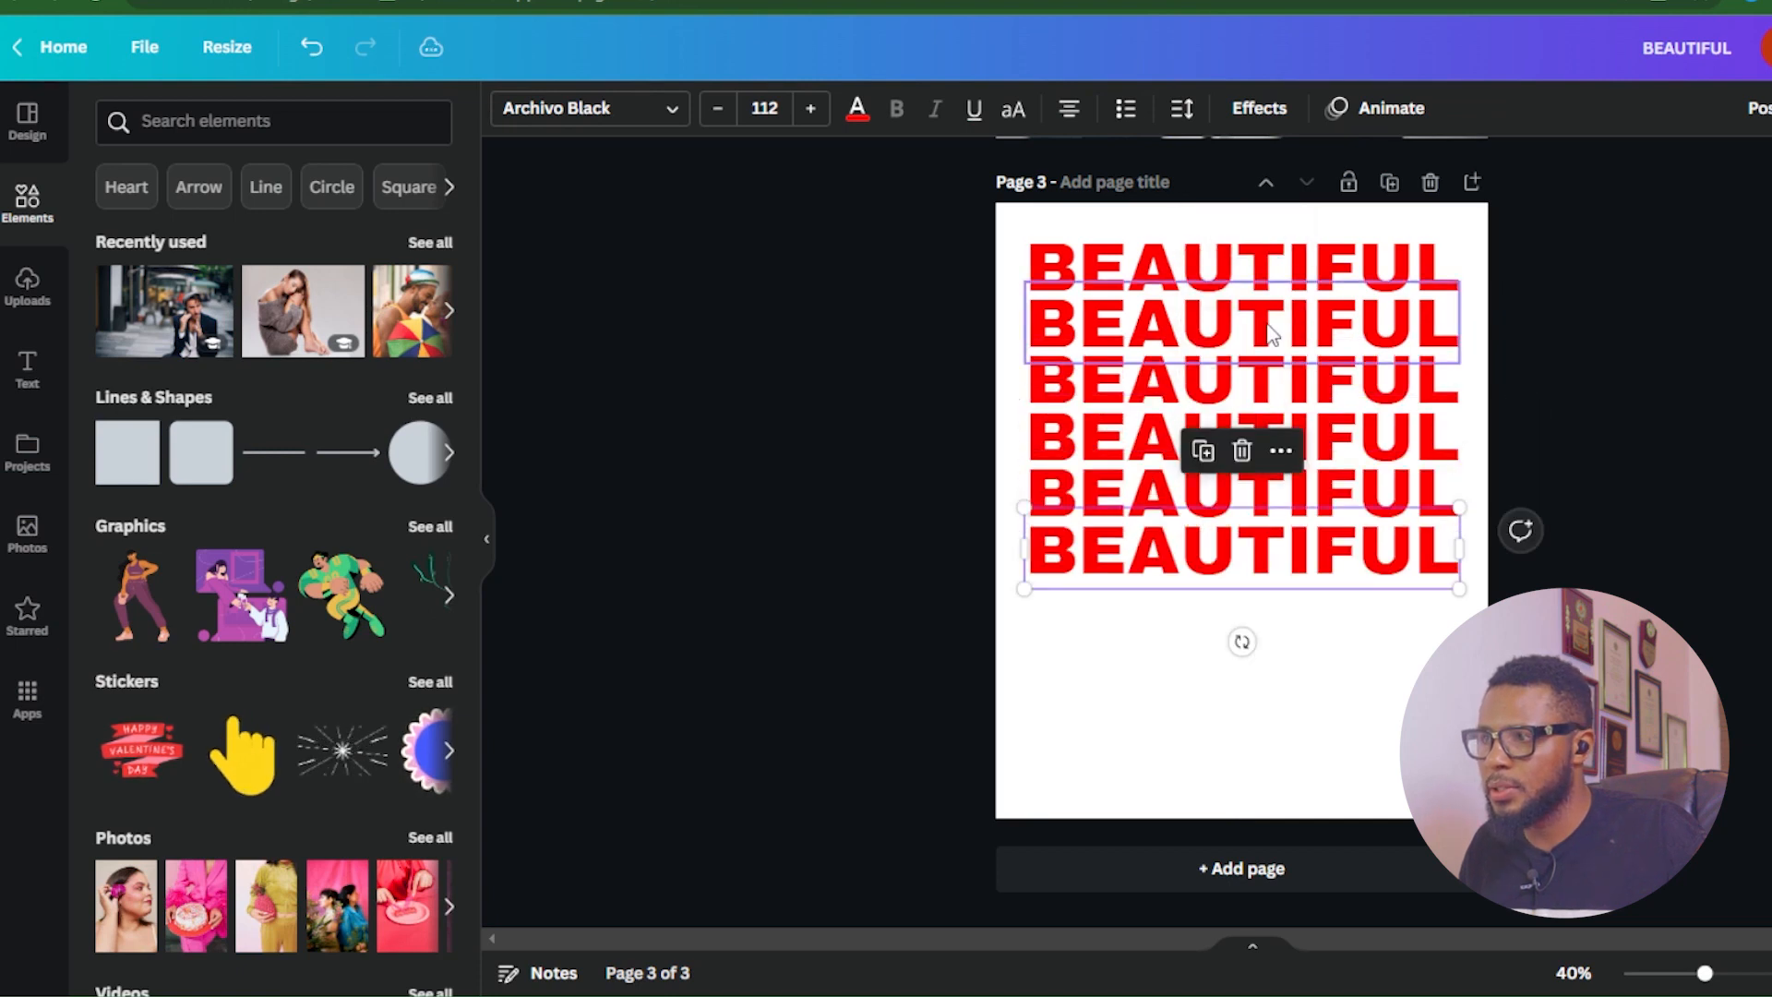
{"action": "key", "text": "ctrl+d"}
{"action": "key", "text": "ctrl+d"}
{"action": "key", "text": "ctrl+d"}
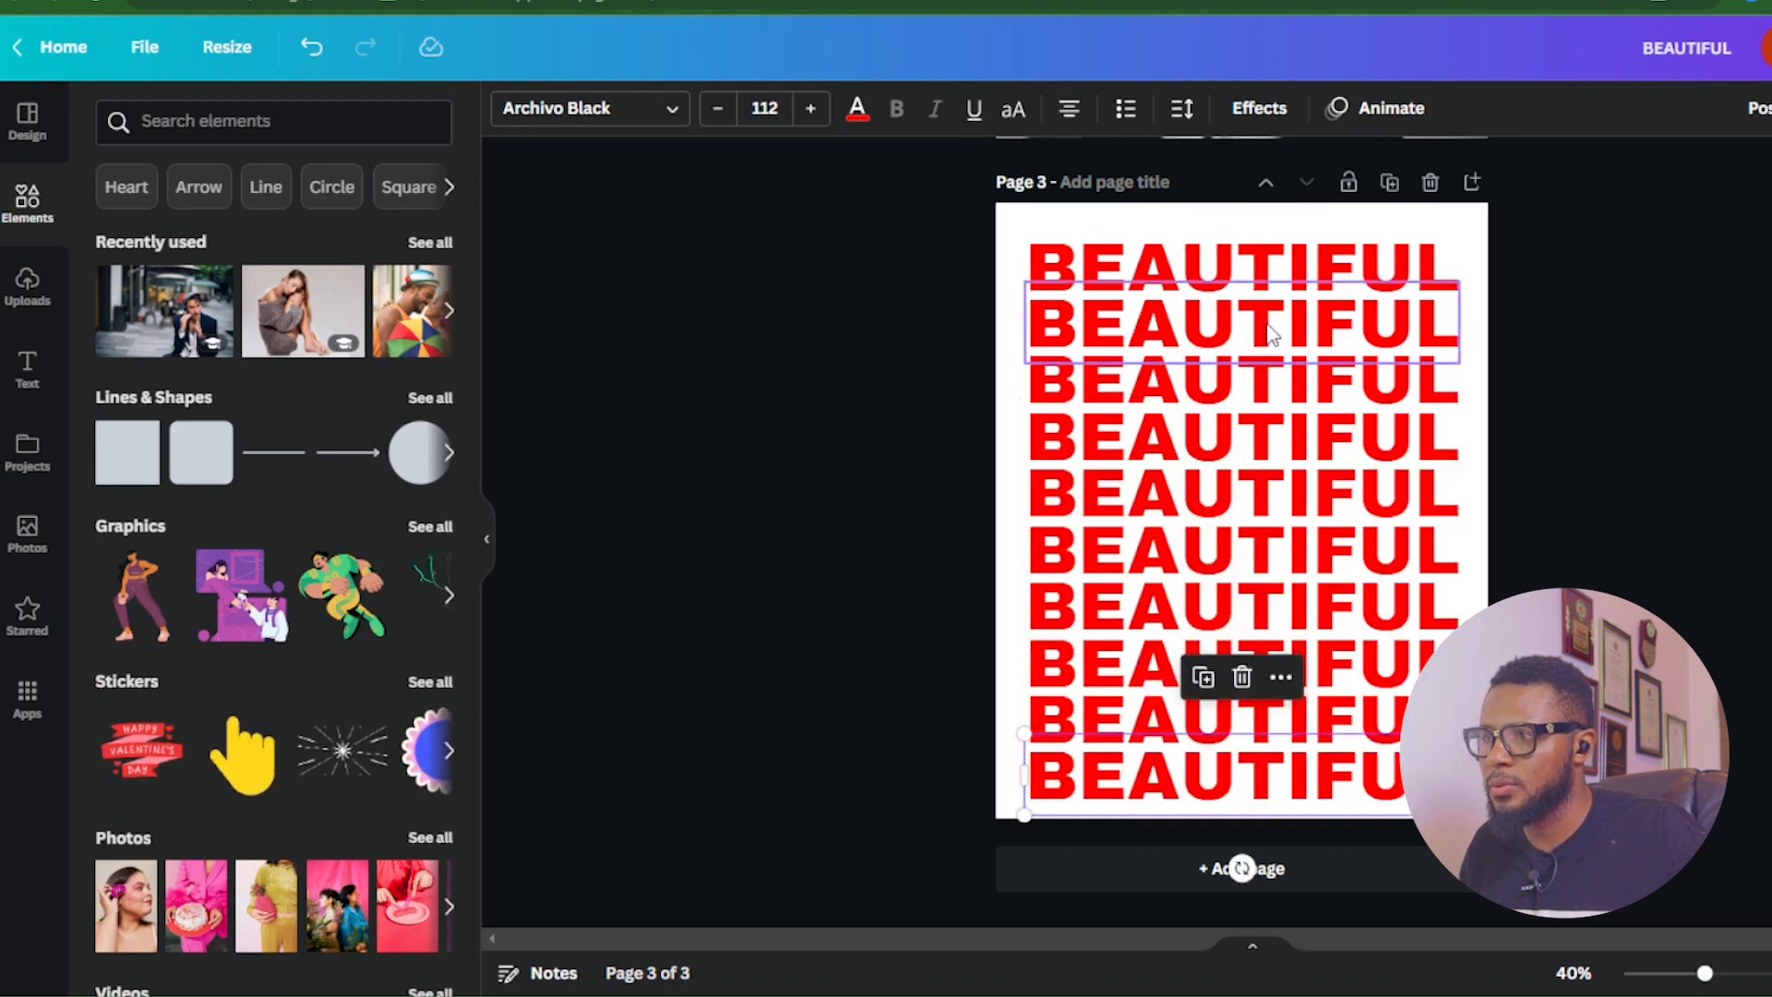
{"action": "left_click_drag", "start_coordinate": [1654, 282], "coordinate": [1099, 773]}
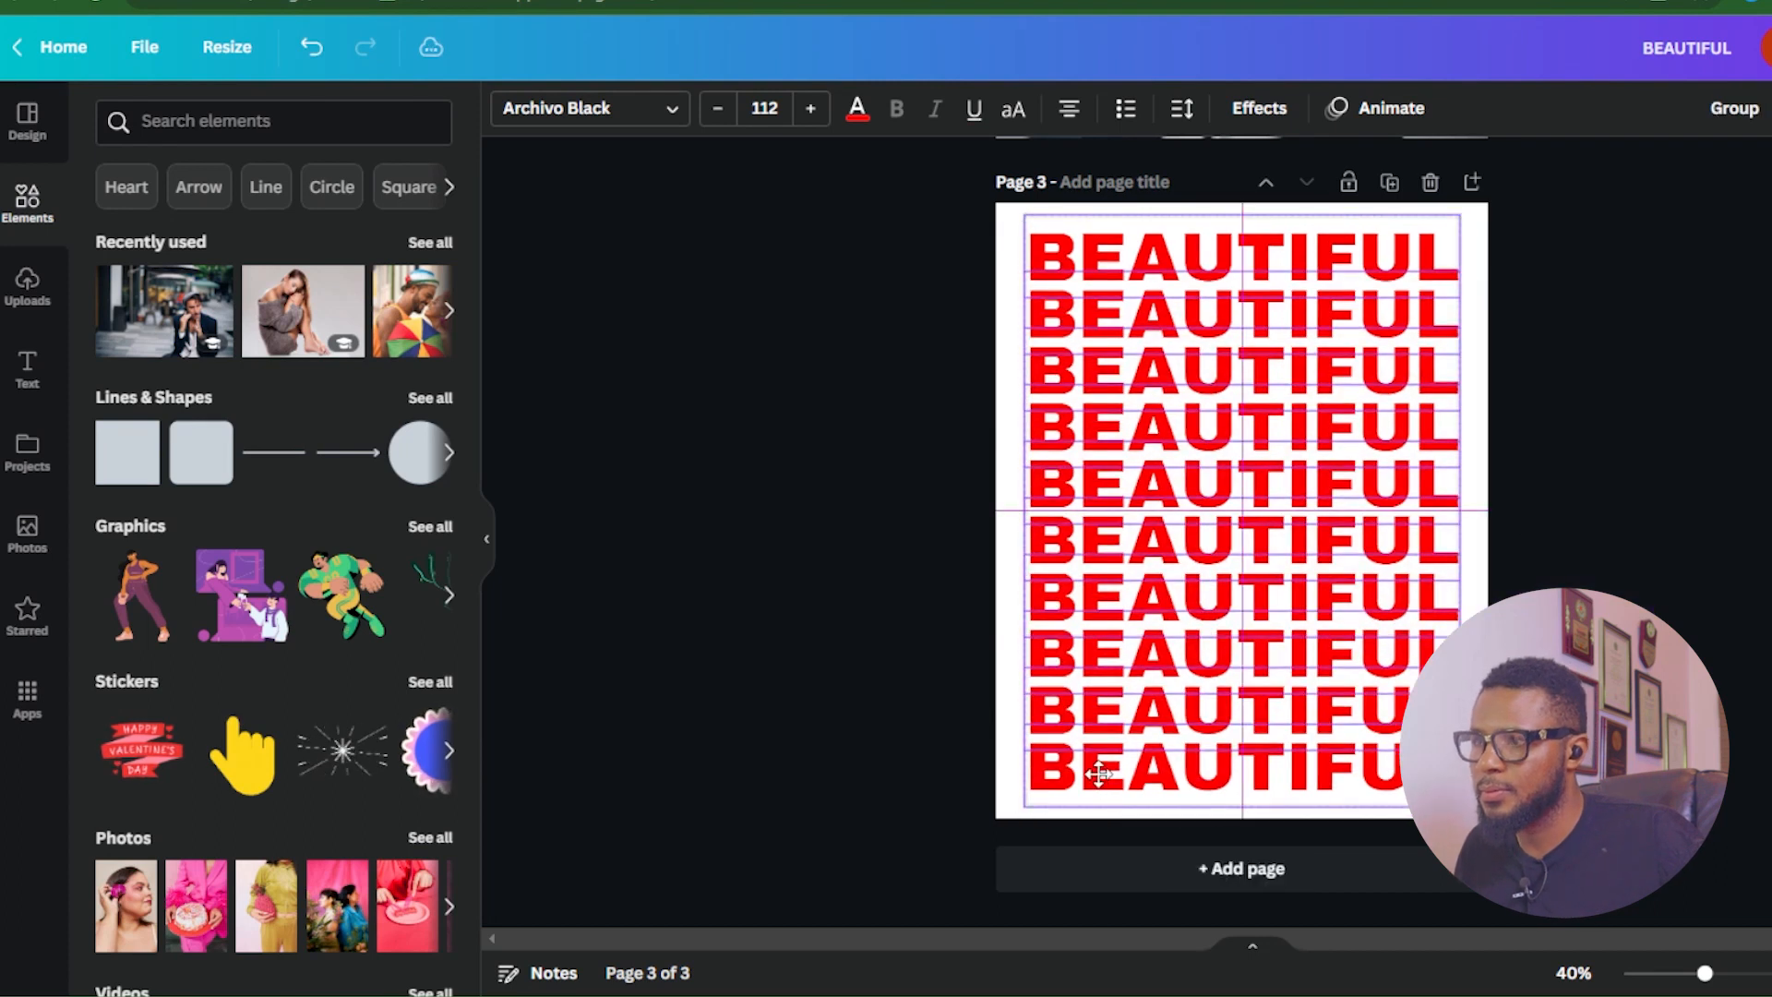
{"action": "left_click", "coordinate": [1686, 443]}
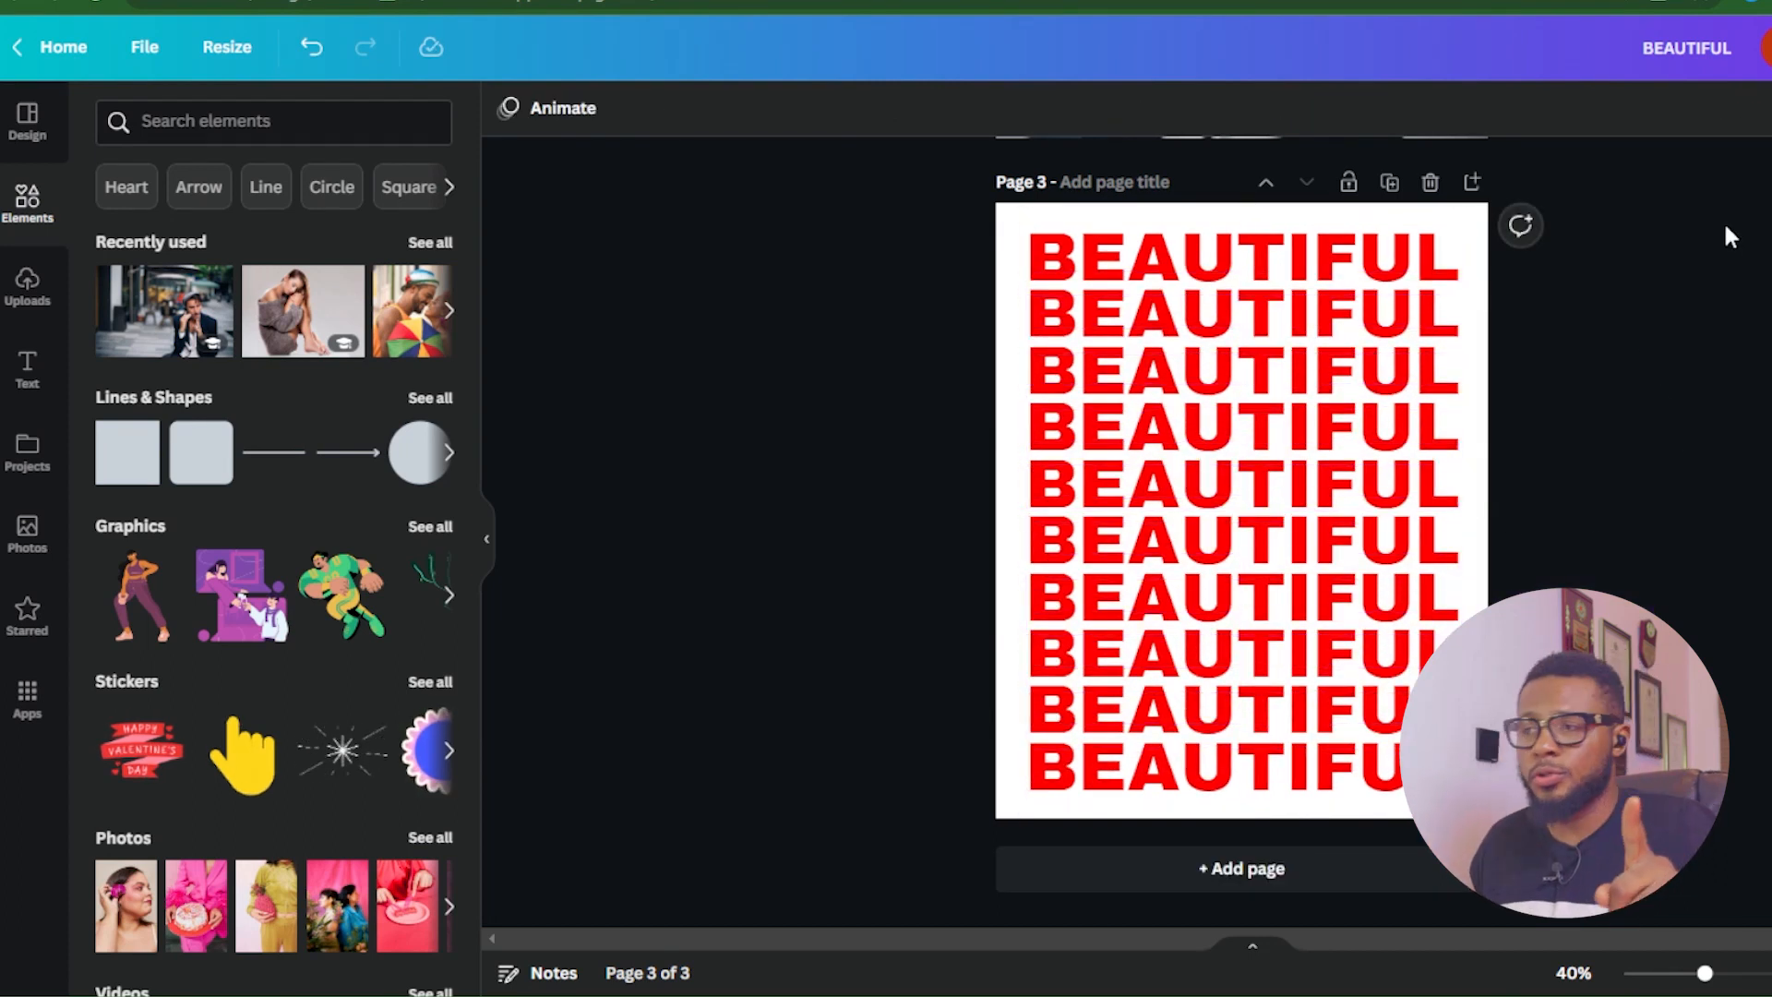
Apply the Roll text animation to all ten BEAUTIFUL rows, animating Both with the Character writing style
{"action": "left_click_drag", "start_coordinate": [1753, 201], "coordinate": [859, 811]}
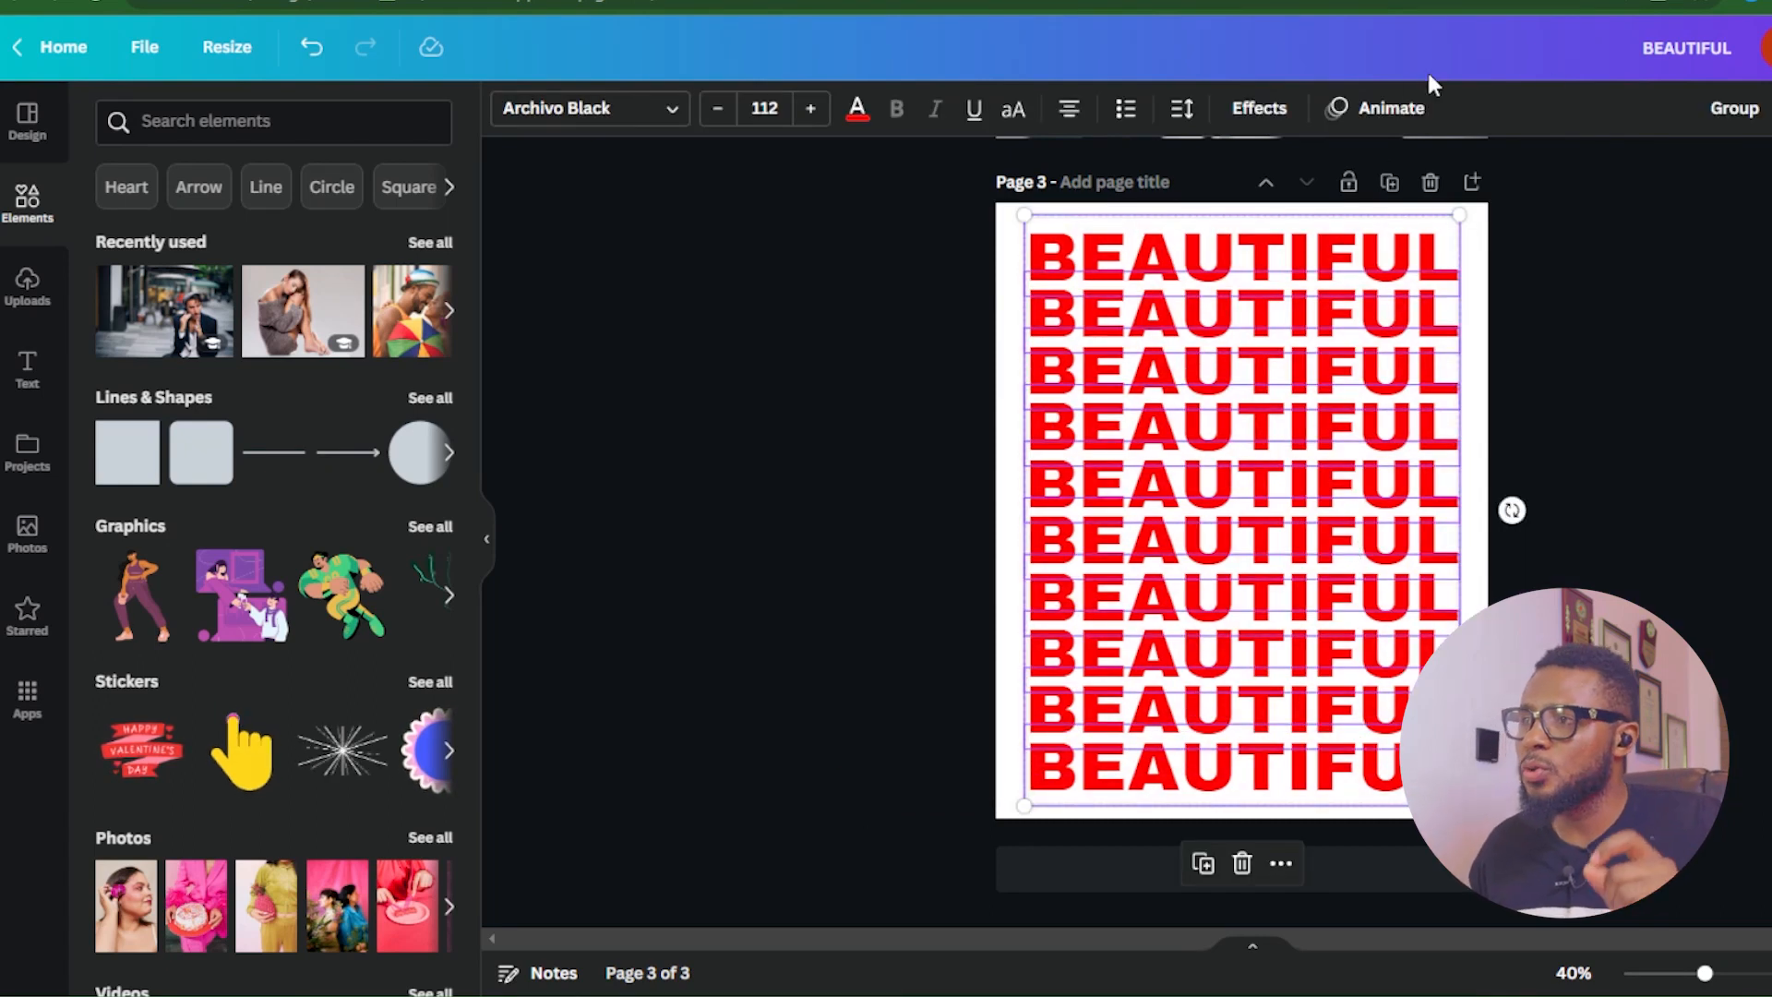
{"action": "left_click", "coordinate": [1387, 129]}
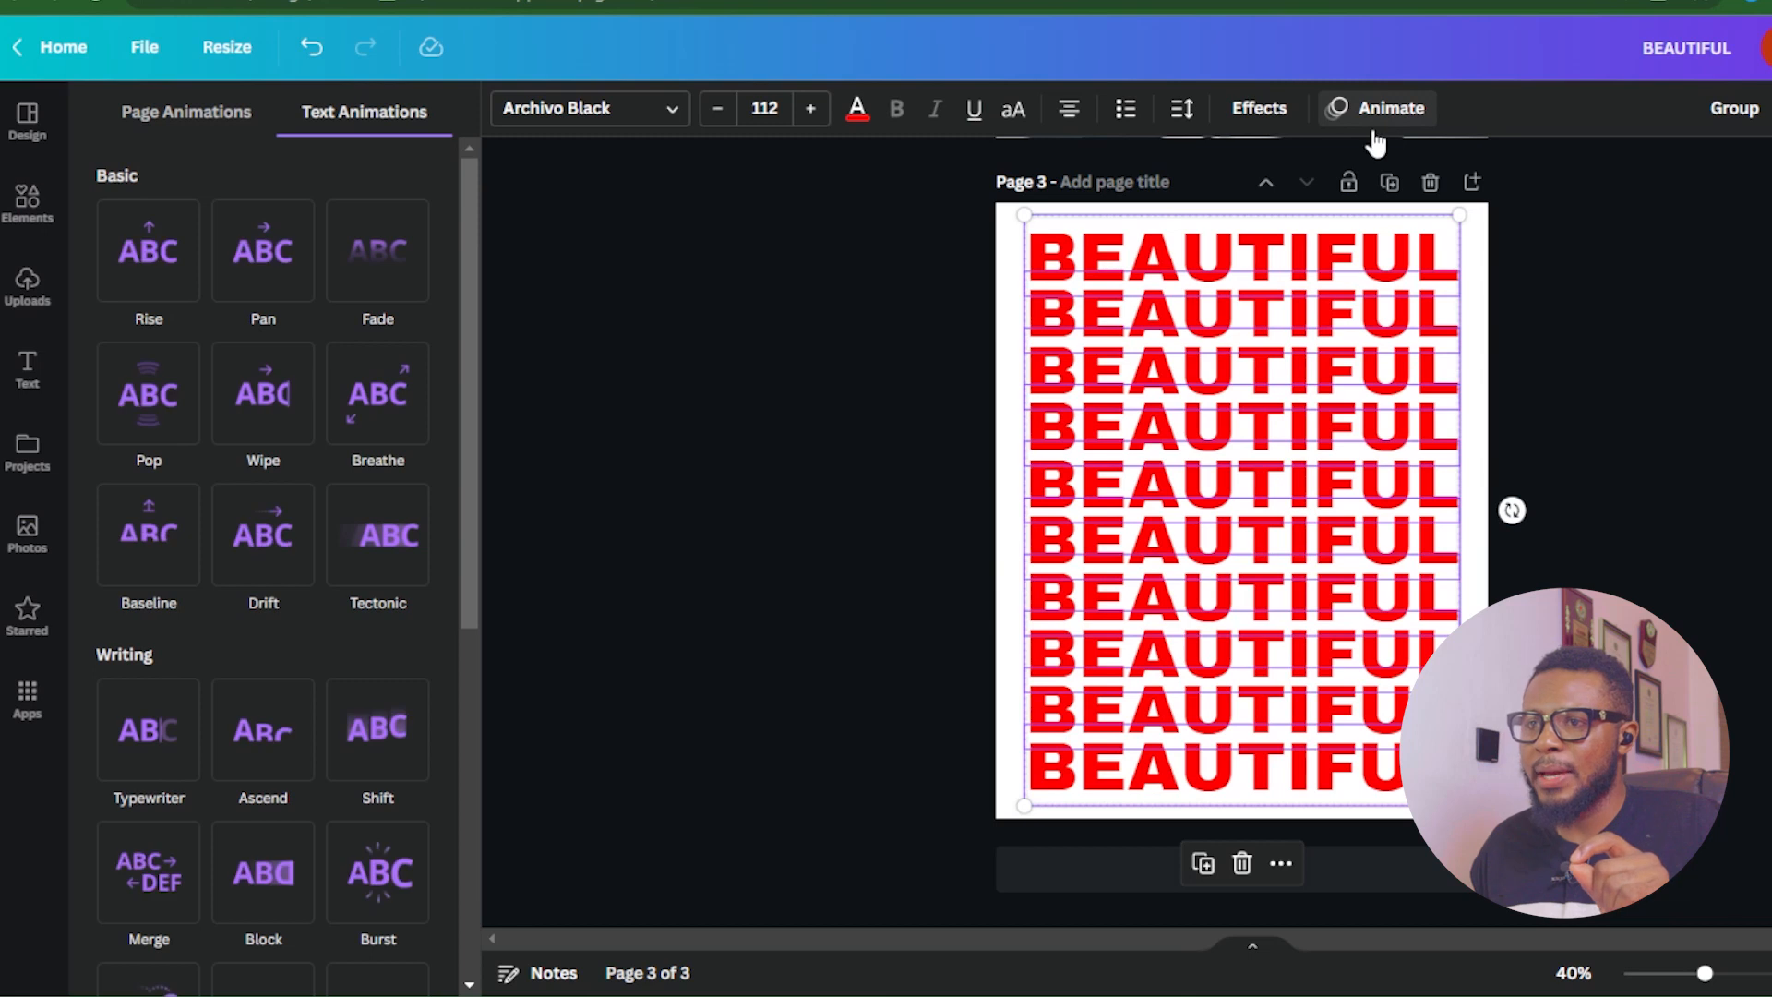
{"action": "scroll", "coordinate": [293, 461], "scroll_direction": "down", "scroll_amount": 4}
{"action": "left_click", "coordinate": [263, 646]}
{"action": "left_click", "coordinate": [131, 637]}
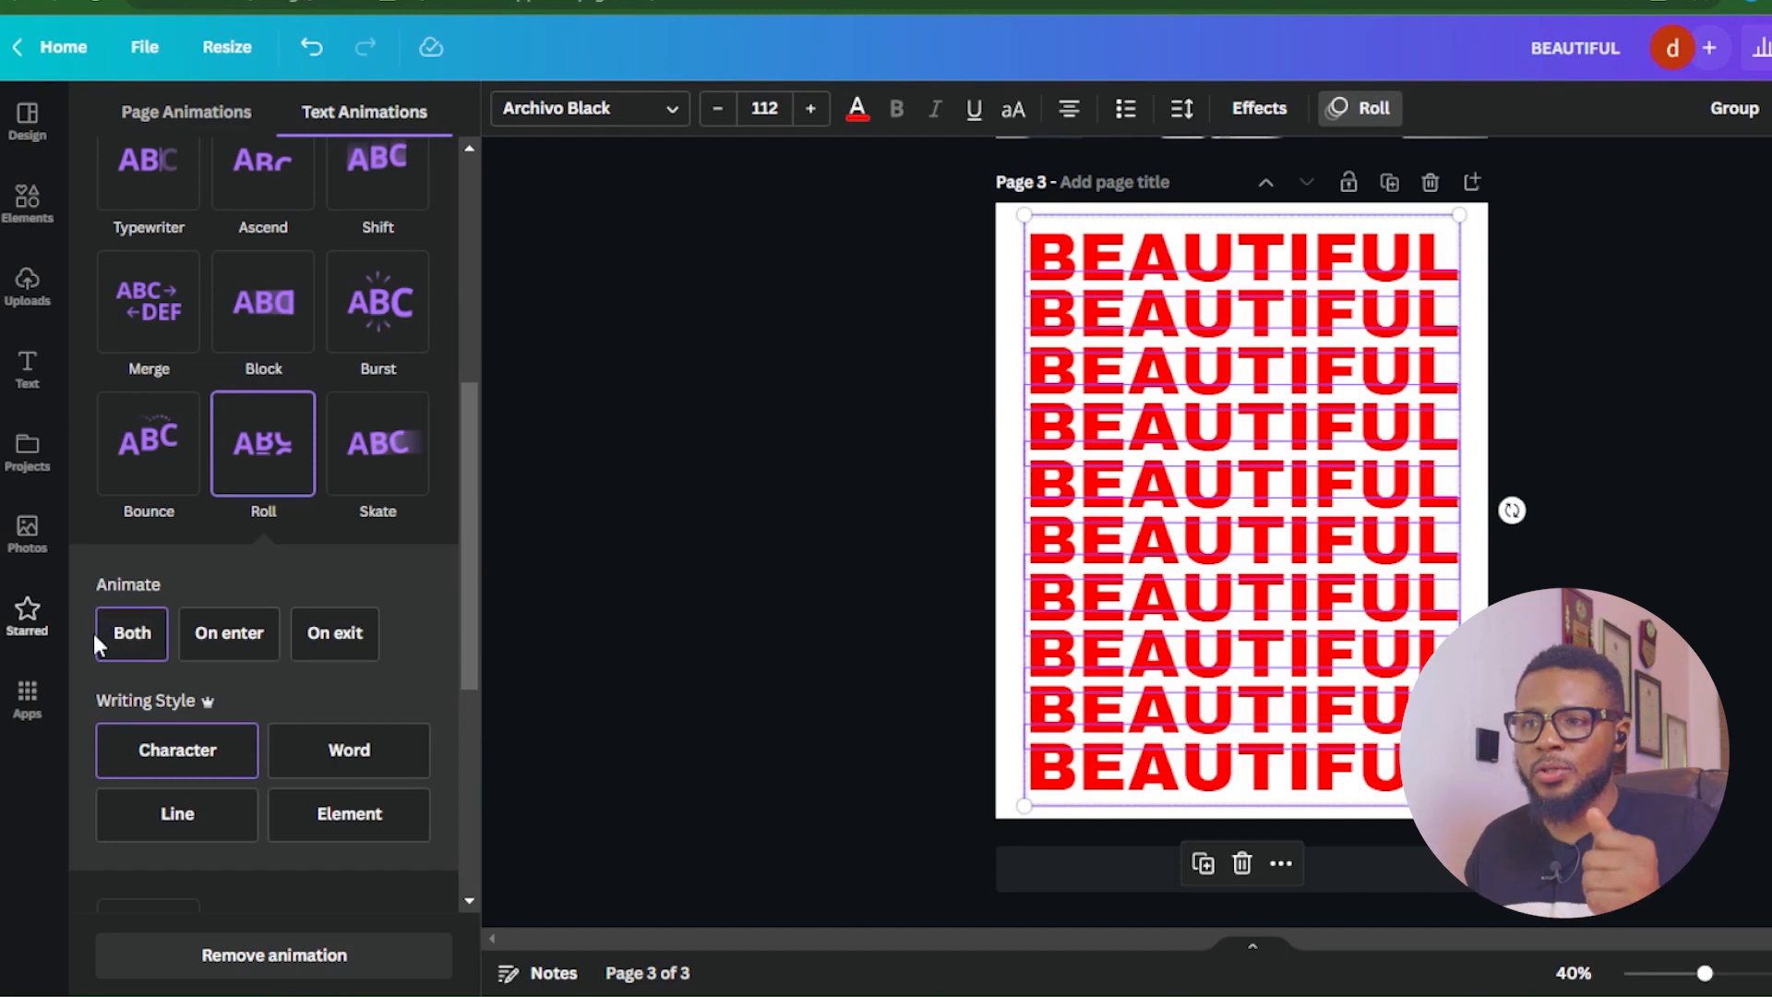
{"action": "left_click", "coordinate": [134, 636]}
{"action": "scroll", "coordinate": [173, 508], "scroll_direction": "down", "scroll_amount": 4}
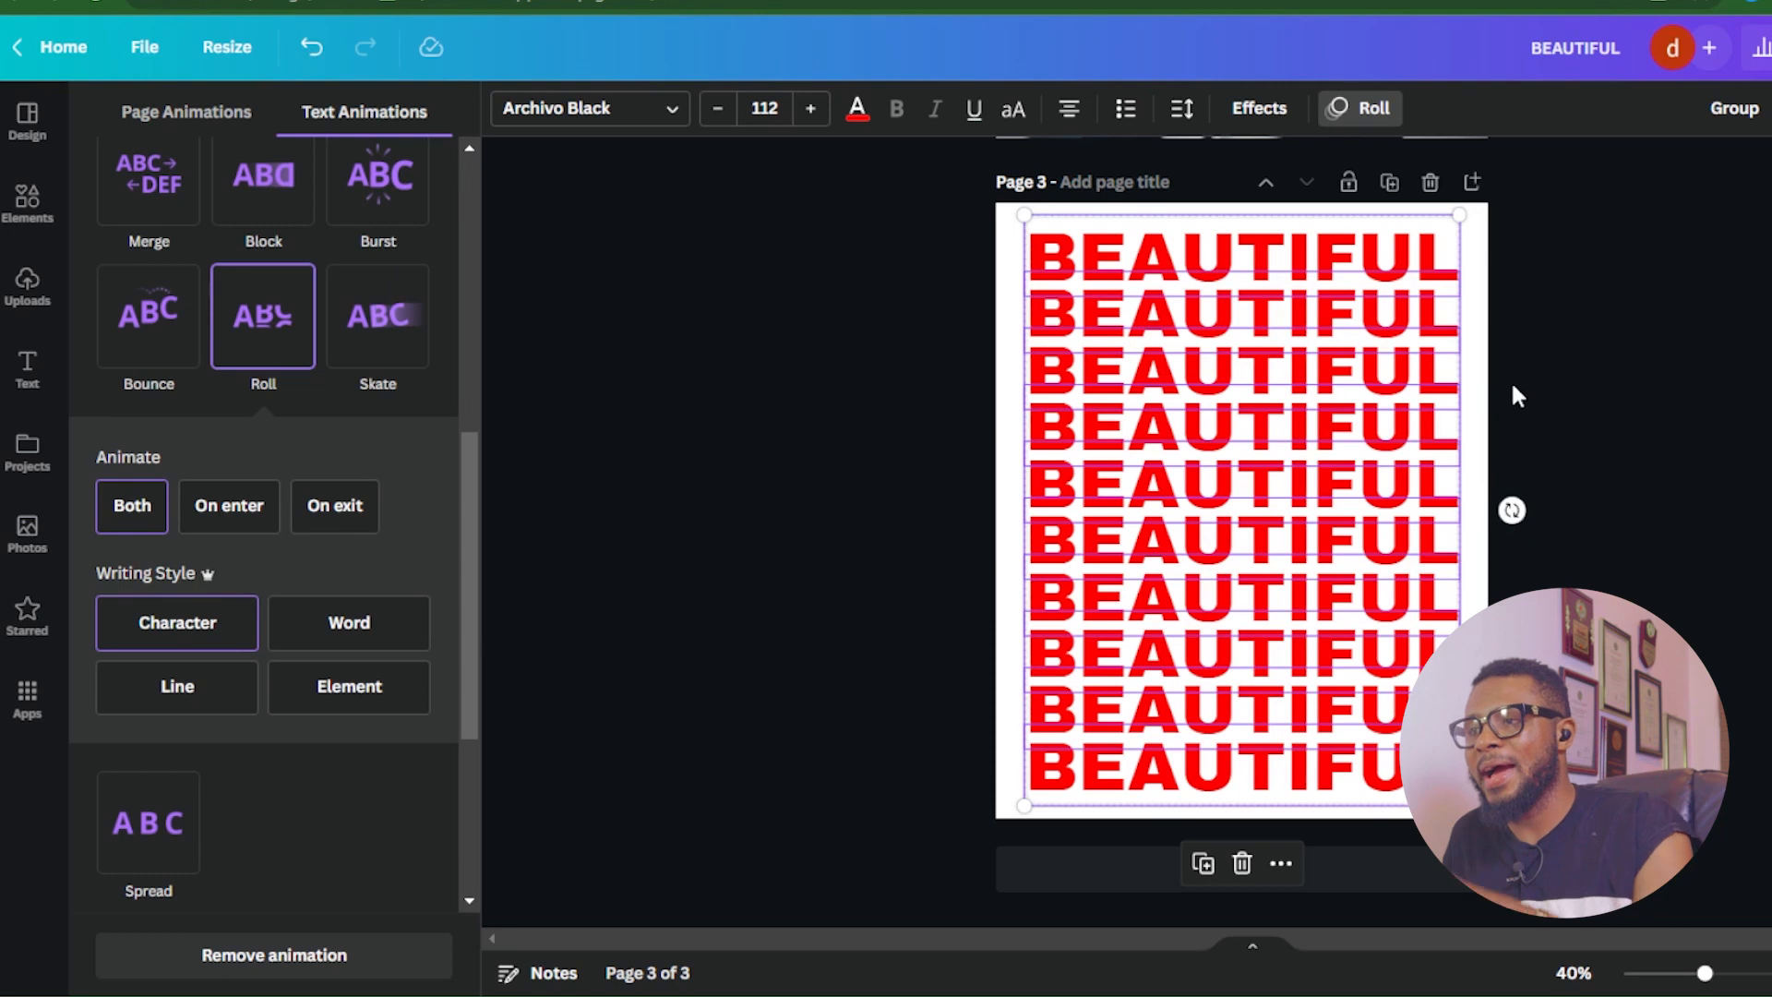
{"action": "left_click", "coordinate": [1626, 402]}
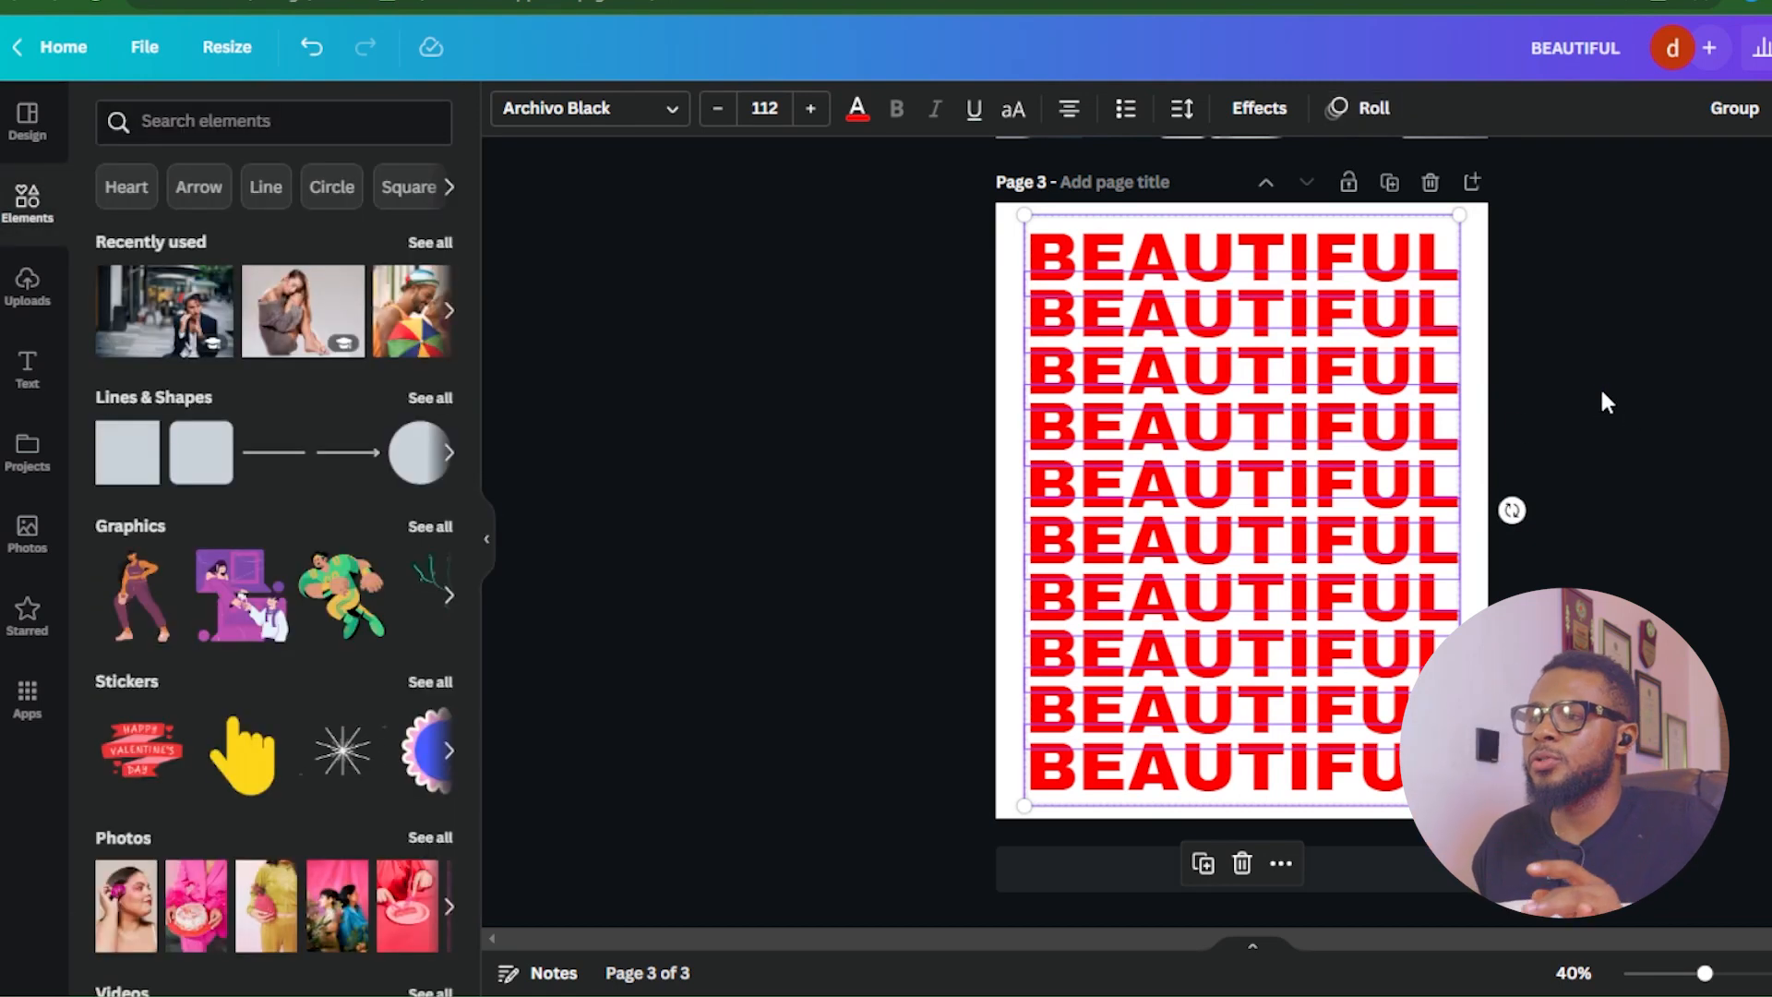
{"action": "left_click", "coordinate": [1597, 386]}
Find a PODCAST video, add the 10.0s clip of two seated women to page 3, and bring it forward over the text
{"action": "left_click", "coordinate": [27, 300]}
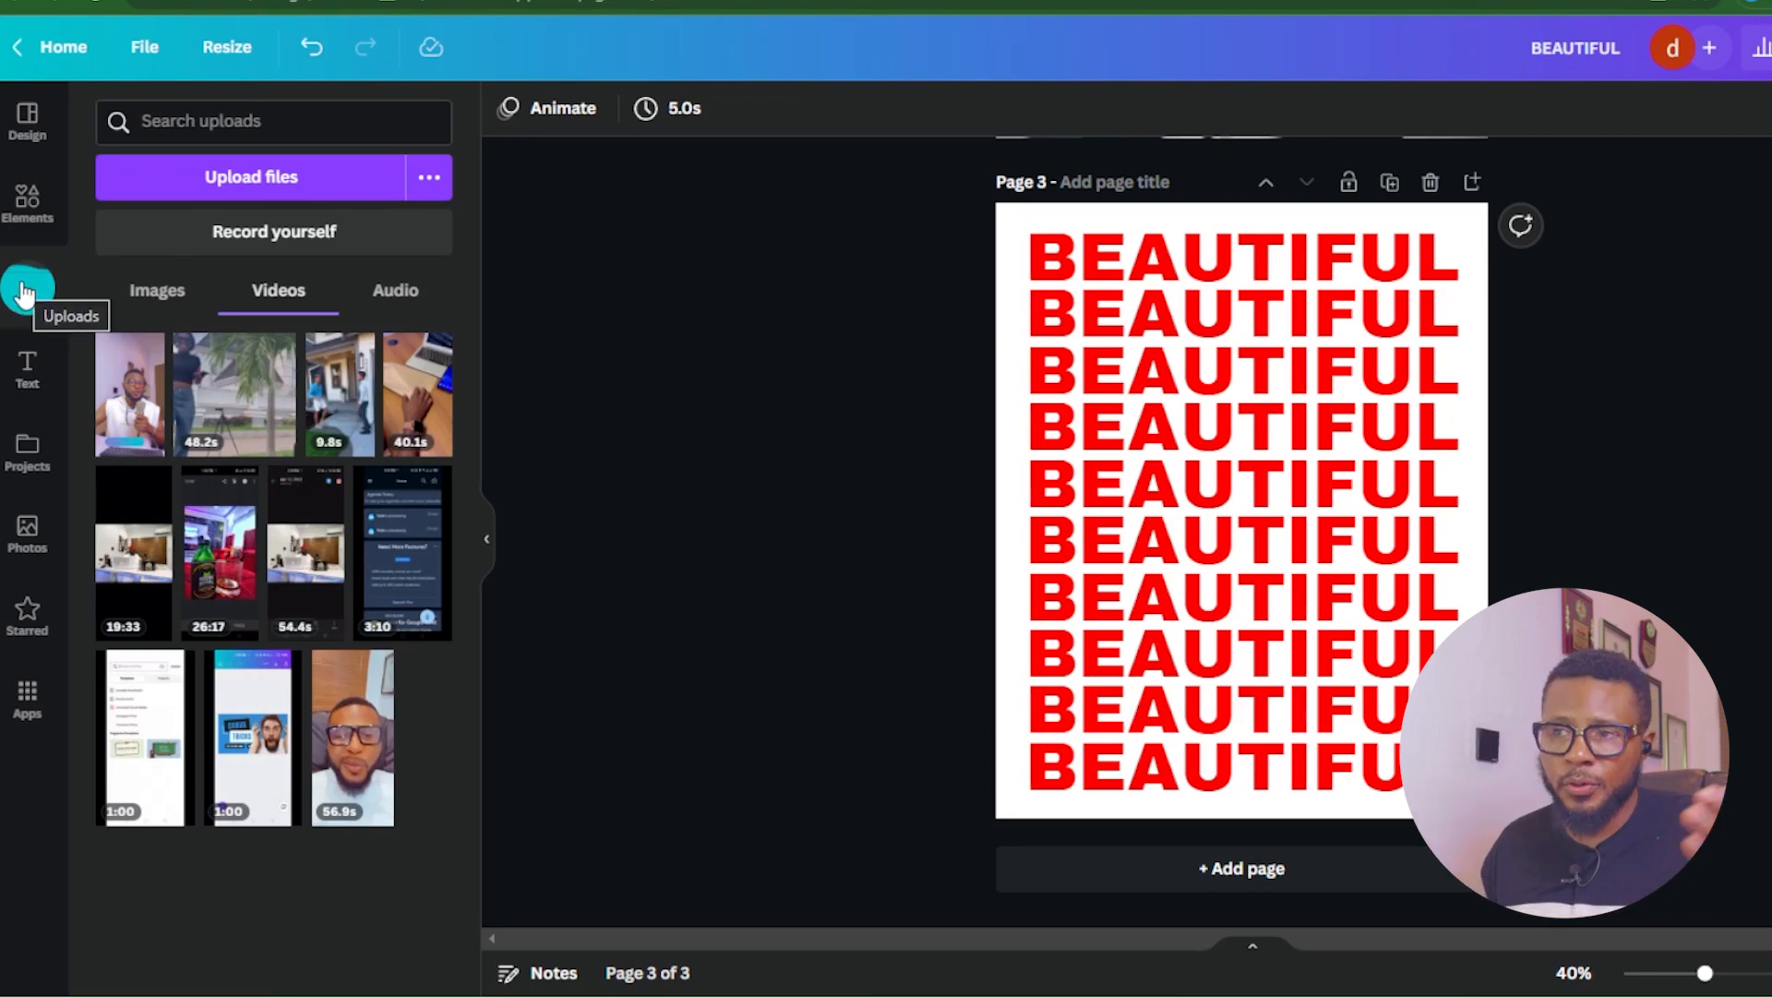
{"action": "left_click", "coordinate": [29, 220]}
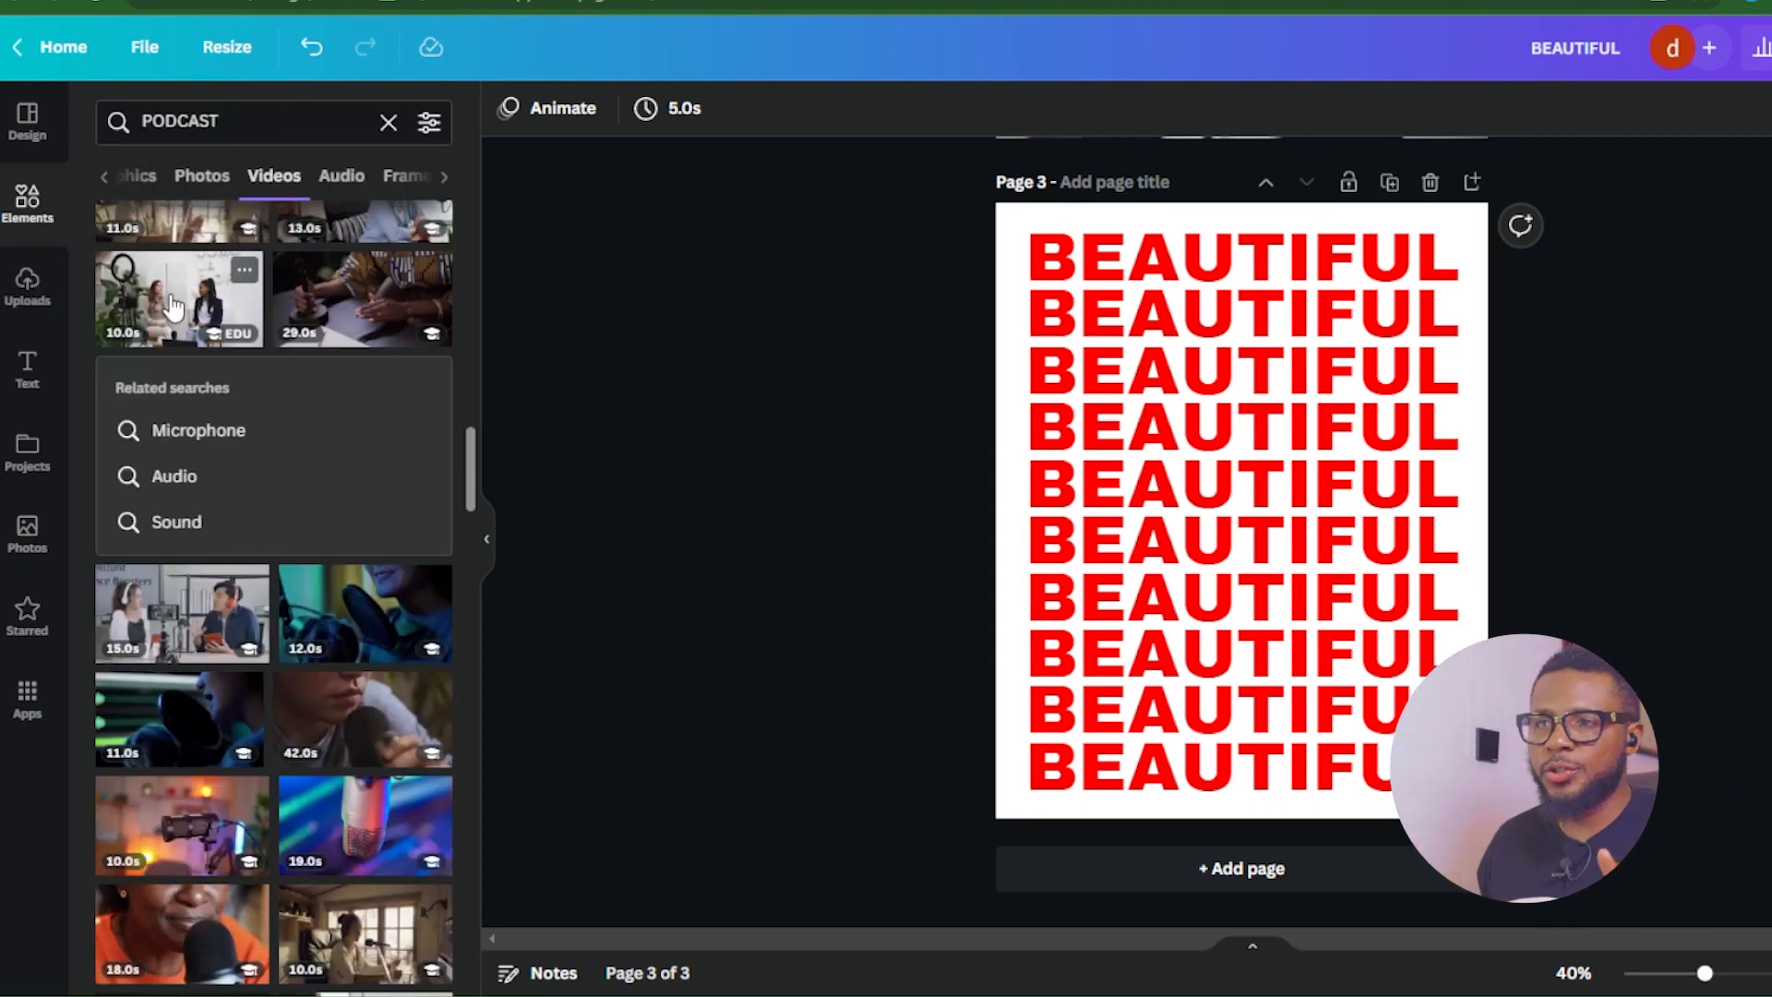
{"action": "left_click", "coordinate": [176, 304]}
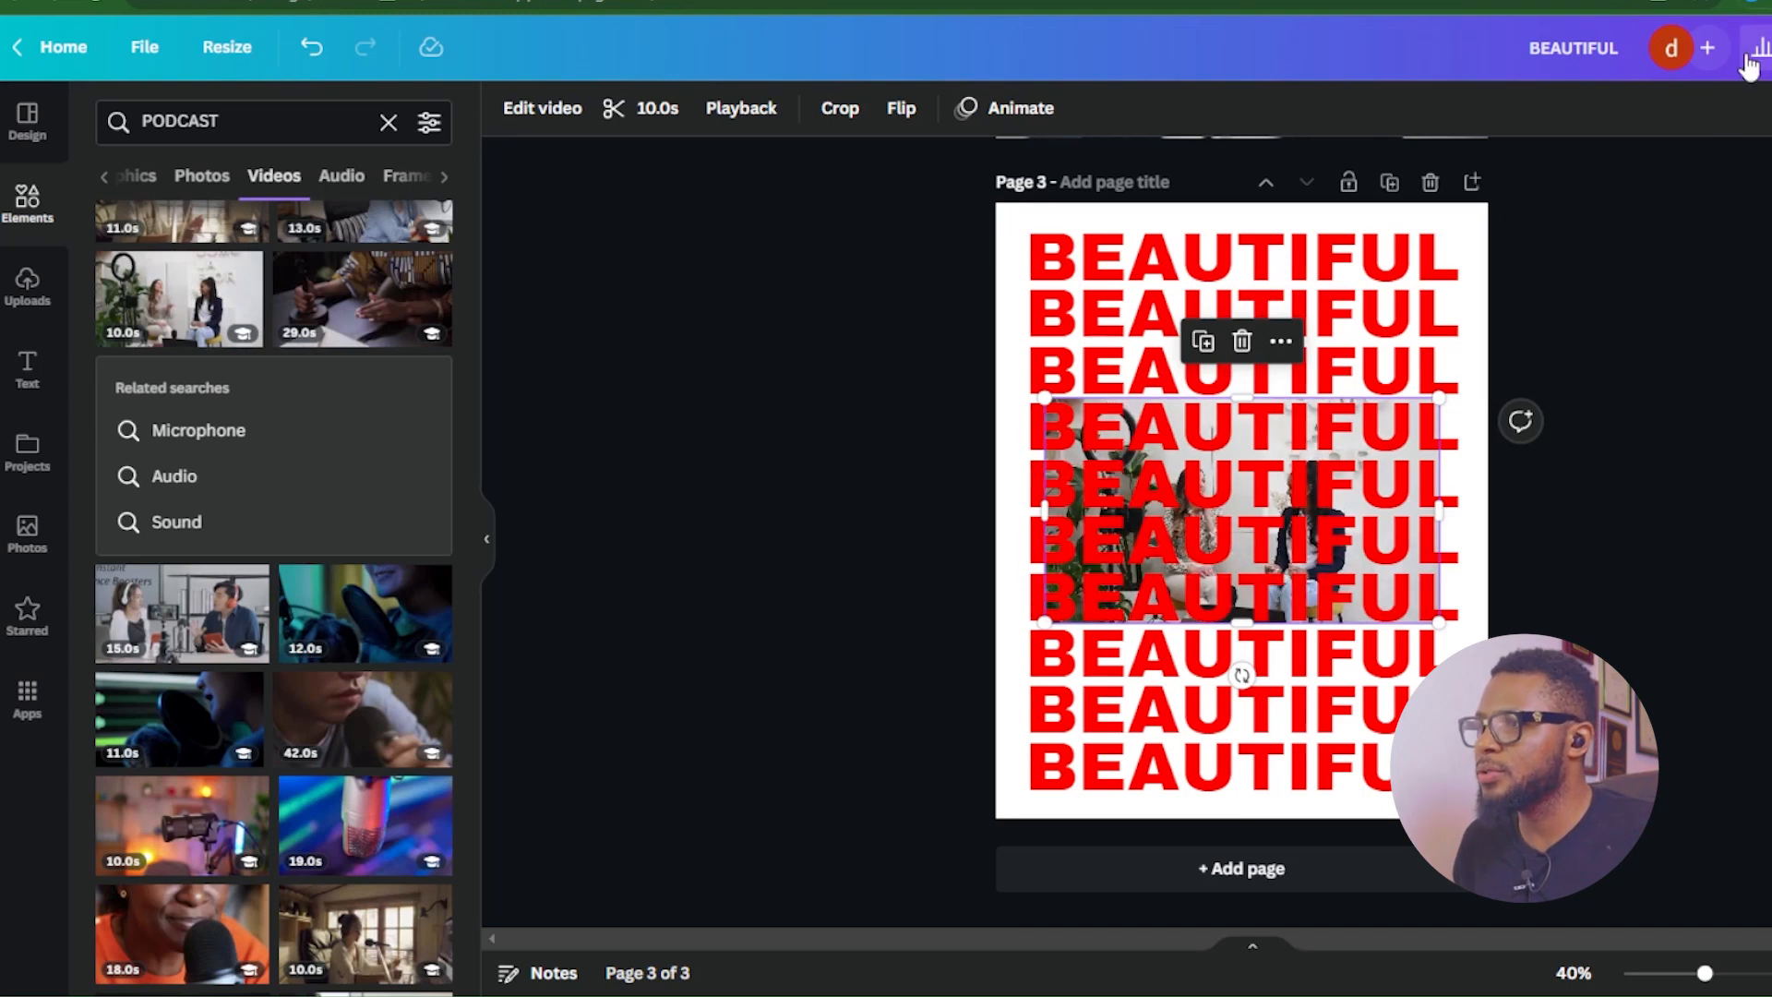
{"action": "left_click", "coordinate": [1765, 108]}
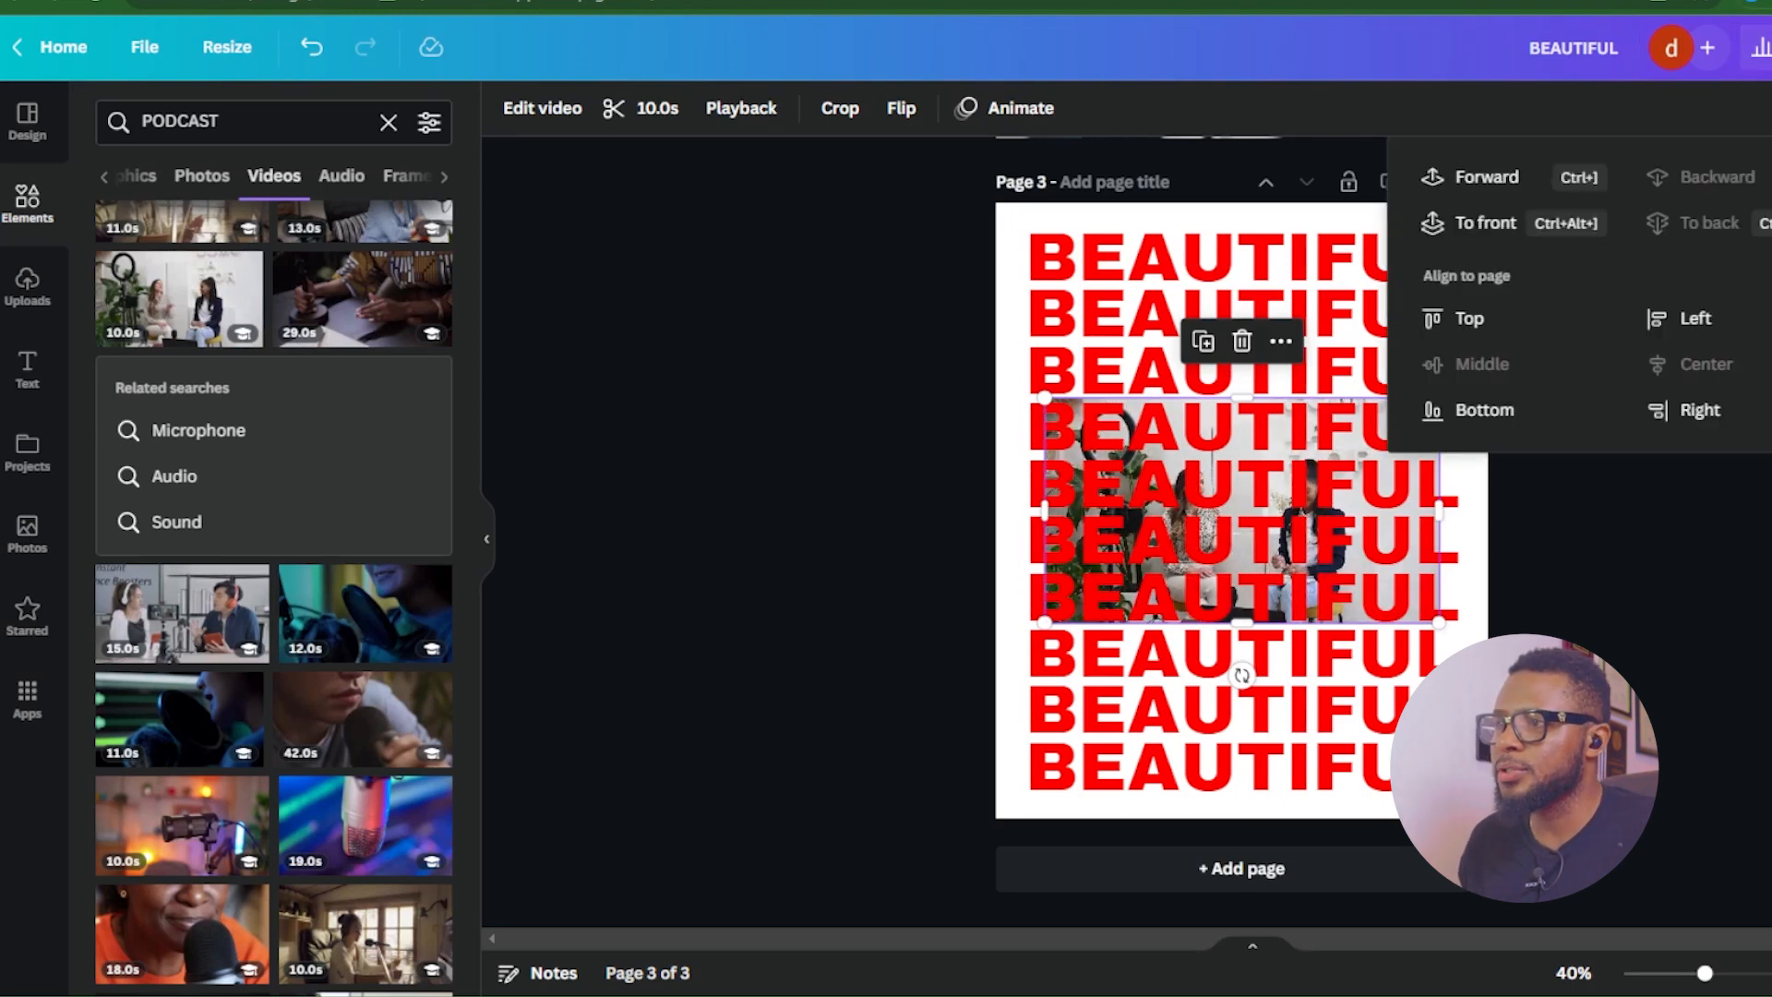
{"action": "left_click", "coordinate": [1524, 189]}
{"action": "left_click", "coordinate": [1525, 182]}
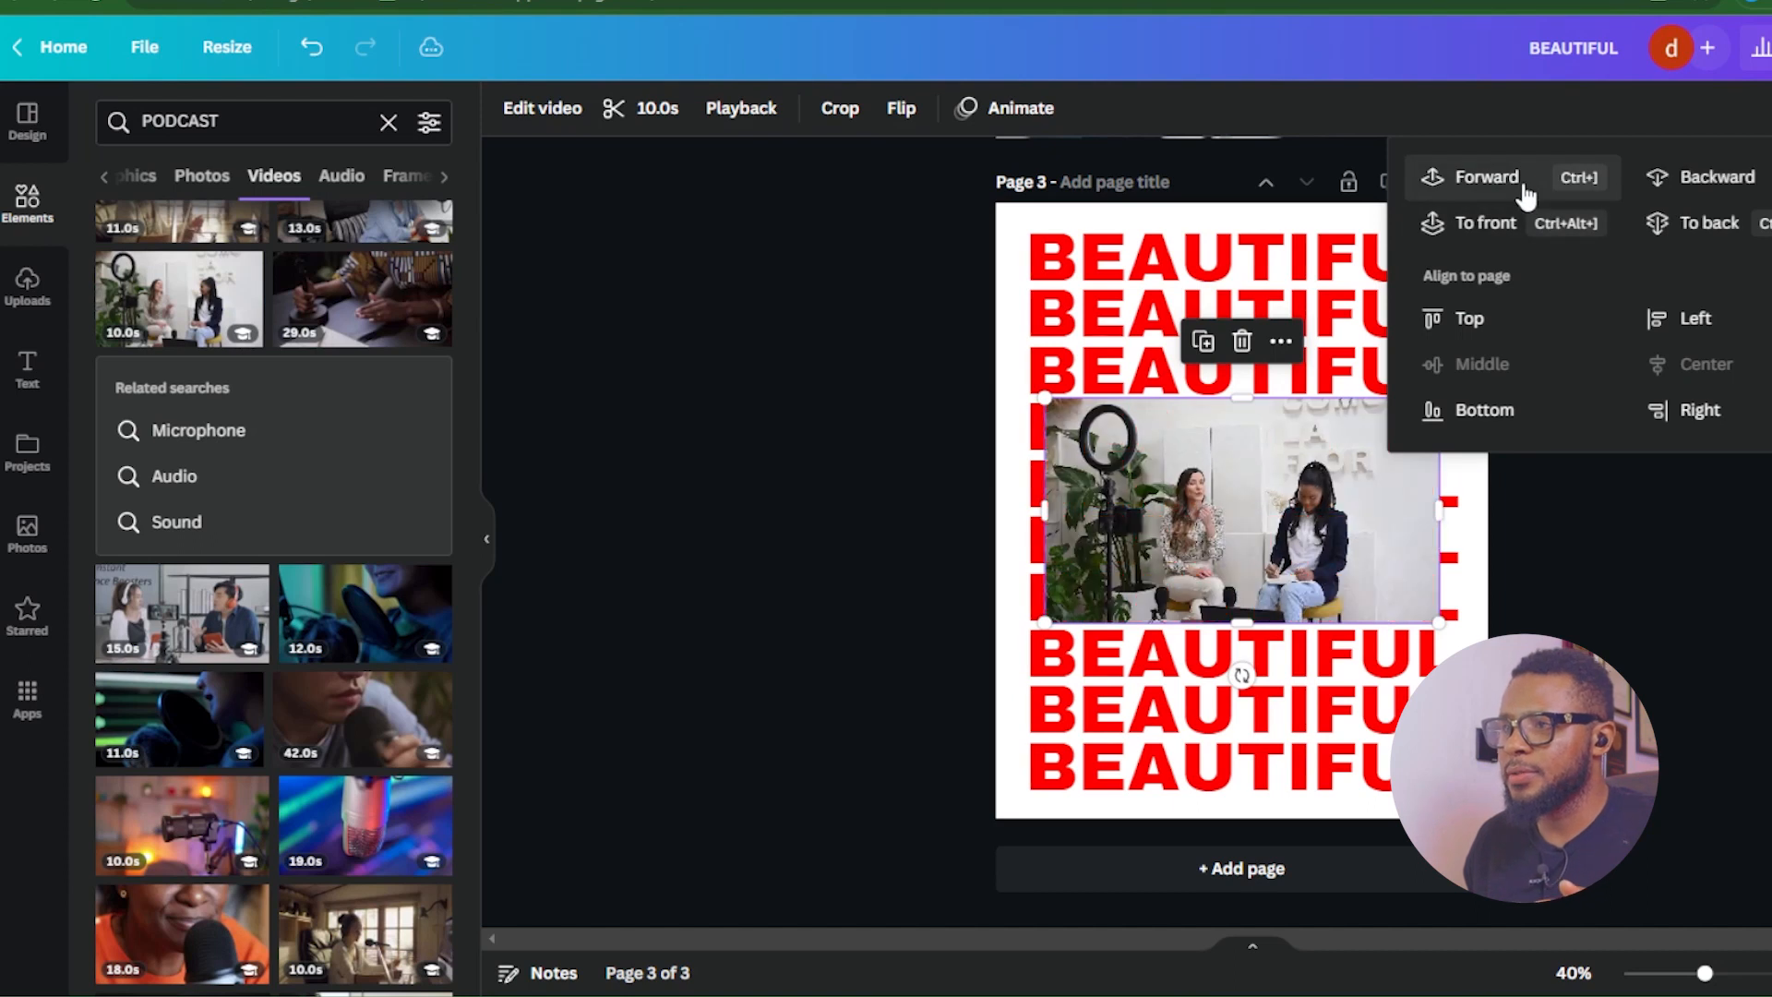
Enlarge and reposition the clip so both women span the page's lower part, layered in front of the lowest BEAUTIFUL rows
{"action": "left_click", "coordinate": [1270, 550]}
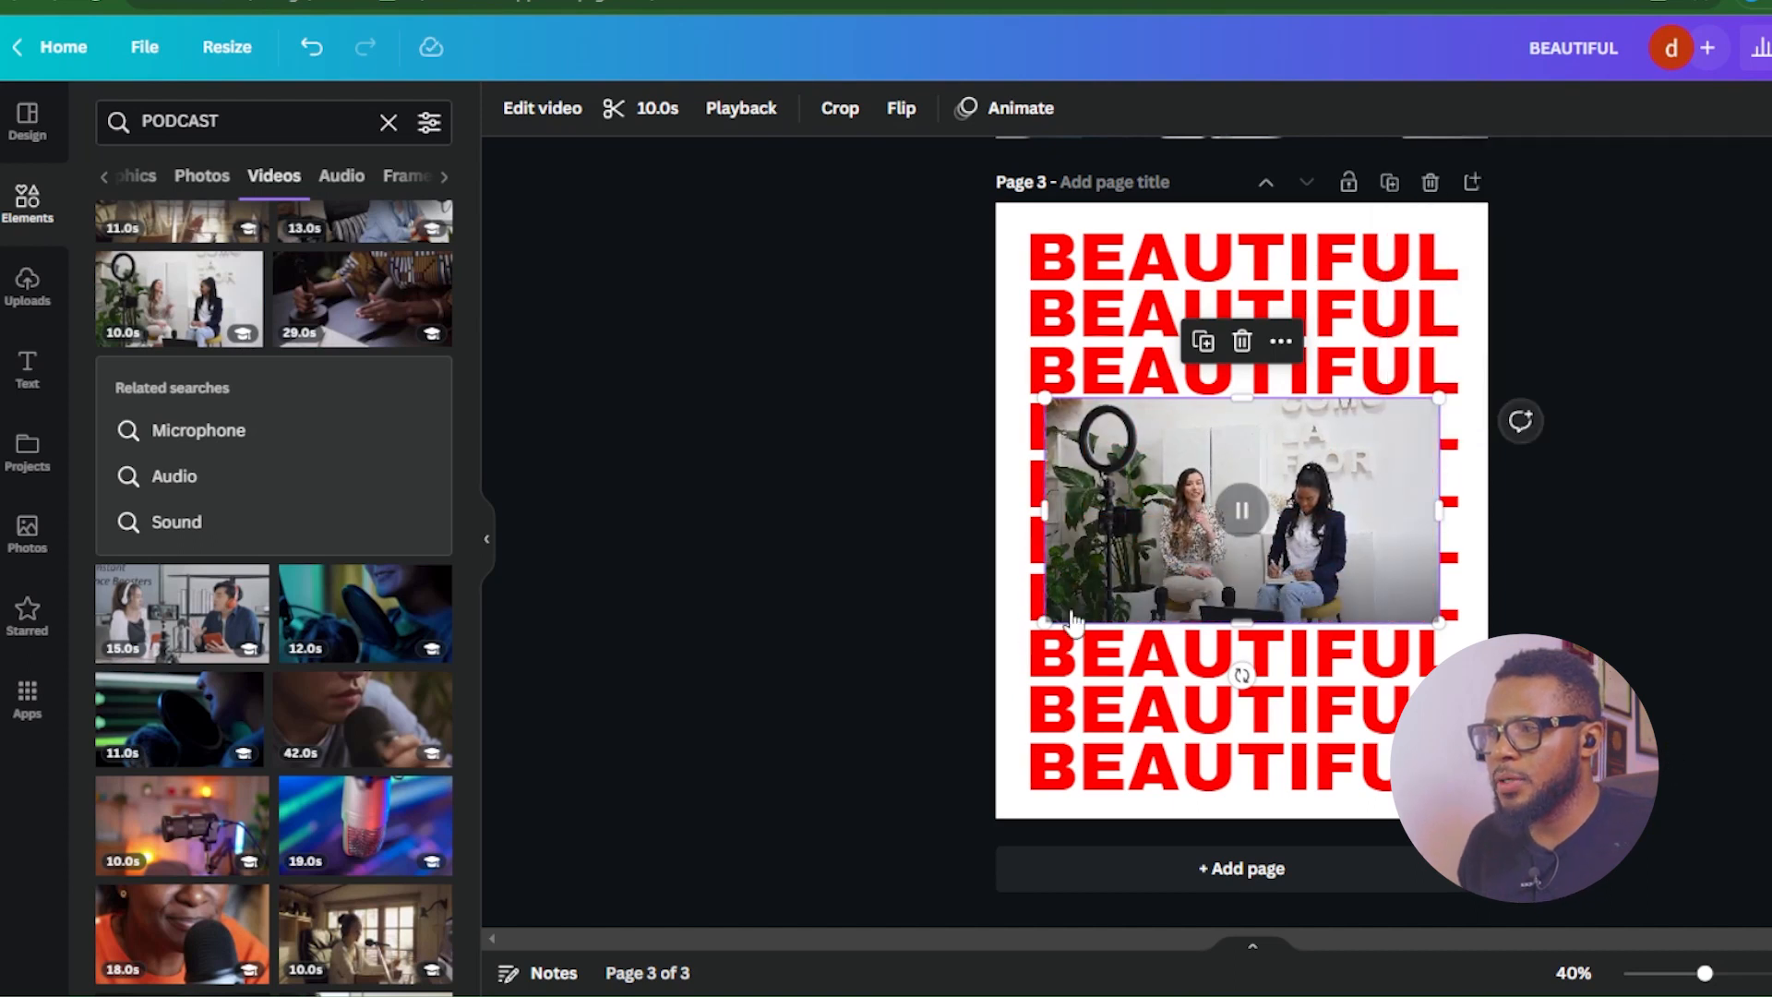
{"action": "left_click_drag", "start_coordinate": [1043, 623], "coordinate": [722, 865]}
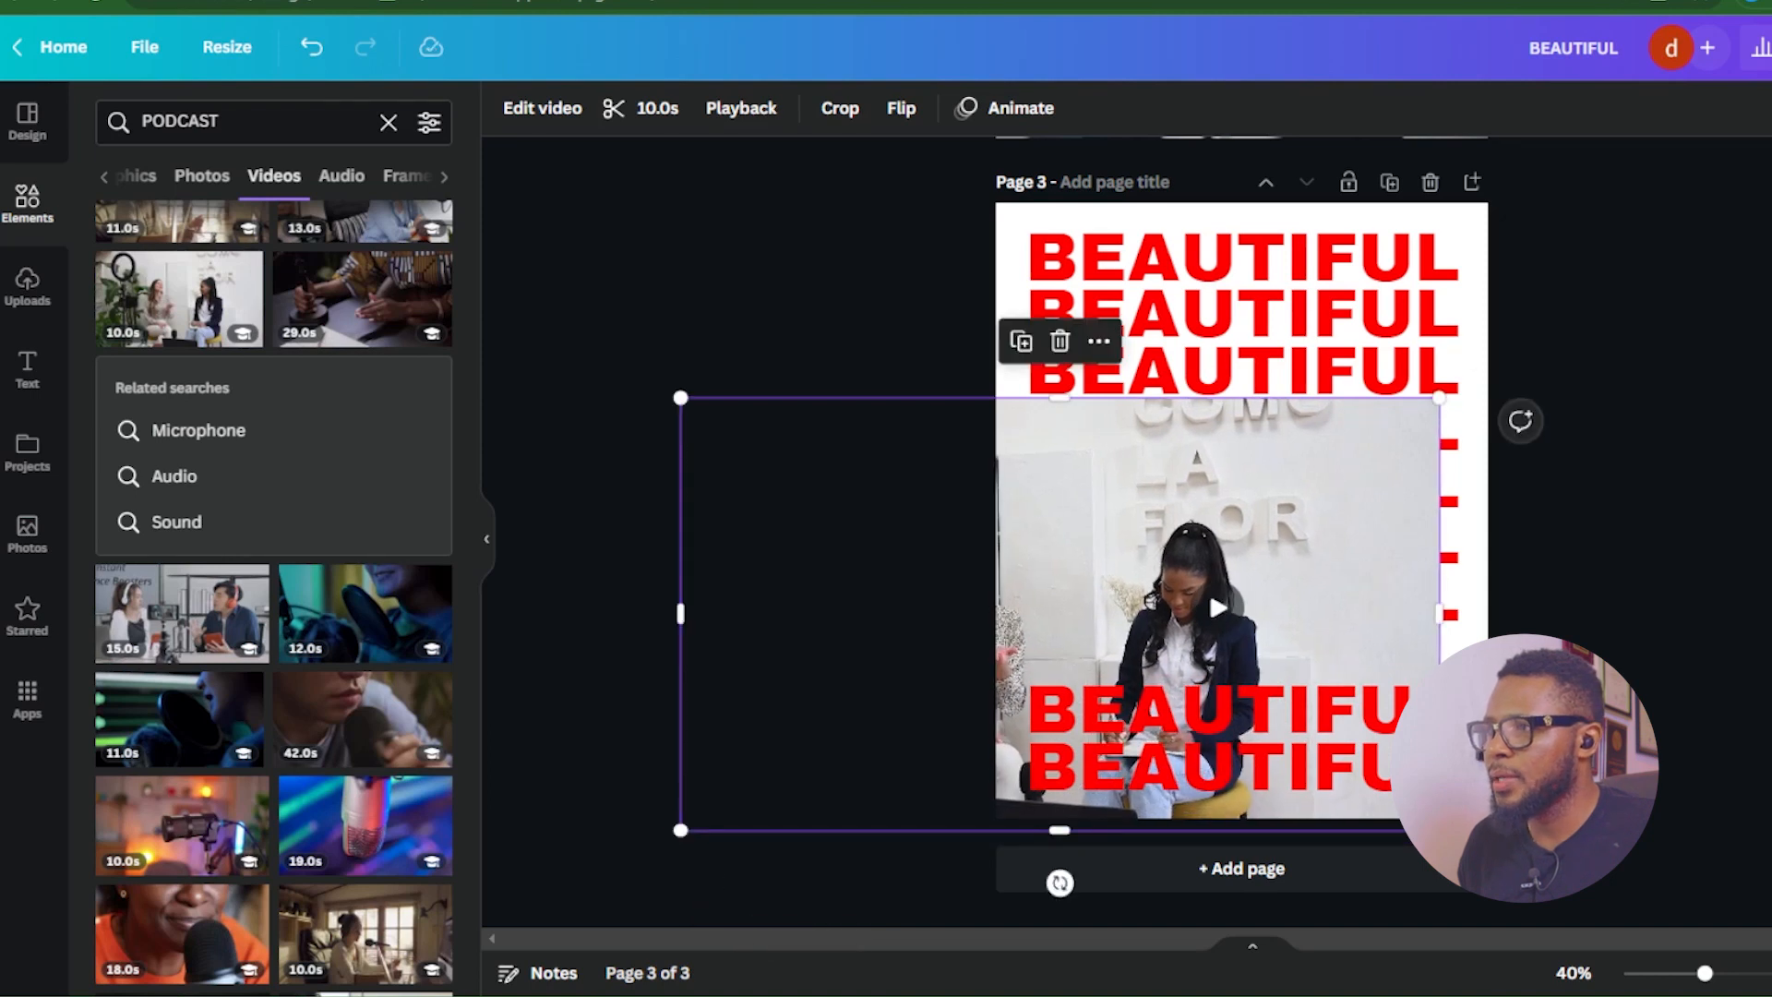
{"action": "left_click", "coordinate": [1753, 108]}
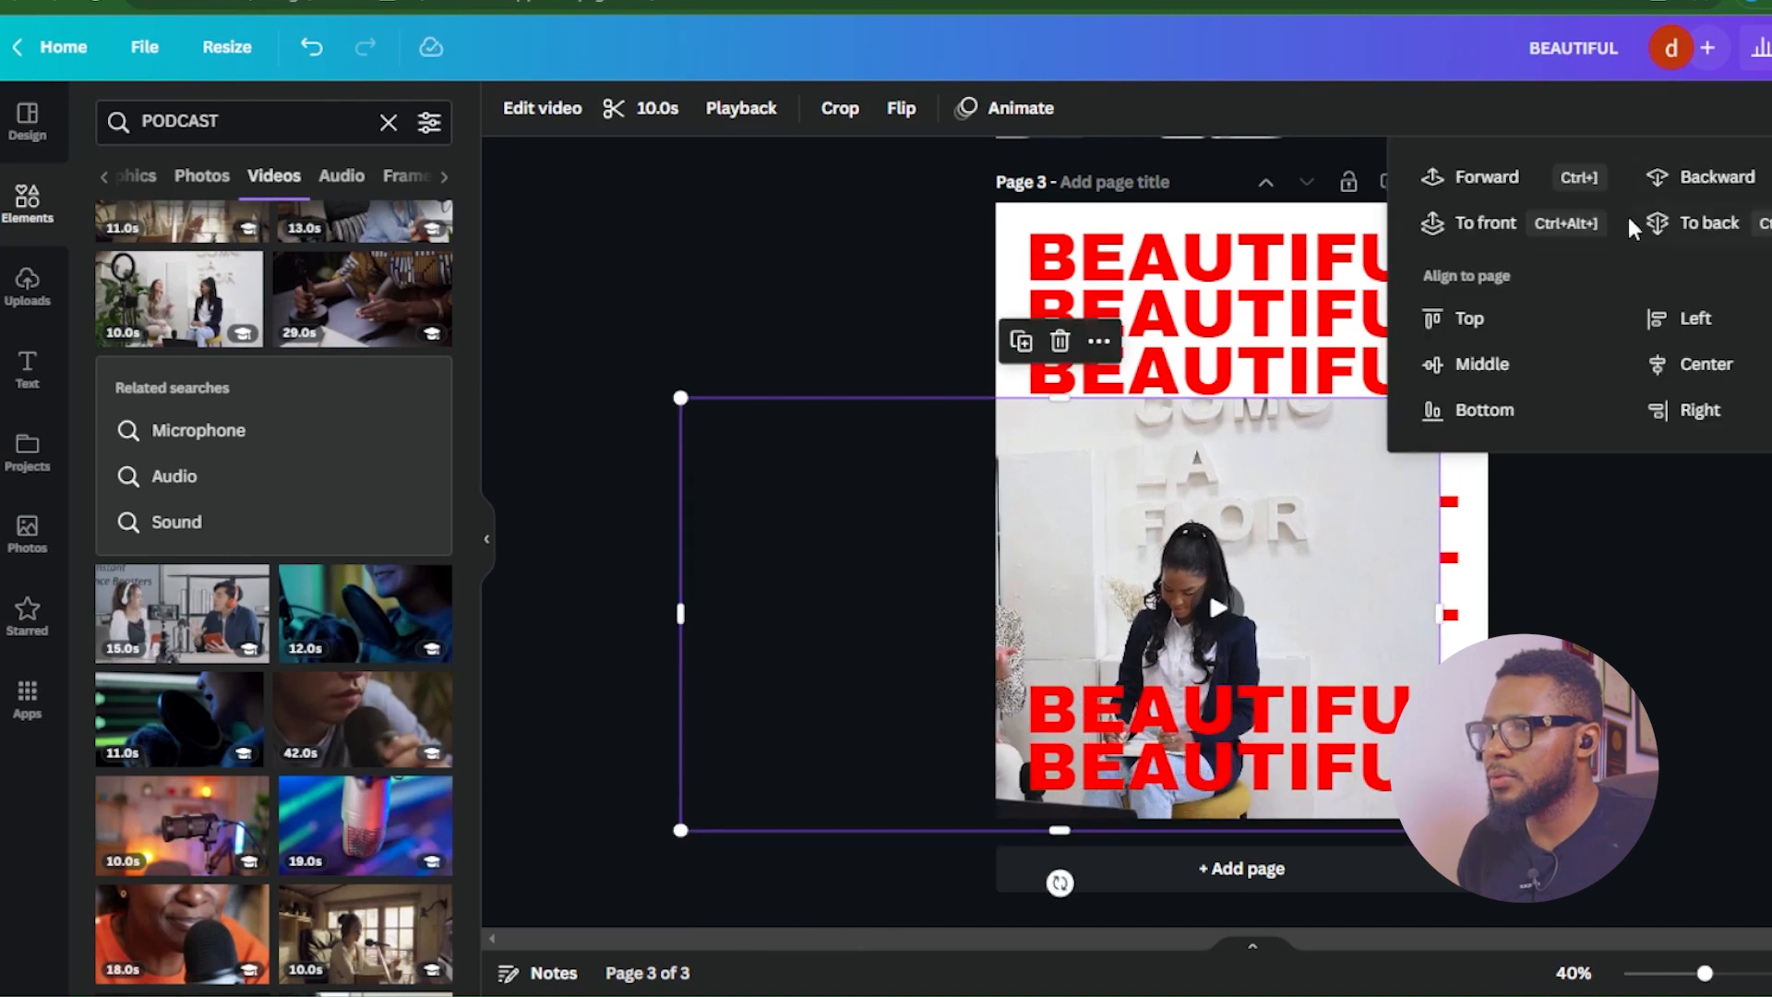
{"action": "left_click", "coordinate": [1515, 182]}
{"action": "left_click", "coordinate": [1585, 511]}
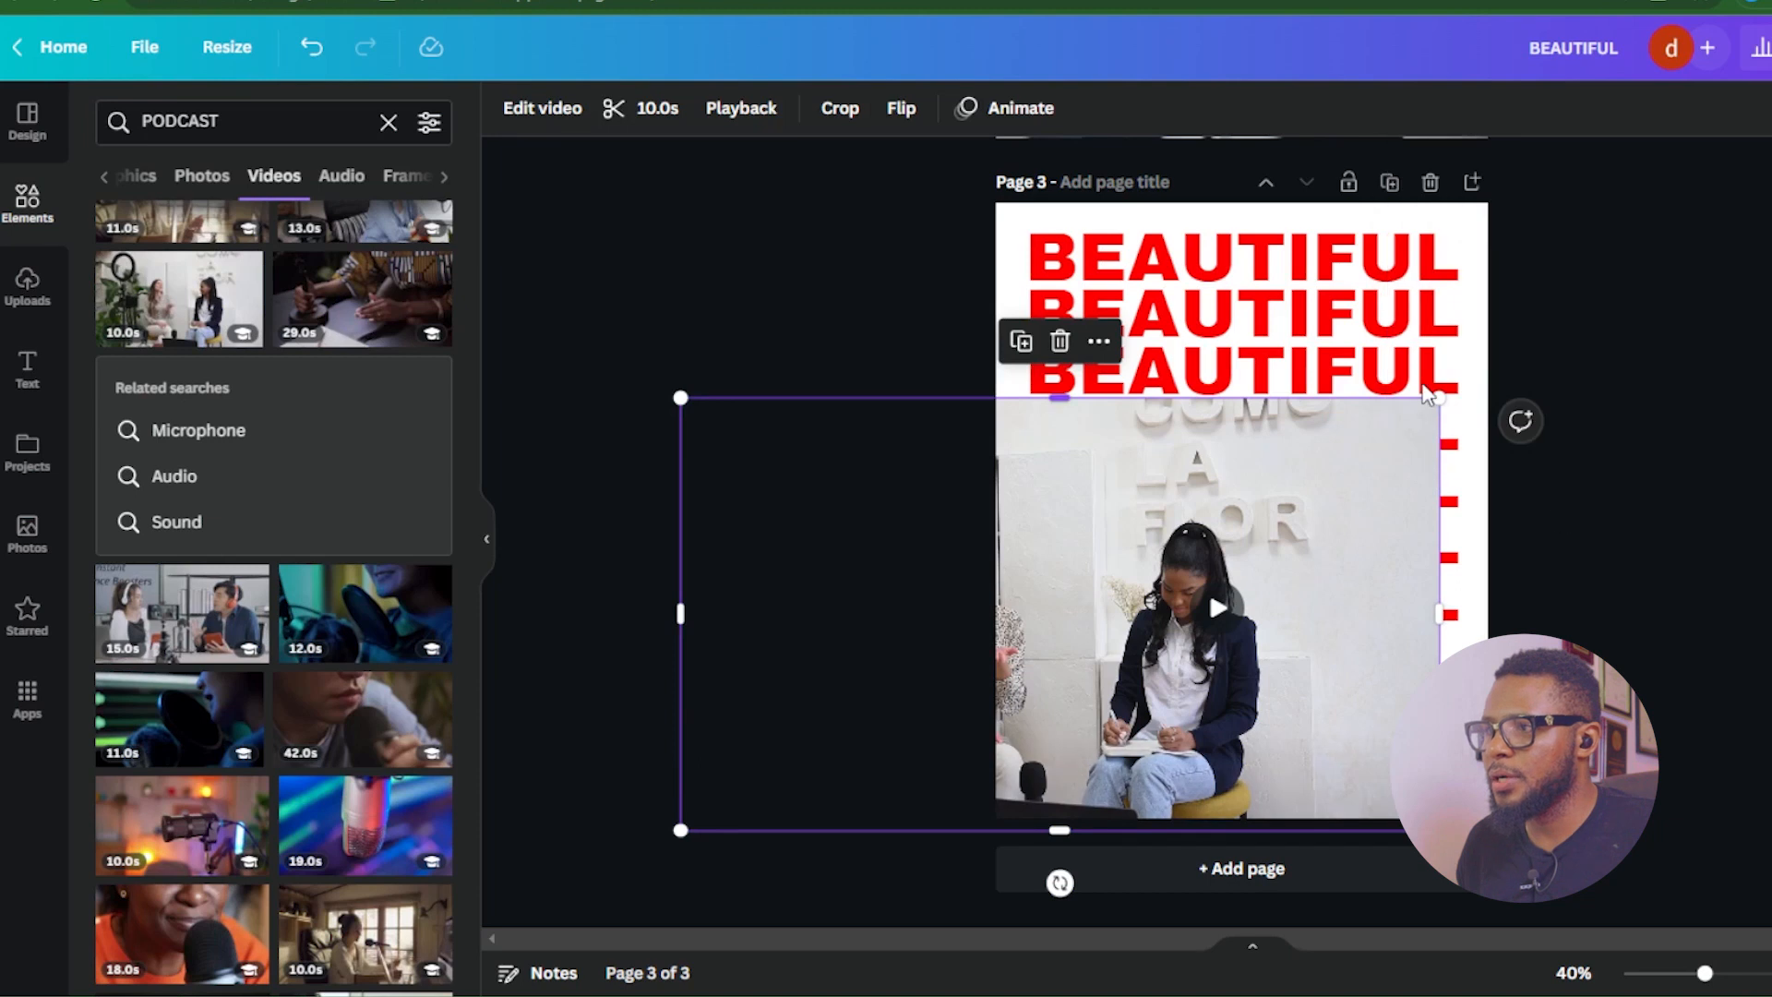
{"action": "left_click_drag", "start_coordinate": [1483, 373], "coordinate": [1531, 379]}
{"action": "left_click_drag", "start_coordinate": [1309, 470], "coordinate": [1423, 476]}
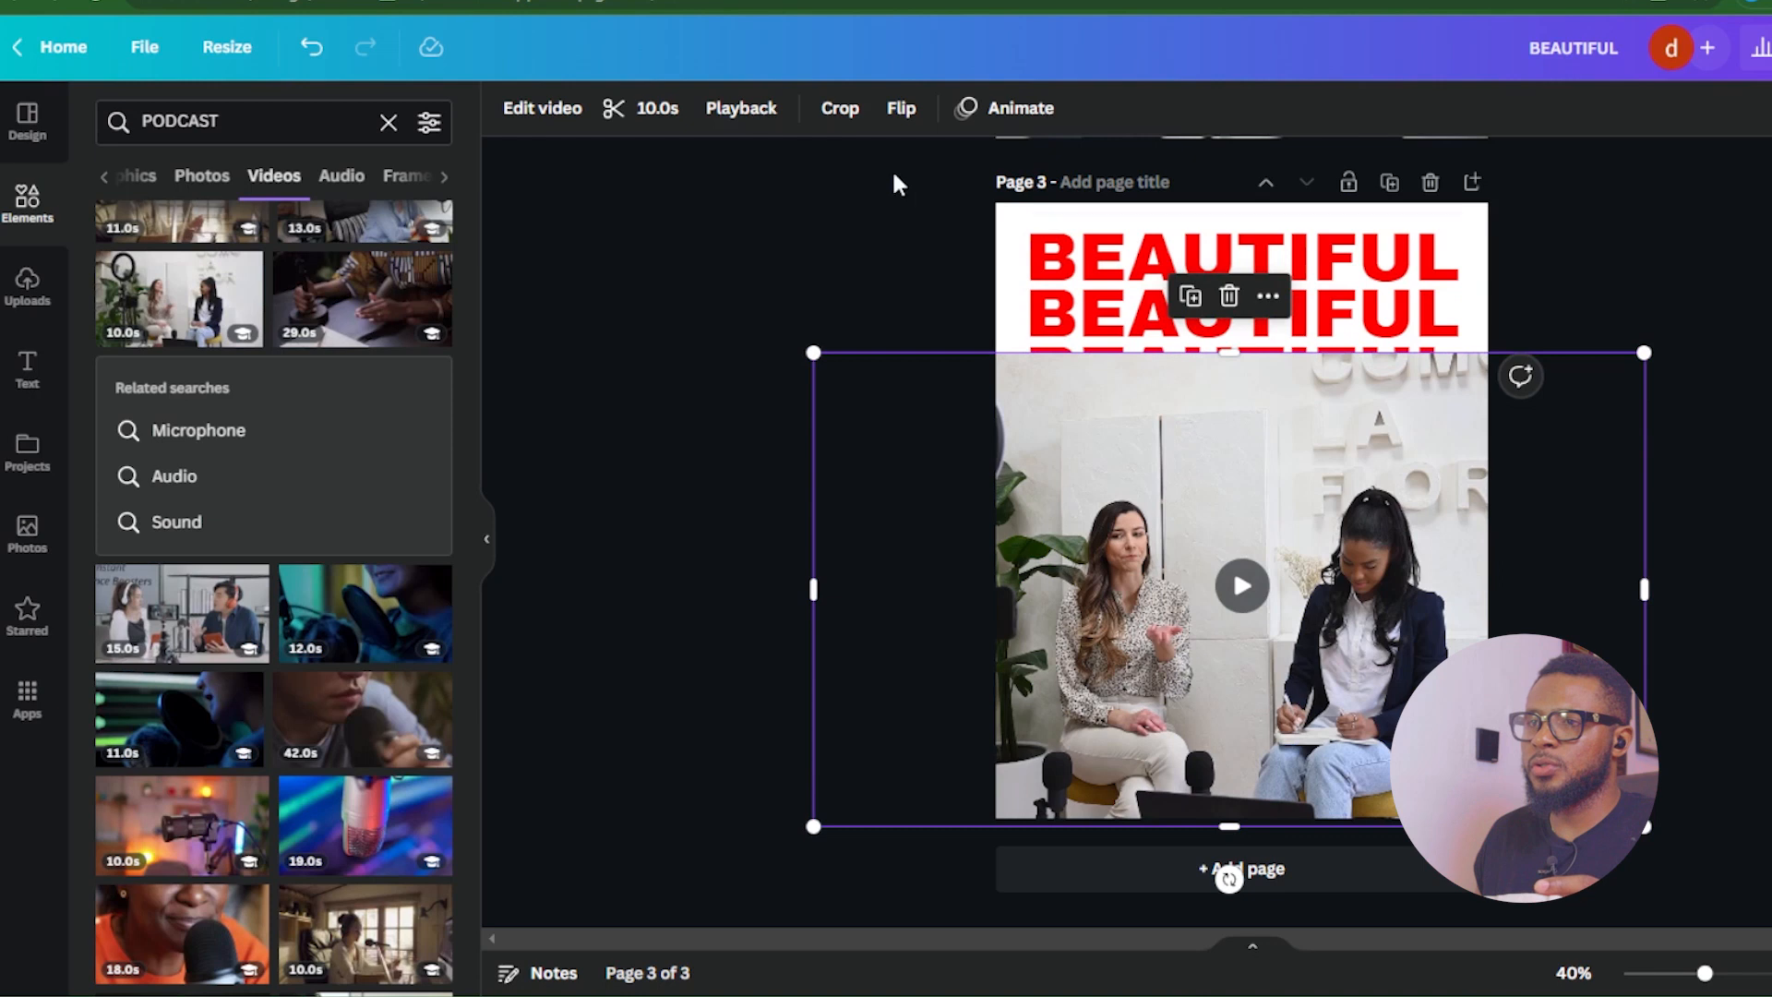
Remove the video's background and enlarge the clip so the woman in the navy blazer sits in front of the BEAUTIFUL rows
{"action": "left_click", "coordinate": [545, 114]}
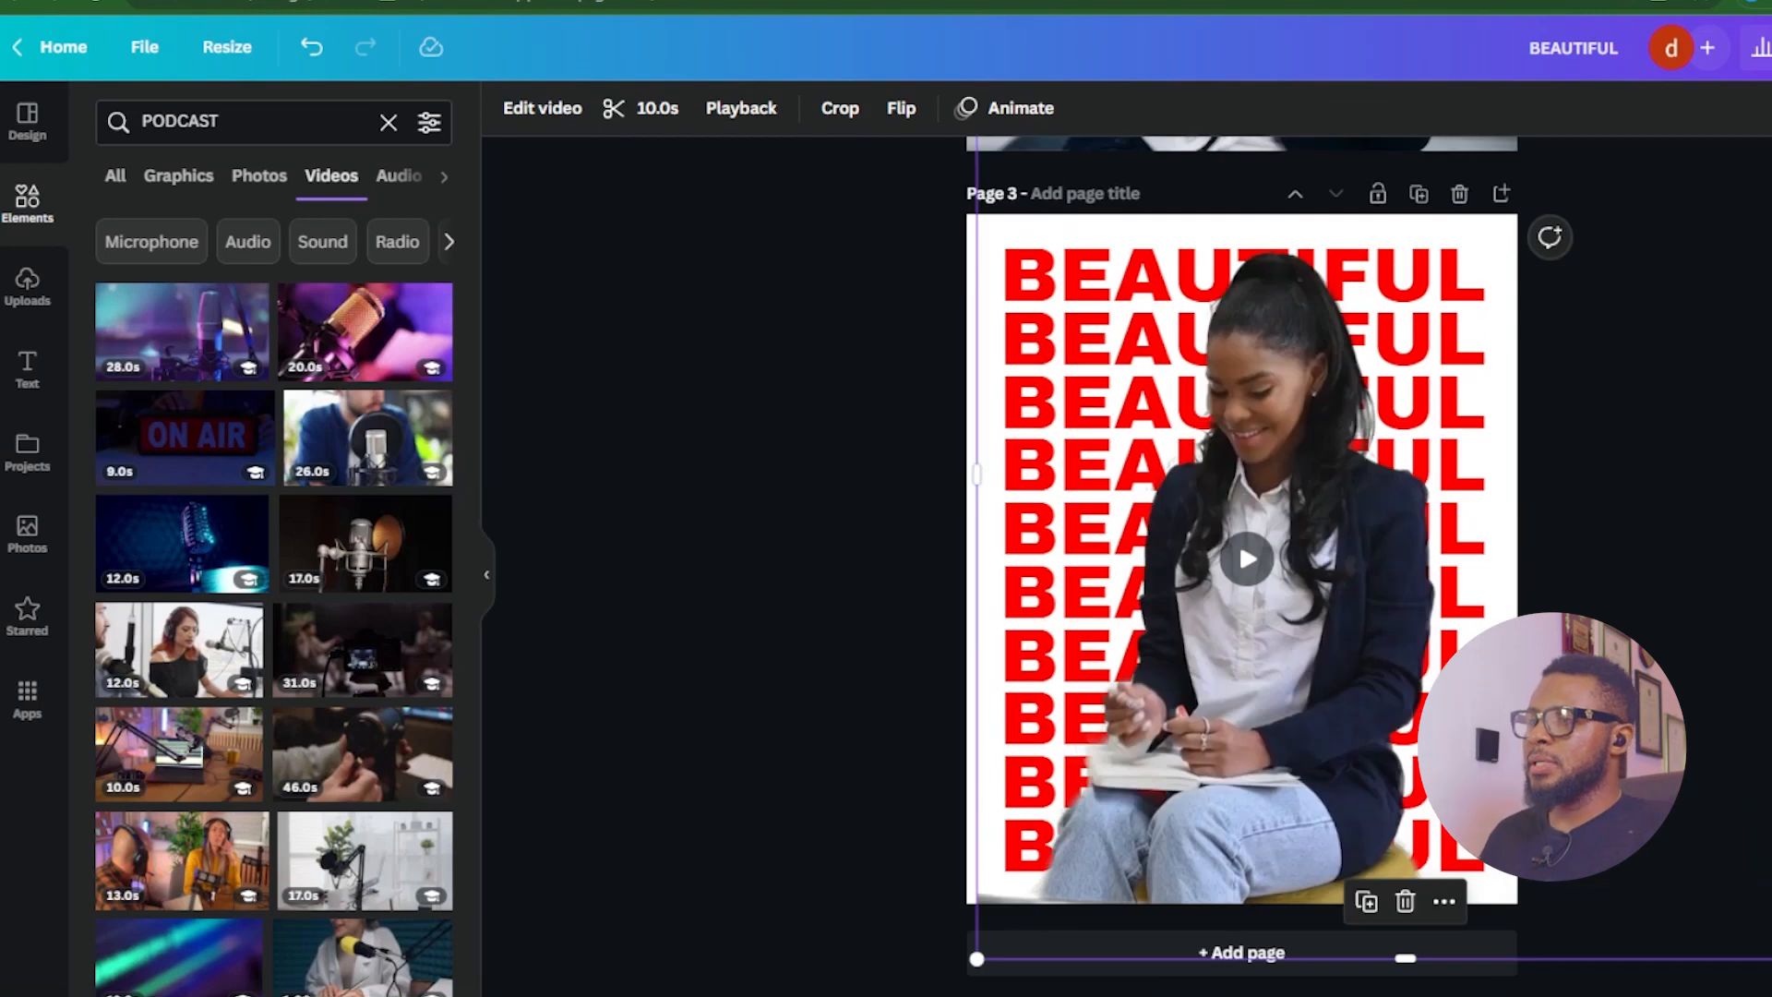
{"action": "key", "text": "Escape"}
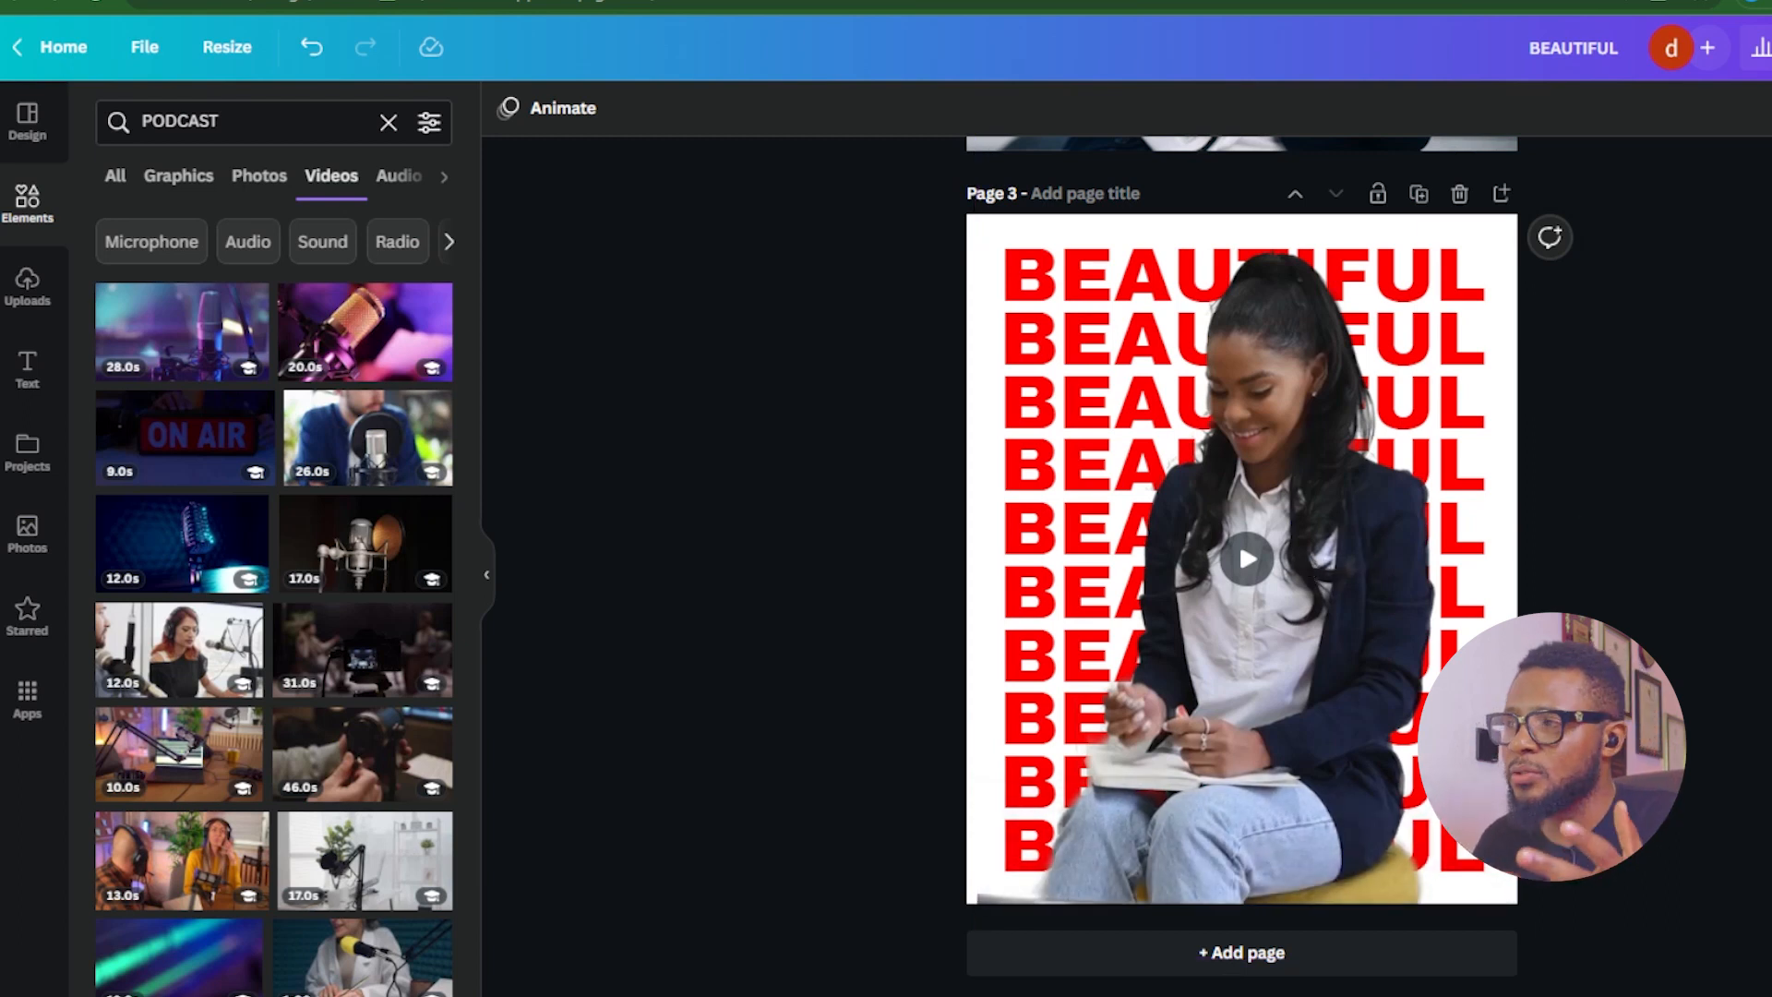
Download only page 3 as an MP4 video at 1,080 × 1,350 px, and play the downloaded file
{"action": "left_click", "coordinate": [1718, 51]}
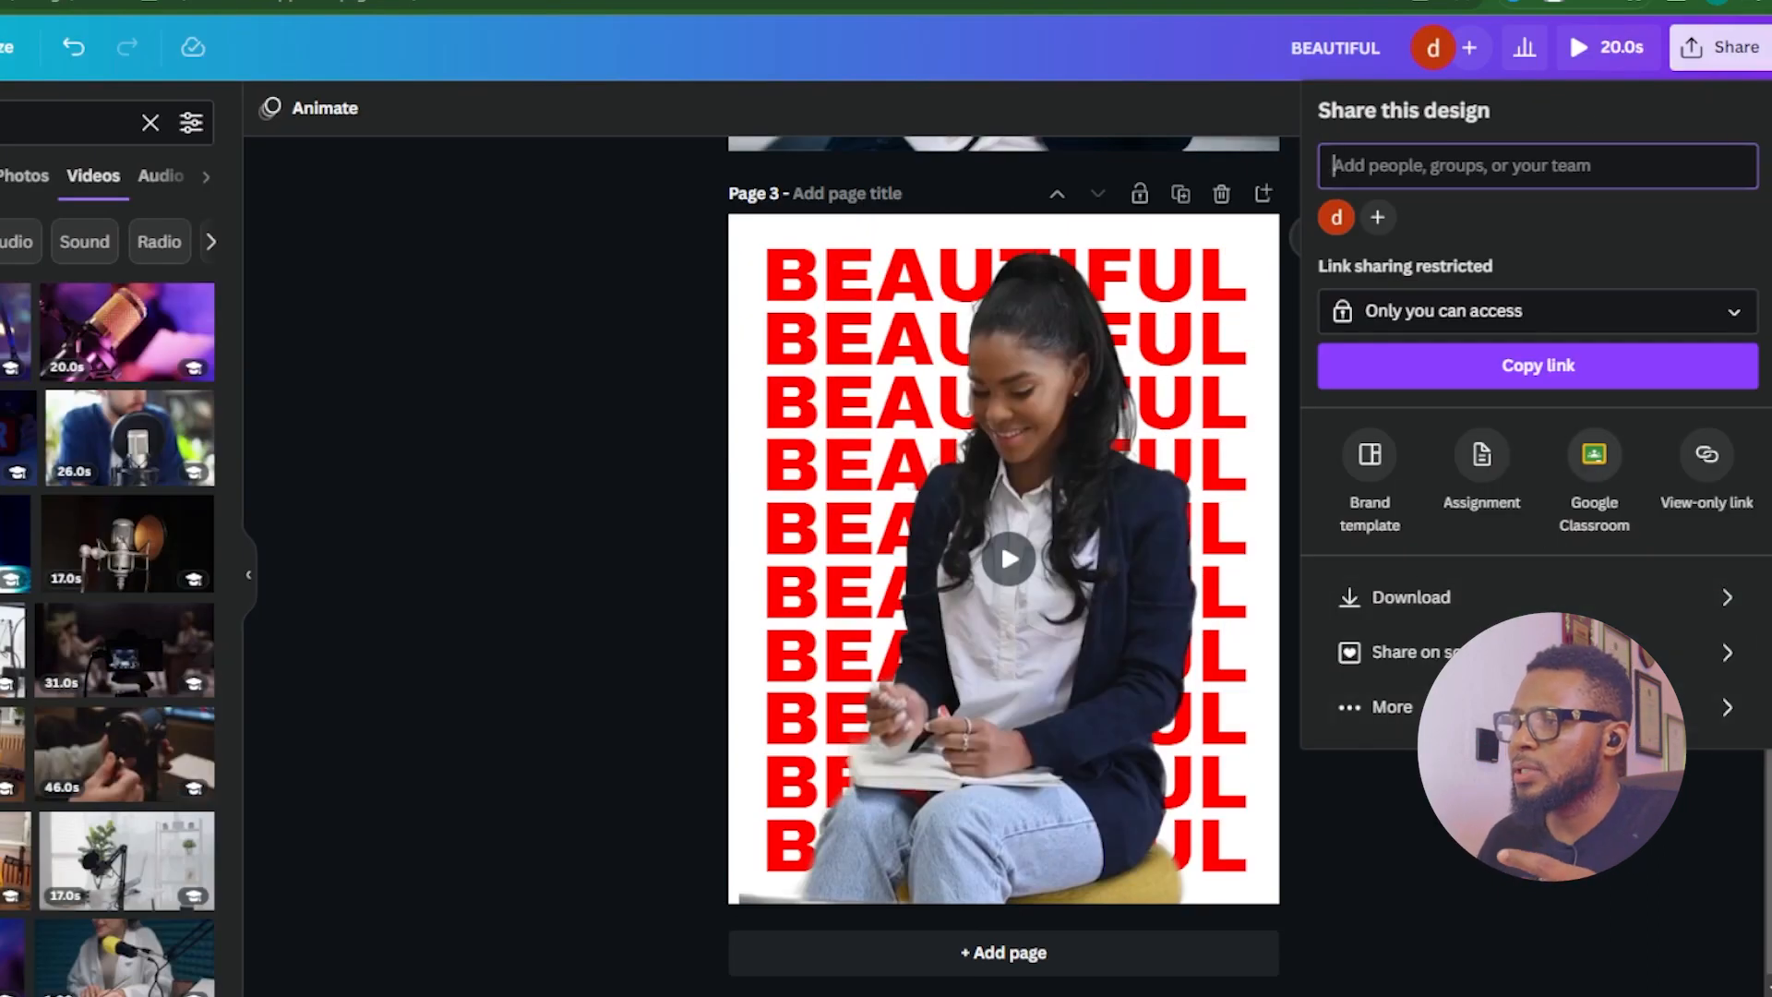
{"action": "left_click", "coordinate": [1439, 597]}
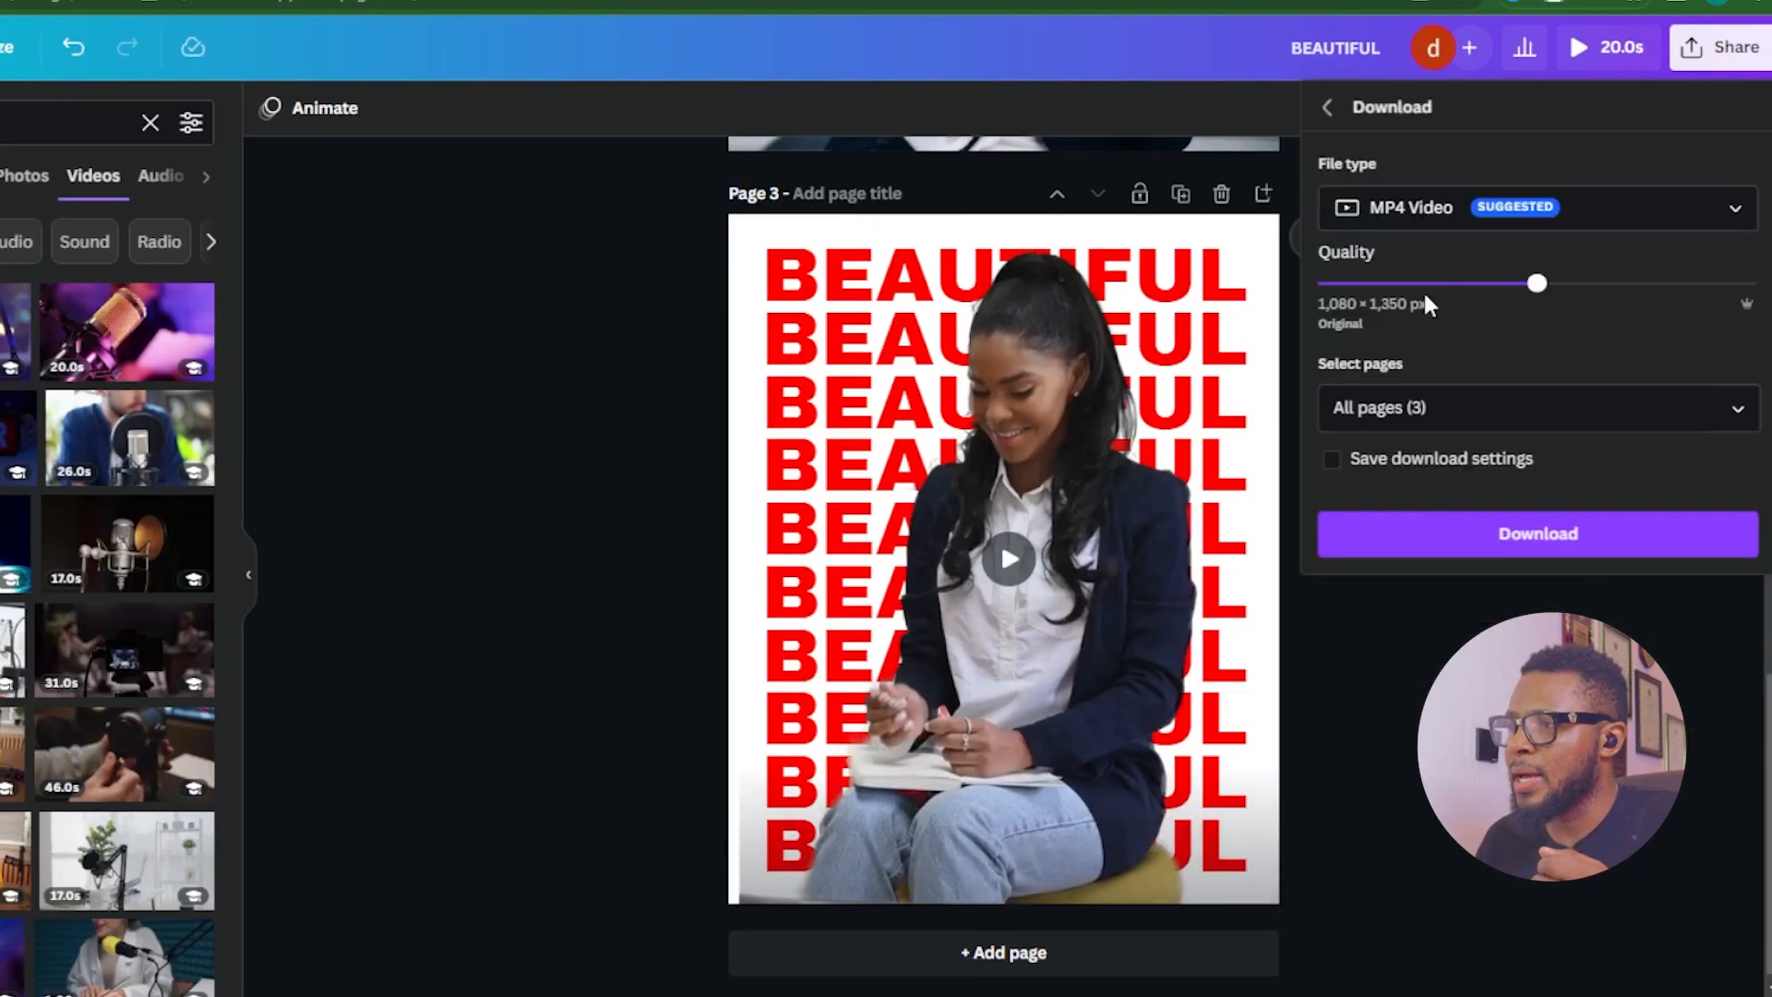
{"action": "left_click", "coordinate": [1739, 408]}
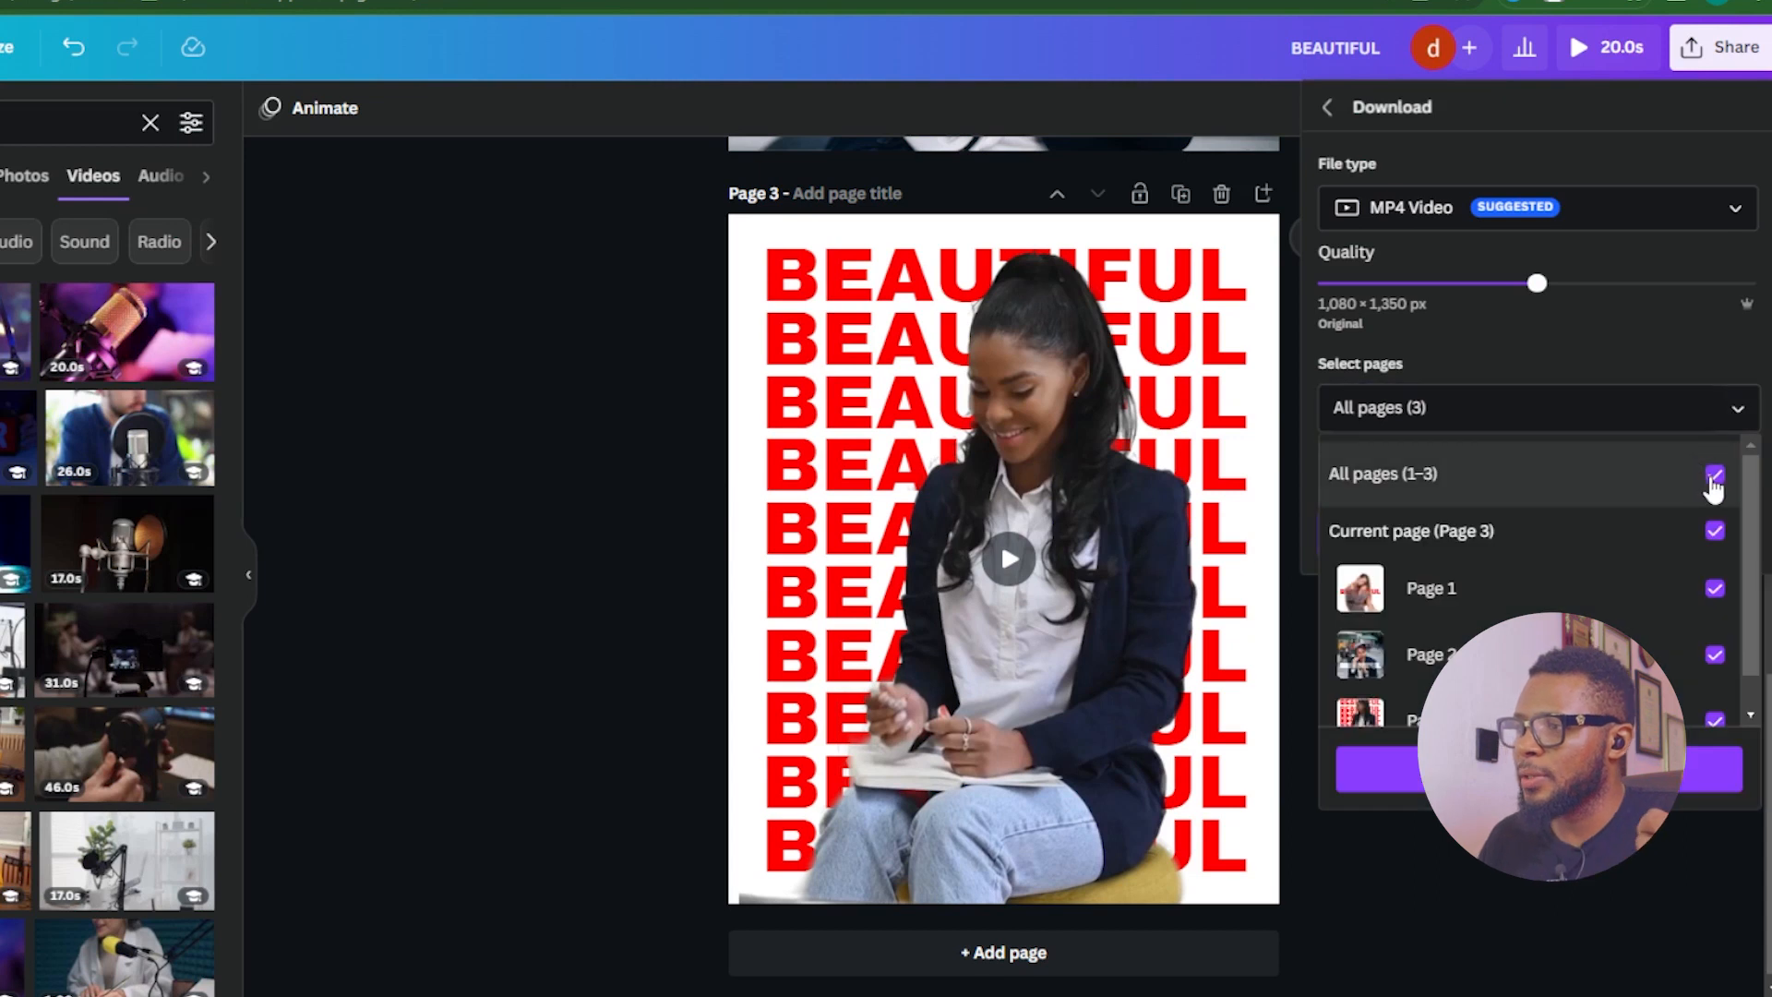
{"action": "left_click", "coordinate": [1714, 476]}
{"action": "left_click_drag", "start_coordinate": [1753, 514], "coordinate": [1714, 703]}
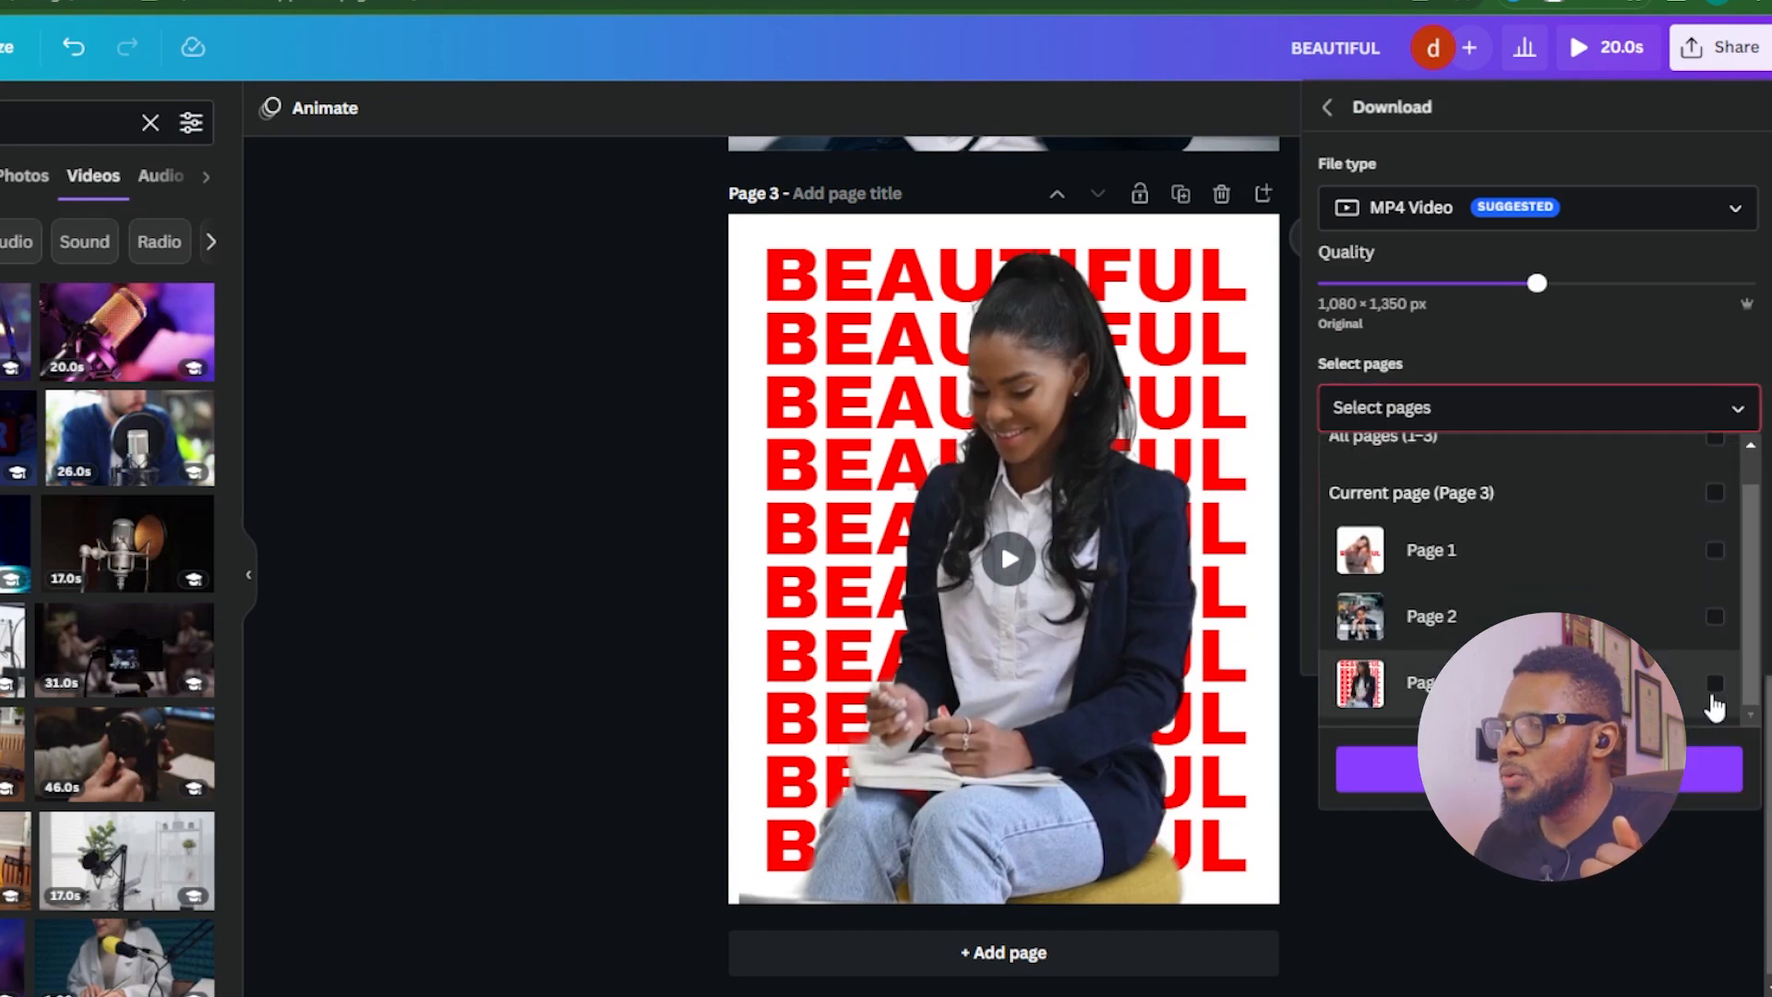
{"action": "left_click", "coordinate": [1712, 688]}
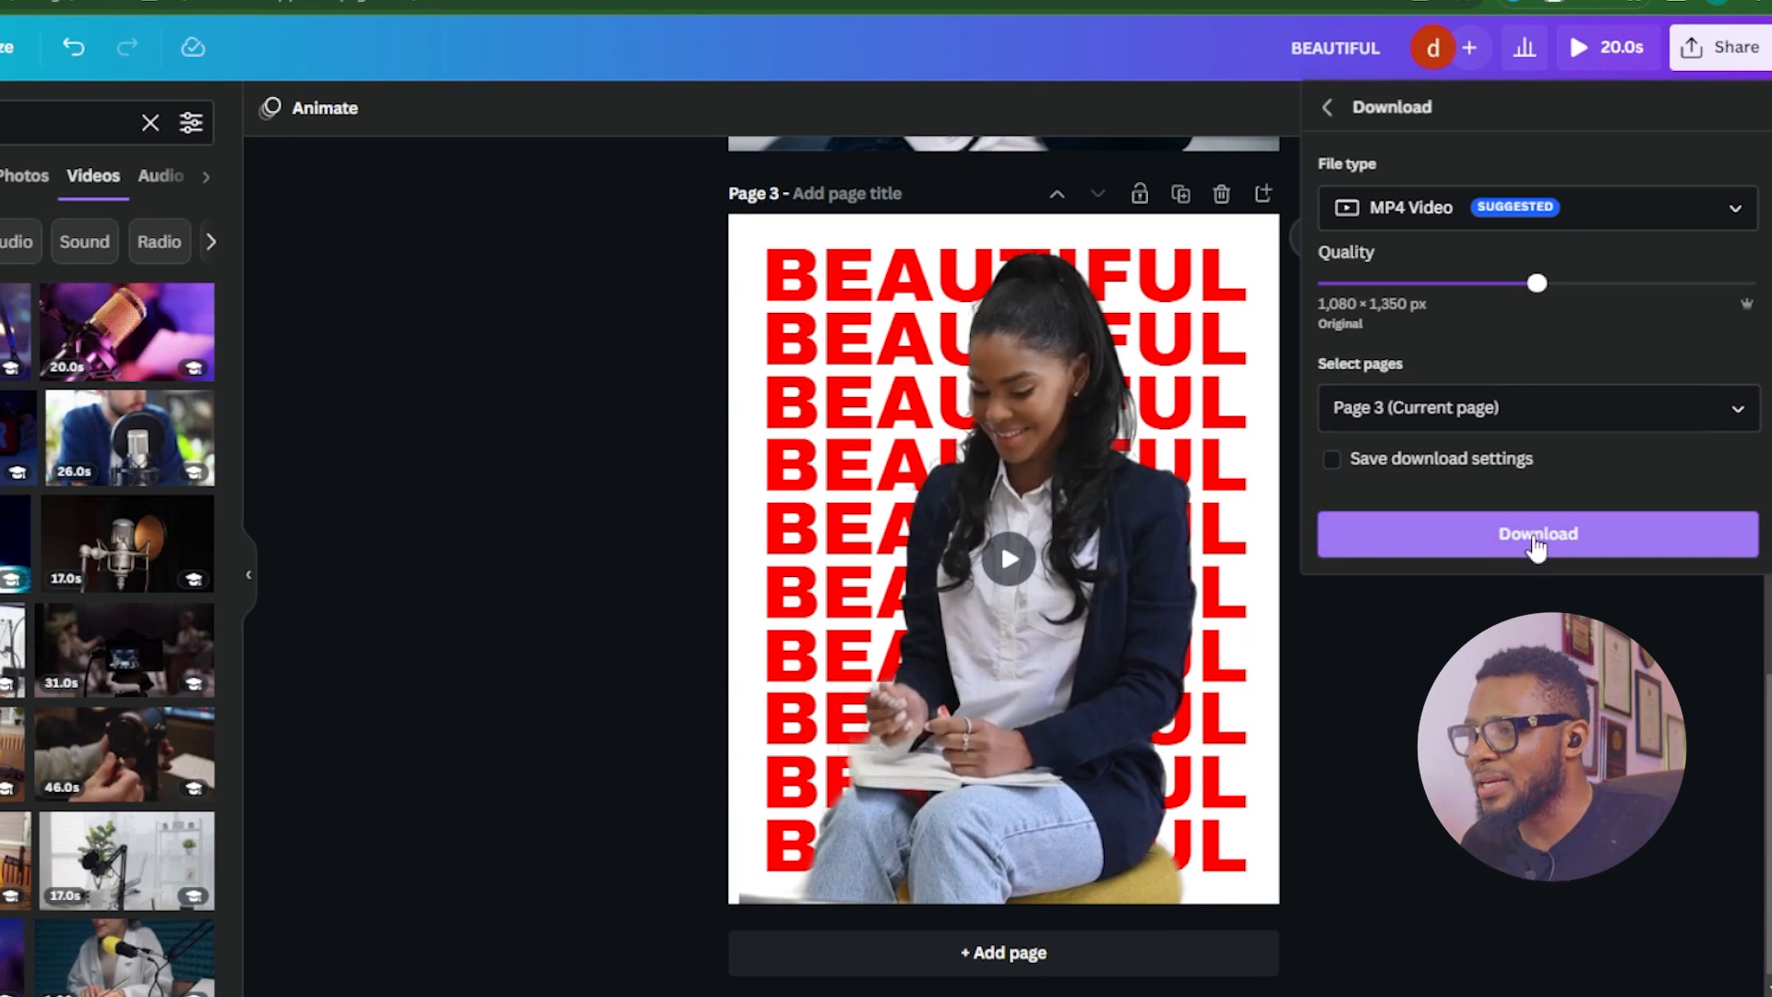
{"action": "left_click", "coordinate": [1534, 540]}
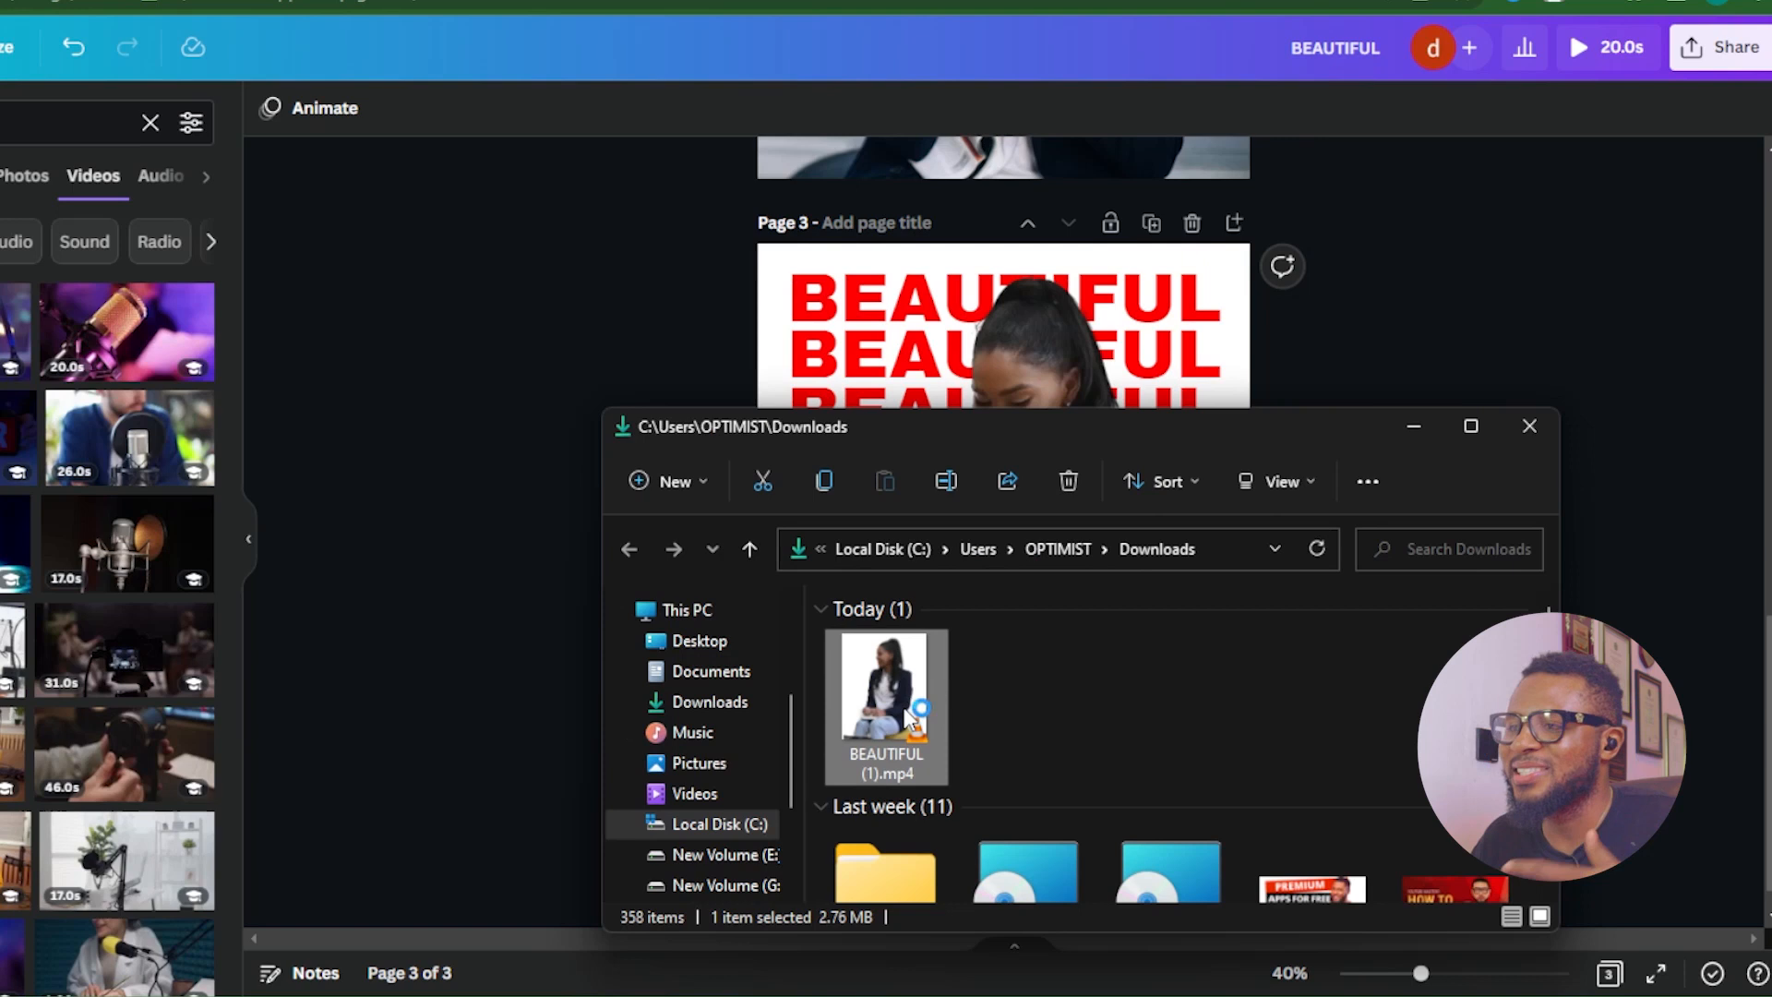
{"action": "double_click", "coordinate": [899, 712]}
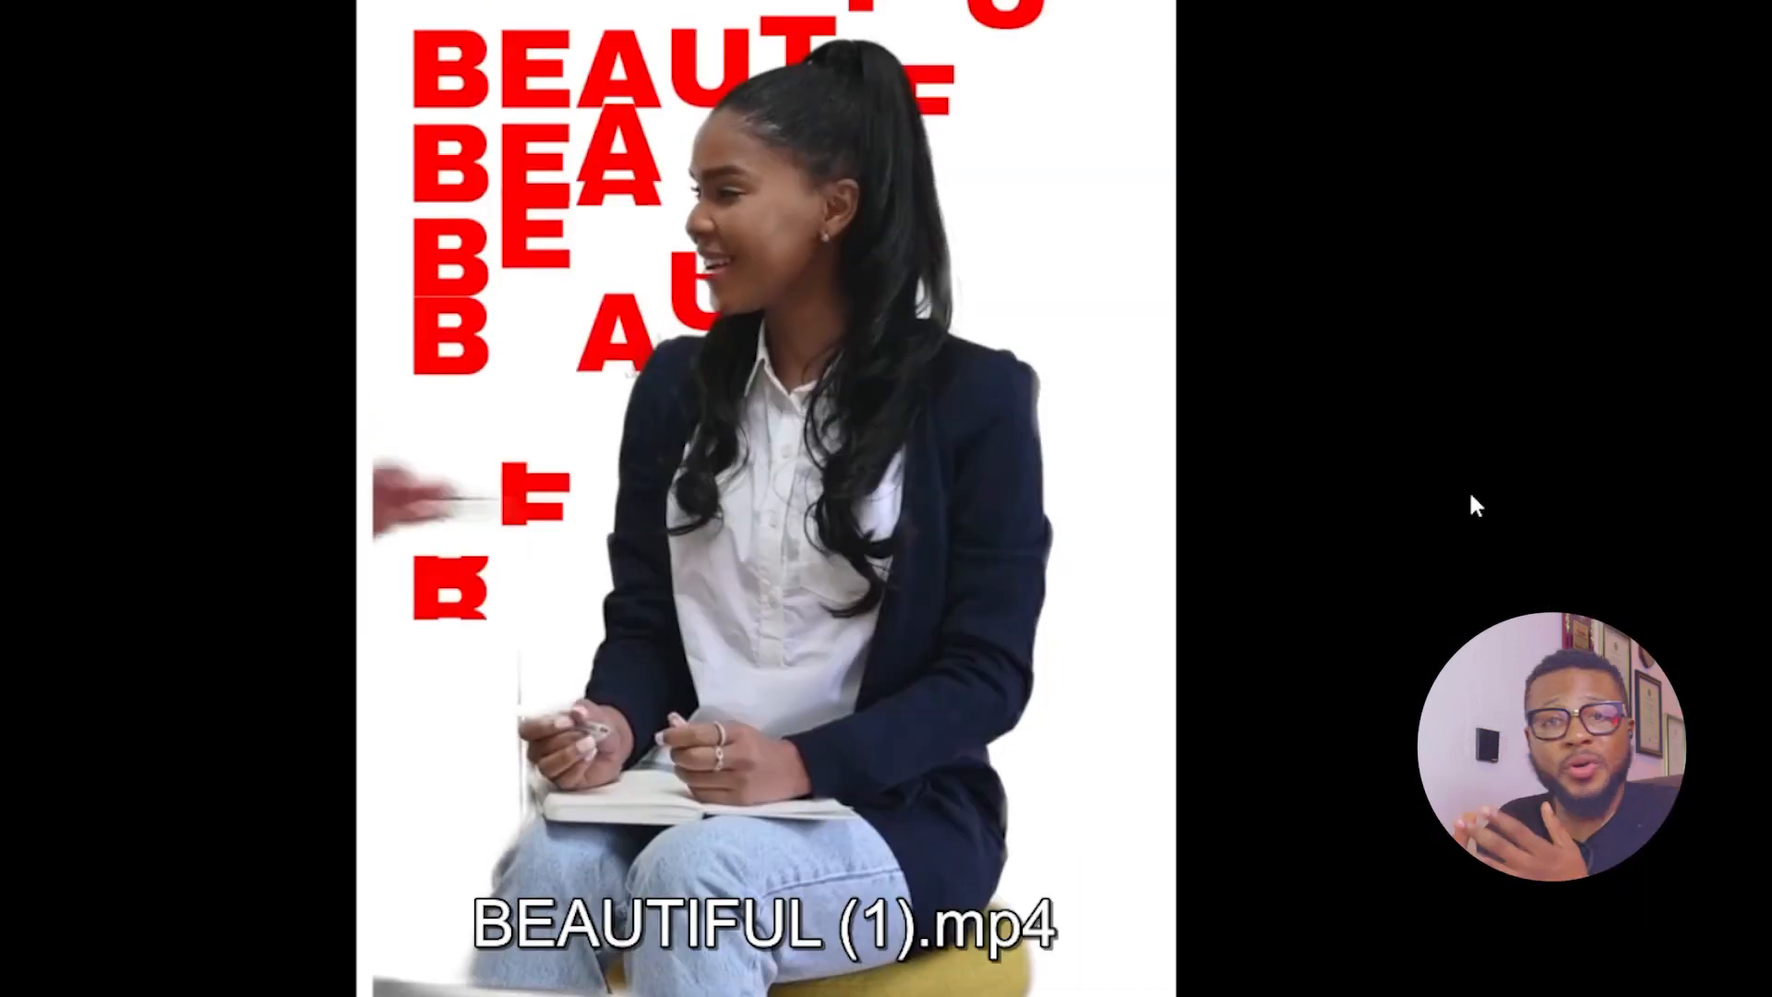